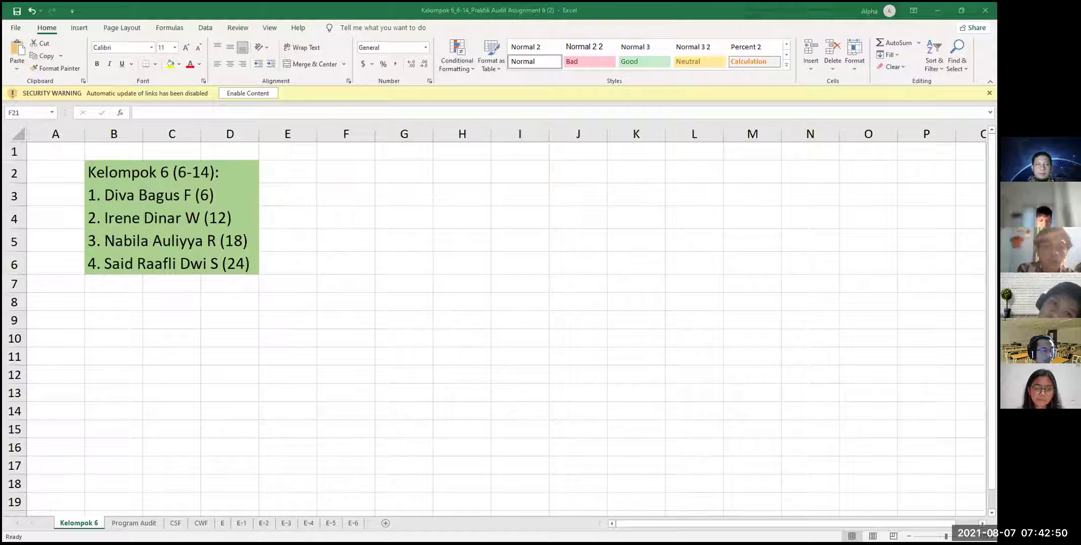
Step: Review the control strengths on the CSF sheet and the control weaknesses on the CWF sheet, both enlarged for reading
{"action": "left_click", "coordinate": [174, 525]}
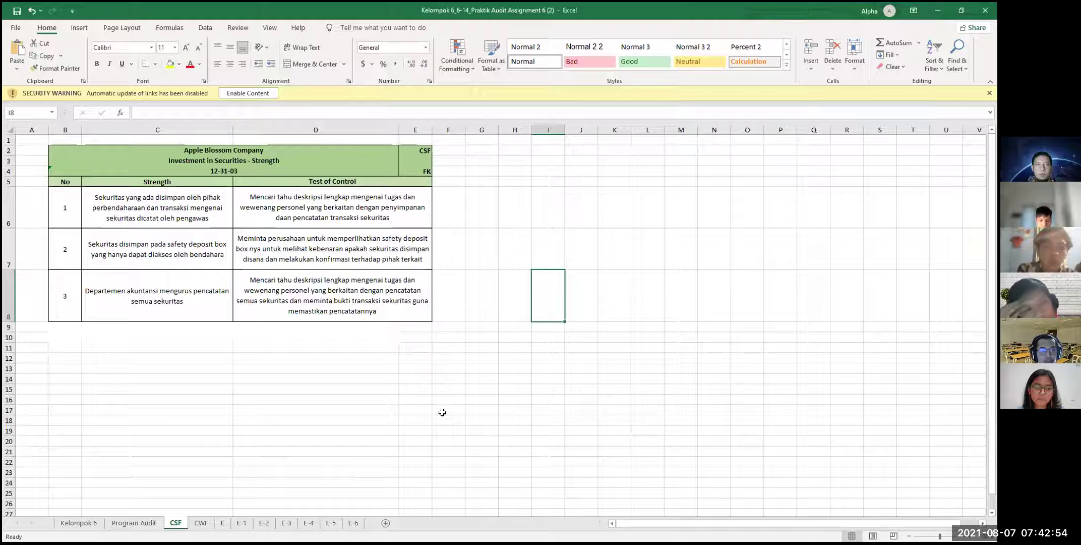
{"action": "scroll", "coordinate": [439, 408], "scroll_direction": "up", "scroll_amount": 2, "text": "ctrl"}
{"action": "scroll", "coordinate": [490, 447], "scroll_direction": "up", "scroll_amount": 2, "text": "ctrl"}
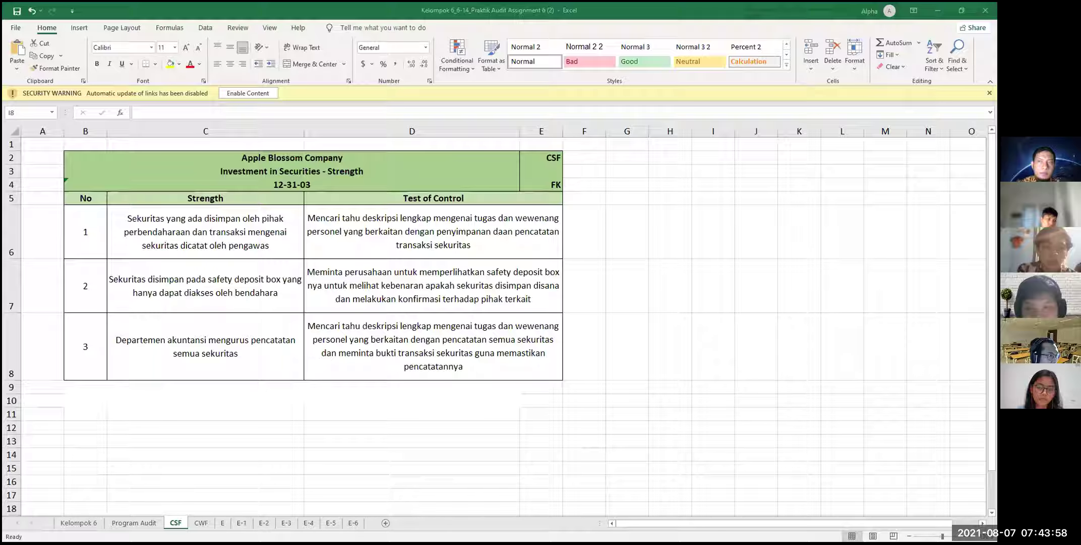
{"action": "left_click", "coordinate": [713, 346]}
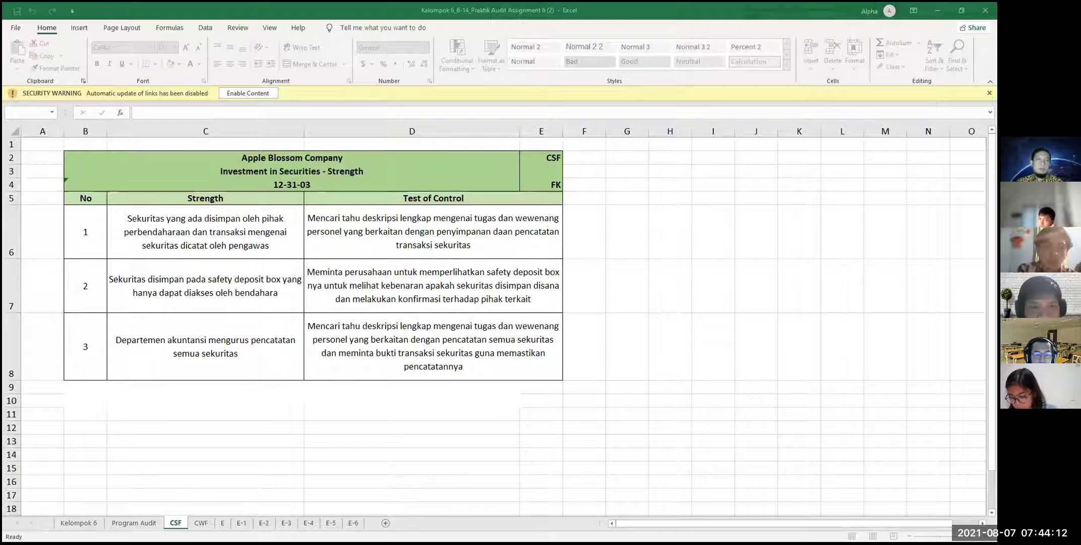
{"action": "left_click", "coordinate": [201, 522]}
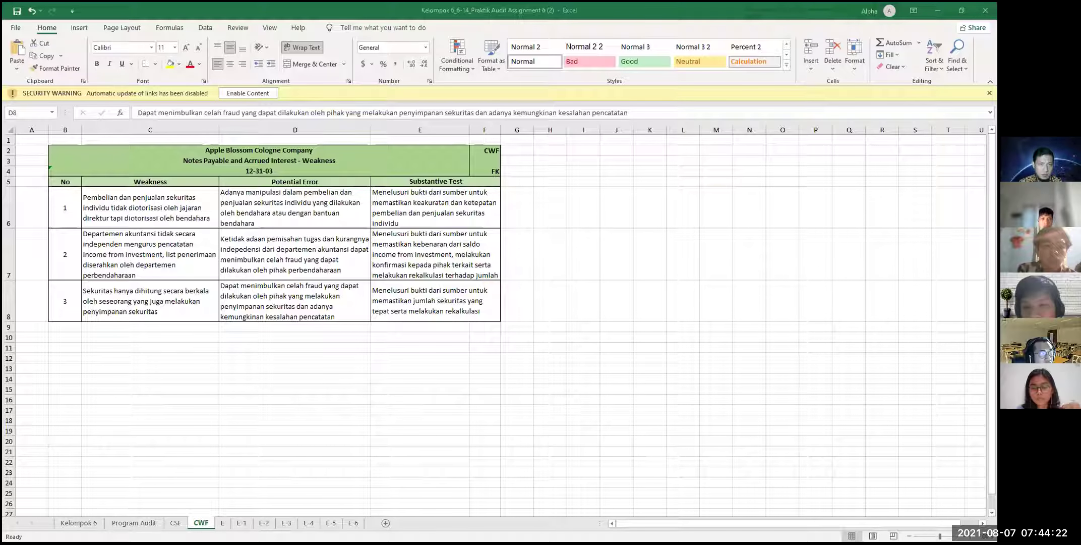
{"action": "scroll", "coordinate": [499, 291], "scroll_direction": "up", "scroll_amount": 3, "text": "ctrl"}
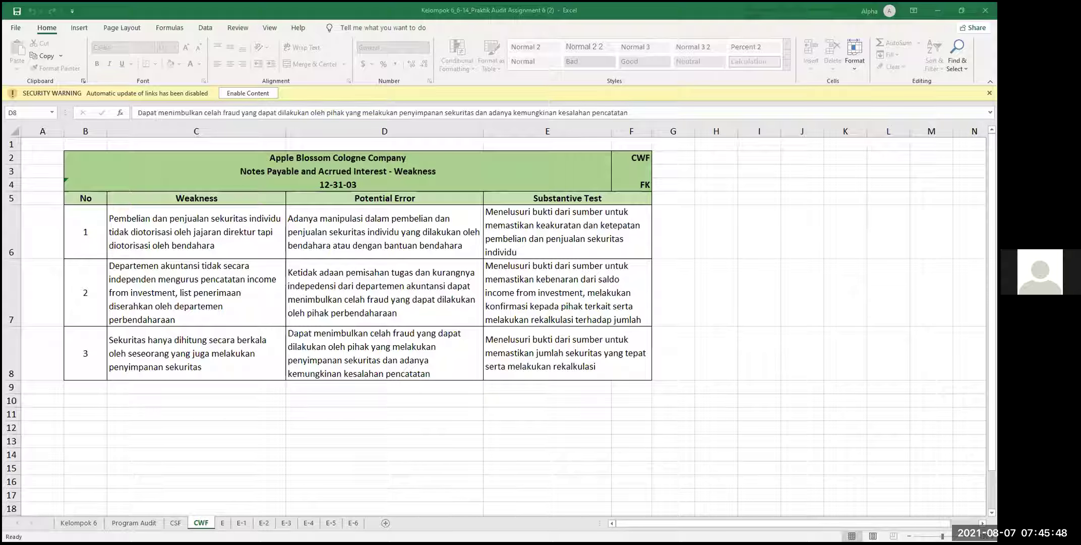
Step: Read through the Program Audit sheet from the first audit procedure down to the Tujuan Audit section
{"action": "left_click", "coordinate": [141, 523]}
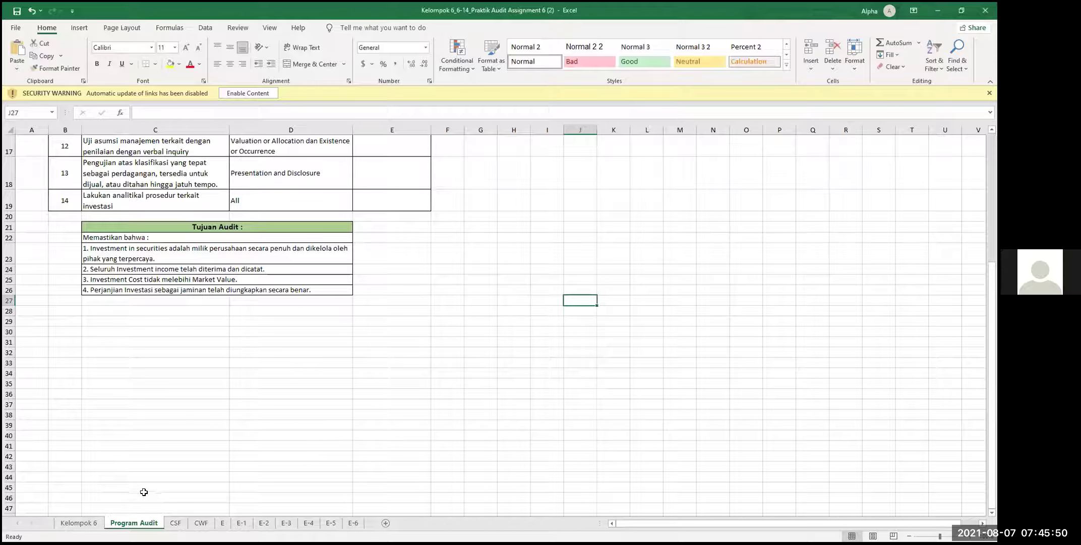
{"action": "scroll", "coordinate": [144, 491], "scroll_direction": "up", "scroll_amount": 6}
{"action": "scroll", "coordinate": [272, 385], "scroll_direction": "up", "scroll_amount": 1, "text": "ctrl"}
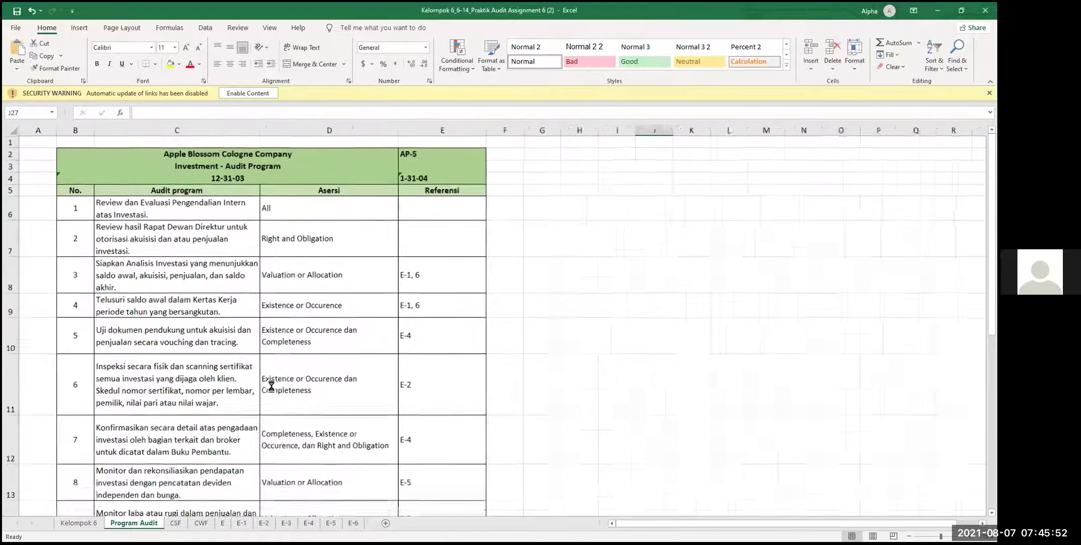
{"action": "scroll", "coordinate": [271, 386], "scroll_direction": "up", "scroll_amount": 2}
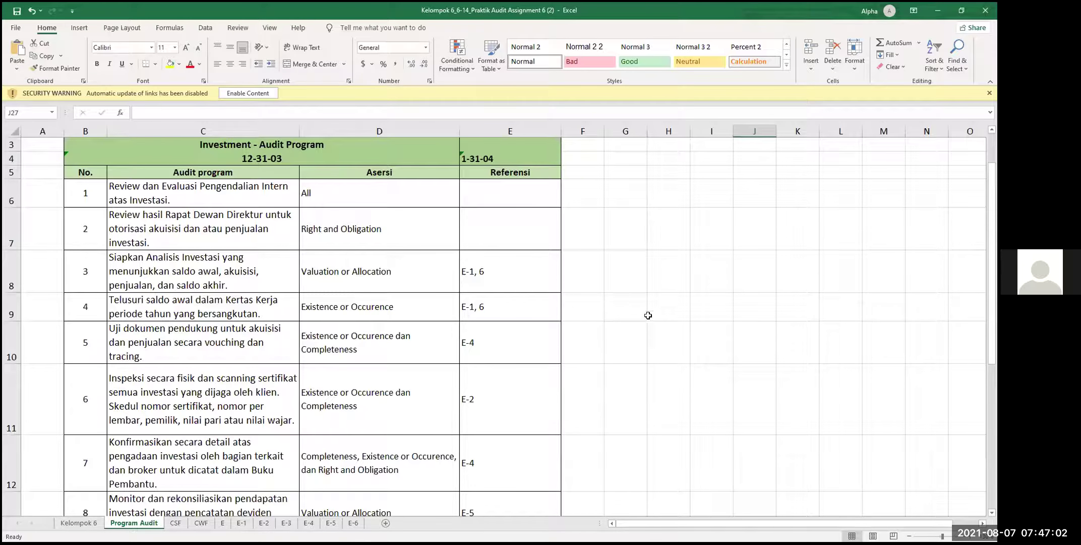
{"action": "scroll", "coordinate": [687, 395], "scroll_direction": "down", "scroll_amount": 1}
{"action": "scroll", "coordinate": [686, 395], "scroll_direction": "down", "scroll_amount": 3}
{"action": "scroll", "coordinate": [760, 366], "scroll_direction": "up", "scroll_amount": 3}
{"action": "scroll", "coordinate": [717, 343], "scroll_direction": "down", "scroll_amount": 2}
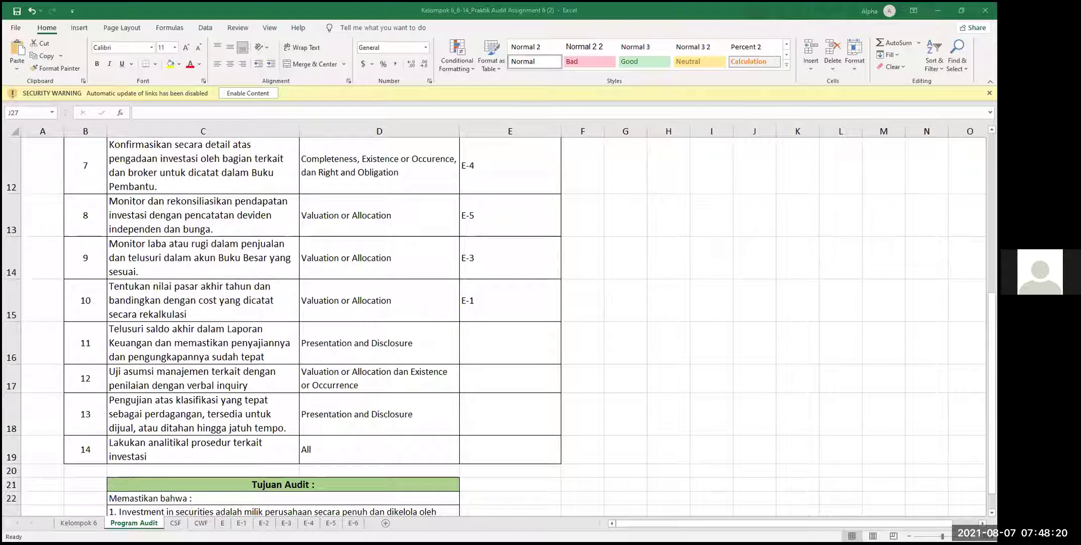
{"action": "scroll", "coordinate": [600, 373], "scroll_direction": "down", "scroll_amount": 2}
{"action": "scroll", "coordinate": [575, 330], "scroll_direction": "up", "scroll_amount": 1}
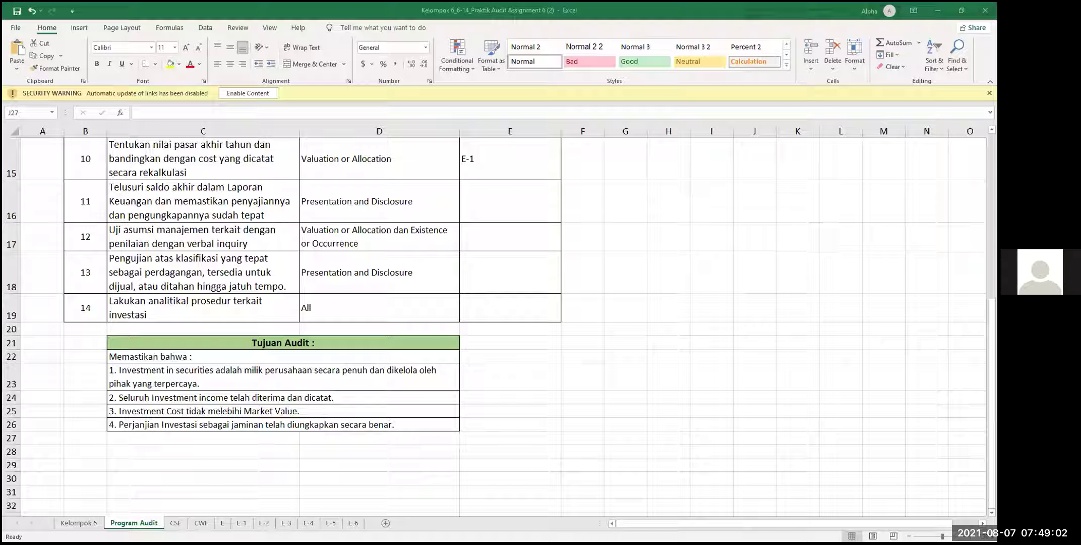
{"action": "key", "text": "alt+Tab"}
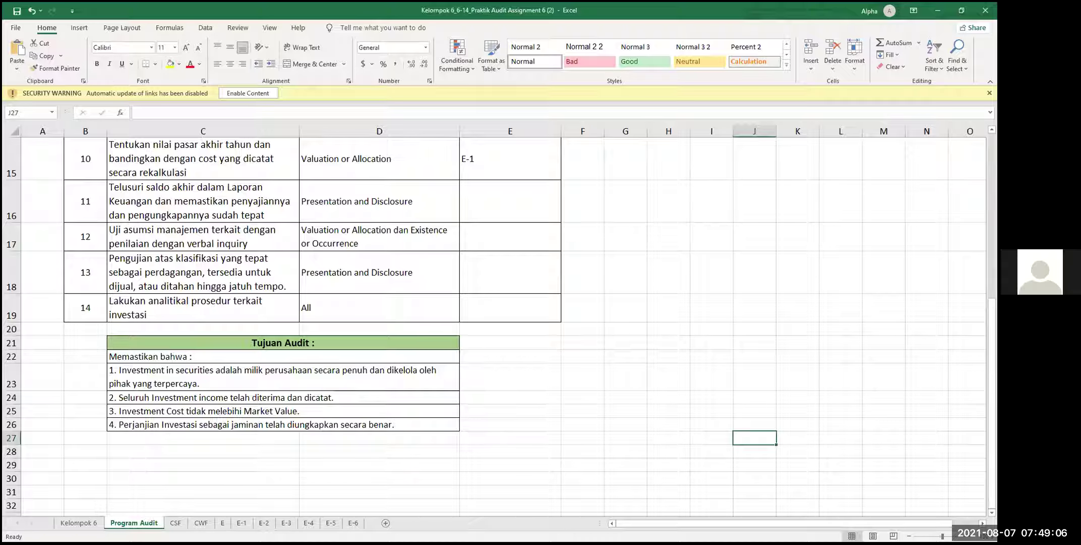
{"action": "key", "text": "alt+Tab"}
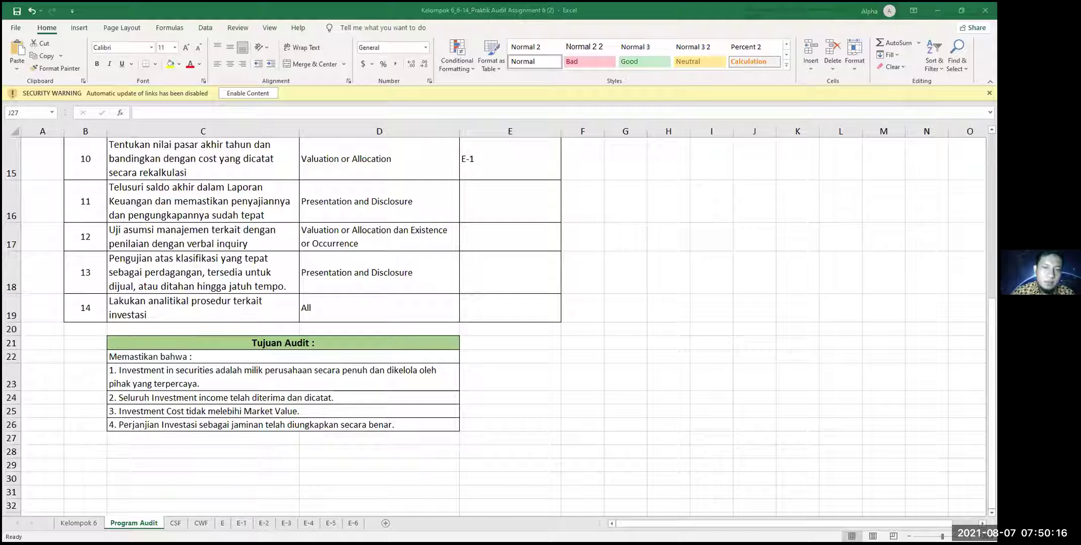
Step: Return to the CWF sheet to review the weaknesses, potential errors and substantive tests
{"action": "left_click", "coordinate": [202, 523]}
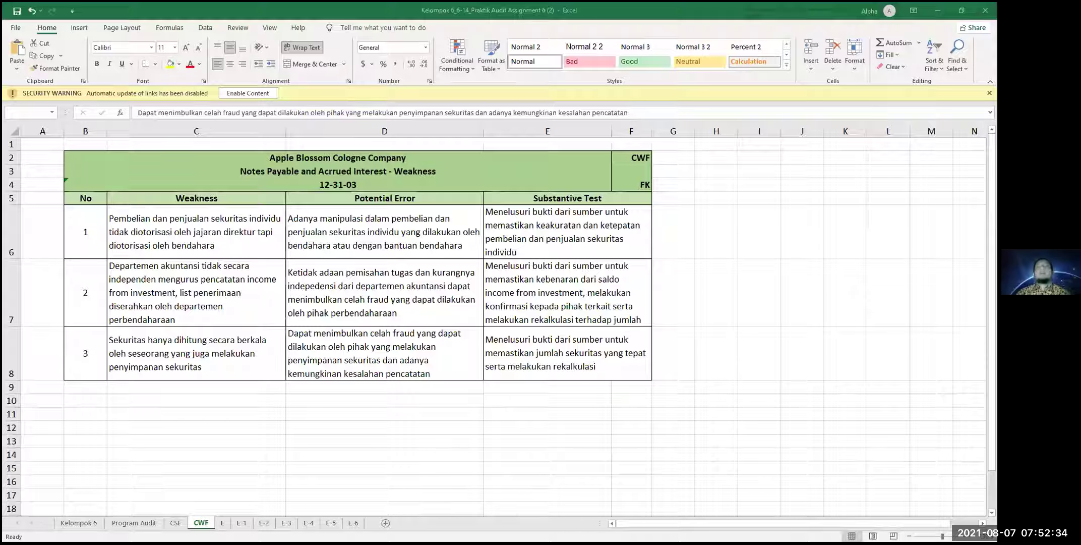
Step: Open the E-6 sheet and look over its bond amortization table and the source excerpts below it
{"action": "left_click", "coordinate": [353, 523]}
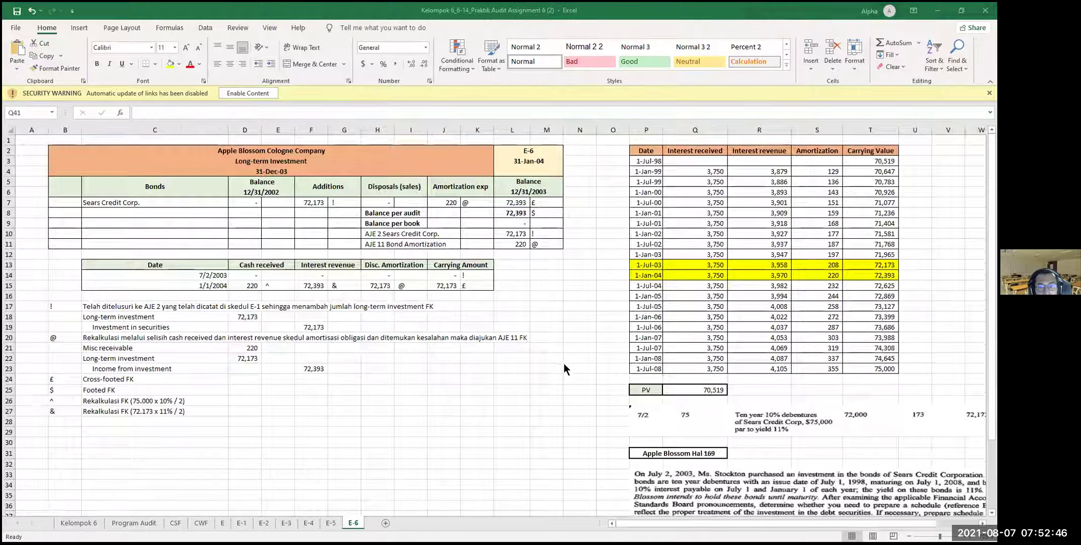
{"action": "scroll", "coordinate": [563, 363], "scroll_direction": "up", "scroll_amount": 2}
{"action": "left_click_drag", "start_coordinate": [677, 520], "coordinate": [737, 520]}
{"action": "scroll", "coordinate": [704, 427], "scroll_direction": "up", "scroll_amount": 2}
{"action": "scroll", "coordinate": [704, 427], "scroll_direction": "up", "scroll_amount": 1}
{"action": "scroll", "coordinate": [704, 426], "scroll_direction": "down", "scroll_amount": 6}
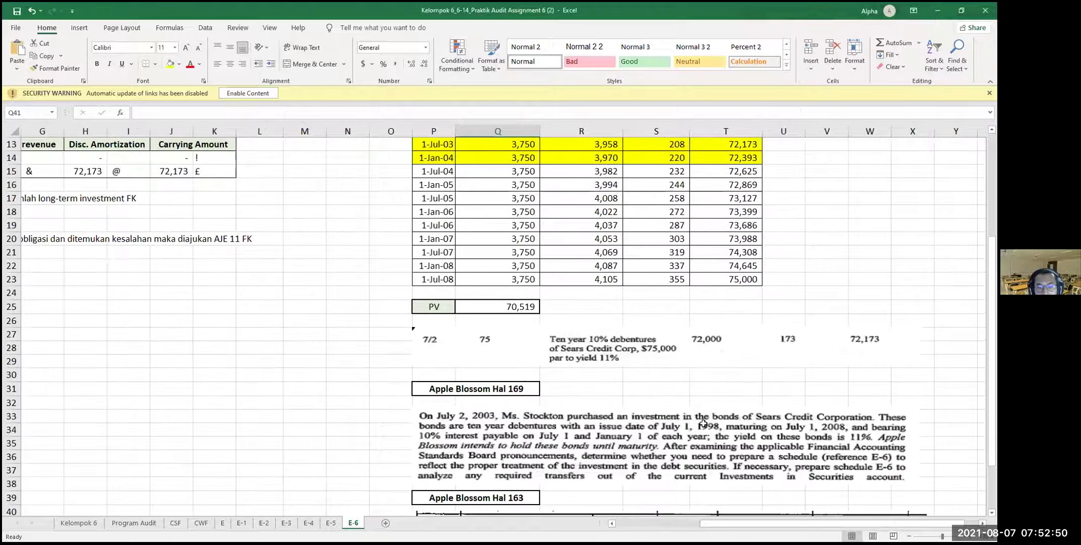
{"action": "scroll", "coordinate": [534, 449], "scroll_direction": "down", "scroll_amount": 1}
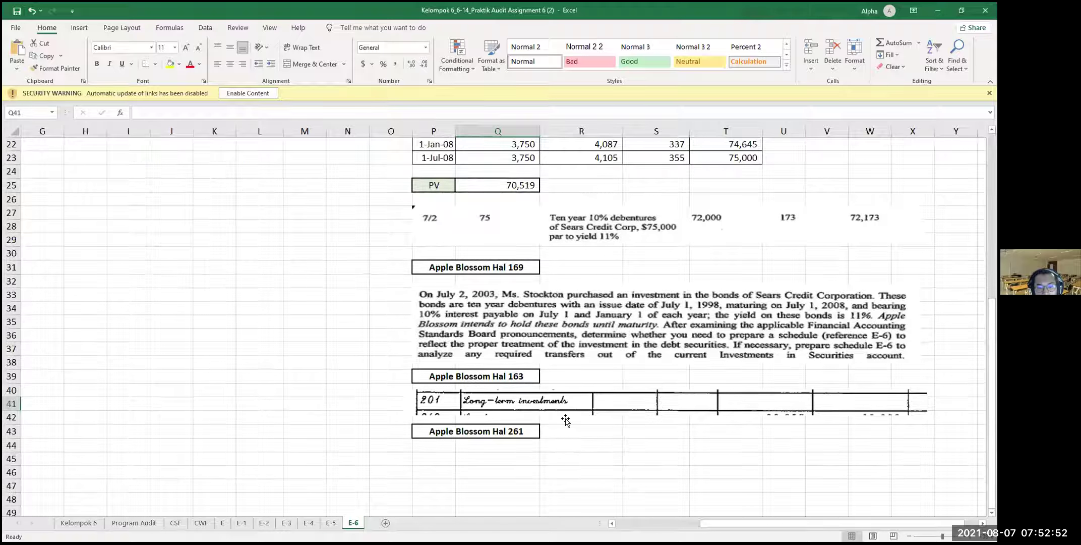
Step: Examine the long-term investments ledger excerpt and the Sears Credit bond purchase text on E-6
{"action": "left_click", "coordinate": [525, 409]}
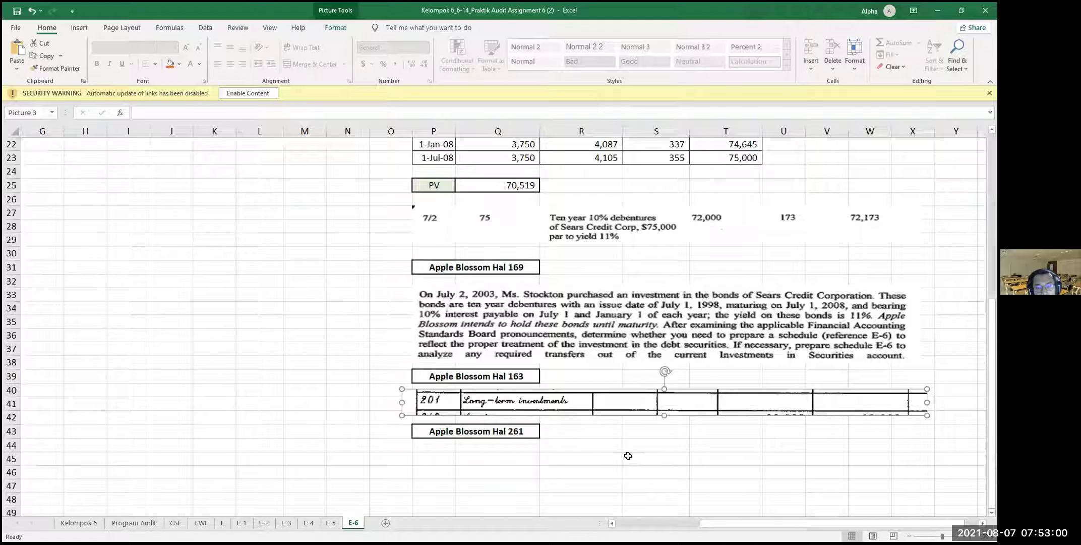
{"action": "scroll", "coordinate": [614, 403], "scroll_direction": "down", "scroll_amount": 1, "text": "ctrl"}
{"action": "left_click", "coordinate": [740, 414]}
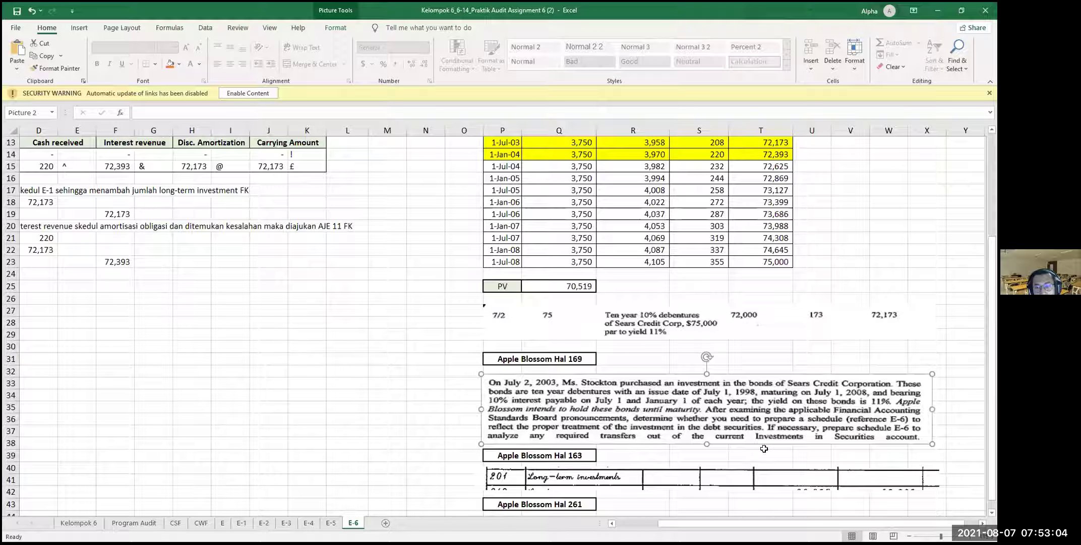
{"action": "scroll", "coordinate": [712, 421], "scroll_direction": "up", "scroll_amount": 1}
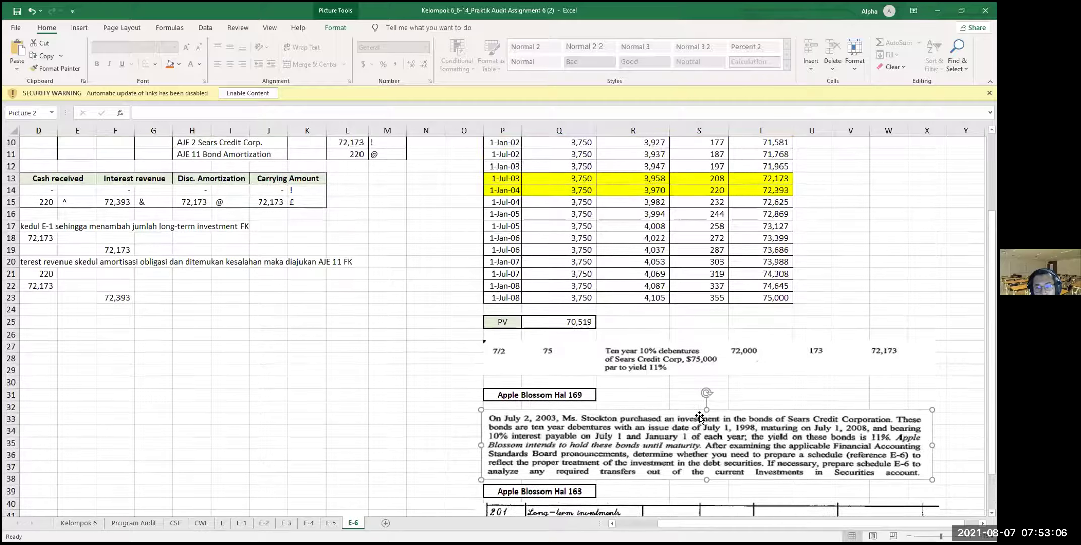
{"action": "scroll", "coordinate": [693, 415], "scroll_direction": "down", "scroll_amount": 2}
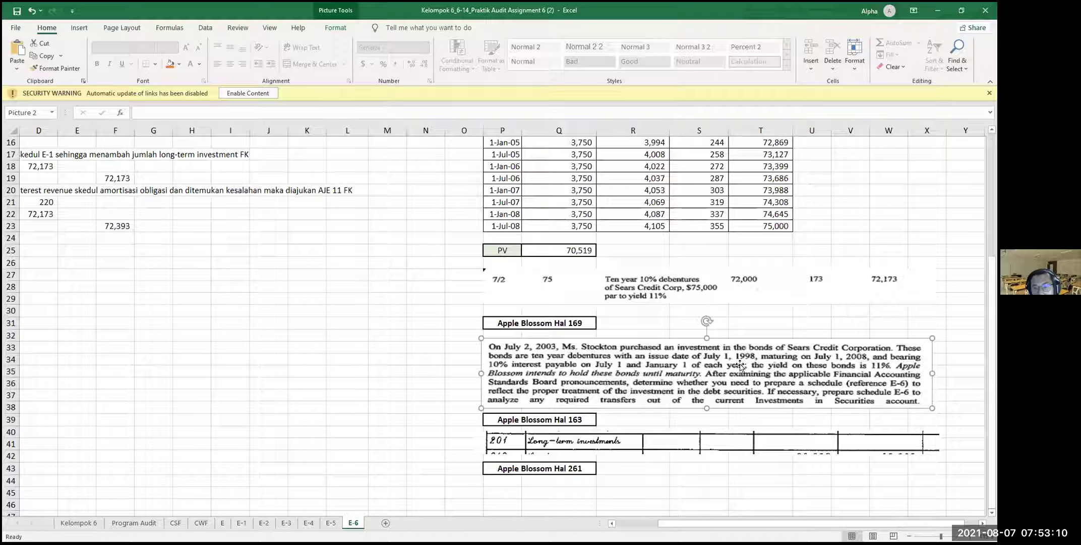
{"action": "scroll", "coordinate": [716, 376], "scroll_direction": "up", "scroll_amount": 5}
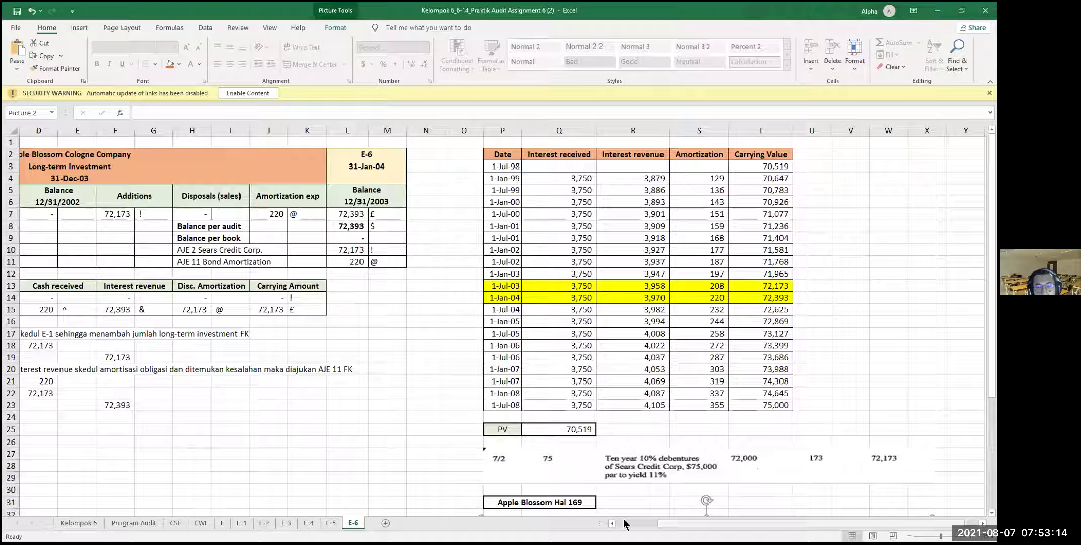
Step: Compare the headings and schedule date of the Long-term Investment schedule with the bond purchase text from page 163
{"action": "scroll", "coordinate": [404, 180], "scroll_direction": "left", "scroll_amount": 3}
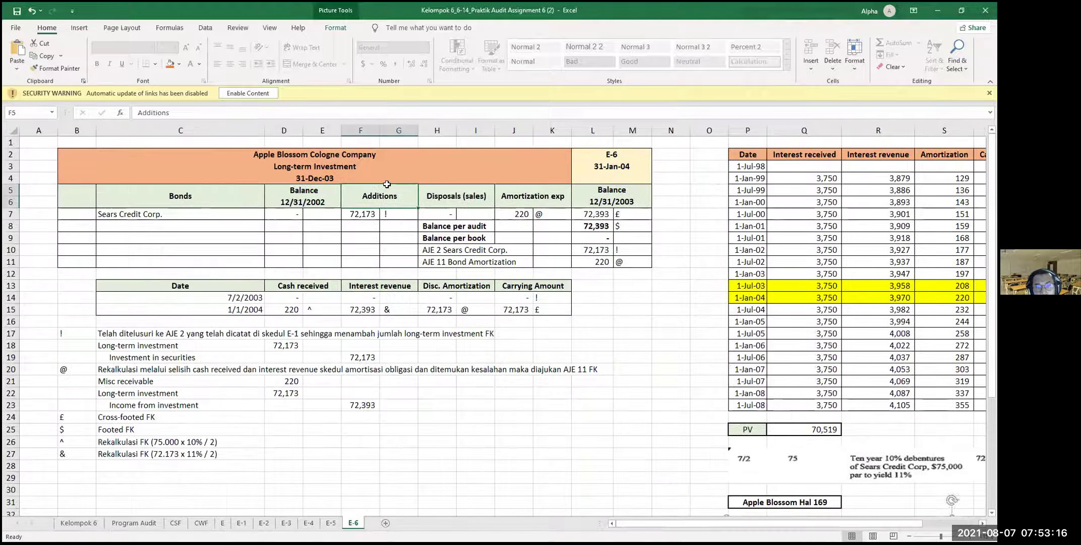
{"action": "left_click", "coordinate": [362, 176]}
{"action": "left_click", "coordinate": [636, 170]}
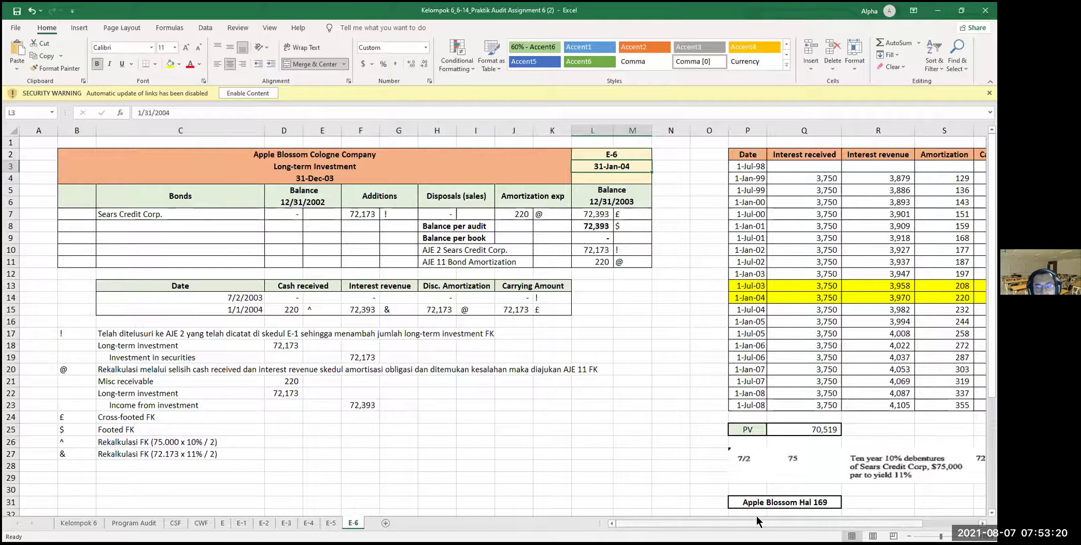
{"action": "left_click_drag", "start_coordinate": [757, 521], "coordinate": [815, 521]}
{"action": "scroll", "coordinate": [733, 402], "scroll_direction": "down", "scroll_amount": 4}
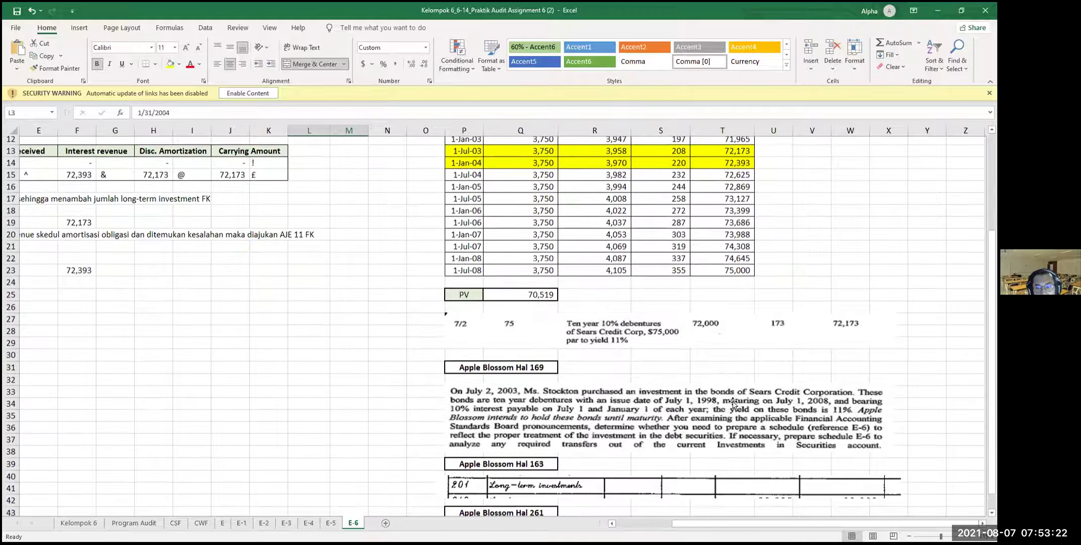
{"action": "scroll", "coordinate": [733, 402], "scroll_direction": "down", "scroll_amount": 1}
{"action": "left_click", "coordinate": [631, 399]}
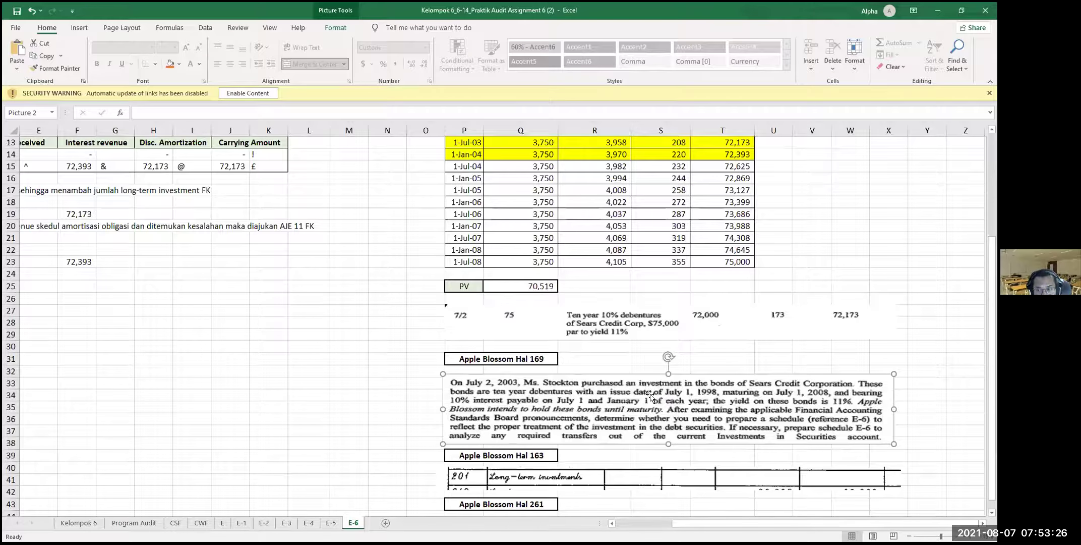
Step: Examine the amortization table and inspect the carrying value formulas for 1-Jul-98 and 1-Jul-03
{"action": "scroll", "coordinate": [655, 398], "scroll_direction": "up", "scroll_amount": 4}
{"action": "left_click_drag", "start_coordinate": [462, 155], "coordinate": [741, 405]}
{"action": "left_click", "coordinate": [796, 337]}
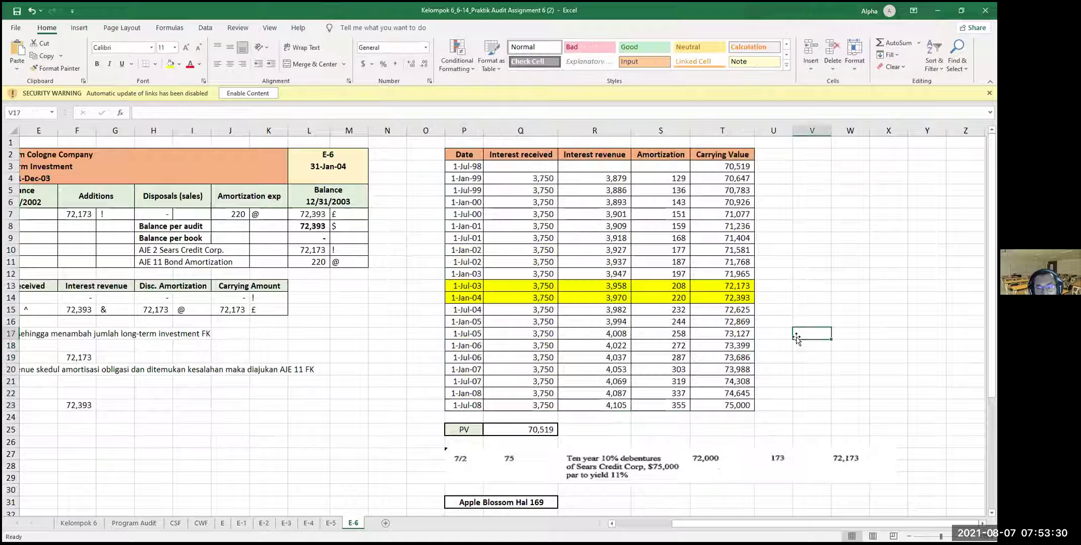
{"action": "left_click", "coordinate": [751, 287]}
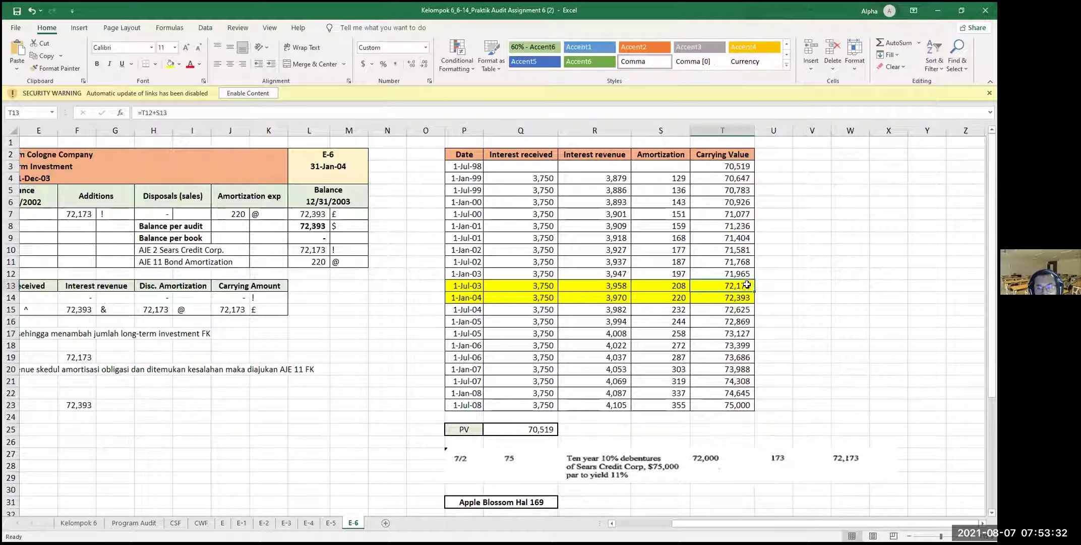
{"action": "left_click", "coordinate": [735, 166]}
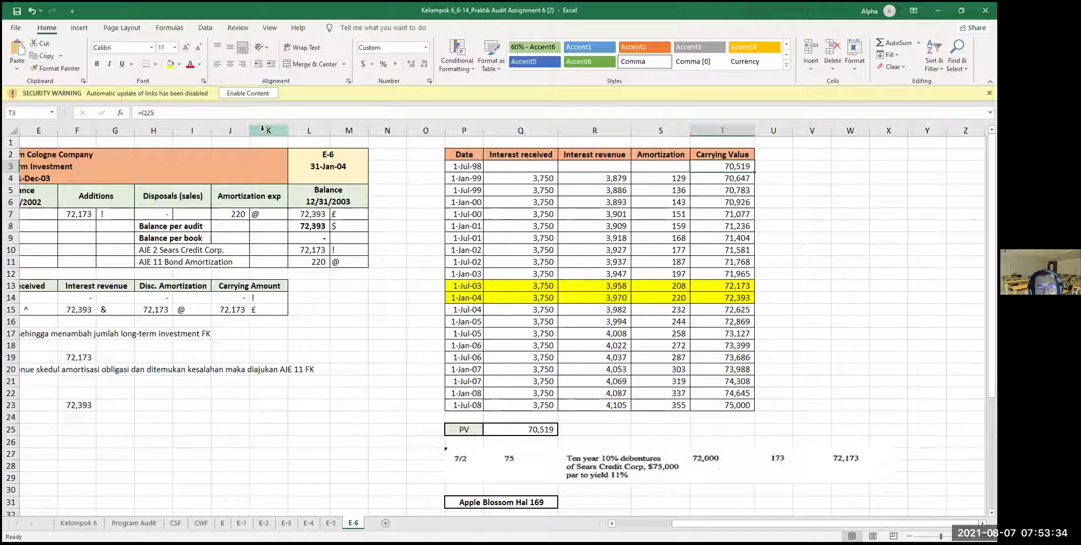
{"action": "type", "text": "=Q25"}
{"action": "key", "text": "ctrl+Return"}
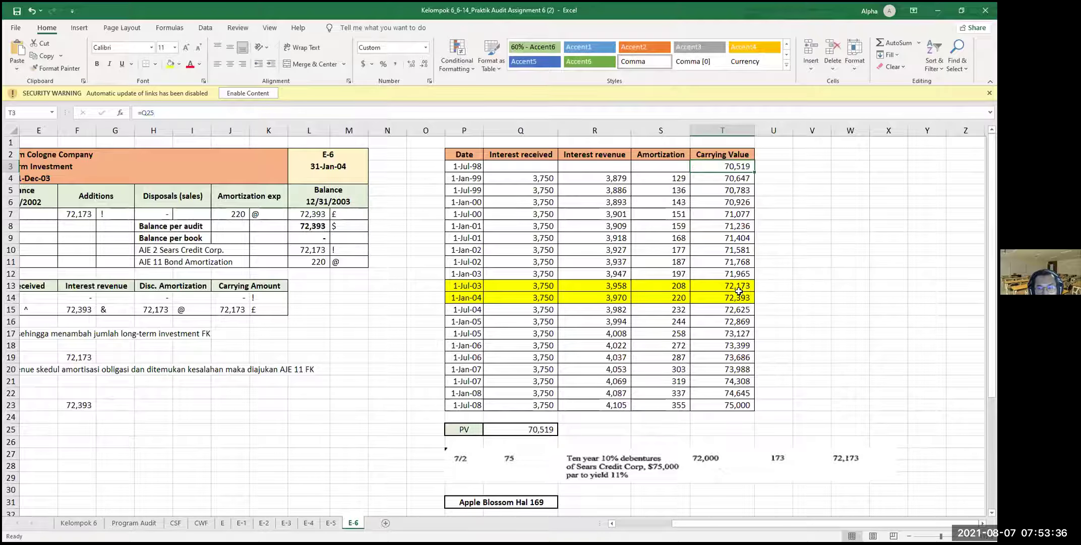
{"action": "scroll", "coordinate": [732, 211], "scroll_direction": "down", "scroll_amount": 1}
{"action": "left_click", "coordinate": [719, 248]}
{"action": "scroll", "coordinate": [660, 295], "scroll_direction": "up", "scroll_amount": 1}
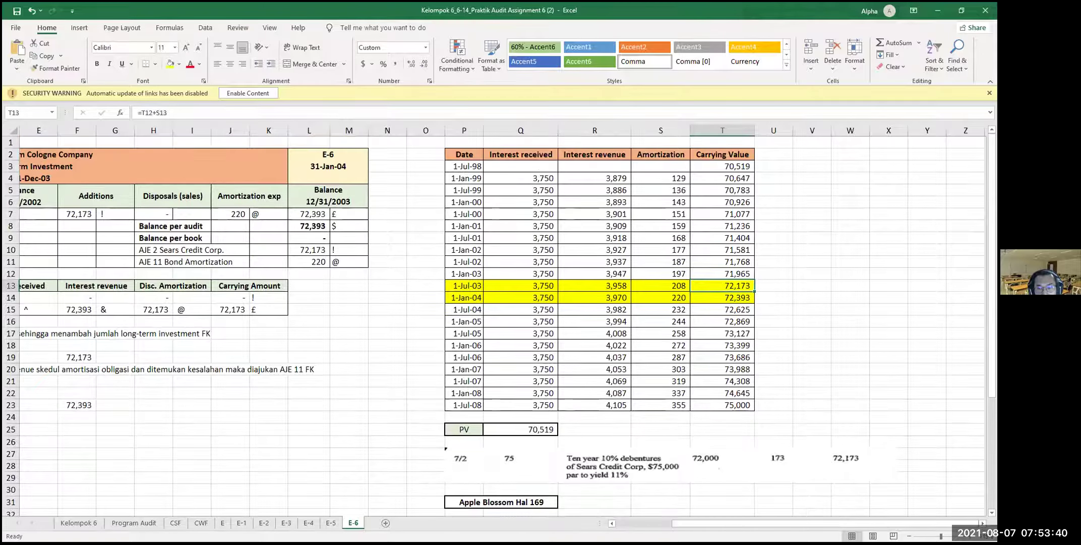
Step: Inspect the 1-Jan-04 row of the amortization table, including its interest received and interest revenue cells
{"action": "scroll", "coordinate": [729, 452], "scroll_direction": "left", "scroll_amount": 1}
{"action": "left_click", "coordinate": [710, 297]}
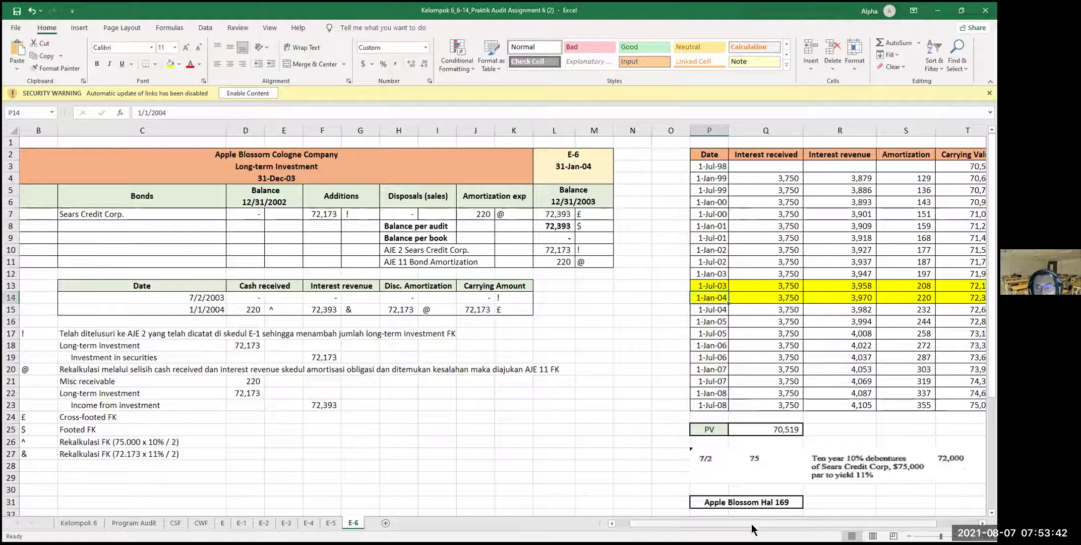
{"action": "scroll", "coordinate": [780, 516], "scroll_direction": "right", "scroll_amount": 1}
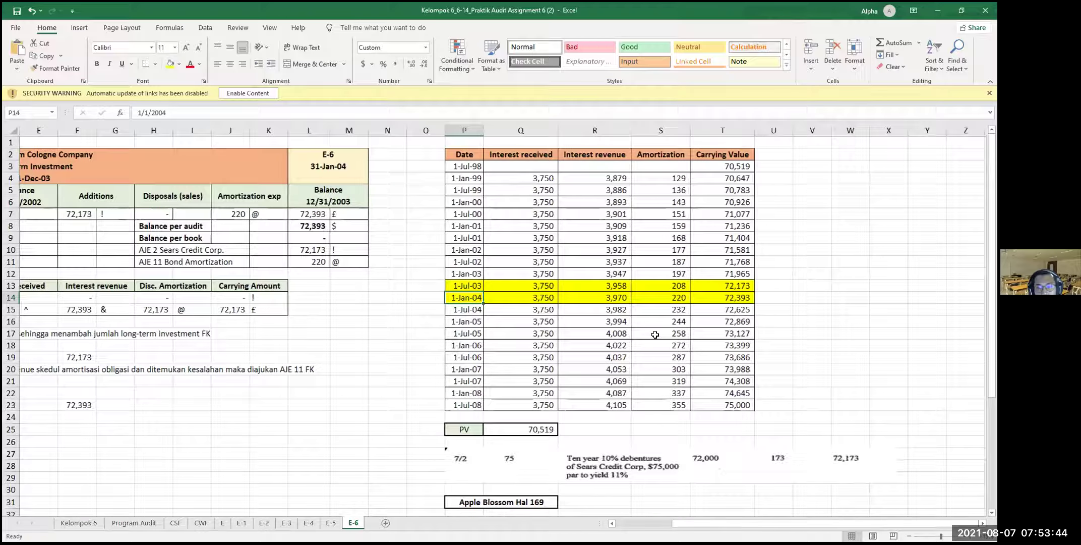
{"action": "left_click", "coordinate": [547, 303]}
{"action": "left_click", "coordinate": [582, 301]}
Step: Check the Sears Credit Corp. balance for 12/31/2002 against the long-term investments ledger excerpt from page 261
{"action": "left_click_drag", "start_coordinate": [747, 526], "coordinate": [689, 525]}
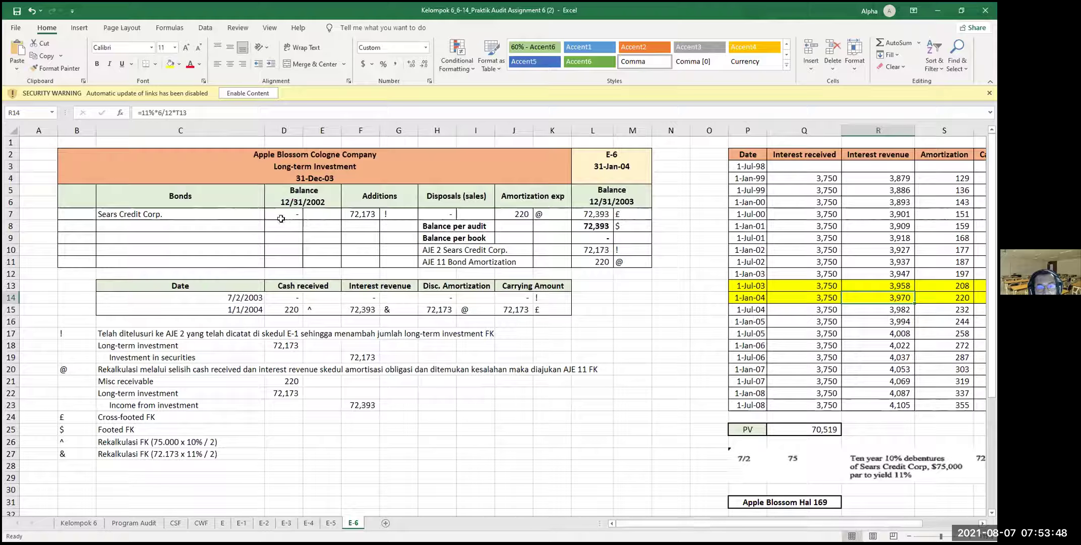
{"action": "left_click", "coordinate": [321, 225]}
{"action": "left_click", "coordinate": [291, 214]}
{"action": "scroll", "coordinate": [645, 434], "scroll_direction": "down", "scroll_amount": 7}
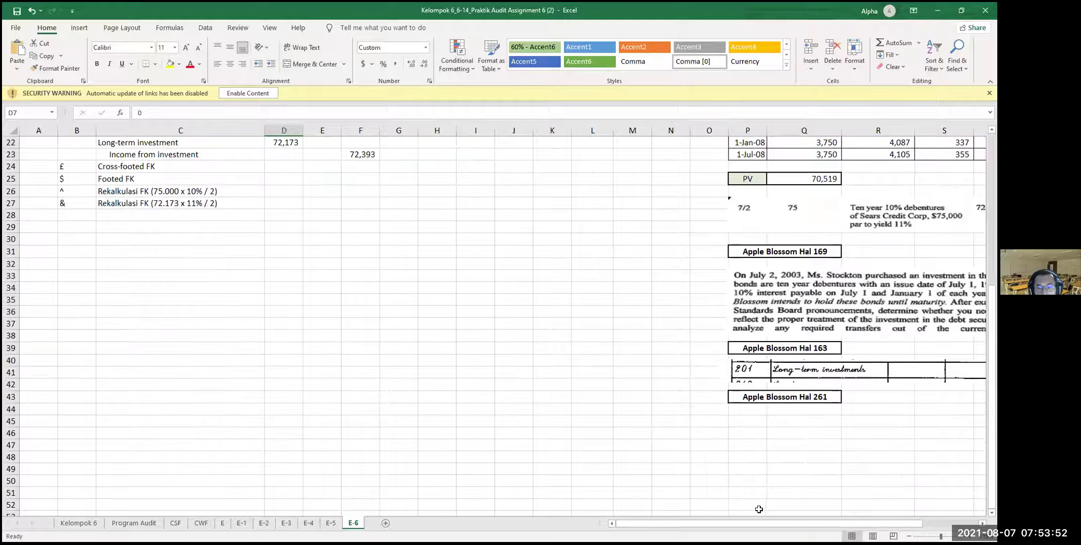
{"action": "left_click_drag", "start_coordinate": [747, 526], "coordinate": [820, 506]}
{"action": "left_click", "coordinate": [610, 366]}
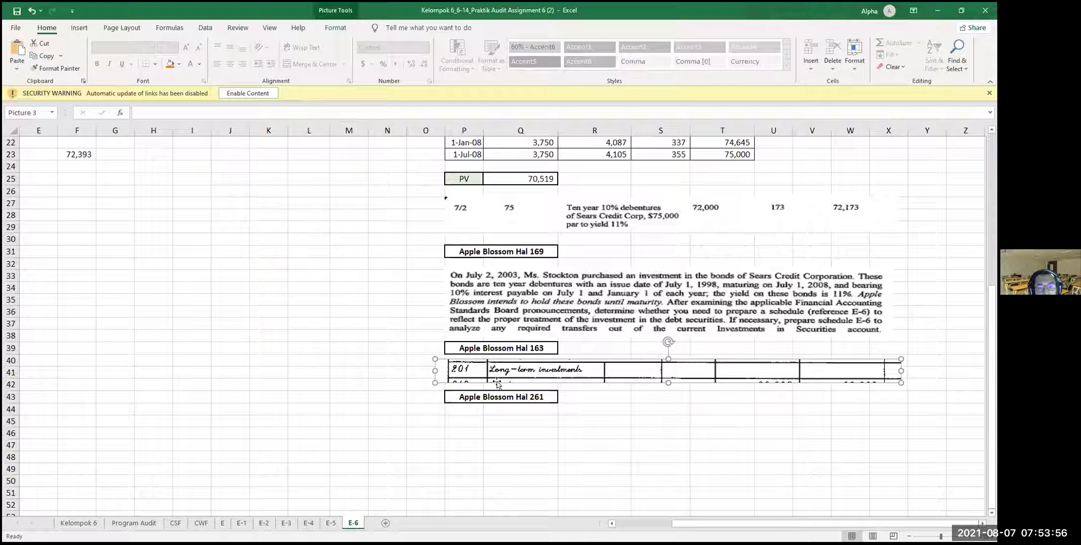
Step: Compare the Sears Credit Corp. additions amount with the 1-Jul-03 carrying value in the amortization table
{"action": "scroll", "coordinate": [499, 381], "scroll_direction": "up", "scroll_amount": 3}
{"action": "scroll", "coordinate": [499, 382], "scroll_direction": "up", "scroll_amount": 4}
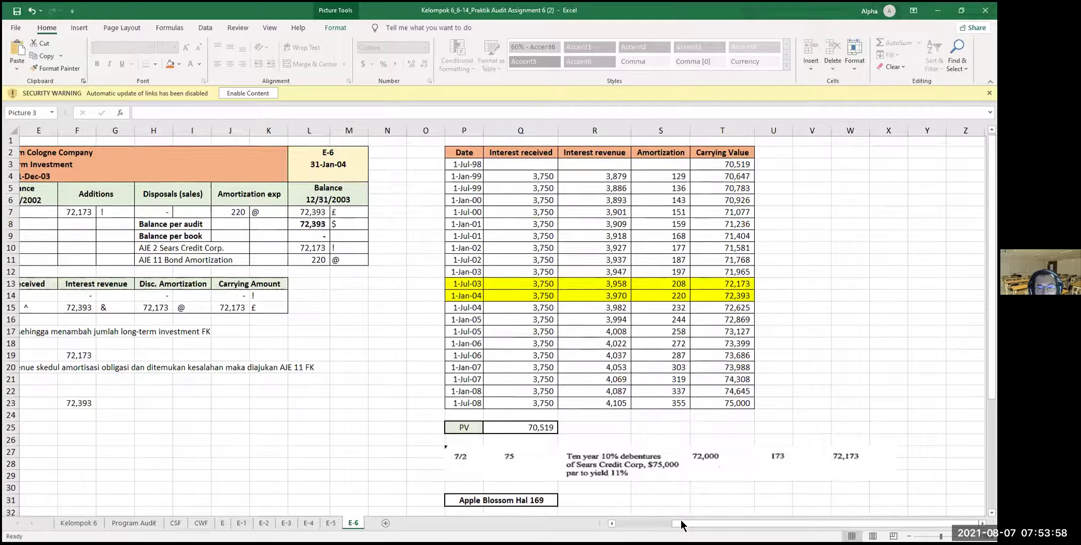
{"action": "left_click", "coordinate": [621, 522]}
{"action": "left_click", "coordinate": [360, 214]}
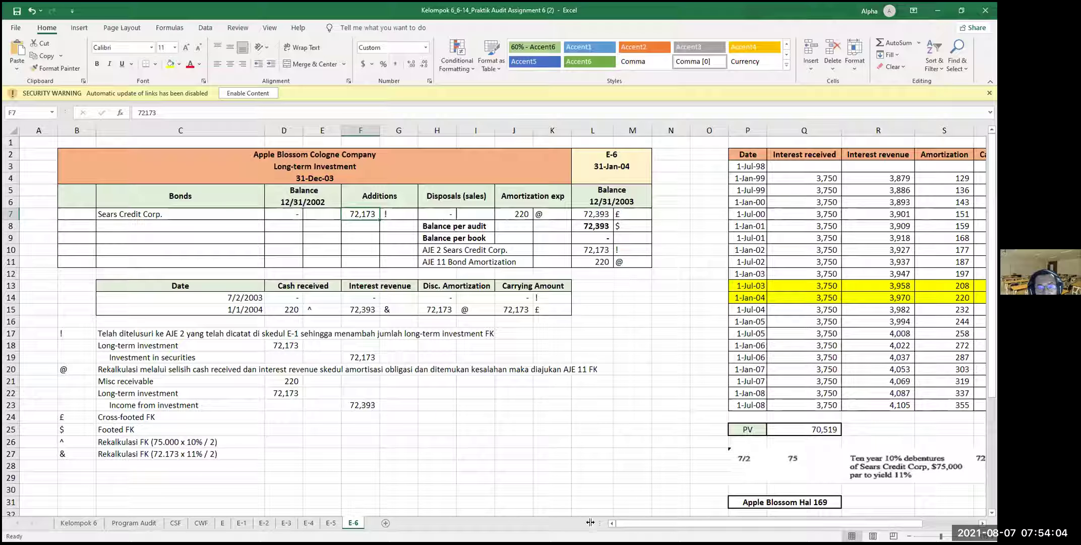
{"action": "left_click_drag", "start_coordinate": [659, 524], "coordinate": [688, 524]}
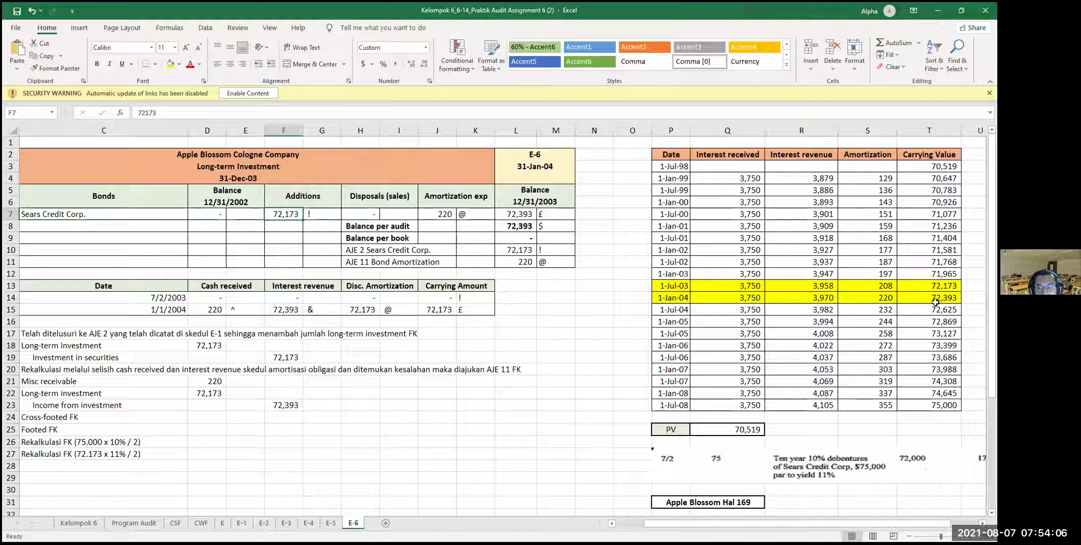
{"action": "left_click", "coordinate": [936, 285]}
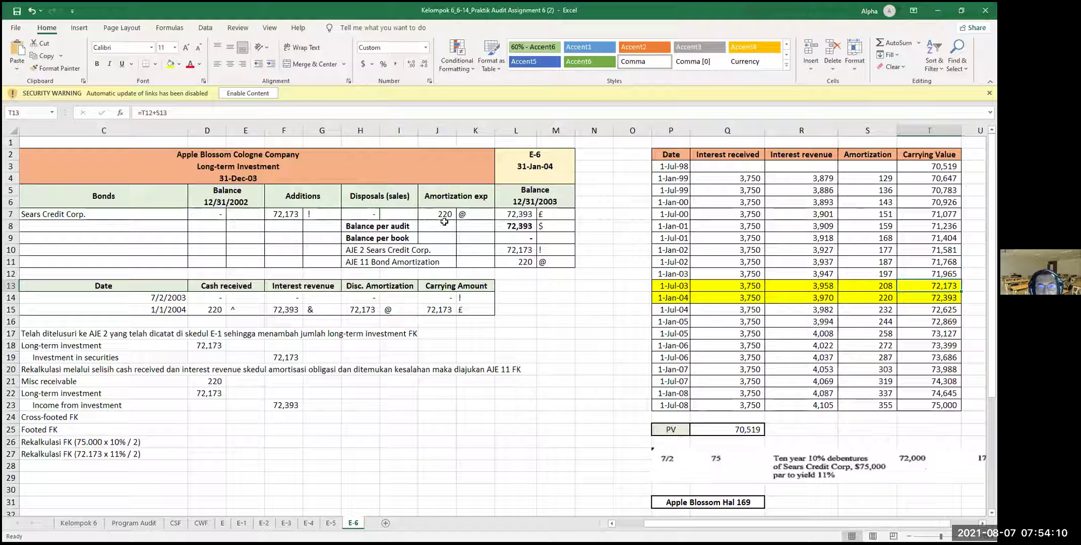
Step: Check the Sears Credit Corp. disposals and trace its amortization expense to the 1-Jan-04 amortization cell
{"action": "left_click", "coordinate": [376, 214]}
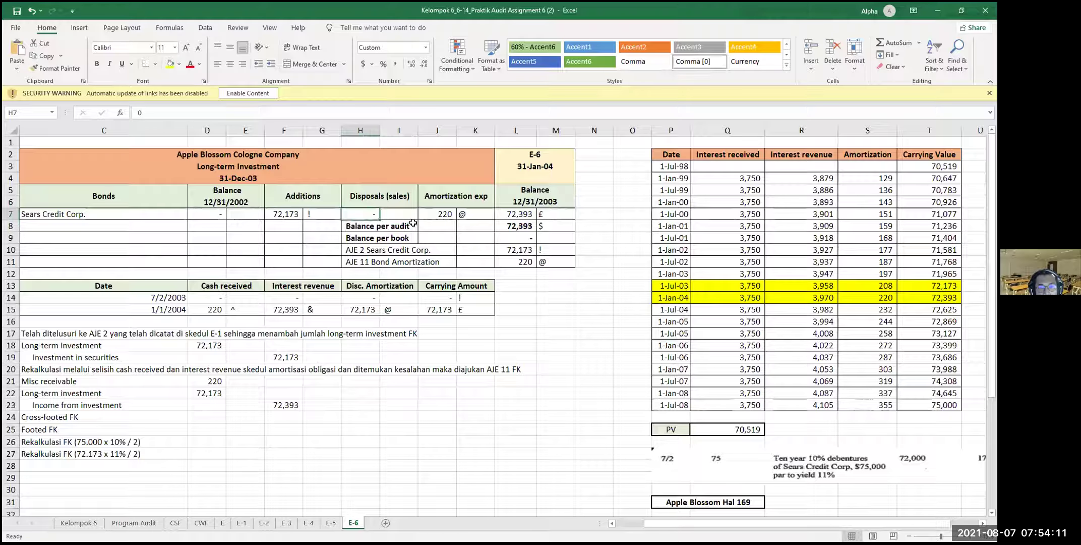
{"action": "left_click", "coordinate": [444, 213]}
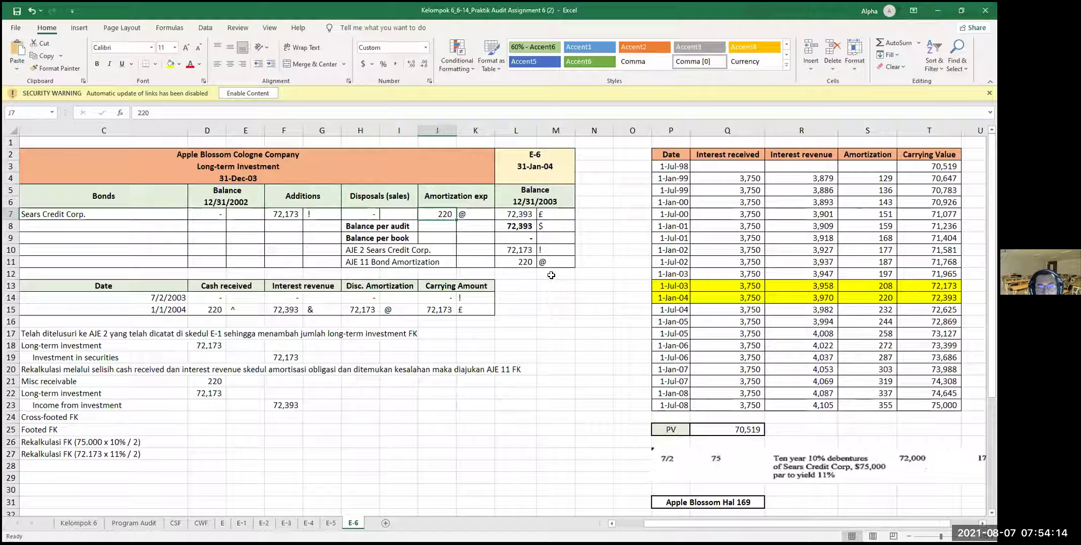
{"action": "left_click", "coordinate": [886, 298]}
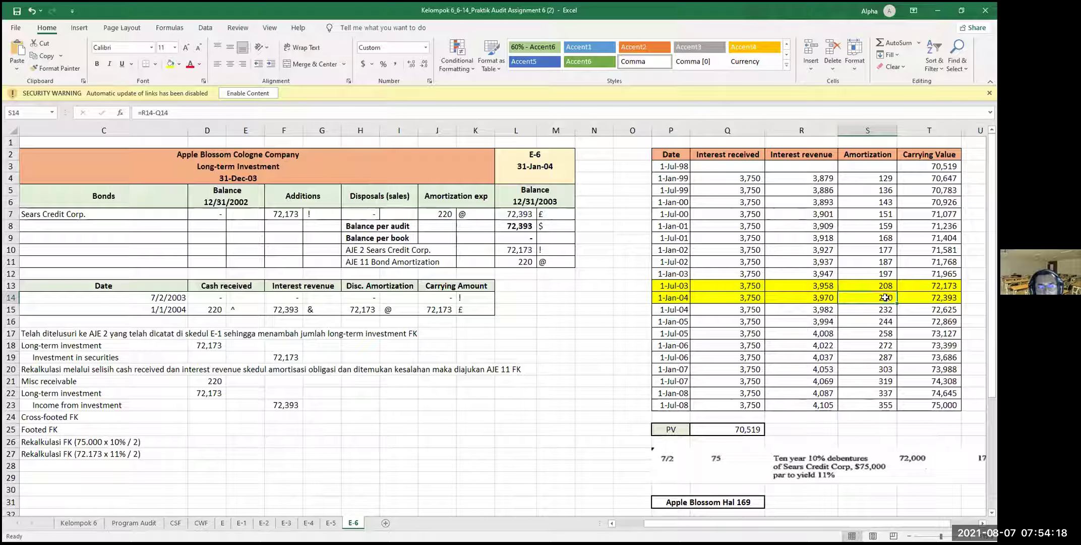
Step: Inspect the formulas behind the Sears Credit Corp. 12/31/2003 balance and the balance per audit
{"action": "left_click", "coordinate": [521, 210]}
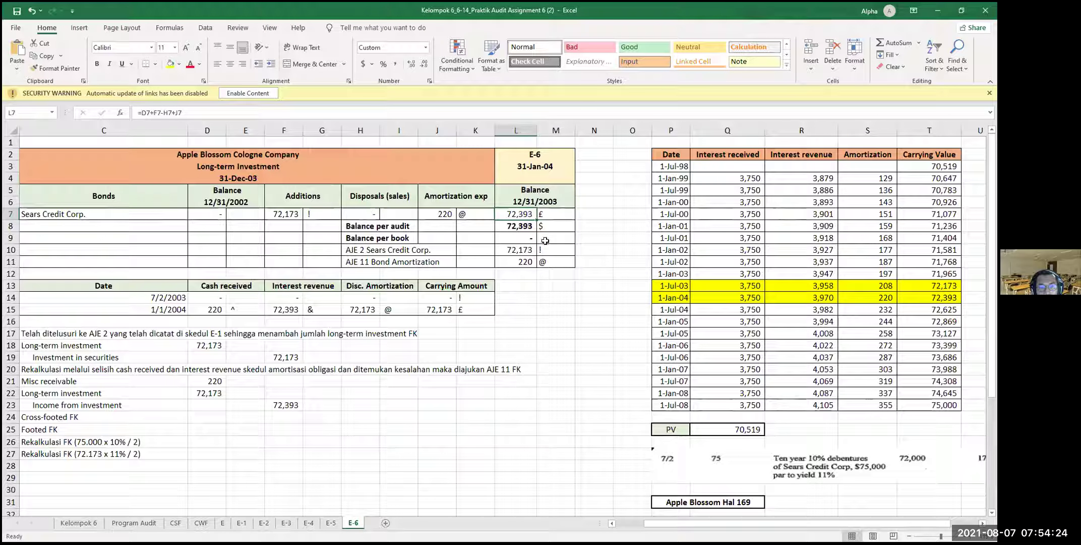
{"action": "key", "text": "F2"}
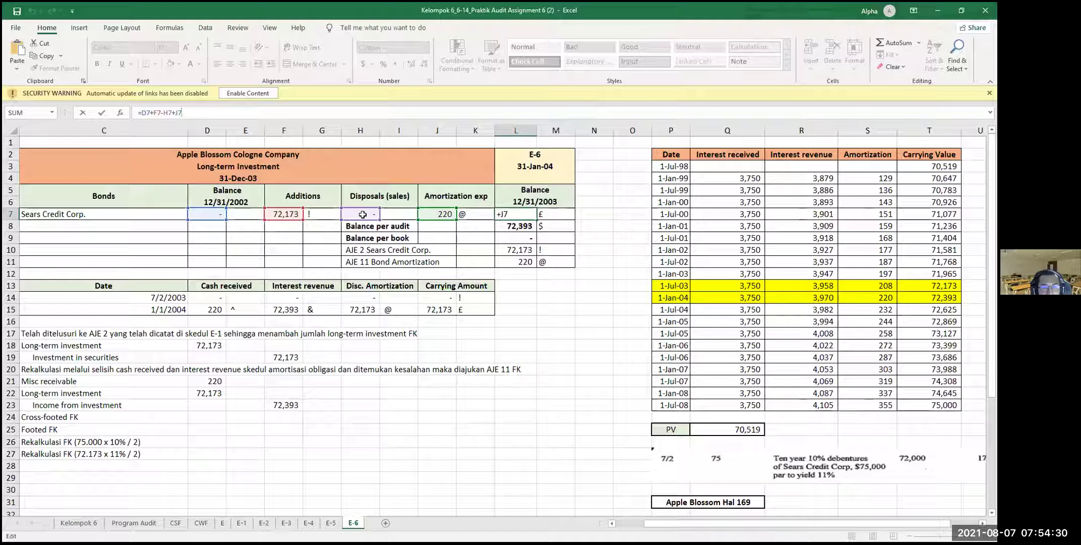
{"action": "left_click", "coordinate": [450, 233]}
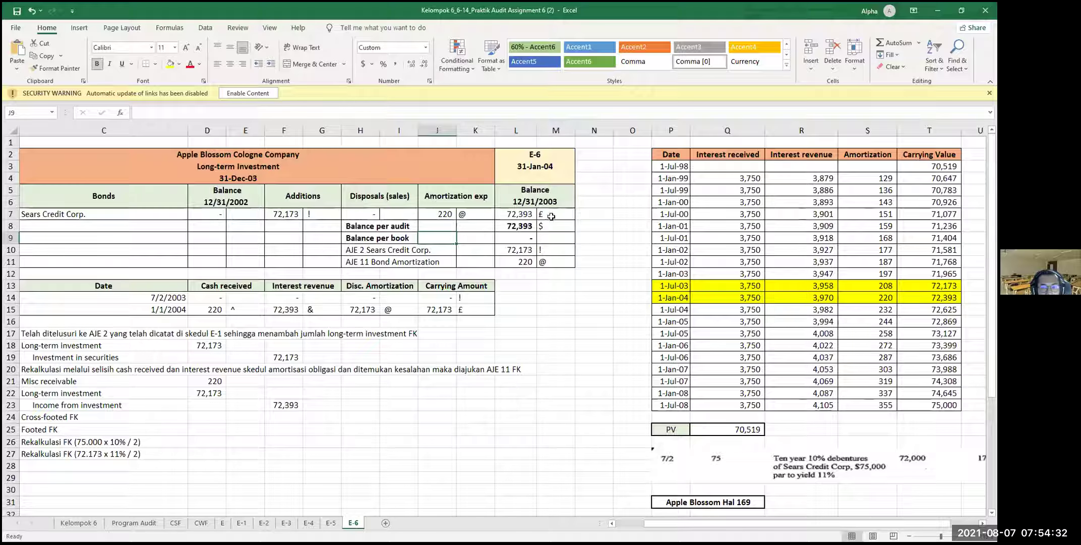
{"action": "left_click", "coordinate": [519, 226]}
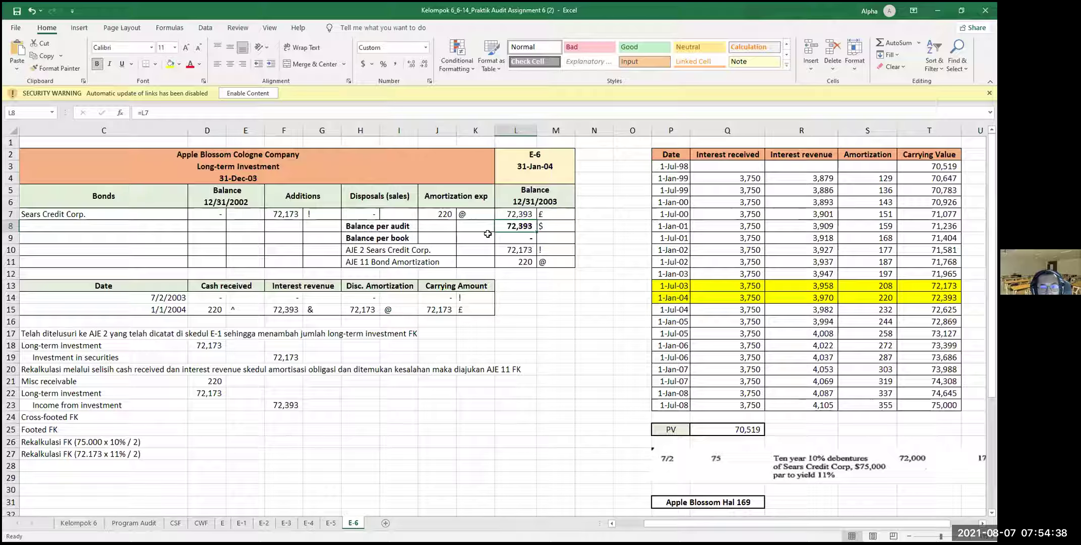
Step: Inspect the AJE 2 and AJE 11 amounts under the balance per book and trace the bond amortization to the 1-Jan-04 row
{"action": "left_click", "coordinate": [506, 250]}
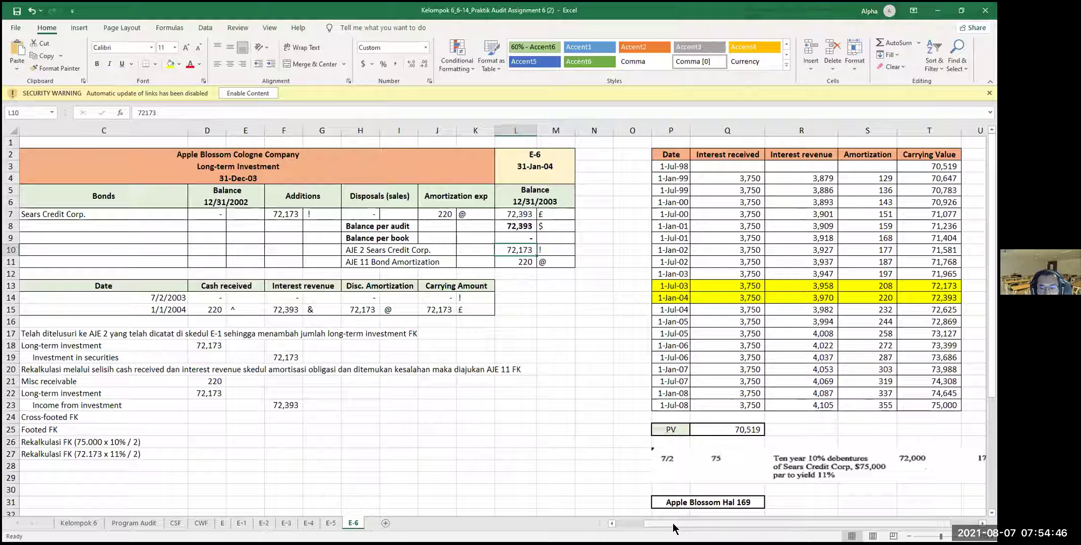
{"action": "left_click_drag", "start_coordinate": [675, 525], "coordinate": [661, 526]}
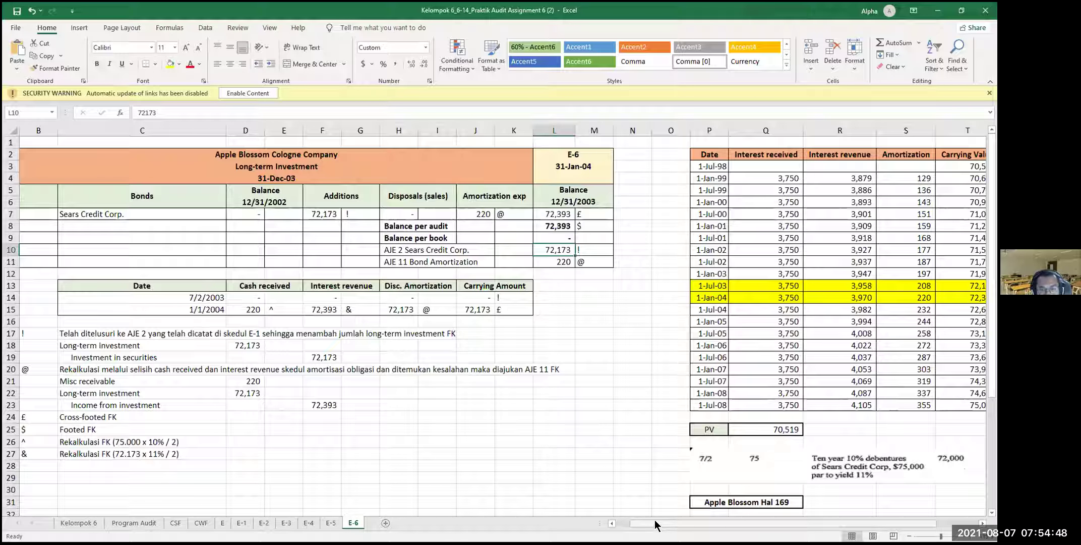
{"action": "key", "text": "Down"}
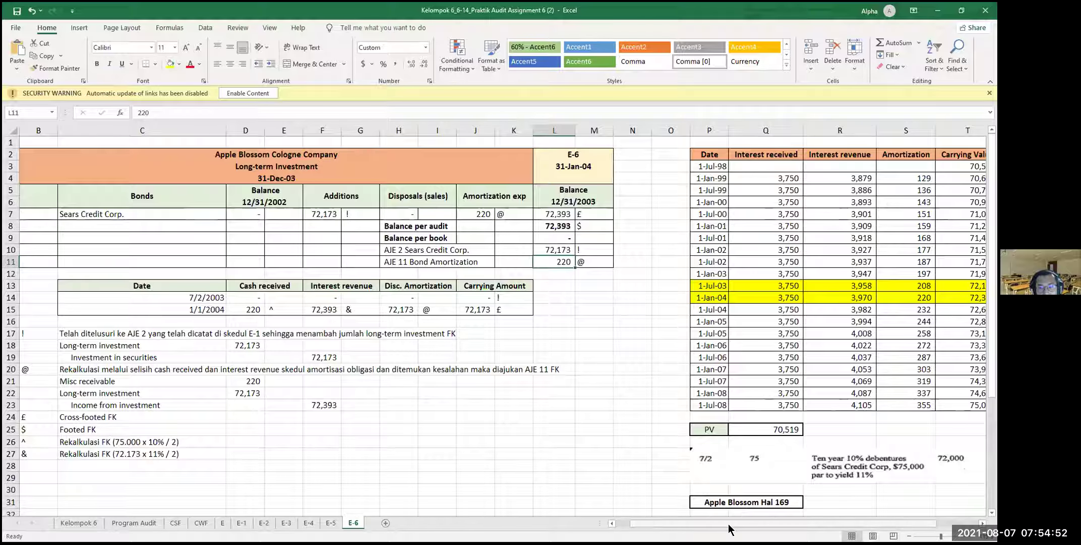
{"action": "scroll", "coordinate": [728, 526], "scroll_direction": "right", "scroll_amount": 1}
{"action": "key", "text": "Right"}
{"action": "key", "text": "Right"}
{"action": "key", "text": "Right"}
{"action": "key", "text": "Right"}
{"action": "key", "text": "Right"}
{"action": "key", "text": "Right"}
{"action": "key", "text": "Right"}
{"action": "key", "text": "Down"}
{"action": "key", "text": "Down"}
{"action": "key", "text": "Down"}
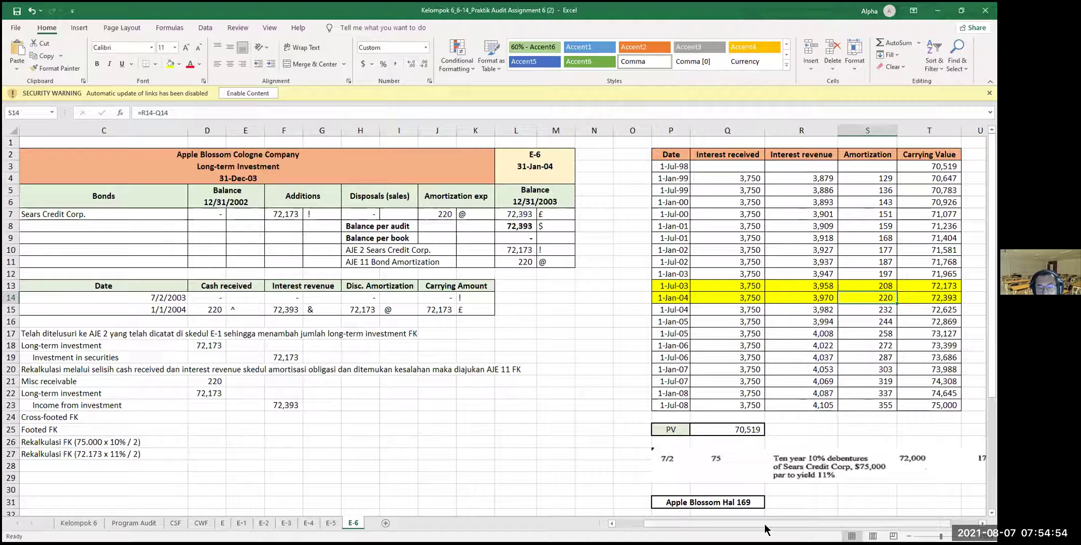
Step: Inspect the AJE 2 entry's long-term investment debit and investment in securities credit in the notes below the schedule
{"action": "scroll", "coordinate": [574, 327], "scroll_direction": "left", "scroll_amount": 2}
{"action": "left_click_drag", "start_coordinate": [81, 154], "coordinate": [612, 266]}
{"action": "left_click", "coordinate": [657, 334]}
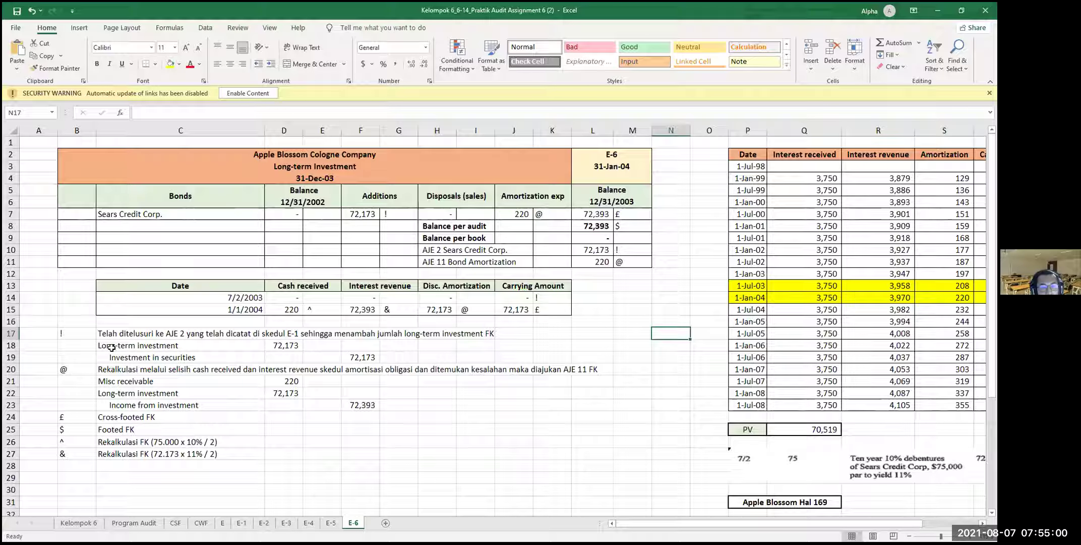
{"action": "left_click", "coordinate": [286, 346]}
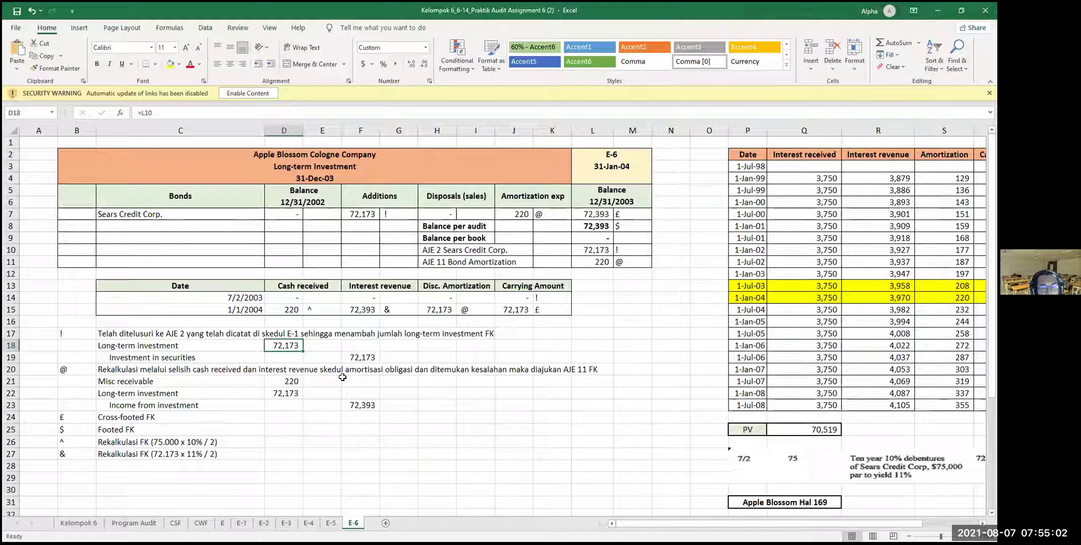
{"action": "left_click", "coordinate": [364, 358]}
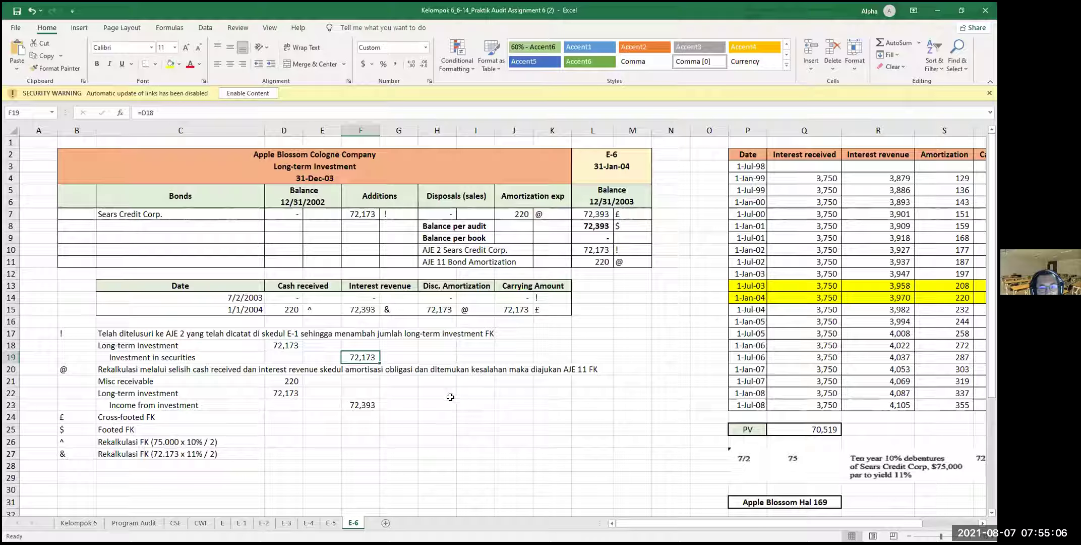
Step: Inspect the cell references of the AJE 11 entry's misc receivable, long-term investment and income from investment amounts
{"action": "left_click", "coordinate": [289, 381]}
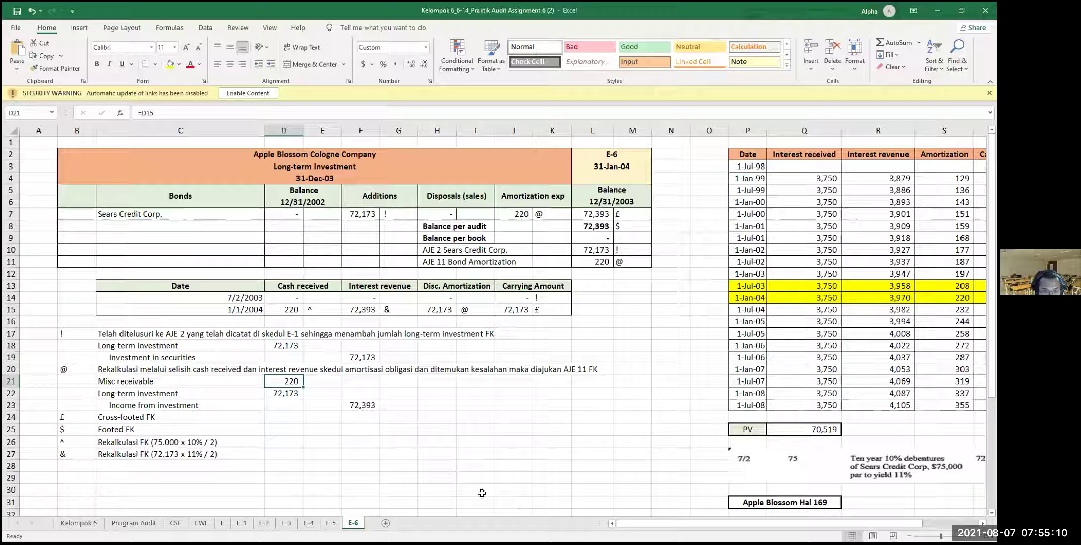
{"action": "left_click_drag", "start_coordinate": [684, 521], "coordinate": [708, 530]}
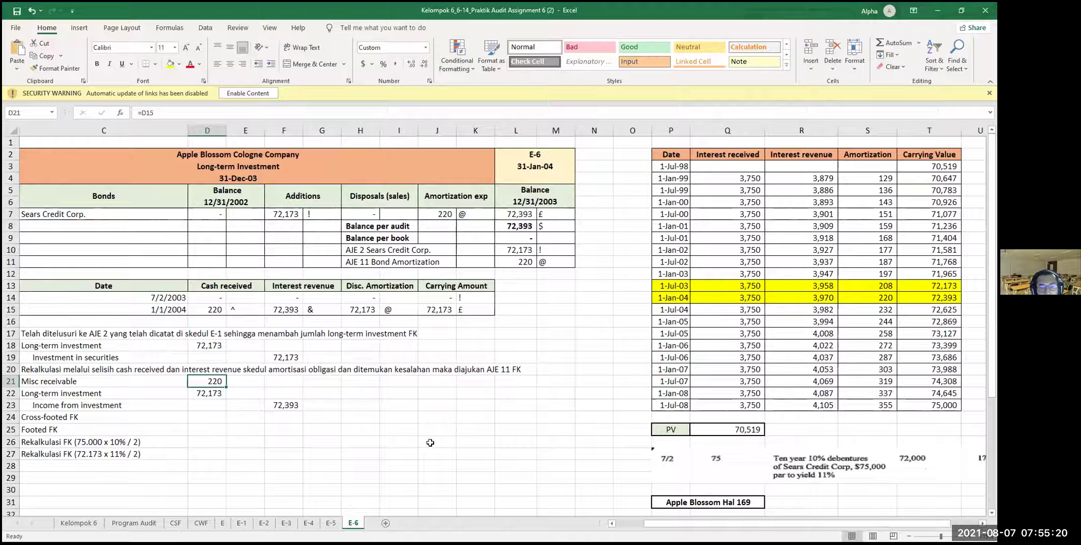
{"action": "left_click", "coordinate": [209, 392]}
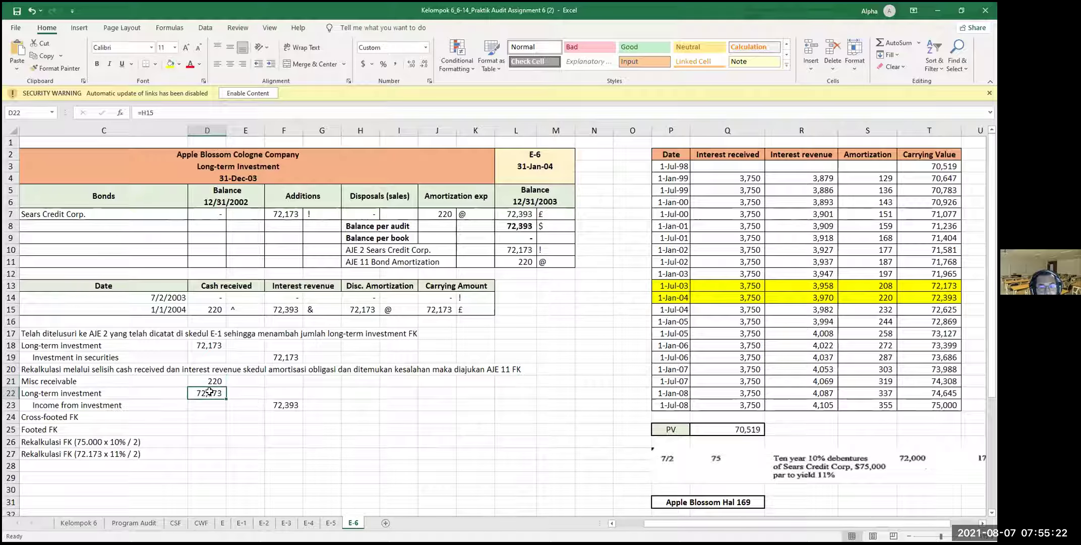
{"action": "left_click", "coordinate": [299, 404]}
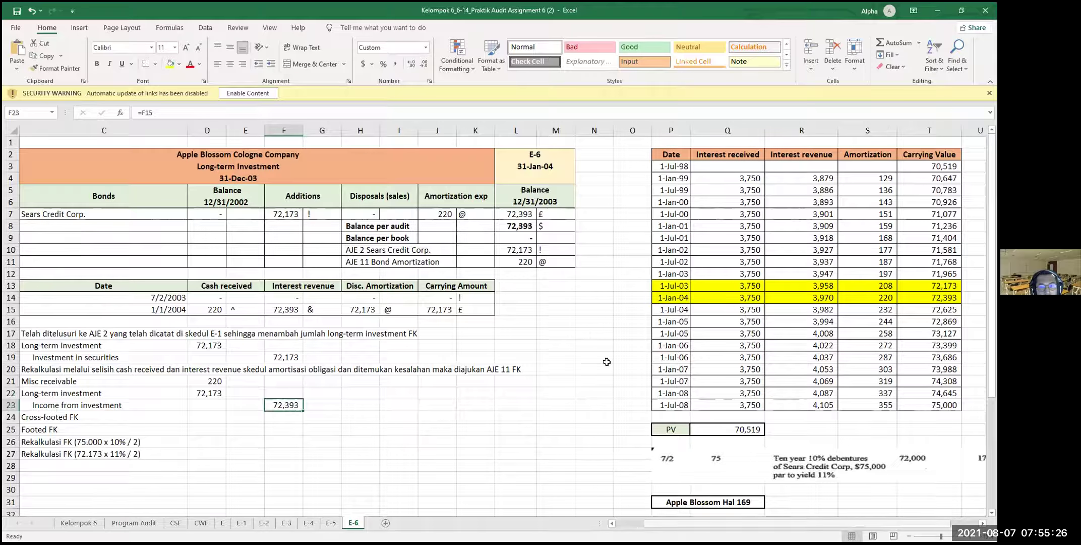
{"action": "scroll", "coordinate": [555, 262], "scroll_direction": "left", "scroll_amount": 2}
{"action": "scroll", "coordinate": [549, 268], "scroll_direction": "right", "scroll_amount": 1}
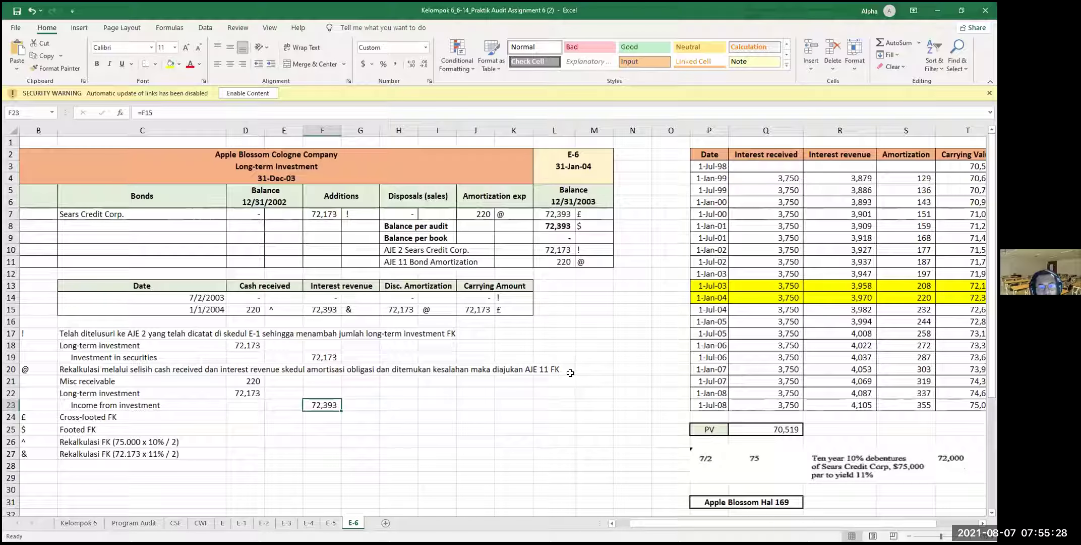
Step: Review the tick mark explanations and the supporting bond excerpts from pages 169 and 163
{"action": "left_click", "coordinate": [291, 425]}
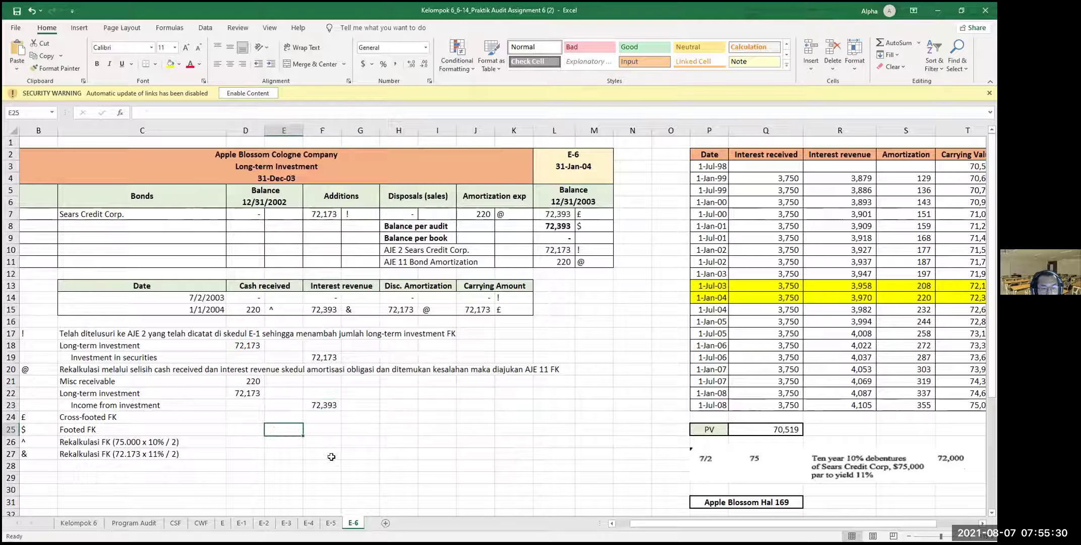
{"action": "scroll", "coordinate": [726, 486], "scroll_direction": "down", "scroll_amount": 3}
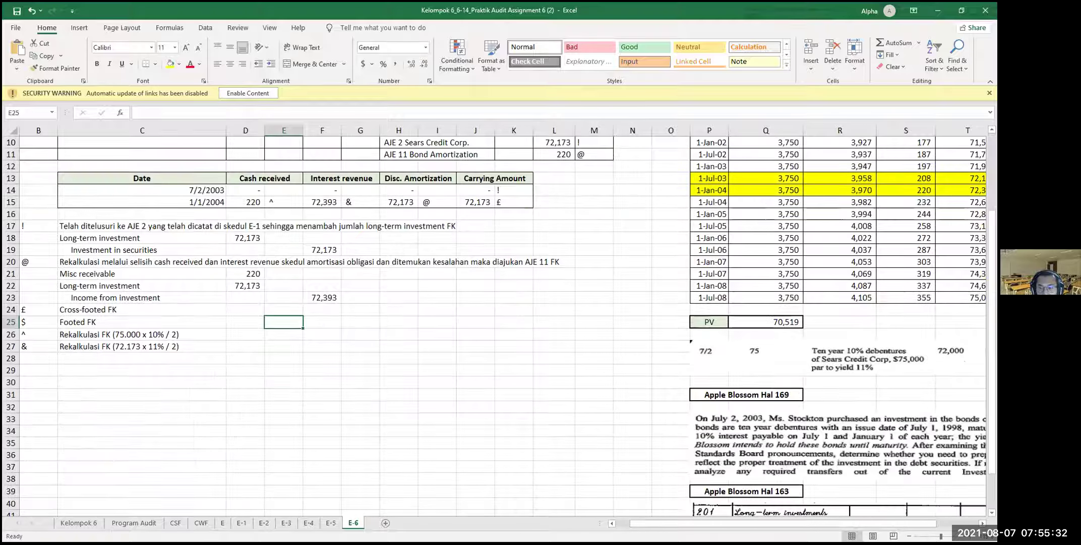
{"action": "left_click_drag", "start_coordinate": [739, 520], "coordinate": [771, 521]}
{"action": "scroll", "coordinate": [270, 23], "scroll_direction": "right", "scroll_amount": 1}
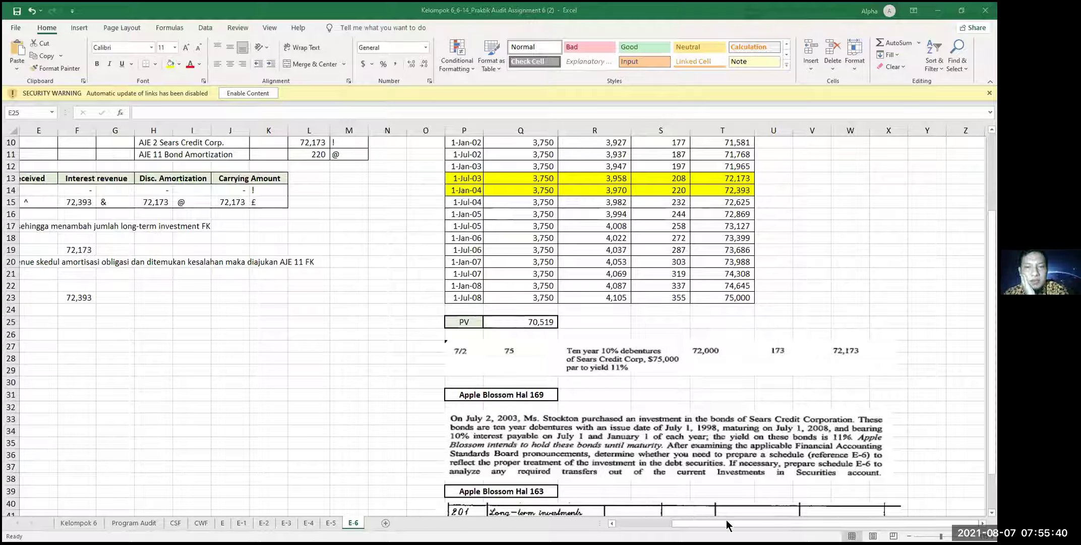
{"action": "scroll", "coordinate": [332, 412], "scroll_direction": "down", "scroll_amount": 4, "text": "ctrl"}
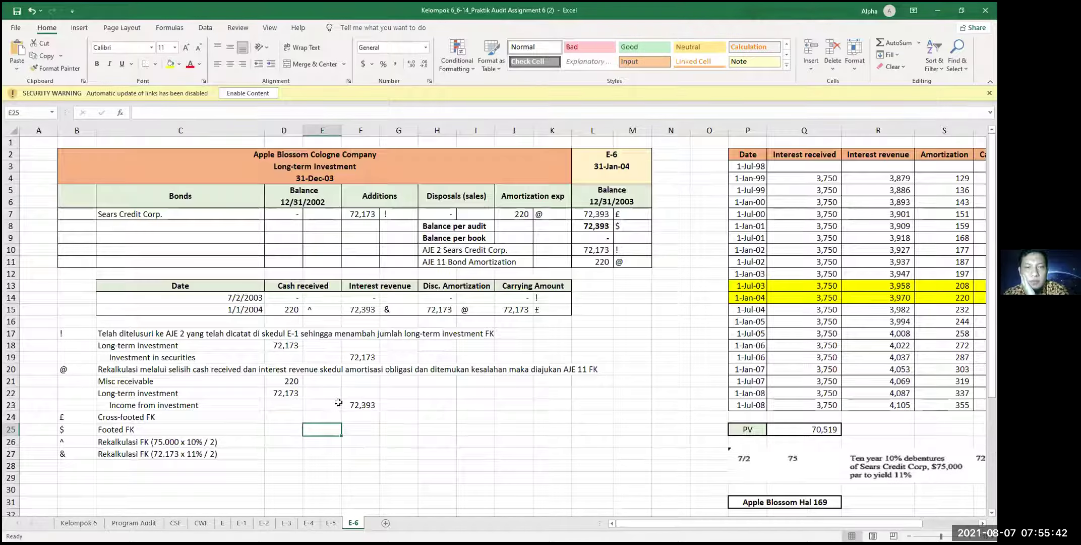
Step: Examine the AJE 11 journal entry again and inspect the reference behind its income from investment amount
{"action": "scroll", "coordinate": [331, 412], "scroll_direction": "up", "scroll_amount": 5, "text": "ctrl"}
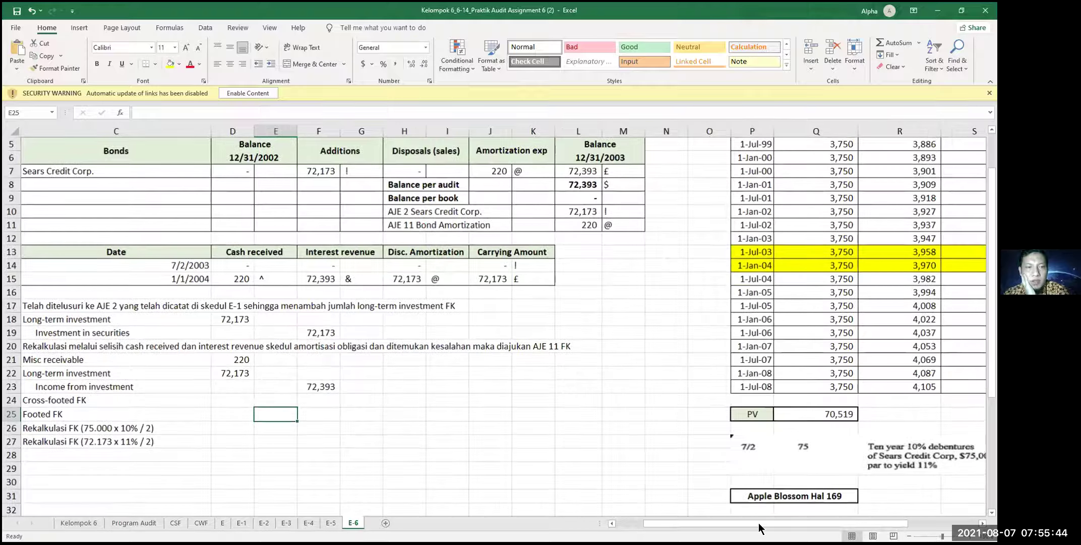
{"action": "scroll", "coordinate": [636, 427], "scroll_direction": "up", "scroll_amount": 2, "text": "ctrl"}
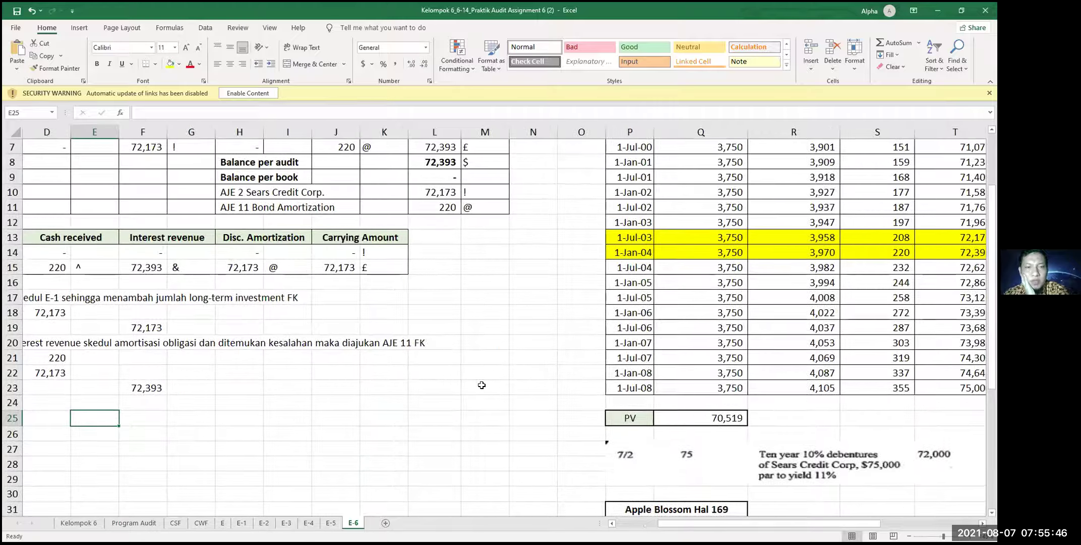
{"action": "scroll", "coordinate": [479, 387], "scroll_direction": "left", "scroll_amount": 3}
{"action": "left_click", "coordinate": [474, 388]}
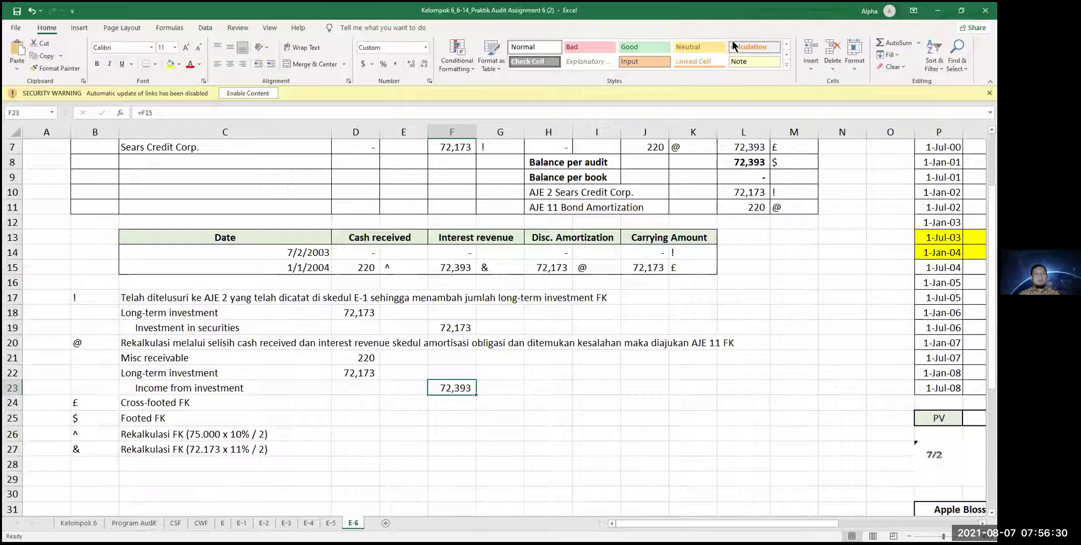
{"action": "left_click", "coordinate": [490, 402]}
{"action": "left_click", "coordinate": [468, 383]}
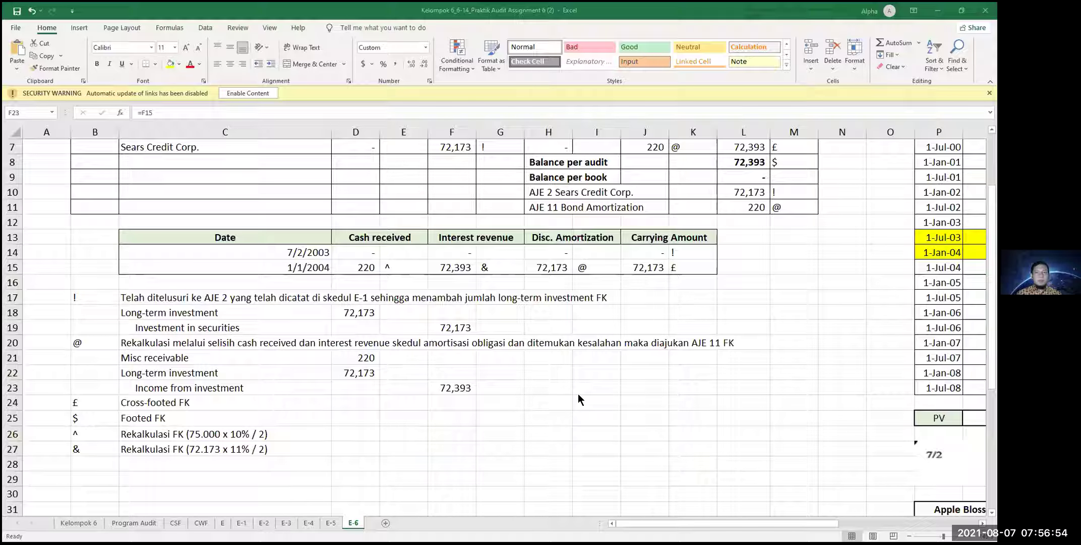
Step: Inspect the interest revenue formula for 1-Jan-04 in the amortization table
{"action": "scroll", "coordinate": [578, 393], "scroll_direction": "up", "scroll_amount": 2}
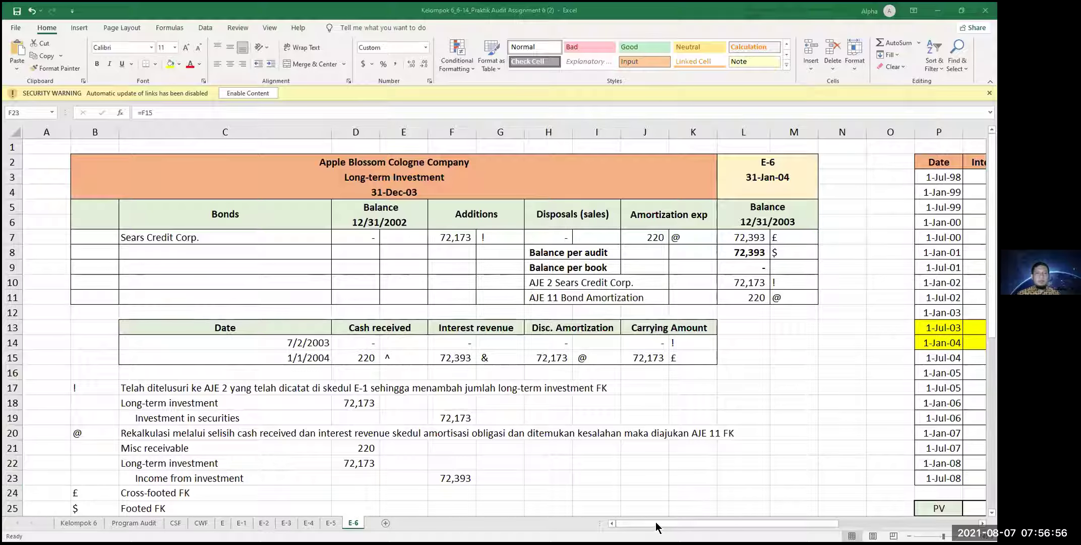
{"action": "scroll", "coordinate": [757, 527], "scroll_direction": "right", "scroll_amount": 5}
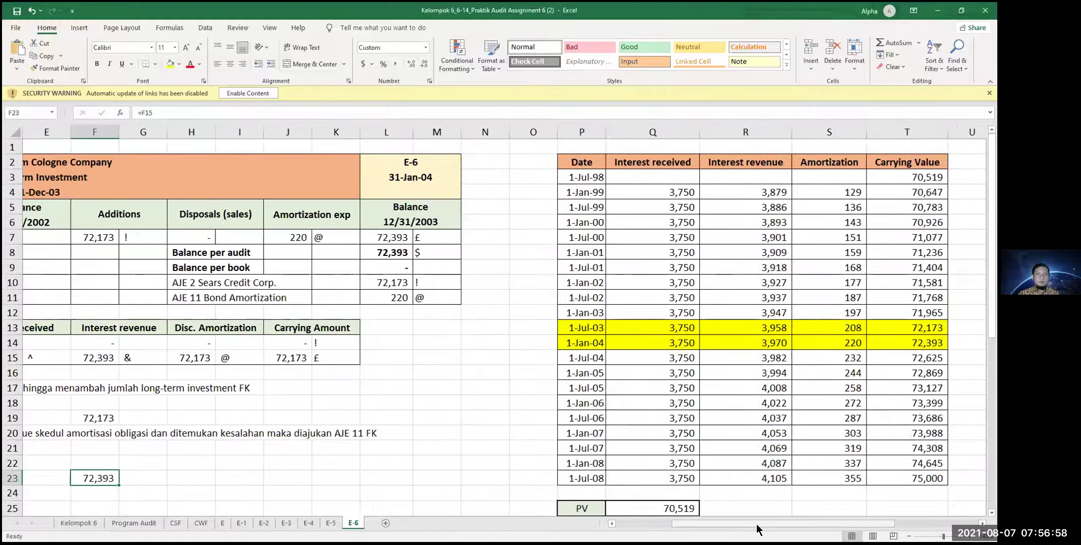
{"action": "left_click", "coordinate": [777, 341]}
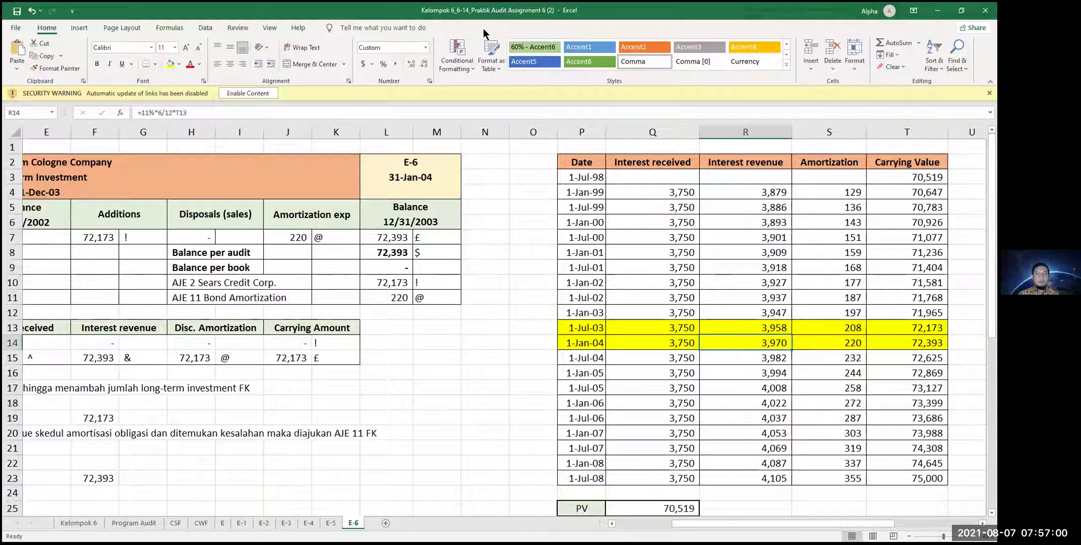
{"action": "left_click", "coordinate": [761, 344]}
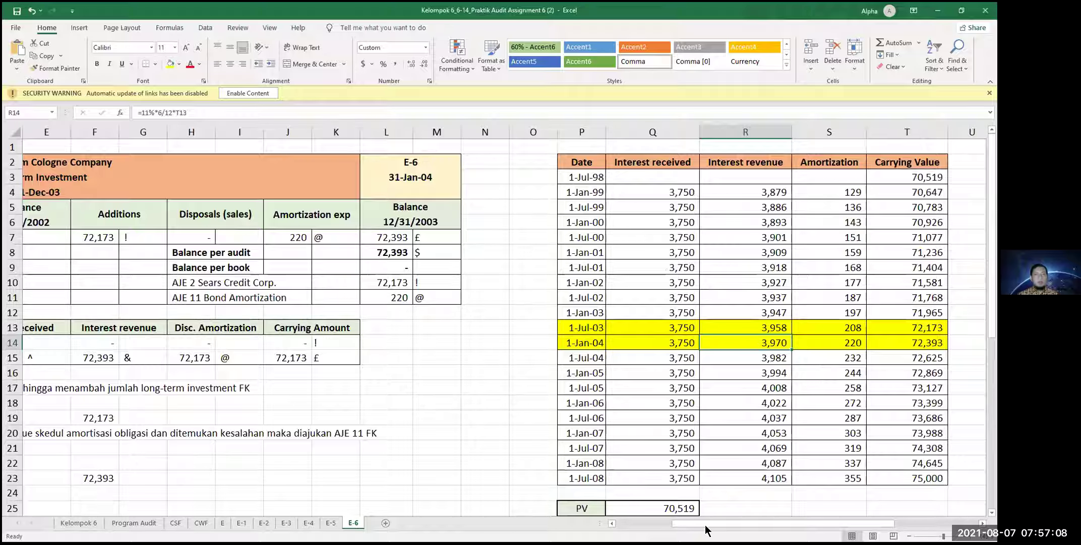
Step: Review the E-6 schedule's tick mark explanations and inspect the formula behind the bond's present value
{"action": "scroll", "coordinate": [483, 440], "scroll_direction": "left", "scroll_amount": 2}
{"action": "scroll", "coordinate": [483, 440], "scroll_direction": "down", "scroll_amount": 1}
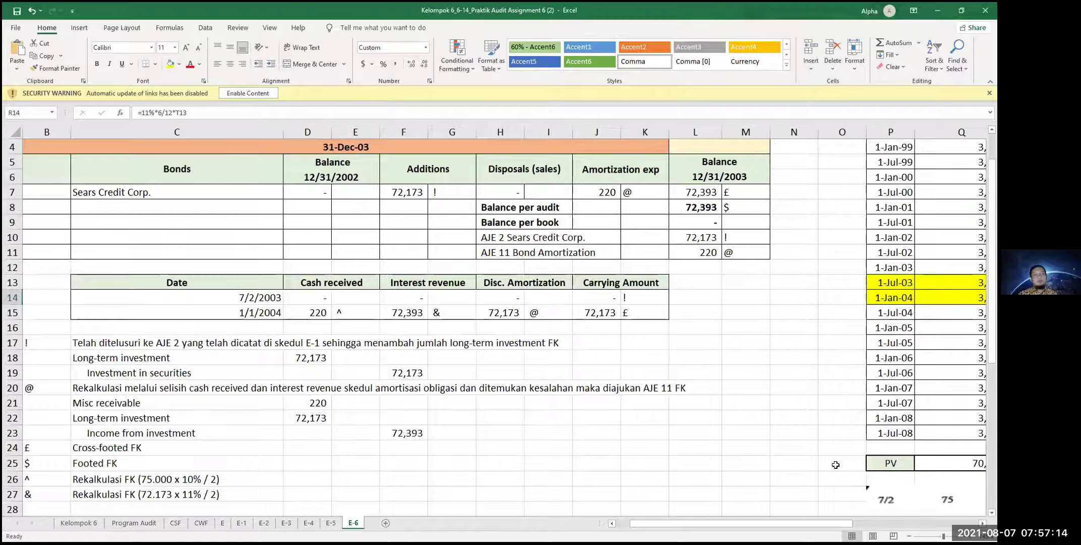
{"action": "scroll", "coordinate": [807, 439], "scroll_direction": "down", "scroll_amount": 1}
{"action": "scroll", "coordinate": [790, 418], "scroll_direction": "down", "scroll_amount": 2}
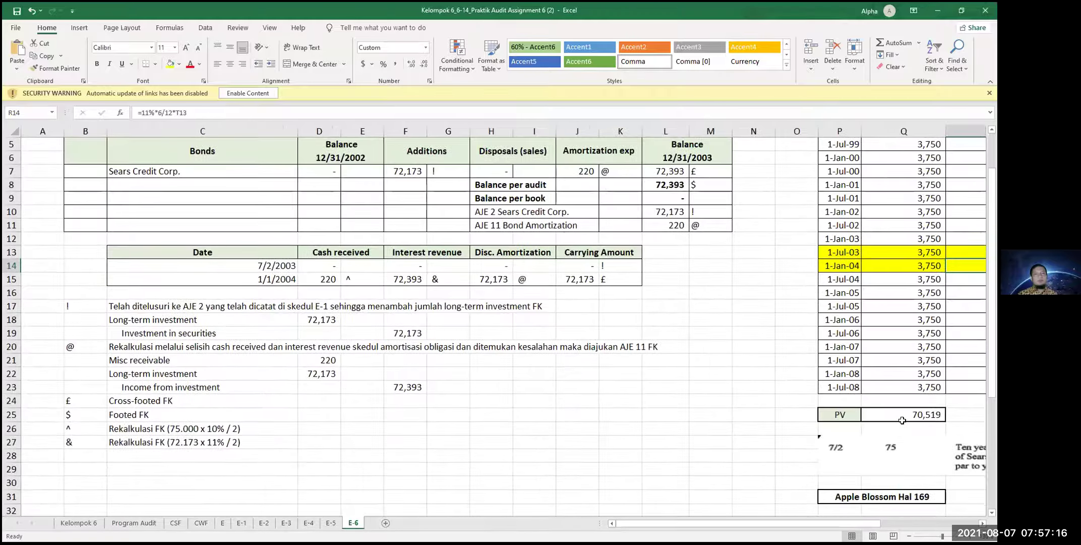
{"action": "left_click", "coordinate": [899, 421]}
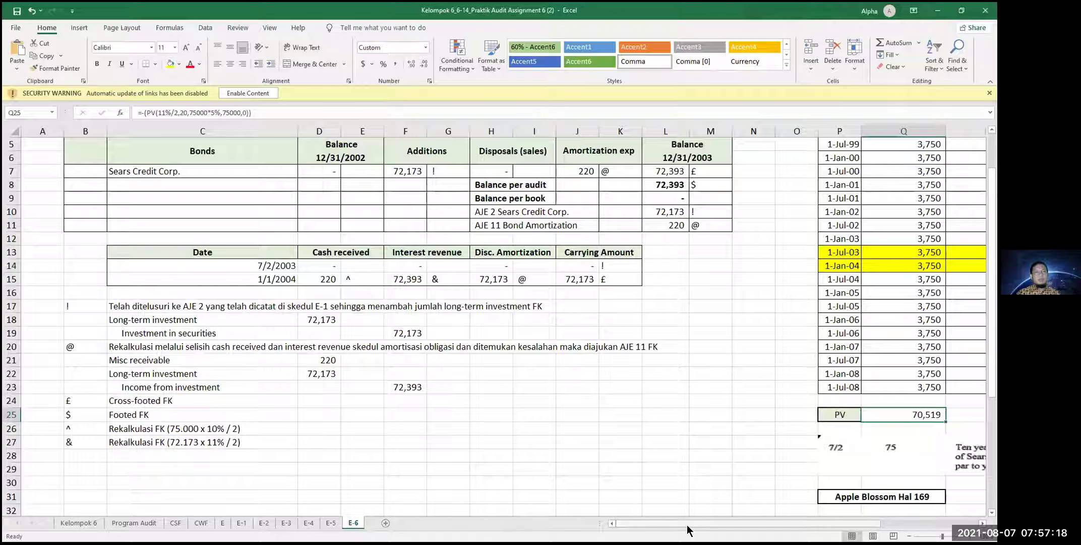
Step: Inspect the cell references behind AJE 2's long-term investment amount and AJE 11's misc receivable amount
{"action": "left_click", "coordinate": [312, 321]}
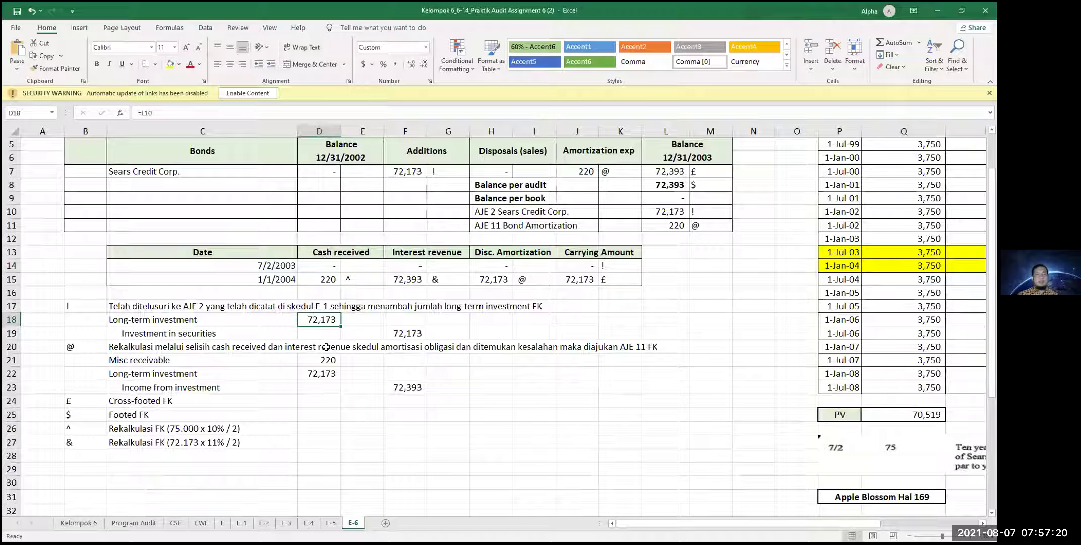
{"action": "left_click", "coordinate": [187, 386]}
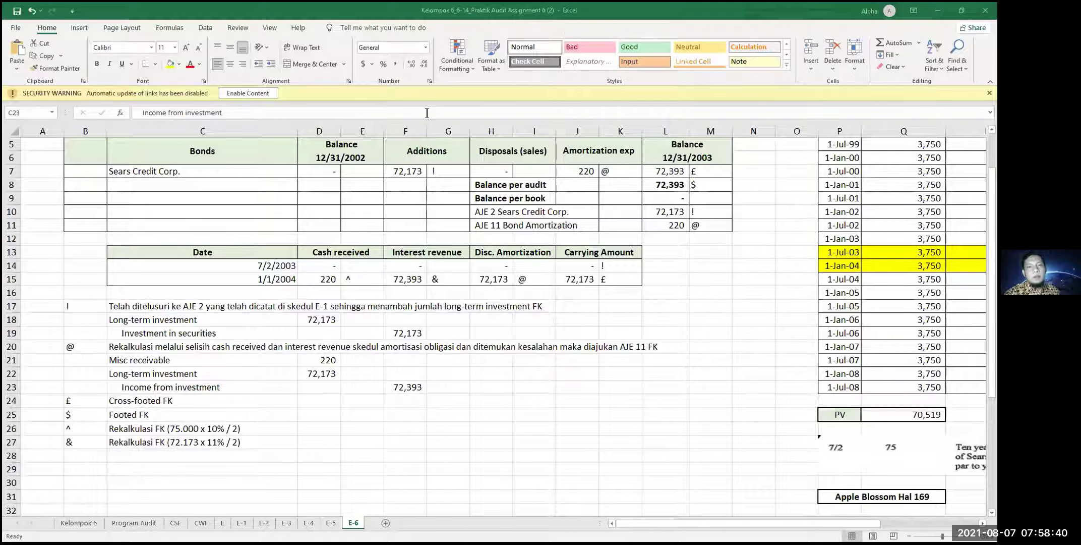
{"action": "left_click", "coordinate": [322, 356]}
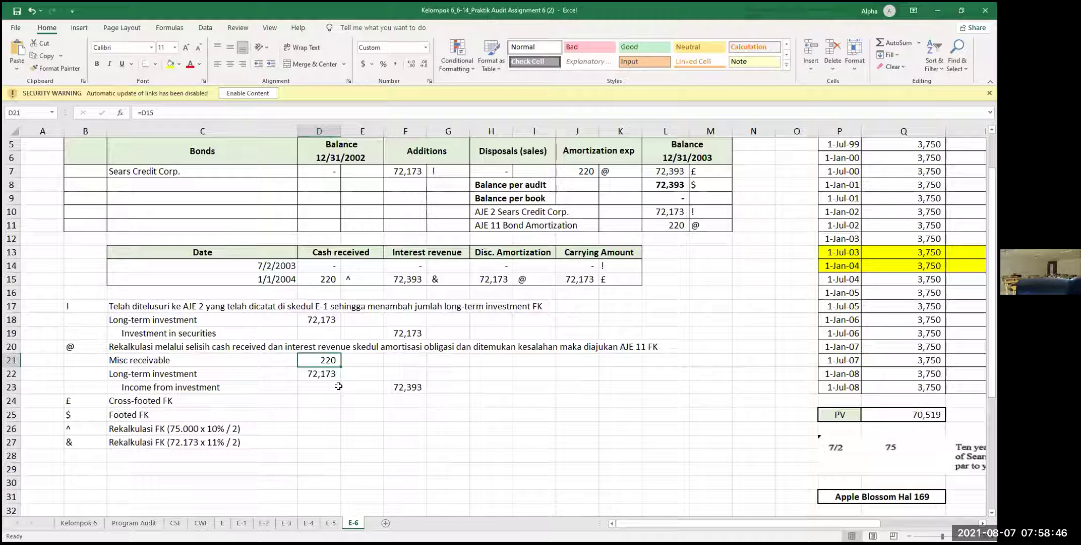
Step: Relink AJE 11's long-term investment amount to the 1-Jan-04 amortization of 220 in the bond amortization table
{"action": "left_click", "coordinate": [324, 375]}
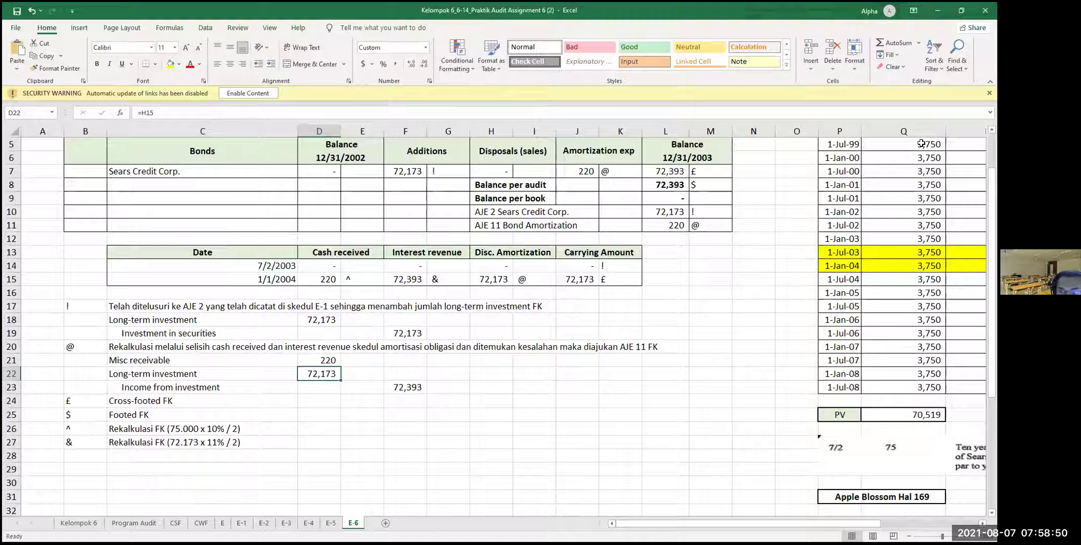
{"action": "key", "text": "F2"}
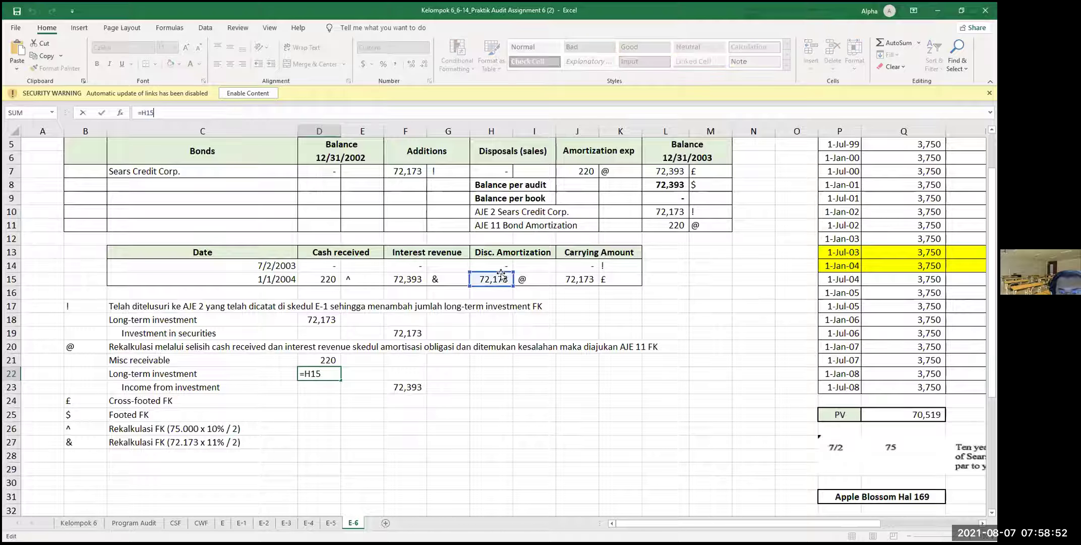
{"action": "left_click", "coordinate": [579, 185]}
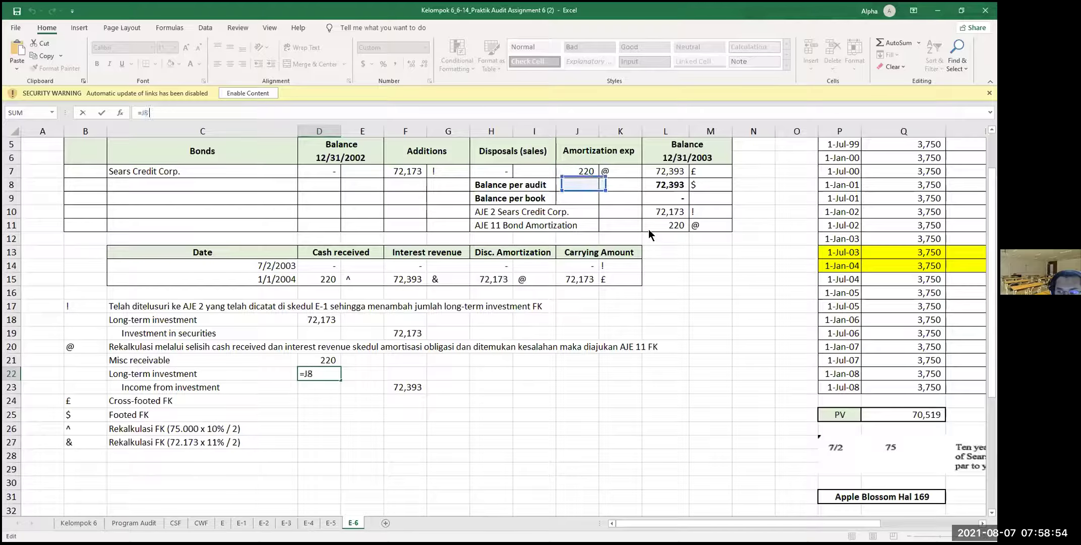
{"action": "scroll", "coordinate": [649, 229], "scroll_direction": "right", "scroll_amount": 5}
{"action": "left_click", "coordinate": [741, 253]}
{"action": "left_click_drag", "start_coordinate": [792, 524], "coordinate": [736, 528]}
{"action": "key", "text": "Return"}
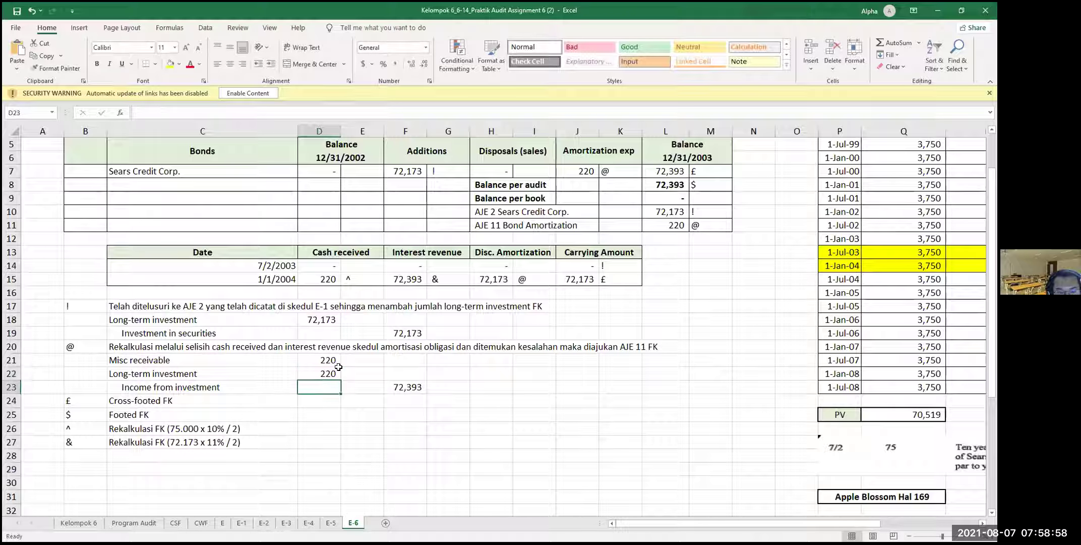
Step: Relink AJE 11's misc receivable amount to the 1-Jan-04 interest received in cell Q14
{"action": "left_click", "coordinate": [324, 356]}
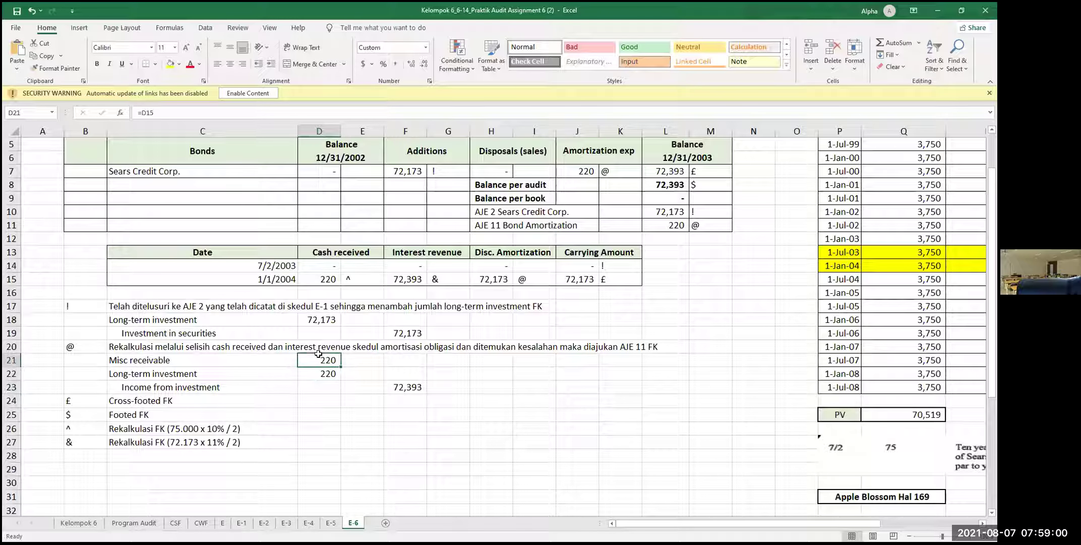
{"action": "key", "text": "F2"}
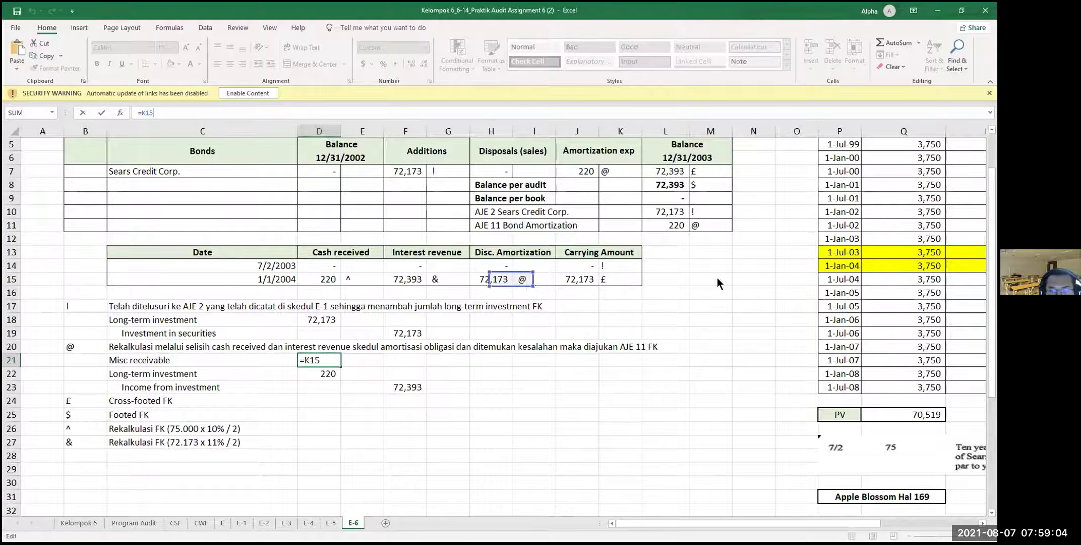
{"action": "scroll", "coordinate": [903, 275], "scroll_direction": "right", "scroll_amount": 3}
{"action": "left_click", "coordinate": [645, 263]}
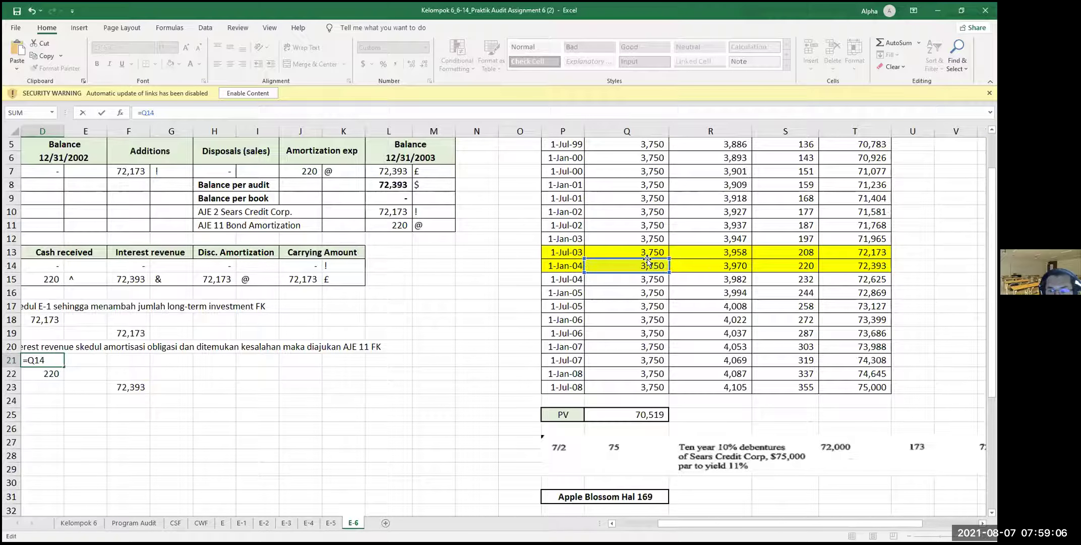
{"action": "key", "text": "Return"}
Step: Replace AJE 11's income from investment amount in F23 with the sum of misc receivable D21 and long-term investment D22
{"action": "left_click", "coordinate": [130, 387]}
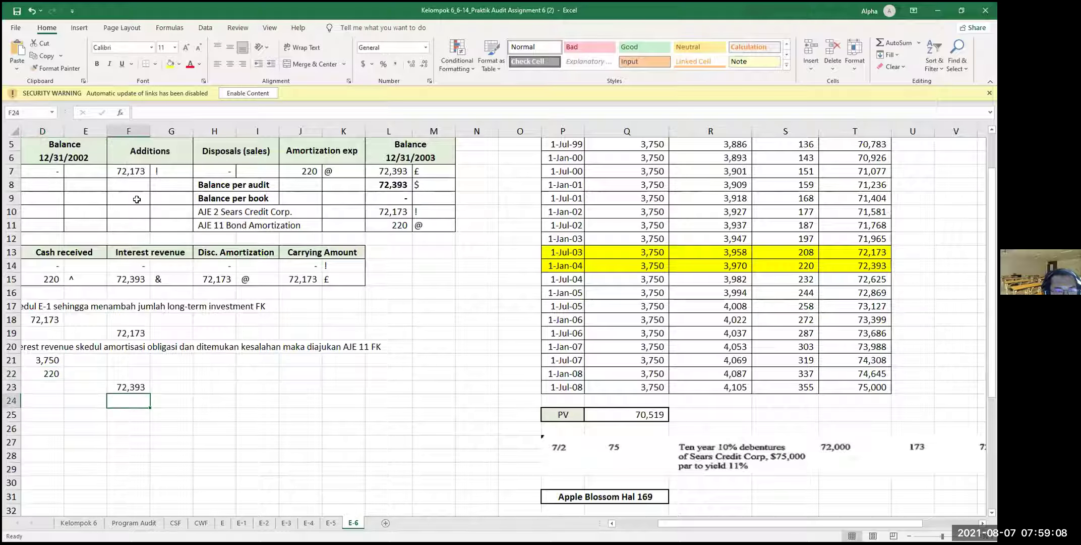
{"action": "left_click", "coordinate": [151, 113]}
{"action": "key", "text": "BackSpace"}
{"action": "key", "text": "BackSpace"}
{"action": "key", "text": "BackSpace"}
{"action": "key", "text": "BackSpace"}
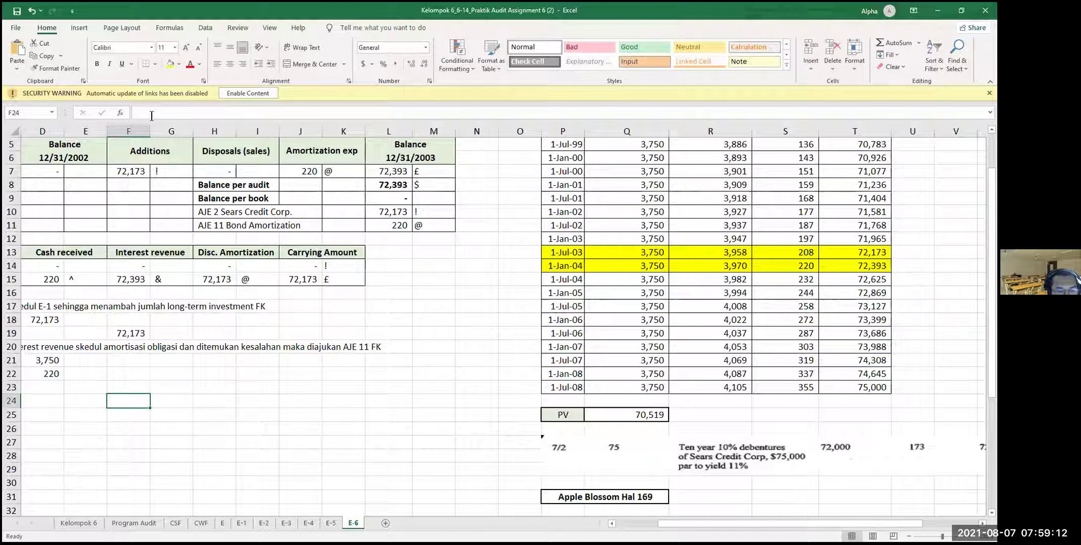
{"action": "type", "text": "="}
{"action": "key", "text": "Up"}
{"action": "key", "text": "Up"}
{"action": "key", "text": "Left"}
{"action": "key", "text": "Left"}
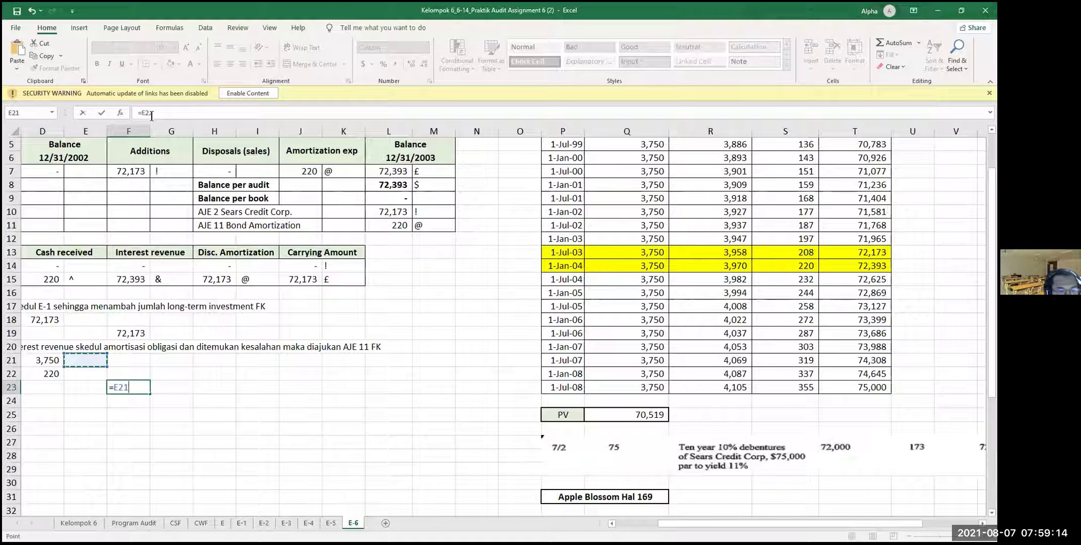
{"action": "type", "text": "+"}
{"action": "key", "text": "Up"}
{"action": "key", "text": "Left"}
{"action": "key", "text": "Left"}
{"action": "key", "text": "Return"}
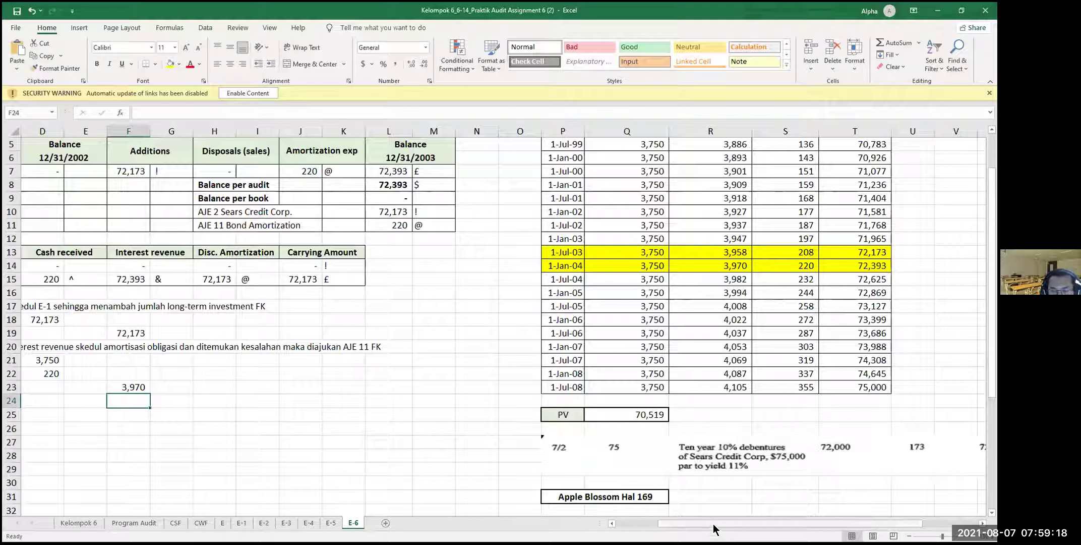
Step: Review the revised AJE 11 entry against the E-6 schedule and inspect the 1-Jan-04 interest received formula
{"action": "left_click_drag", "start_coordinate": [675, 521], "coordinate": [627, 519]}
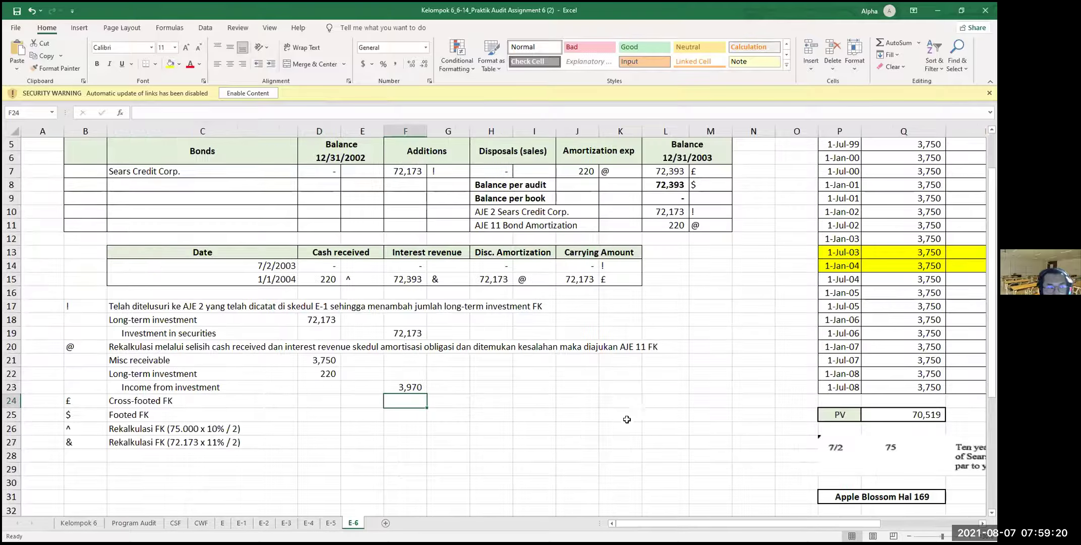
{"action": "scroll", "coordinate": [585, 458], "scroll_direction": "up", "scroll_amount": 2}
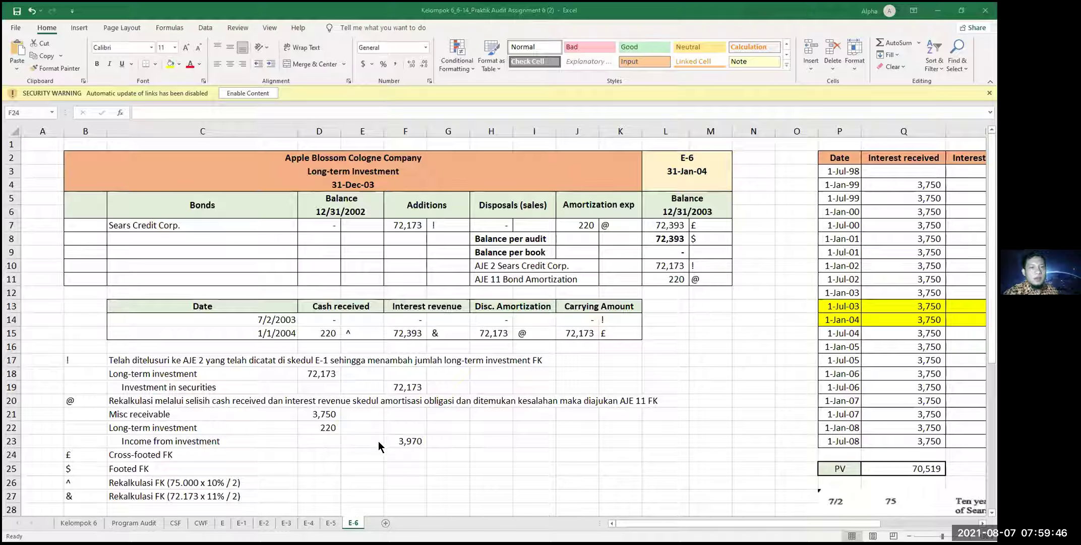
{"action": "scroll", "coordinate": [502, 428], "scroll_direction": "down", "scroll_amount": 1}
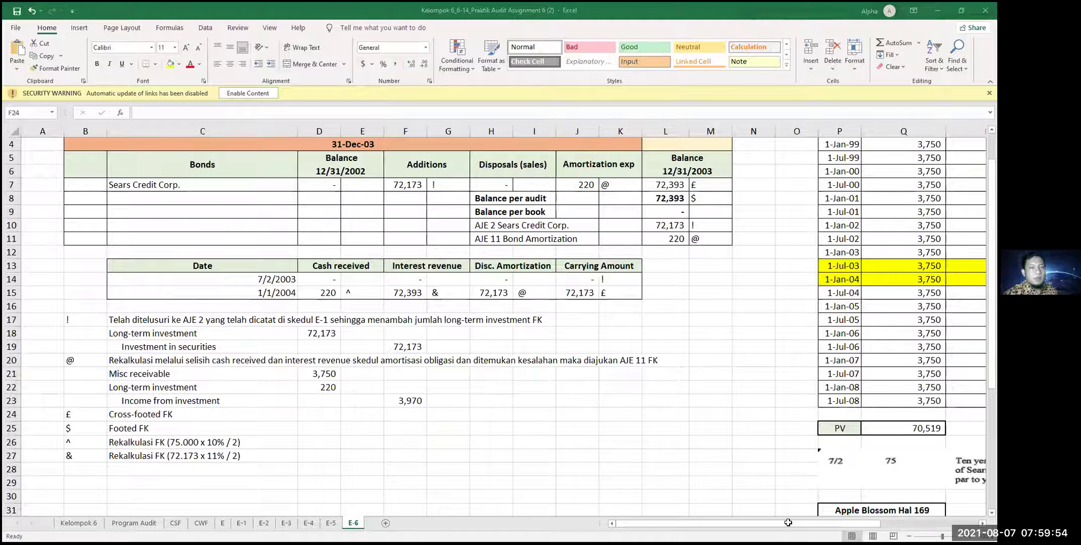
{"action": "scroll", "coordinate": [635, 404], "scroll_direction": "down", "scroll_amount": 1}
{"action": "scroll", "coordinate": [635, 404], "scroll_direction": "down", "scroll_amount": 2}
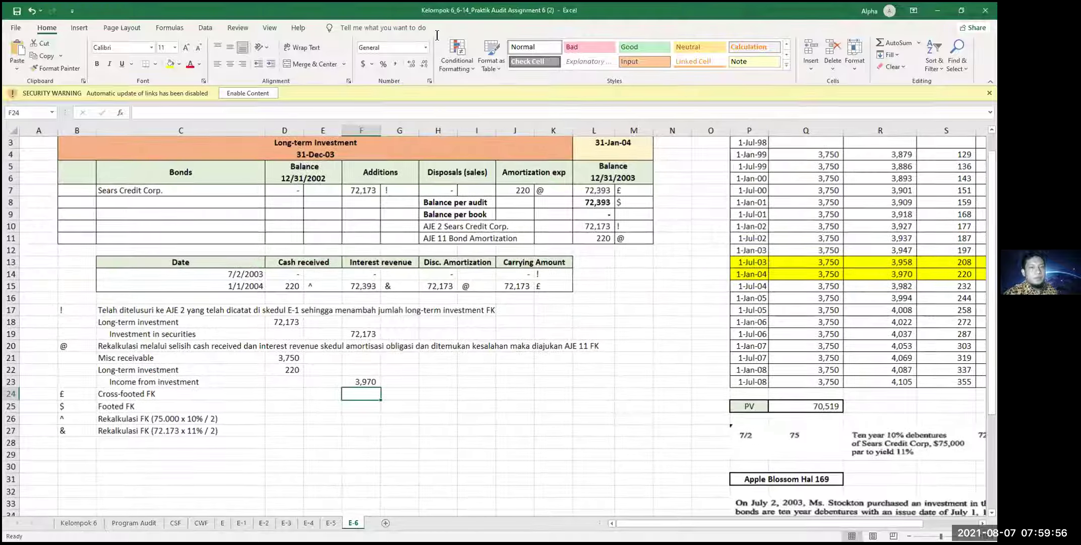
{"action": "scroll", "coordinate": [421, 25], "scroll_direction": "up", "scroll_amount": 1}
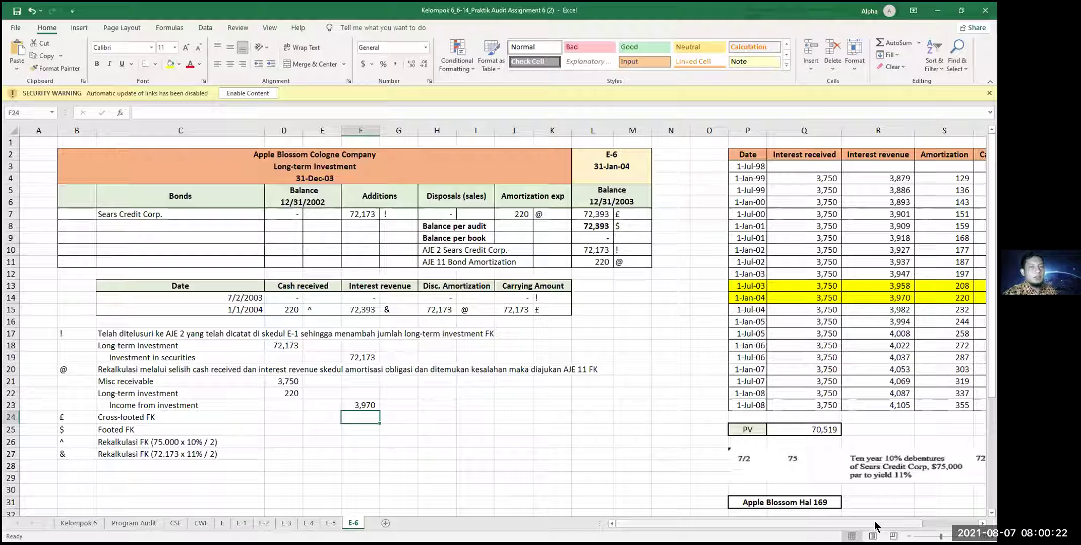
{"action": "left_click", "coordinate": [820, 295]}
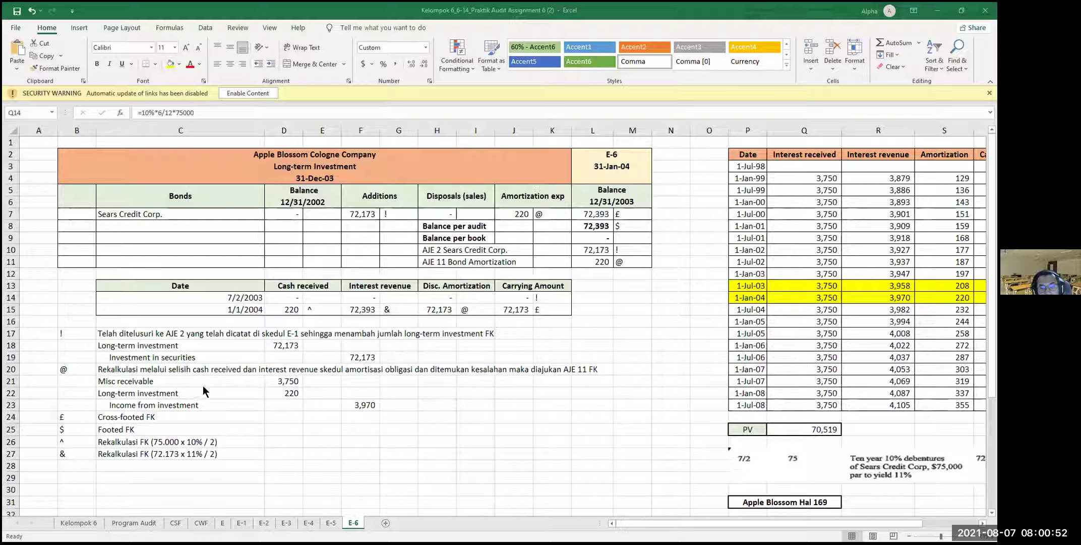
{"action": "left_click", "coordinate": [257, 382]}
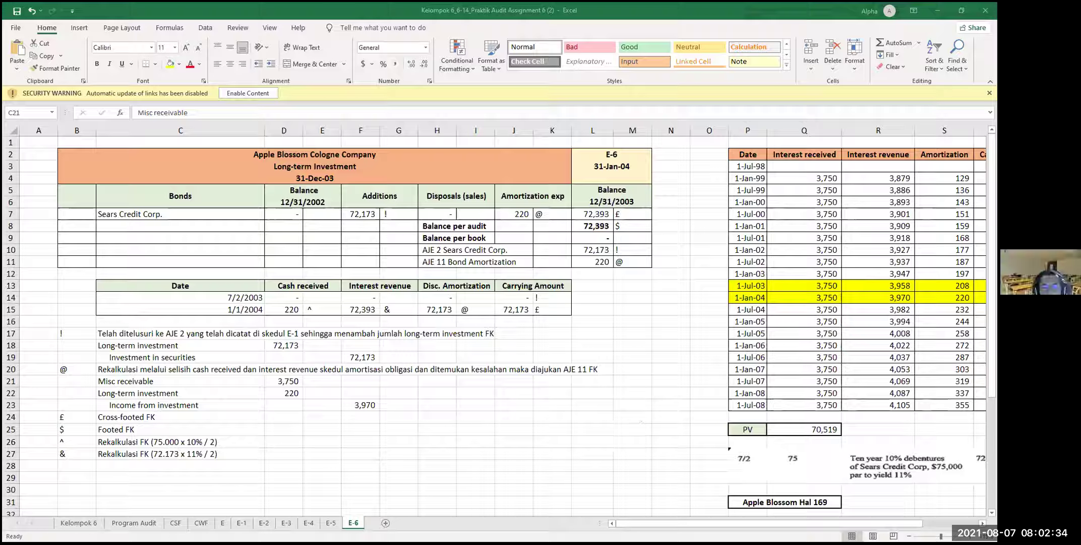
Step: Examine the full bond amortization table and inspect the present value formula in Q25 again
{"action": "left_click_drag", "start_coordinate": [783, 525], "coordinate": [814, 530]}
{"action": "scroll", "coordinate": [924, 305], "scroll_direction": "left", "scroll_amount": 3}
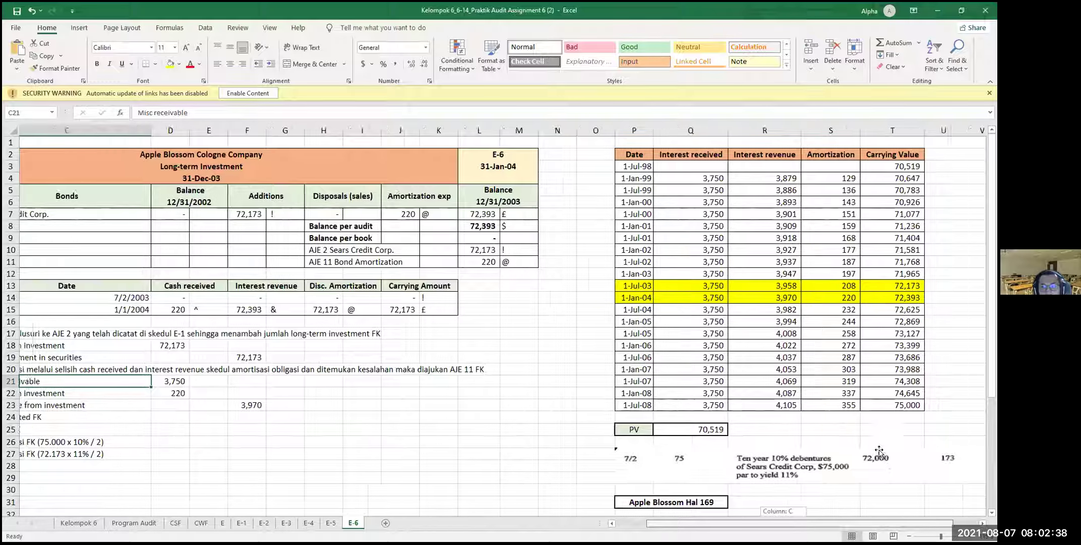
{"action": "left_click", "coordinate": [900, 434]}
{"action": "left_click", "coordinate": [757, 427]}
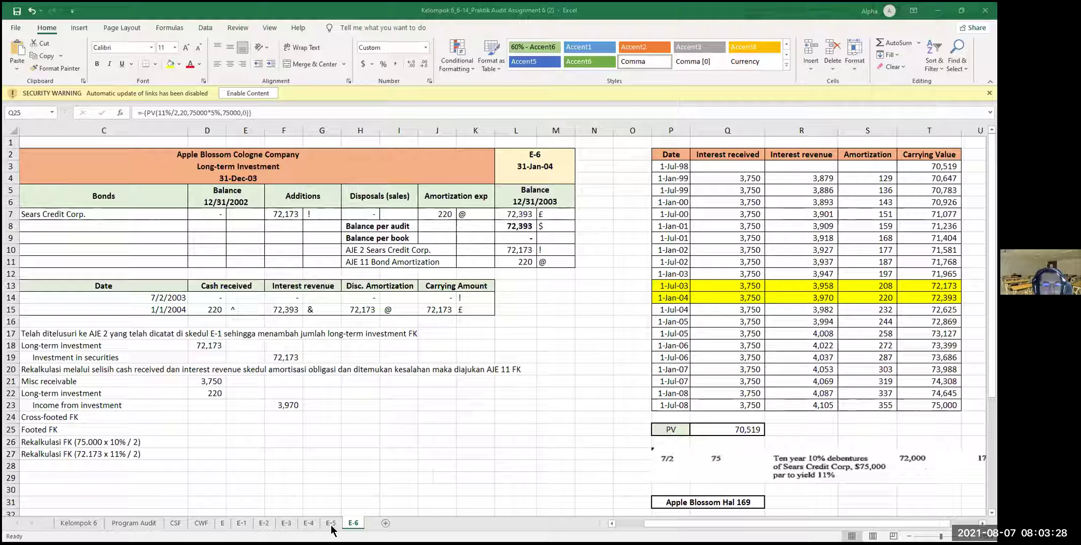
Step: Examine the E-5 income from investment ledger report alongside the client's income statement excerpt
{"action": "key", "text": "ctrl+Page_Up"}
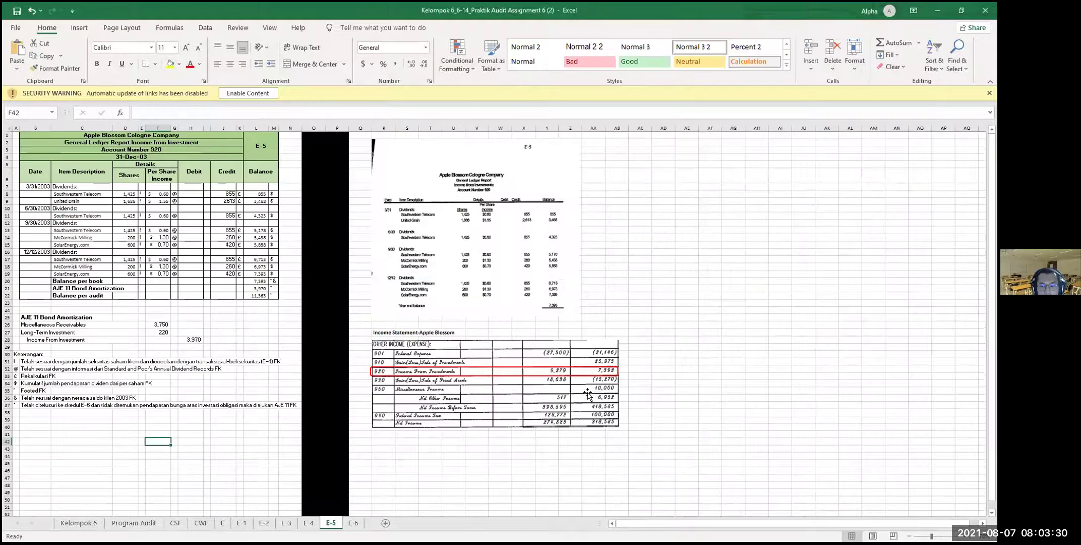
{"action": "scroll", "coordinate": [547, 372], "scroll_direction": "up", "scroll_amount": 2}
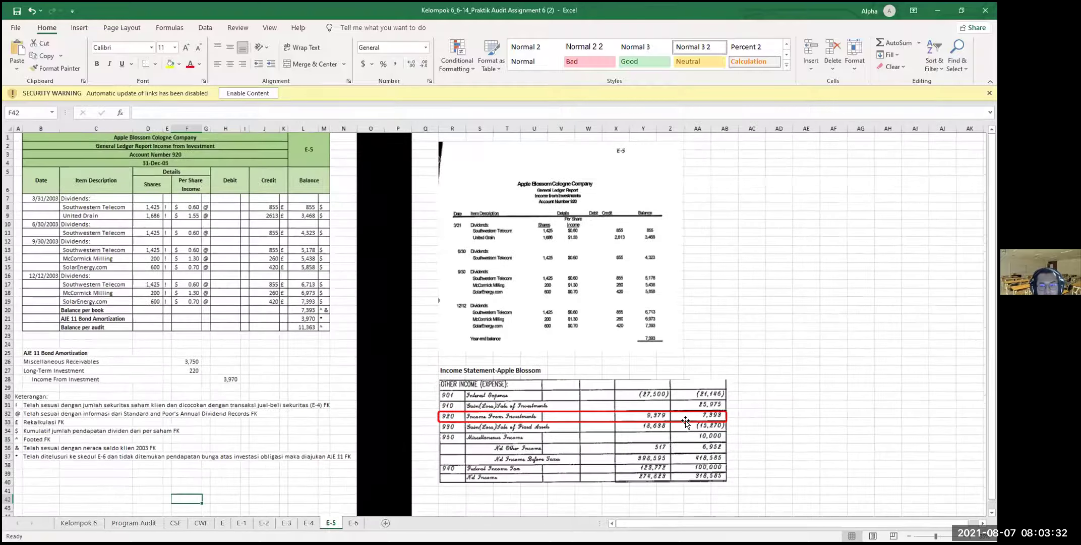
{"action": "scroll", "coordinate": [679, 420], "scroll_direction": "up", "scroll_amount": 2}
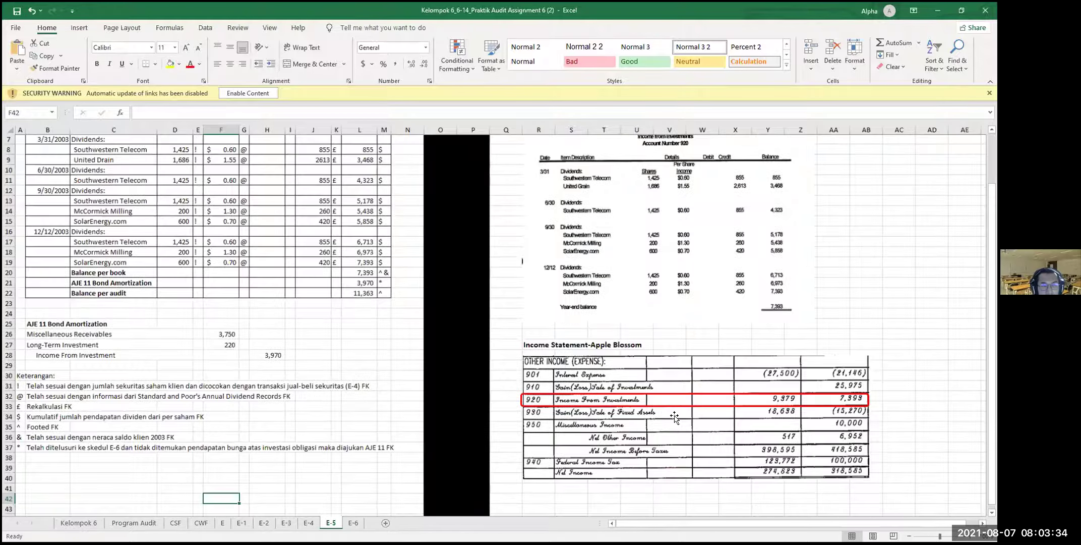
{"action": "scroll", "coordinate": [639, 403], "scroll_direction": "up", "scroll_amount": 2}
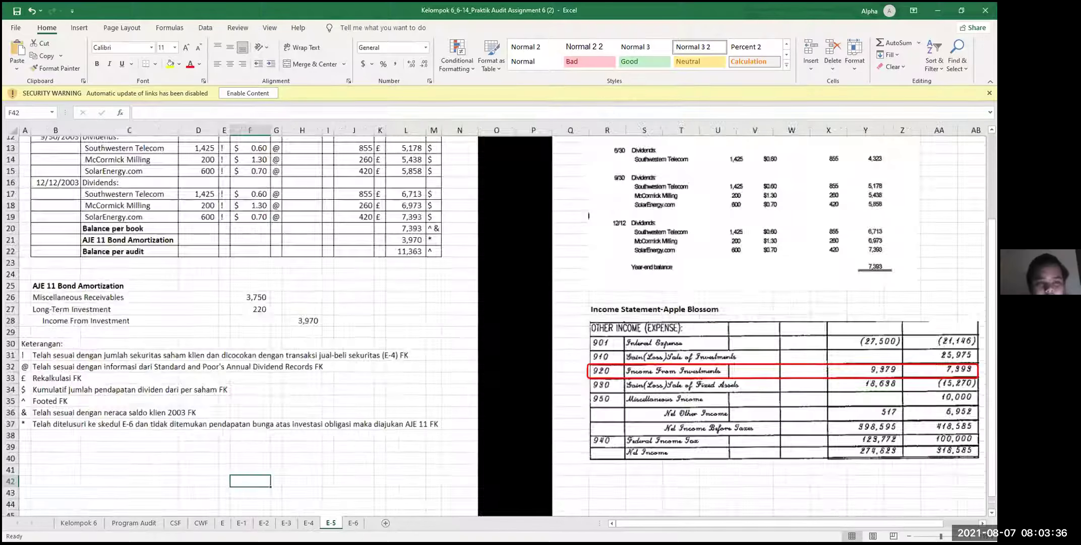
{"action": "scroll", "coordinate": [252, 323], "scroll_direction": "up", "scroll_amount": 4}
{"action": "scroll", "coordinate": [252, 322], "scroll_direction": "up", "scroll_amount": 2}
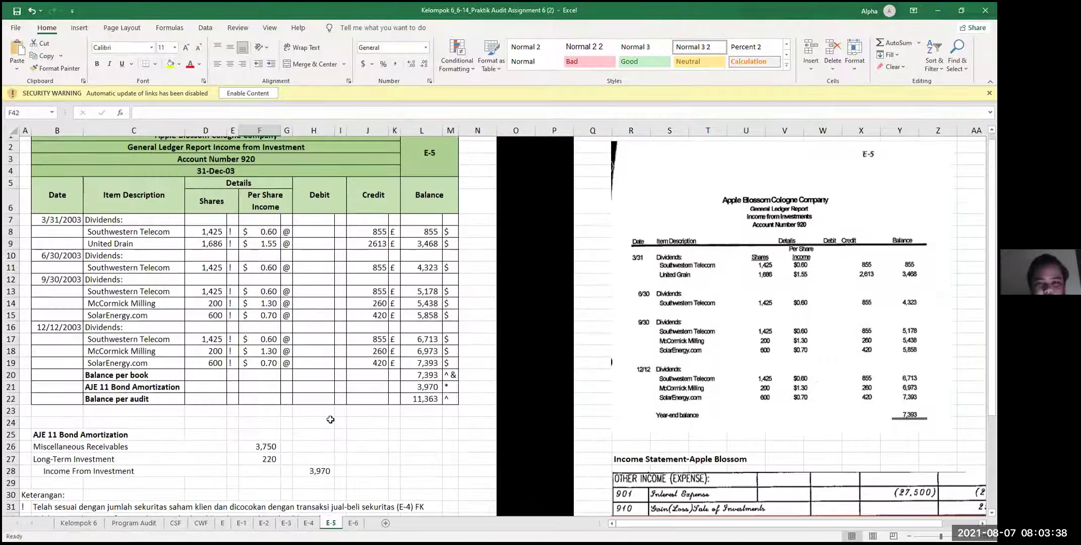
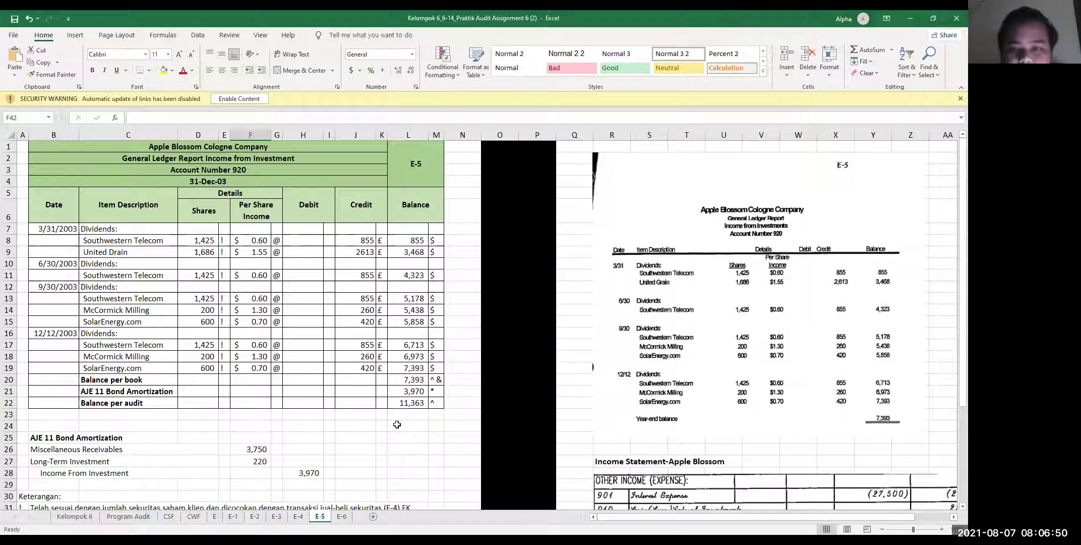
Step: Read the AJE 11 entry and tick mark explanations on E-5, and return to the E-6 schedule
{"action": "scroll", "coordinate": [372, 390], "scroll_direction": "down", "scroll_amount": 2}
{"action": "scroll", "coordinate": [372, 389], "scroll_direction": "down", "scroll_amount": 1}
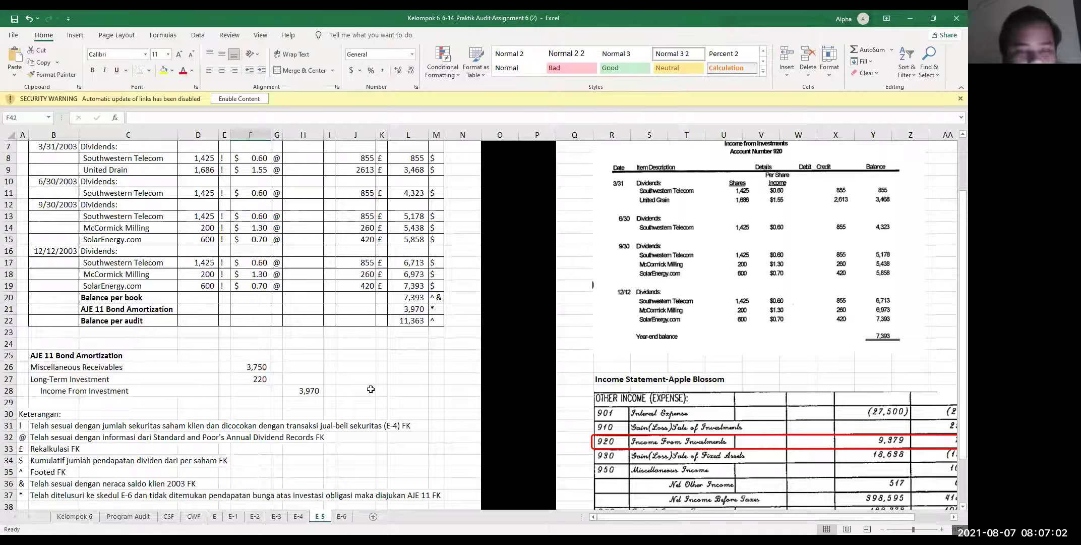
{"action": "scroll", "coordinate": [371, 389], "scroll_direction": "down", "scroll_amount": 1}
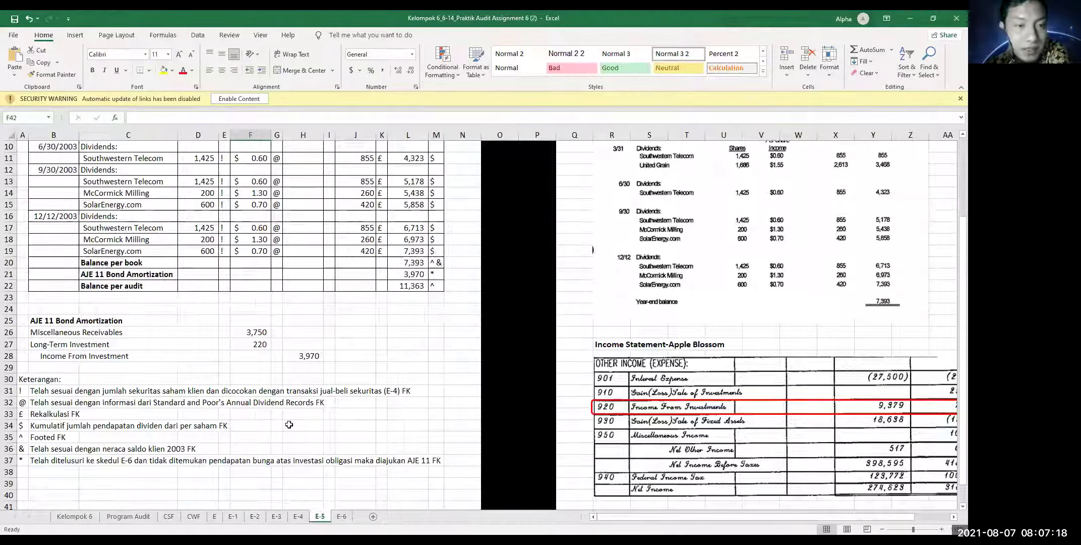
{"action": "key", "text": "ctrl+Page_Down"}
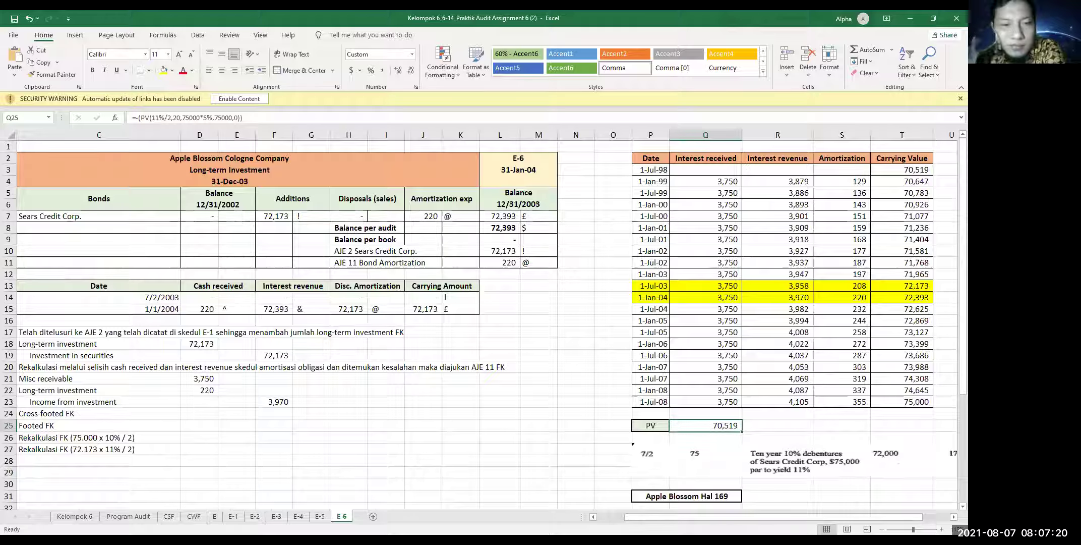
Step: Compare the AJE 11 Bond Amortization entry on the E-5 ledger report with the E-6 long-term investment schedule
{"action": "key", "text": "ctrl+Page_Up"}
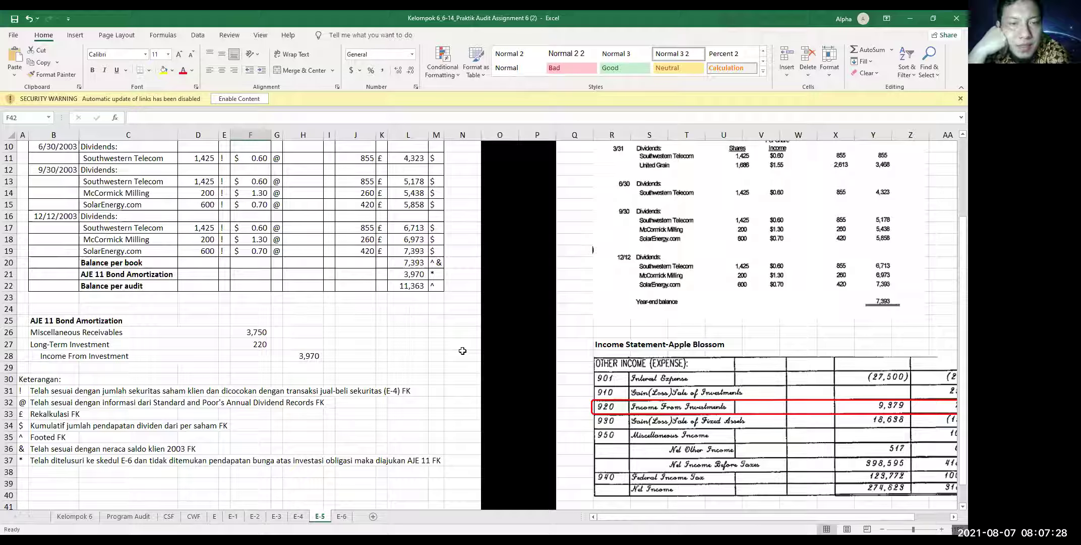
{"action": "left_click", "coordinate": [342, 518]}
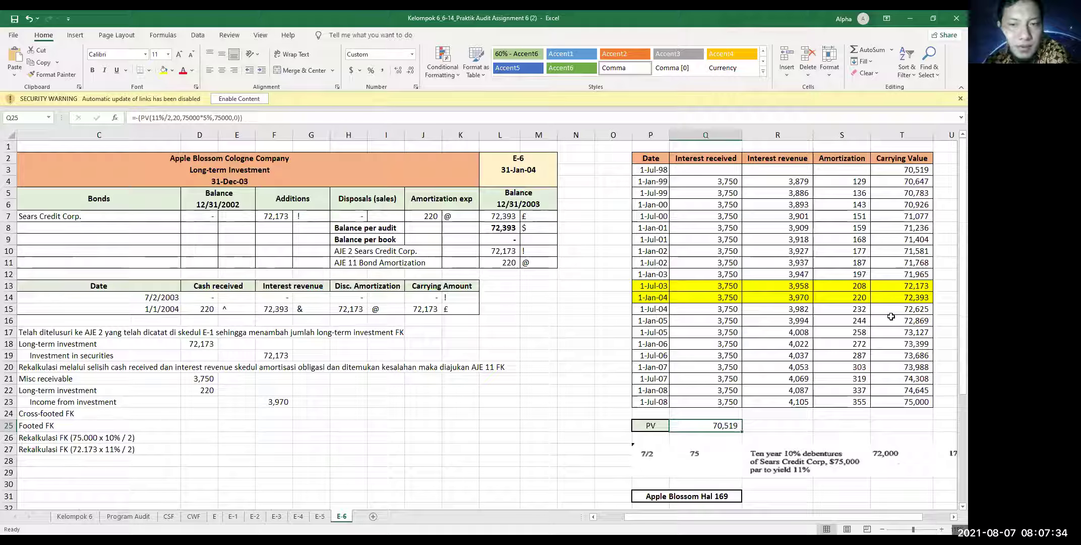
{"action": "left_click", "coordinate": [320, 516]}
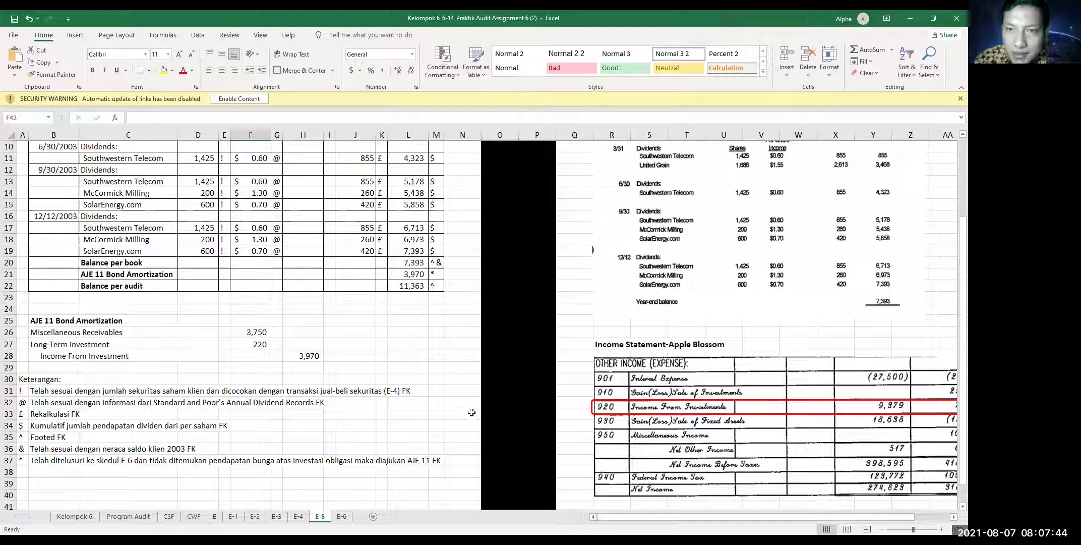
Step: Examine the E-5 income from investment ledger against the scanned ledger report and the client's income statement
{"action": "scroll", "coordinate": [596, 503], "scroll_direction": "up", "scroll_amount": 3}
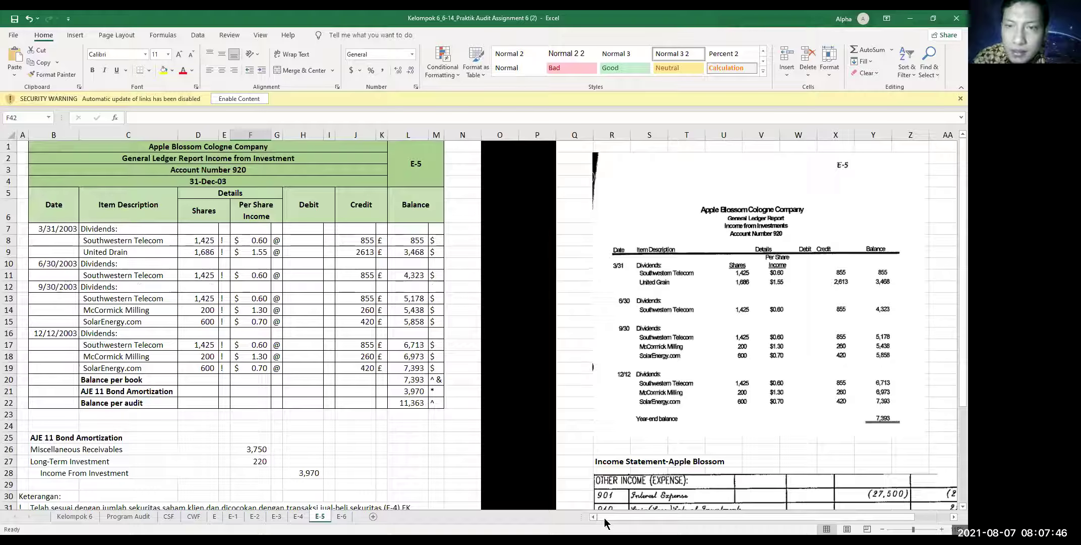
{"action": "left_click_drag", "start_coordinate": [605, 516], "coordinate": [641, 517]}
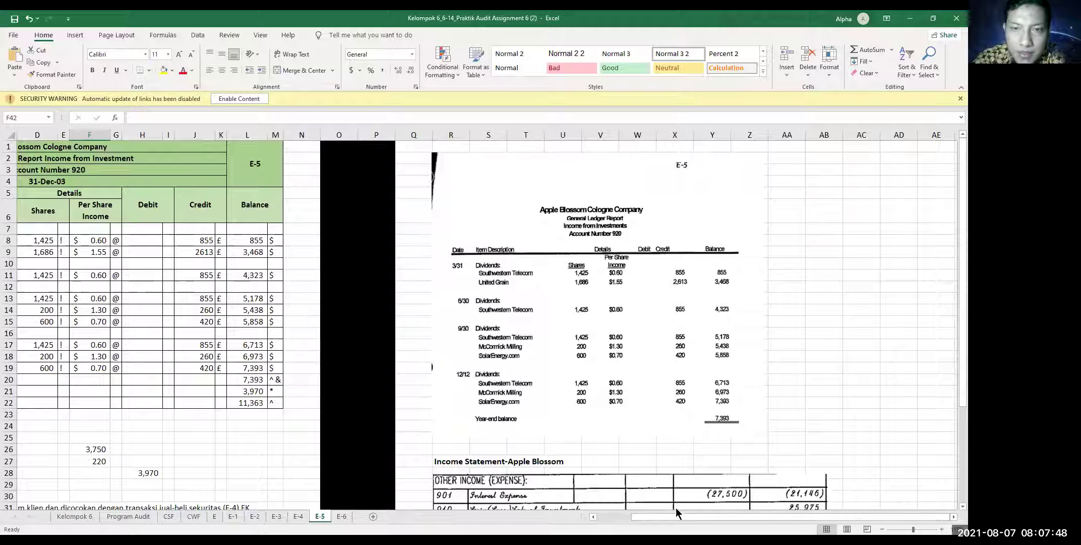
{"action": "scroll", "coordinate": [672, 518], "scroll_direction": "left", "scroll_amount": 3}
{"action": "scroll", "coordinate": [764, 506], "scroll_direction": "right", "scroll_amount": 3}
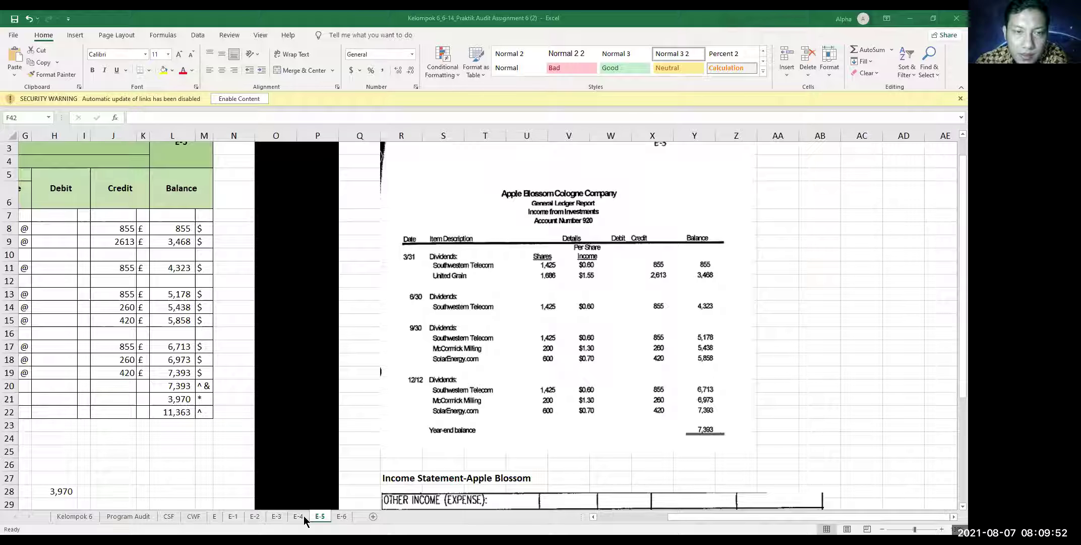
{"action": "scroll", "coordinate": [502, 386], "scroll_direction": "down", "scroll_amount": 5}
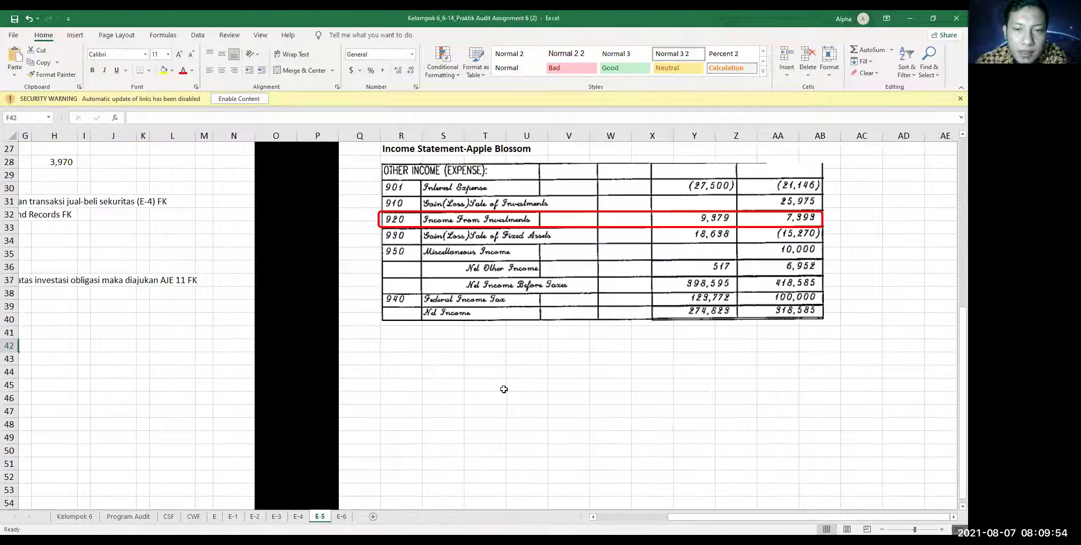
{"action": "left_click_drag", "start_coordinate": [721, 516], "coordinate": [651, 516]}
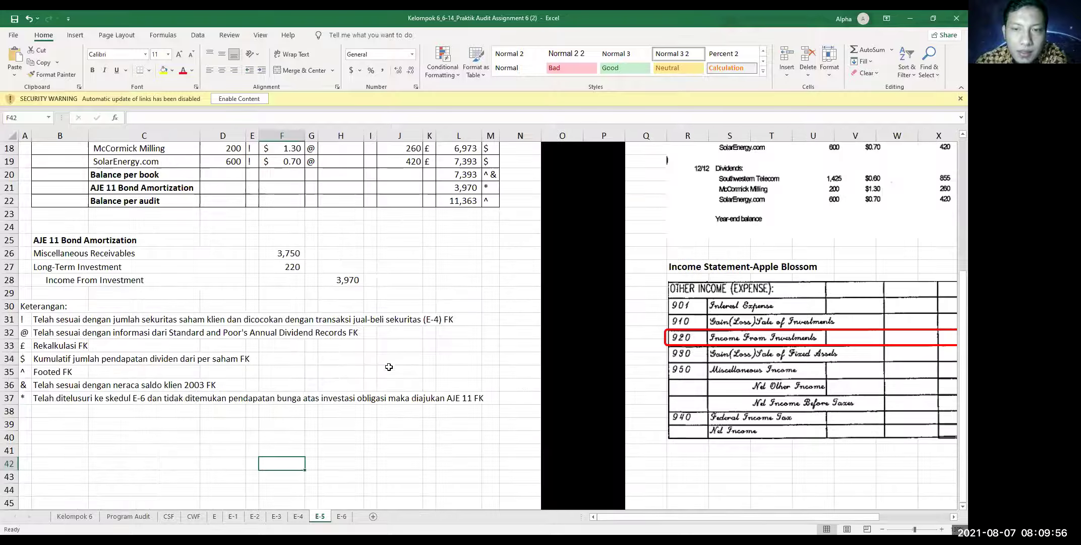
{"action": "scroll", "coordinate": [386, 352], "scroll_direction": "up", "scroll_amount": 4}
{"action": "scroll", "coordinate": [387, 352], "scroll_direction": "up", "scroll_amount": 2}
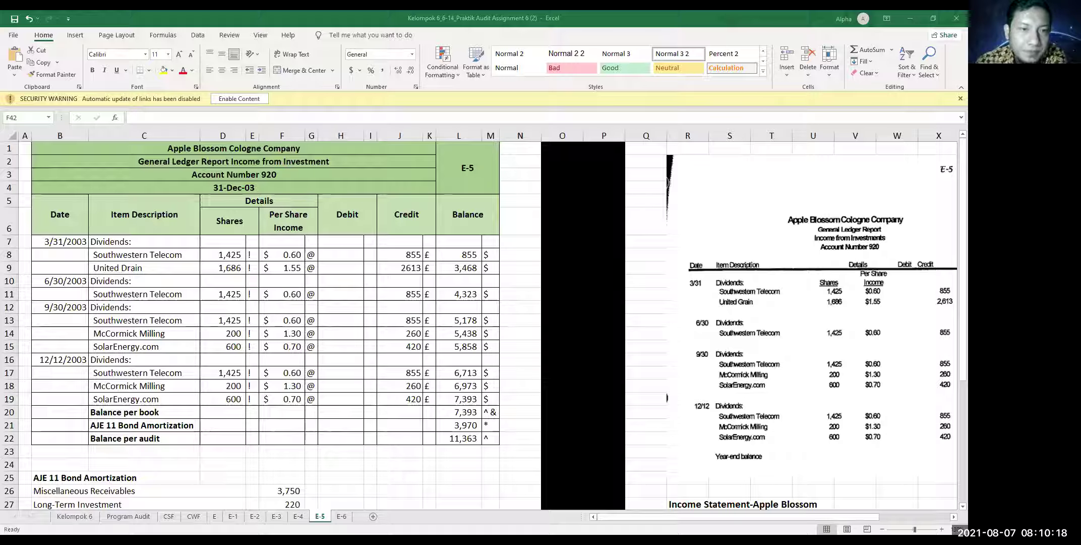
Step: Inspect the AJE 11 and balance per audit amounts on E-5, the tick mark explanations and the income statement's account 920 line
{"action": "scroll", "coordinate": [338, 454], "scroll_direction": "down", "scroll_amount": 1}
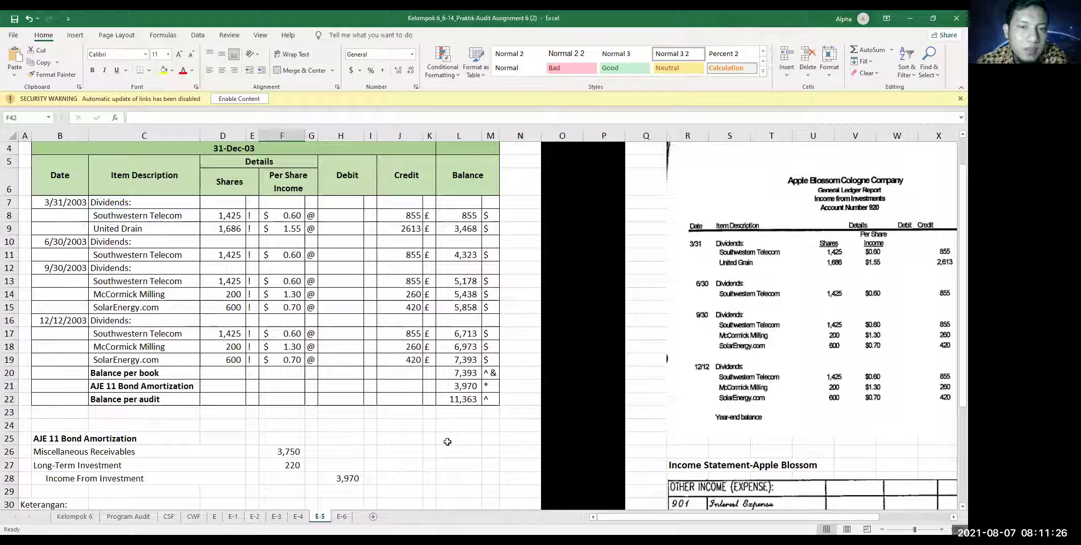
{"action": "left_click", "coordinate": [471, 386]}
{"action": "left_click", "coordinate": [462, 400]}
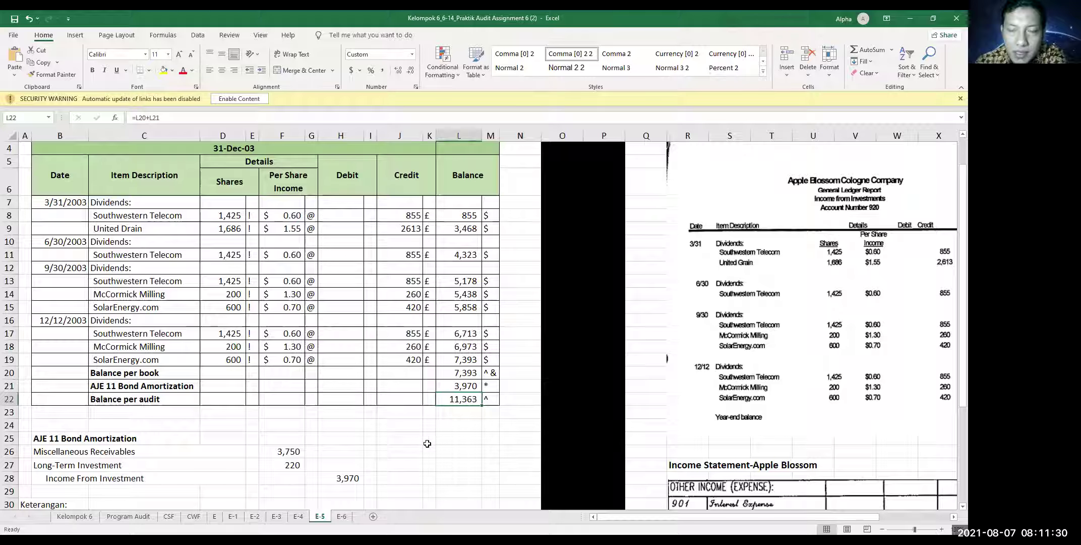
{"action": "left_click", "coordinate": [458, 429]}
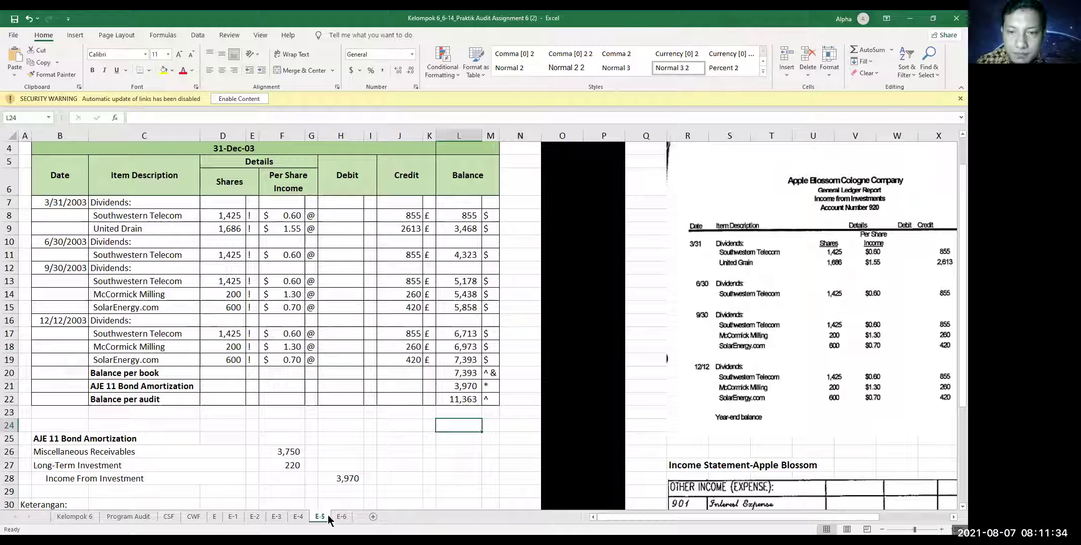
{"action": "scroll", "coordinate": [565, 503], "scroll_direction": "down", "scroll_amount": 7}
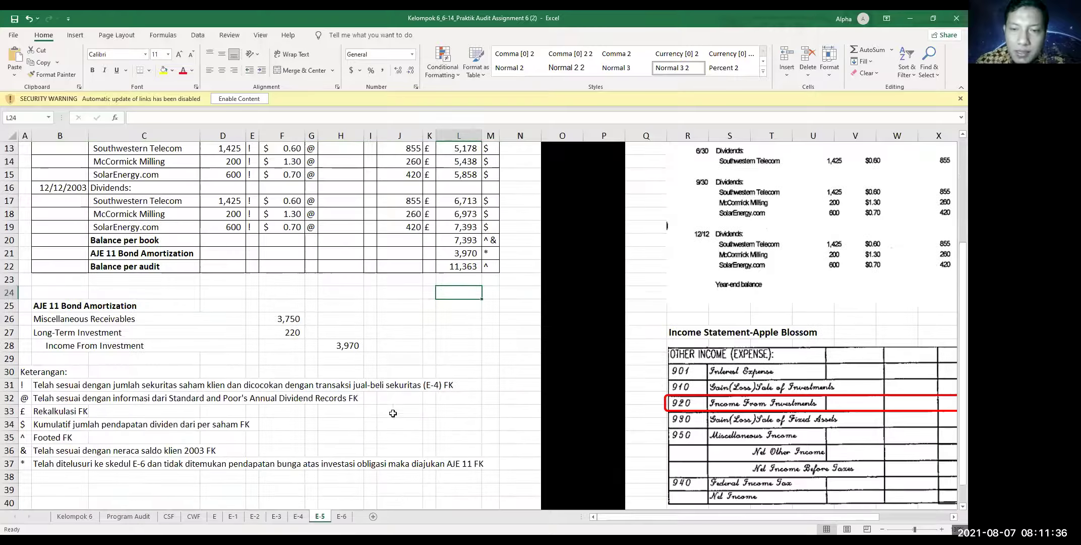
{"action": "scroll", "coordinate": [564, 503], "scroll_direction": "up", "scroll_amount": 1}
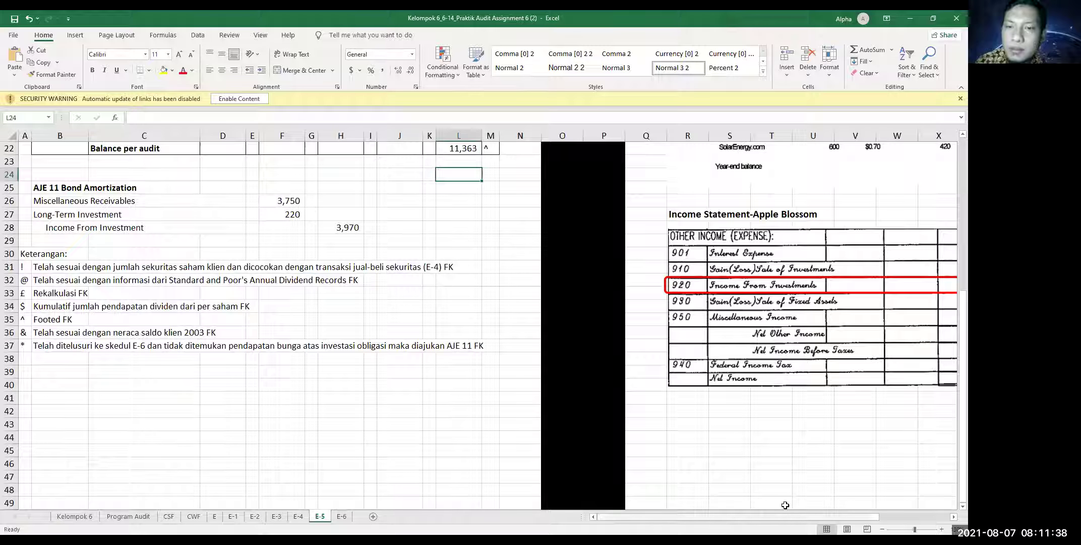
{"action": "scroll", "coordinate": [722, 474], "scroll_direction": "right", "scroll_amount": 2}
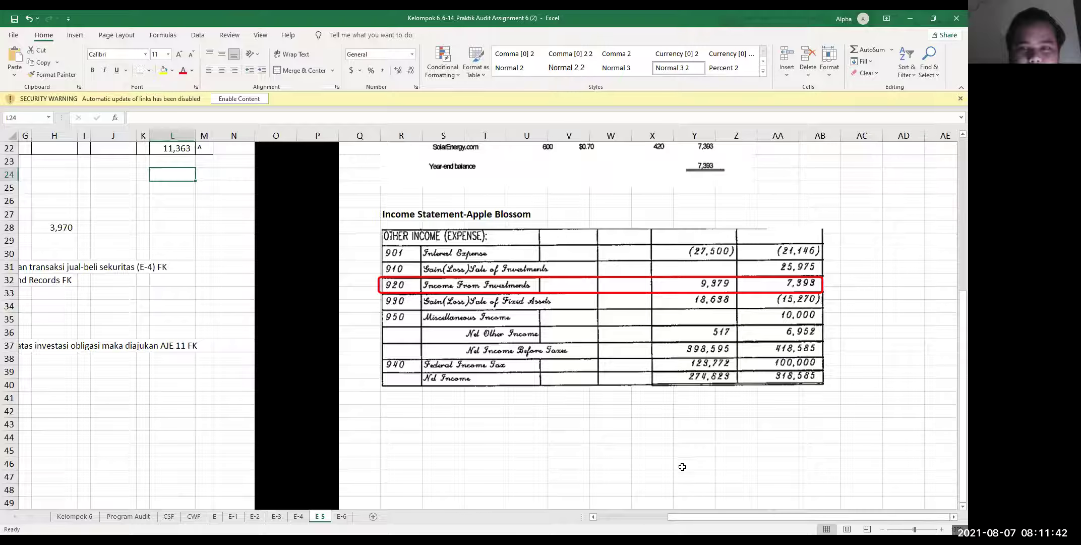
{"action": "scroll", "coordinate": [662, 467], "scroll_direction": "up", "scroll_amount": 1}
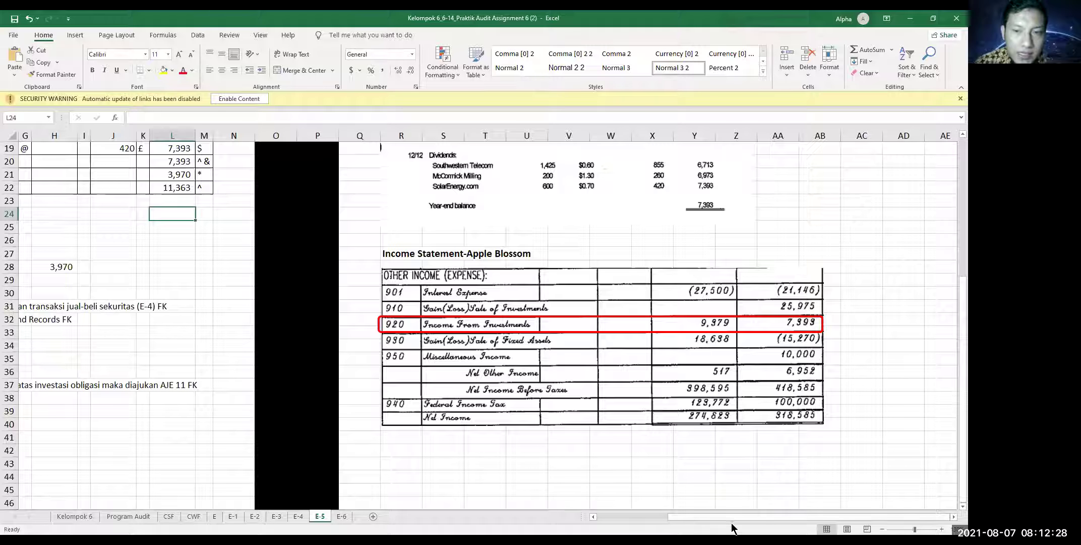
Step: Highlight the AJE 11 Bond Amortization entry on E-5 and review it alongside the dividend ledger above
{"action": "left_click_drag", "start_coordinate": [736, 516], "coordinate": [666, 516]}
{"action": "left_click_drag", "start_coordinate": [45, 228], "coordinate": [340, 269]}
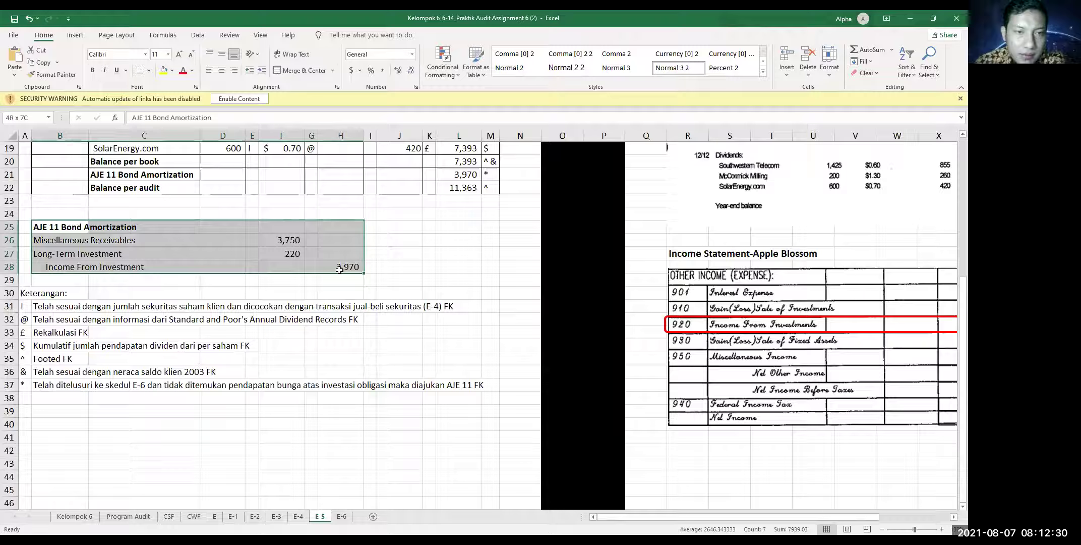
{"action": "left_click", "coordinate": [490, 268]}
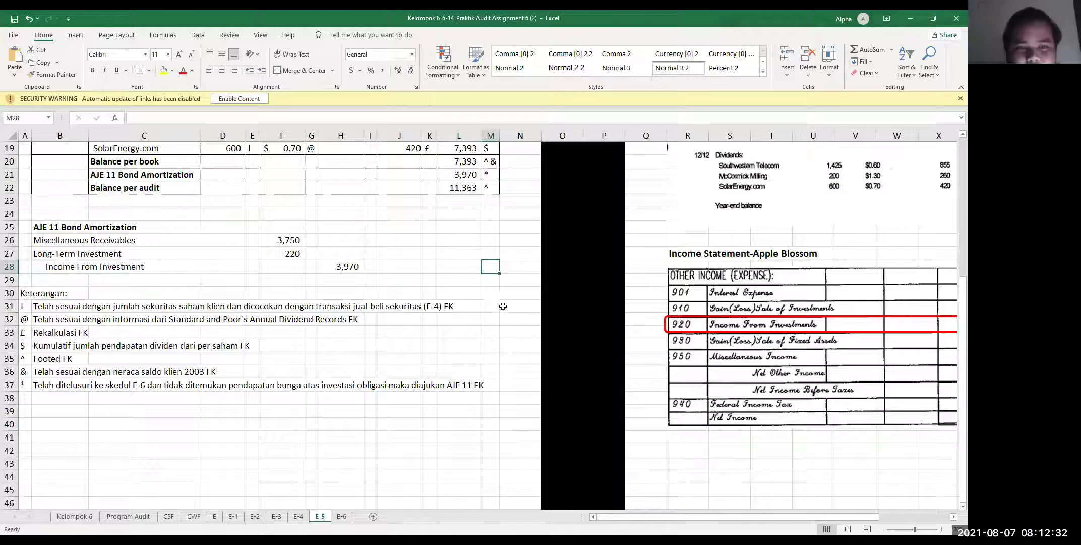
{"action": "scroll", "coordinate": [522, 327], "scroll_direction": "up", "scroll_amount": 4}
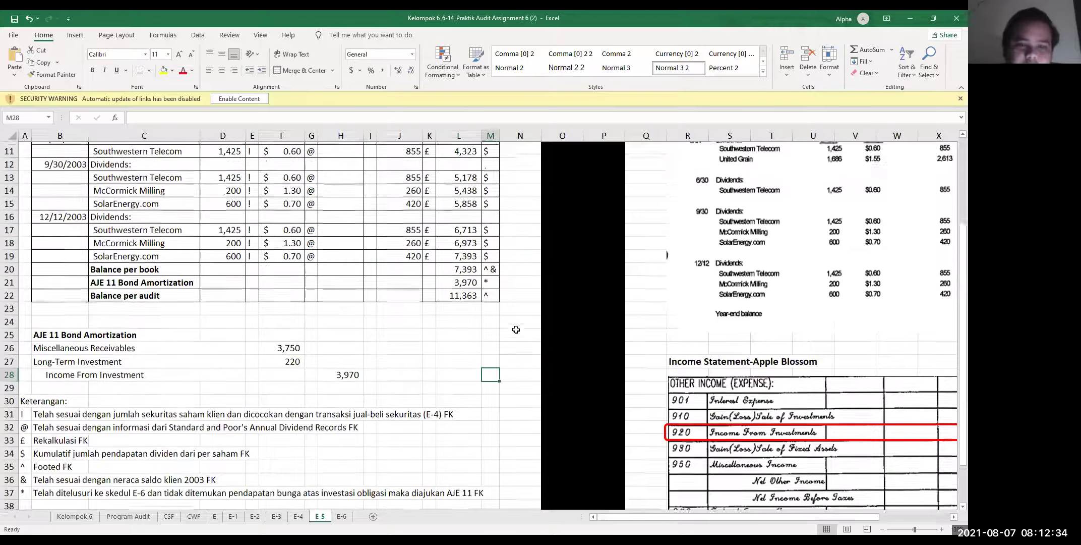
{"action": "scroll", "coordinate": [516, 329], "scroll_direction": "up", "scroll_amount": 2}
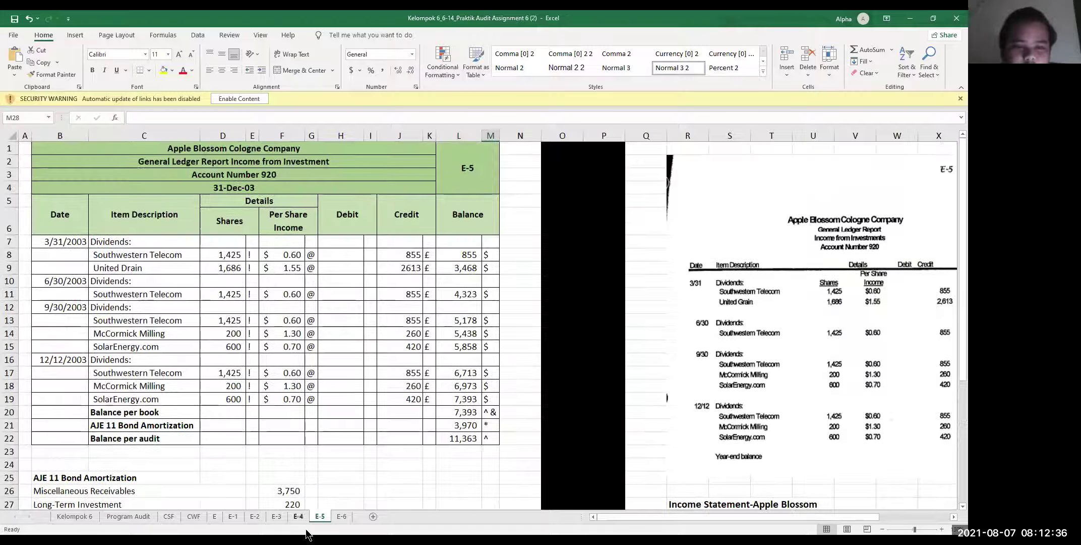
Step: Open the E-4 equity securities working paper and view its transaction listing beside the scanned broker letter
{"action": "left_click", "coordinate": [298, 516]}
{"action": "scroll", "coordinate": [521, 433], "scroll_direction": "up", "scroll_amount": 5}
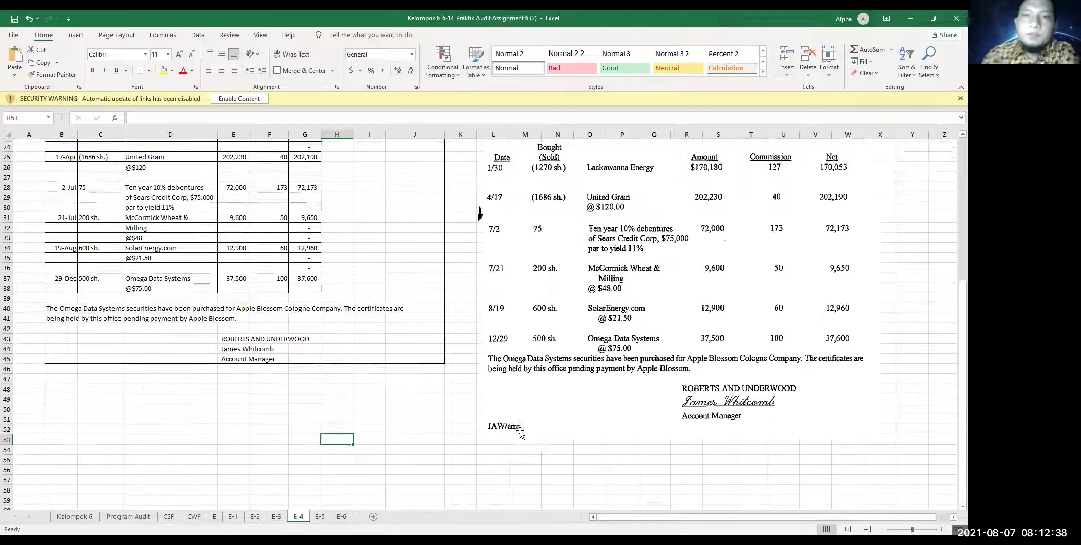
{"action": "scroll", "coordinate": [521, 433], "scroll_direction": "up", "scroll_amount": 8}
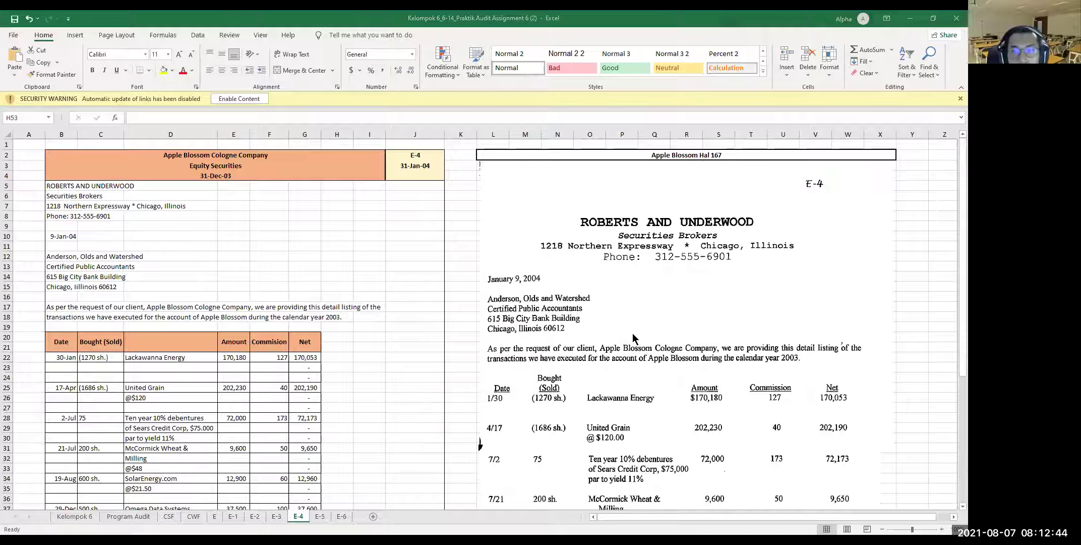
{"action": "scroll", "coordinate": [632, 333], "scroll_direction": "up", "scroll_amount": 1}
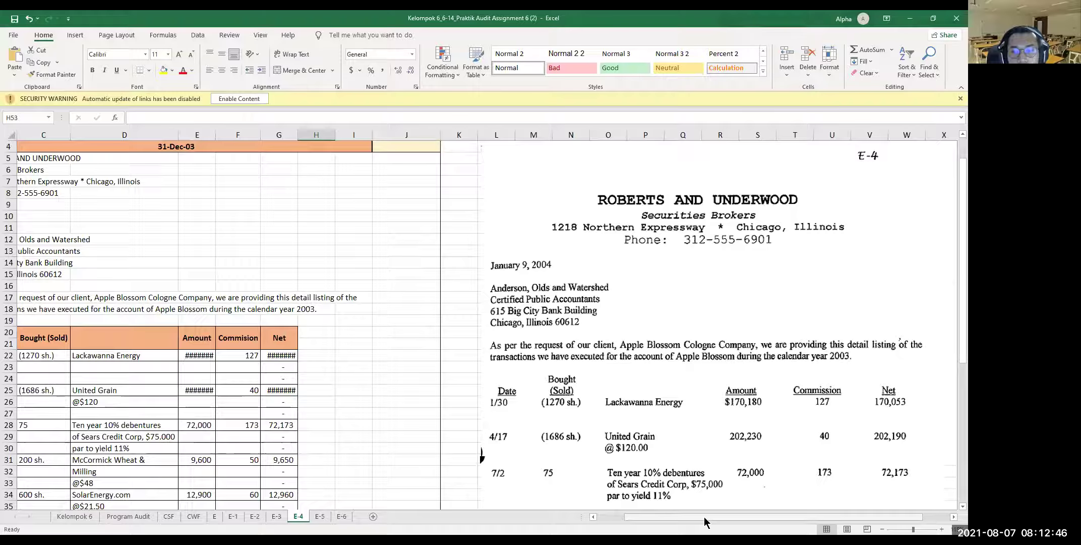
{"action": "scroll", "coordinate": [612, 330], "scroll_direction": "up", "scroll_amount": 1}
{"action": "scroll", "coordinate": [612, 330], "scroll_direction": "right", "scroll_amount": 2}
Step: Read the securities transactions listed in the scanned Roberts and Underwood letter, from Lackawanna Energy to Omega Data Systems
{"action": "left_click", "coordinate": [474, 238]}
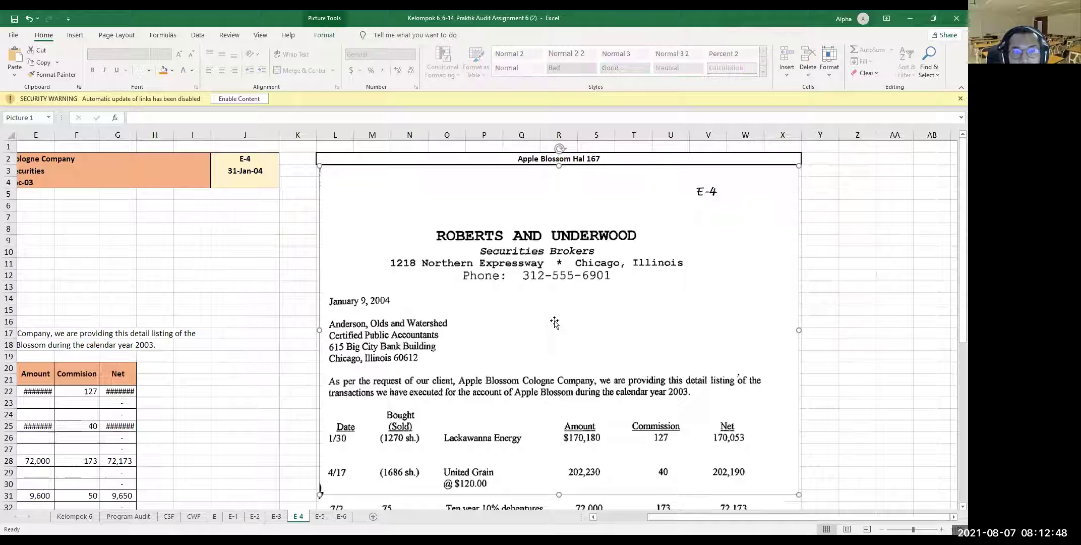
{"action": "scroll", "coordinate": [517, 316], "scroll_direction": "down", "scroll_amount": 1}
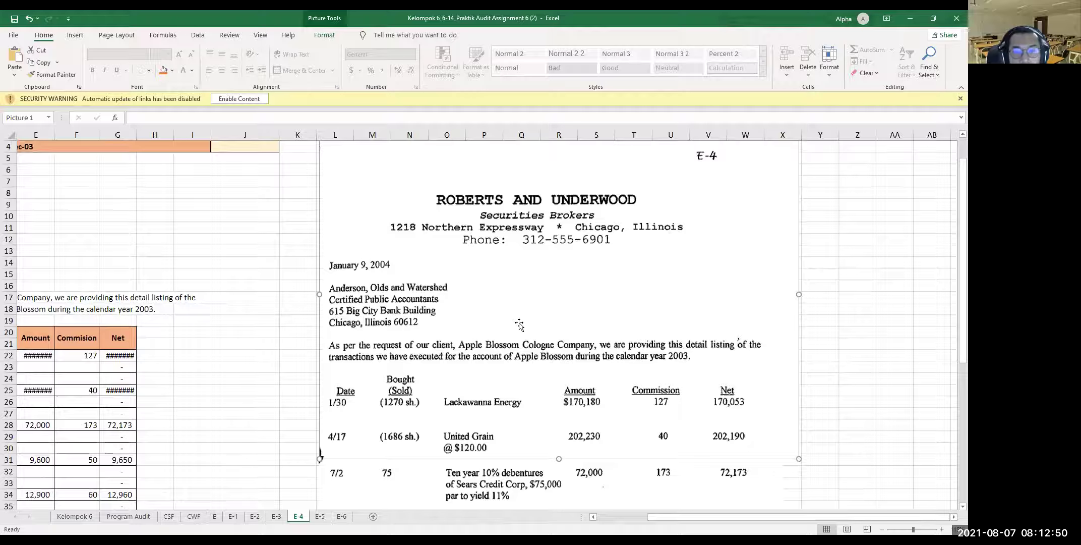
{"action": "scroll", "coordinate": [519, 326], "scroll_direction": "down", "scroll_amount": 1}
{"action": "left_click", "coordinate": [520, 429]}
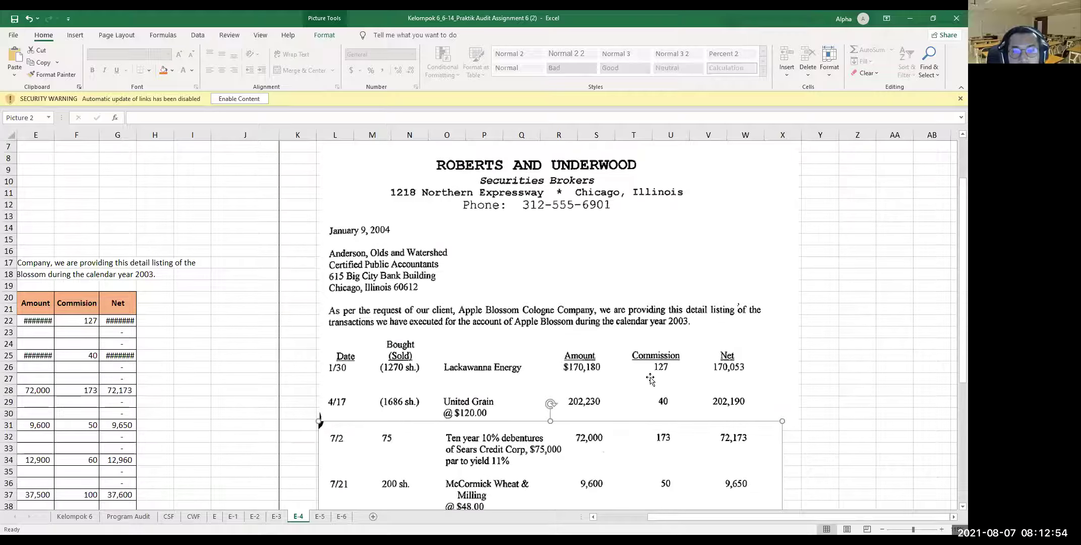
{"action": "scroll", "coordinate": [533, 336], "scroll_direction": "down", "scroll_amount": 2}
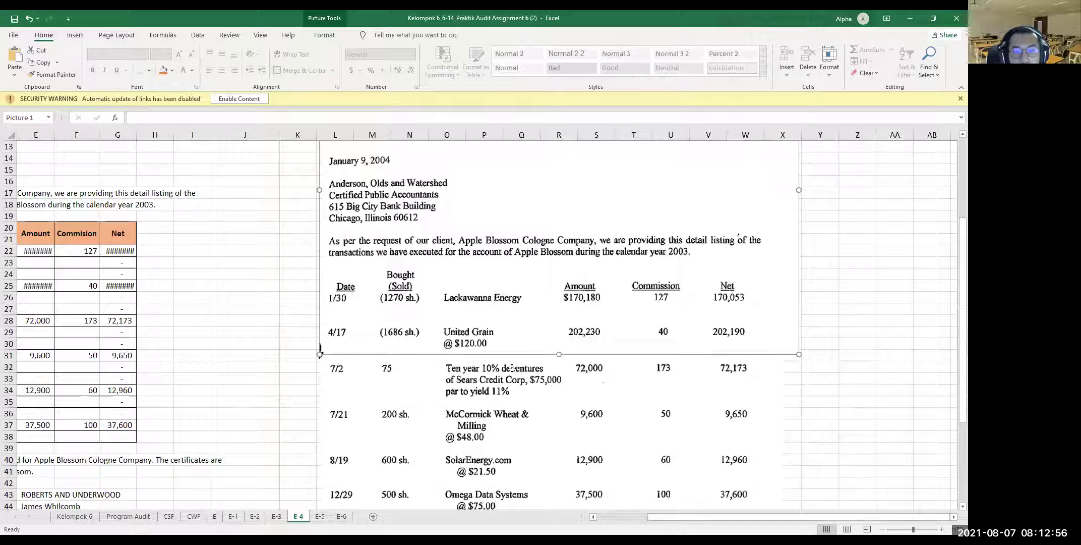
{"action": "left_click", "coordinate": [491, 324]}
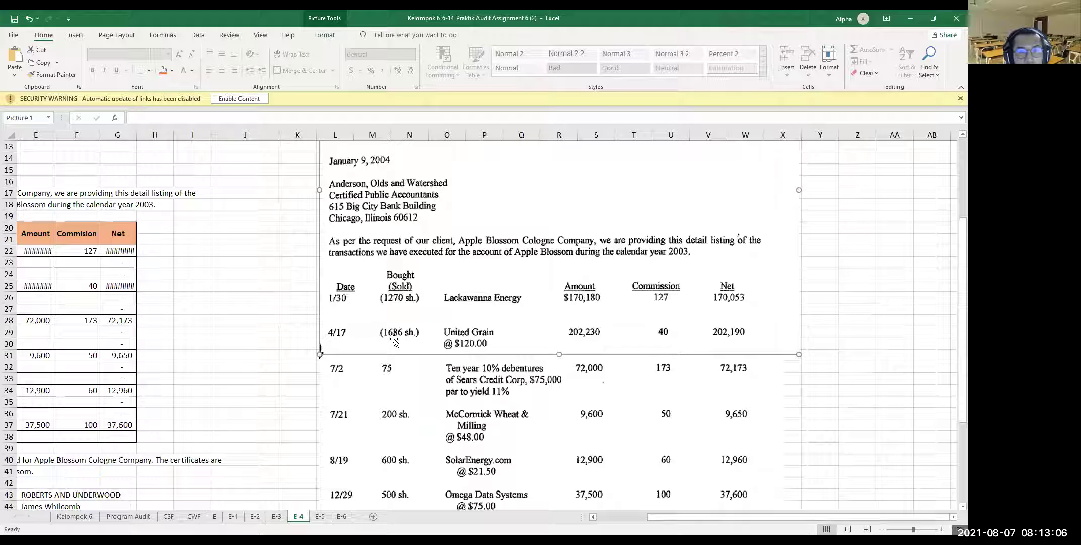
{"action": "scroll", "coordinate": [406, 338], "scroll_direction": "down", "scroll_amount": 1}
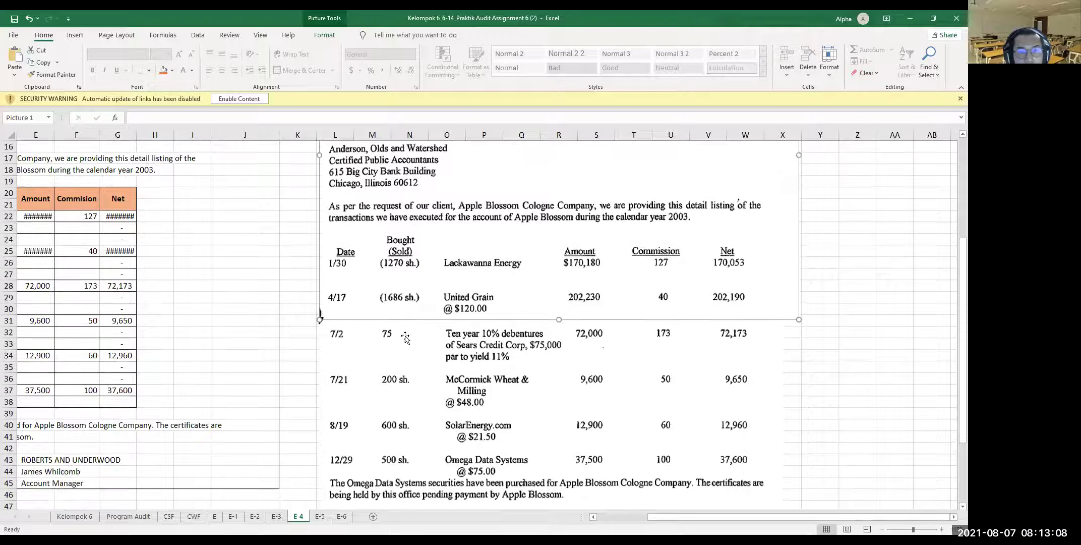
Step: Auto-fit the Amount and Net columns of the E-4 transaction table so their figures display in full
{"action": "scroll", "coordinate": [682, 521], "scroll_direction": "left", "scroll_amount": 1}
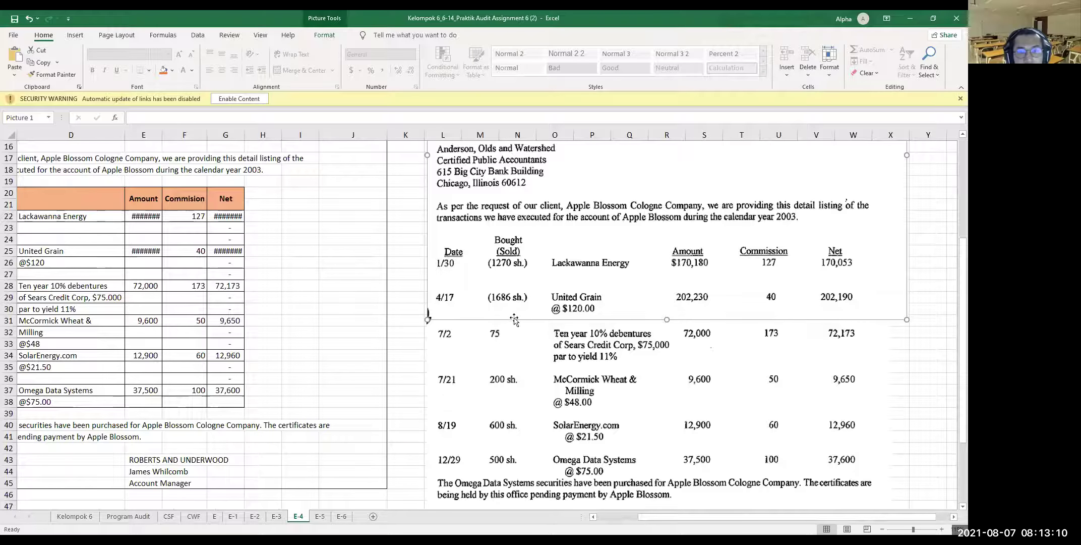
{"action": "scroll", "coordinate": [603, 434], "scroll_direction": "left", "scroll_amount": 3}
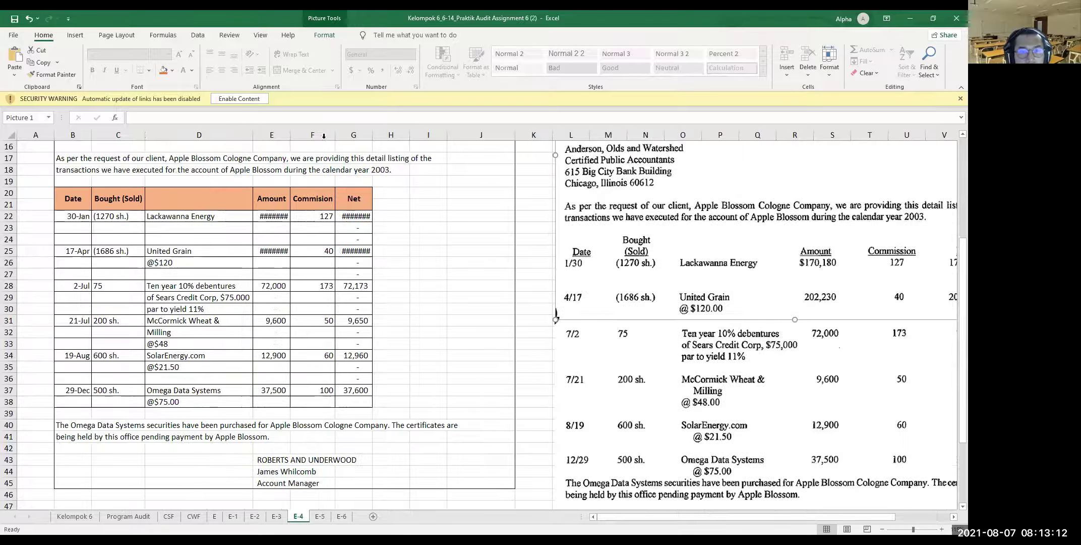
{"action": "double_click", "coordinate": [289, 132]}
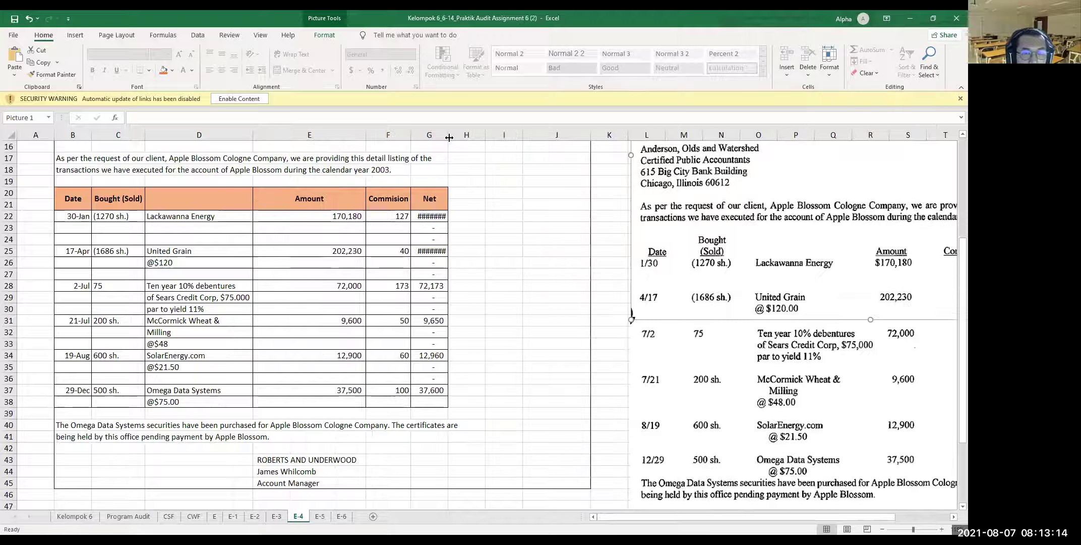
{"action": "double_click", "coordinate": [449, 137]}
{"action": "left_click", "coordinate": [337, 215]}
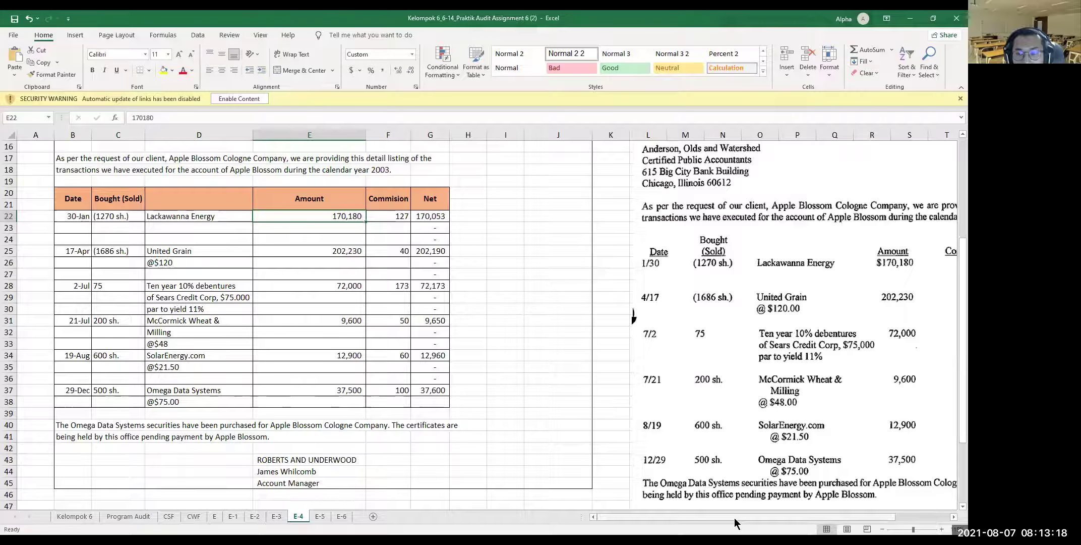
Step: Compare the shares, amounts, commissions and net figures in the E-4 table with the scanned broker letter
{"action": "scroll", "coordinate": [735, 523], "scroll_direction": "right", "scroll_amount": 4}
{"action": "scroll", "coordinate": [736, 390], "scroll_direction": "down", "scroll_amount": 1}
{"action": "scroll", "coordinate": [736, 389], "scroll_direction": "up", "scroll_amount": 1}
{"action": "left_click", "coordinate": [628, 338]}
{"action": "left_click", "coordinate": [638, 298]}
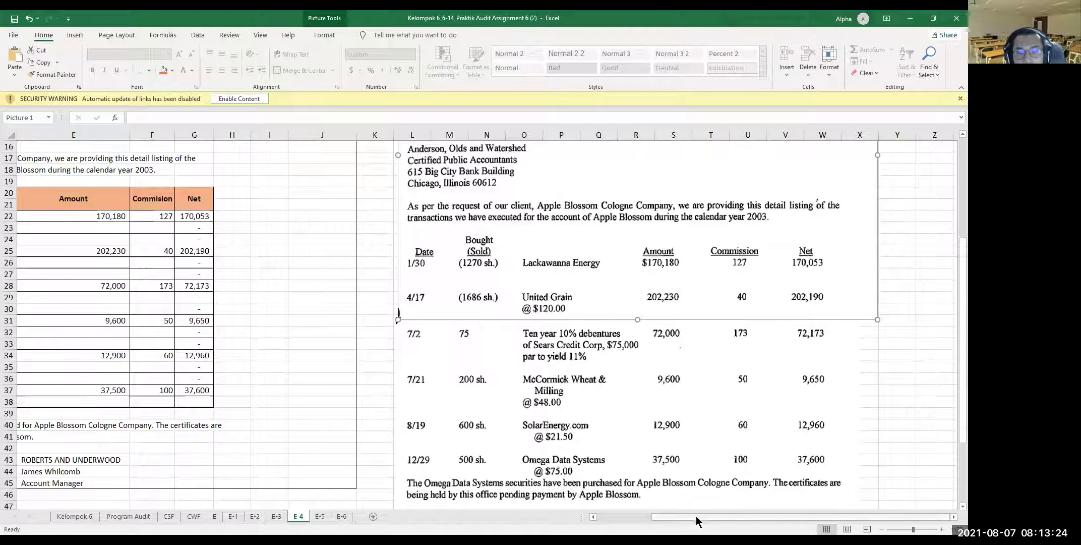
{"action": "scroll", "coordinate": [483, 430], "scroll_direction": "left", "scroll_amount": 4}
{"action": "scroll", "coordinate": [470, 427], "scroll_direction": "up", "scroll_amount": 5}
{"action": "scroll", "coordinate": [471, 426], "scroll_direction": "down", "scroll_amount": 2}
{"action": "scroll", "coordinate": [470, 426], "scroll_direction": "down", "scroll_amount": 3}
{"action": "left_click_drag", "start_coordinate": [785, 525], "coordinate": [760, 519]}
{"action": "key", "text": "Escape"}
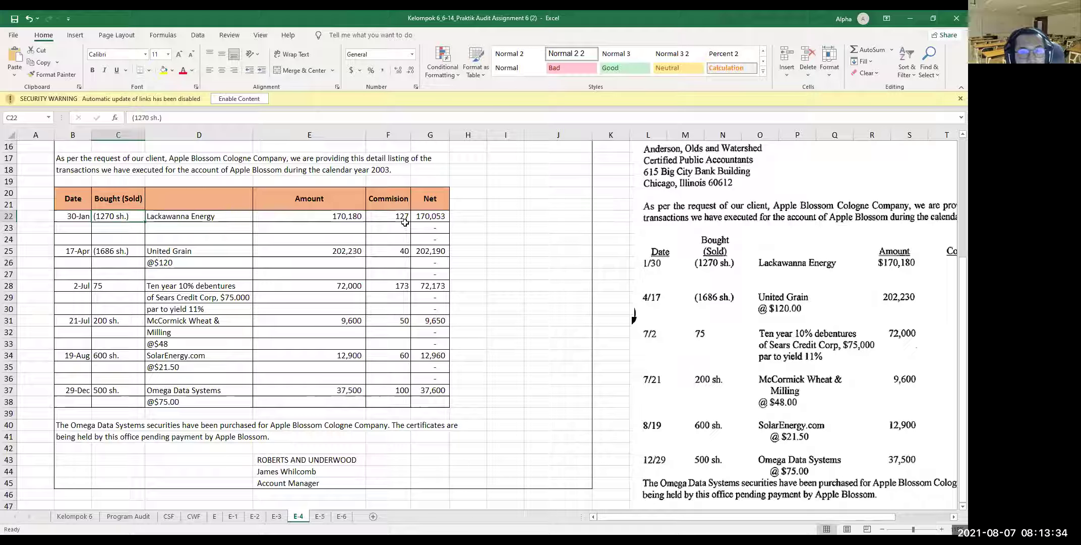
Step: Check the amount and net figure of the 30 January Lackawanna Energy sale against the scanned broker letter
{"action": "left_click", "coordinate": [340, 216]}
{"action": "left_click", "coordinate": [421, 219]}
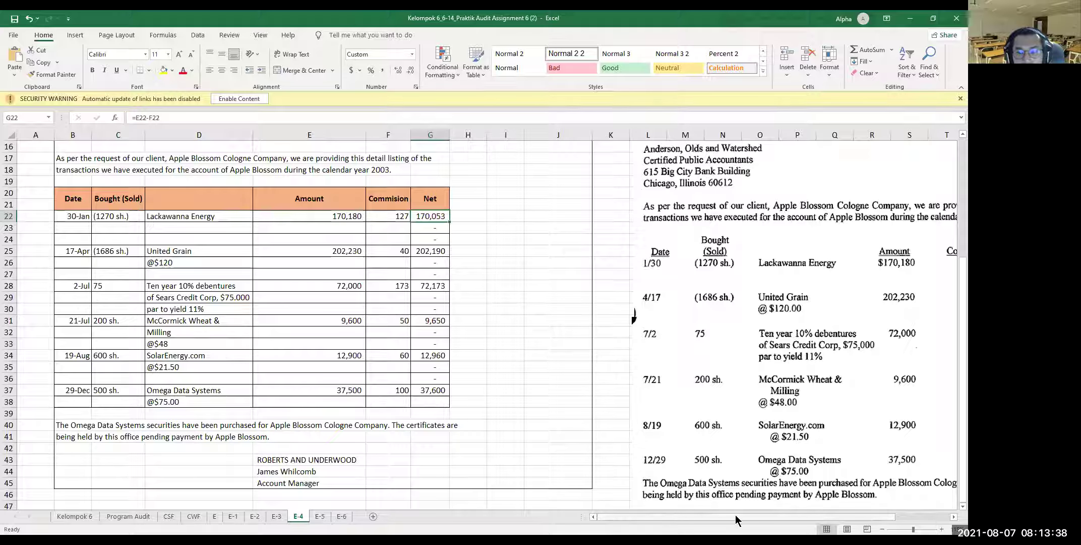
{"action": "scroll", "coordinate": [784, 357], "scroll_direction": "right", "scroll_amount": 1}
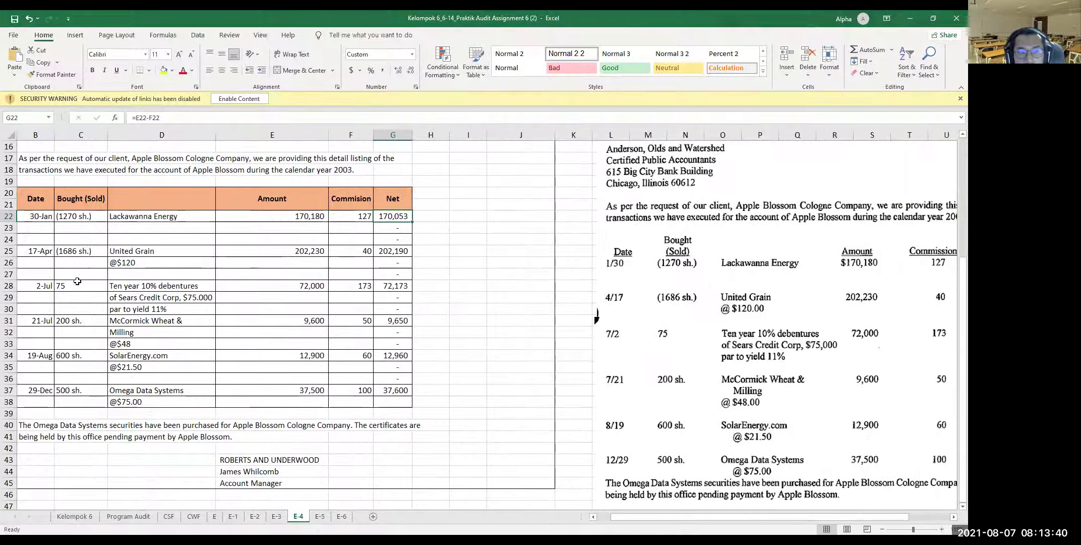
Step: Check the 17 April United Grain sale's shares, unit price, amount, commission and net formula against the scanned broker letter
{"action": "left_click", "coordinate": [82, 254]}
{"action": "key", "text": "Down"}
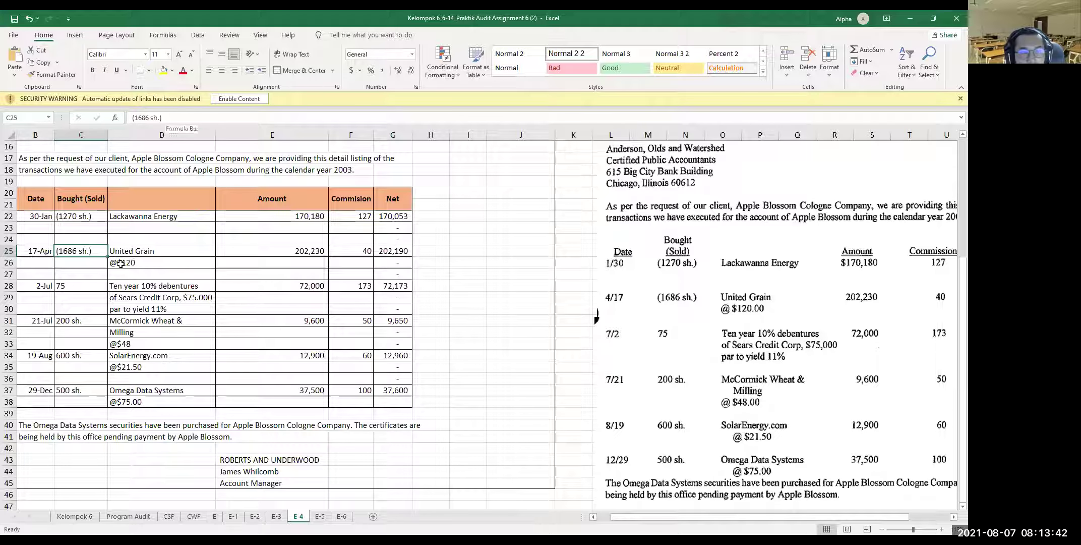
{"action": "key", "text": "Right"}
{"action": "left_click", "coordinate": [169, 120]}
{"action": "key", "text": "Home"}
{"action": "type", "text": "'"}
{"action": "key", "text": "End"}
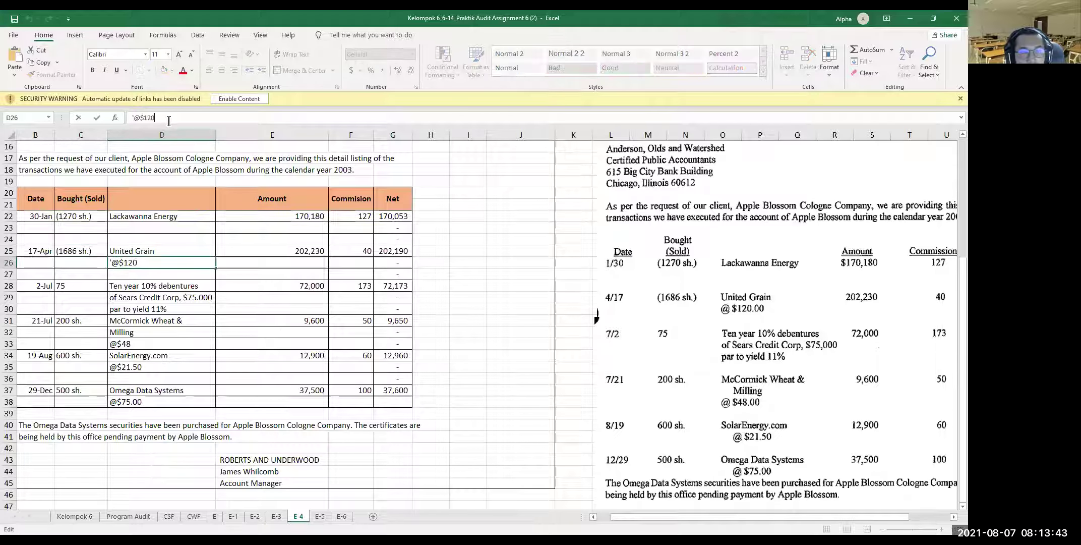
{"action": "left_click", "coordinate": [323, 250]}
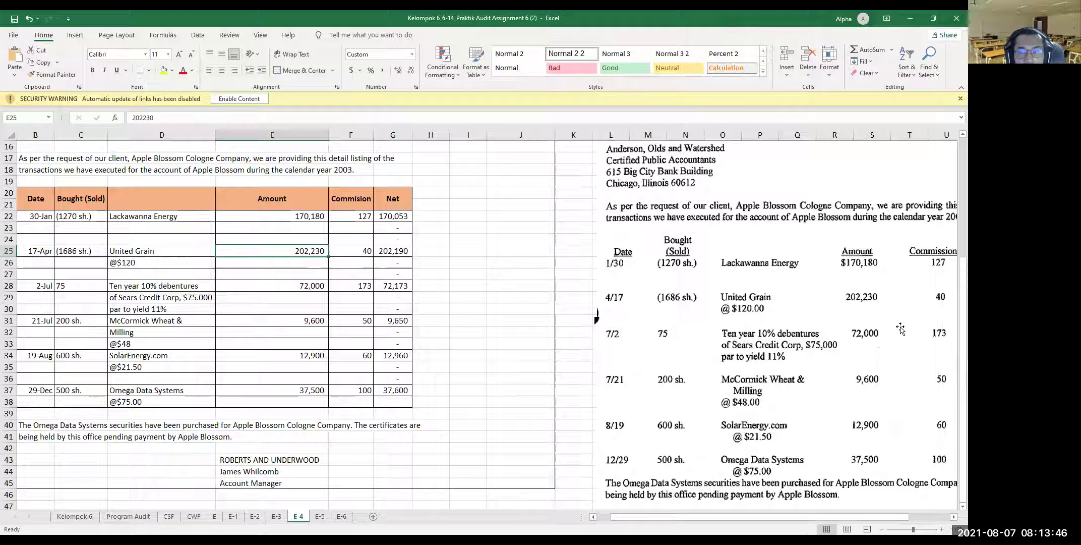
{"action": "left_click", "coordinate": [354, 253]}
{"action": "left_click", "coordinate": [391, 255]}
{"action": "left_click", "coordinate": [178, 118]}
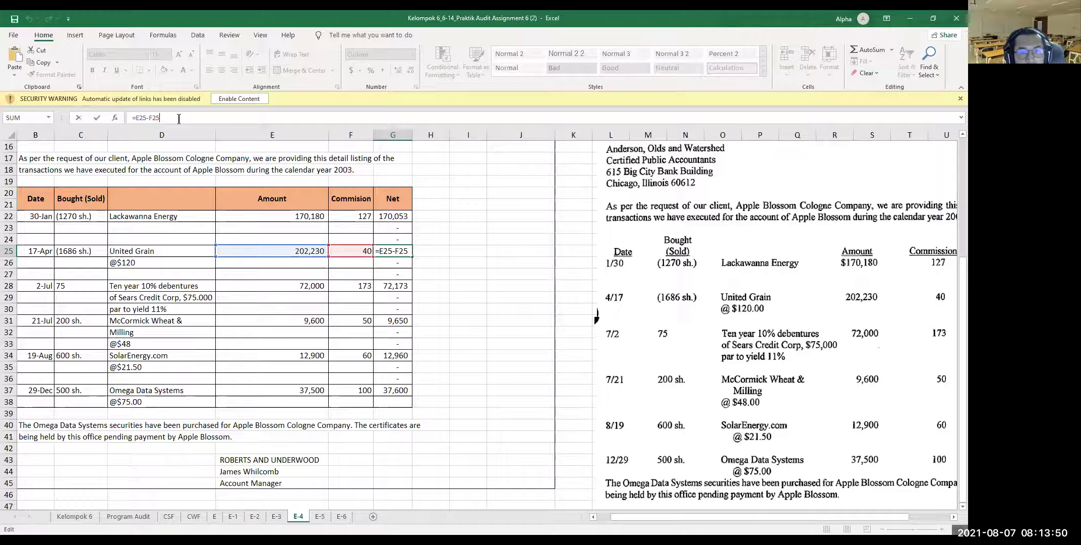
{"action": "key", "text": "Escape"}
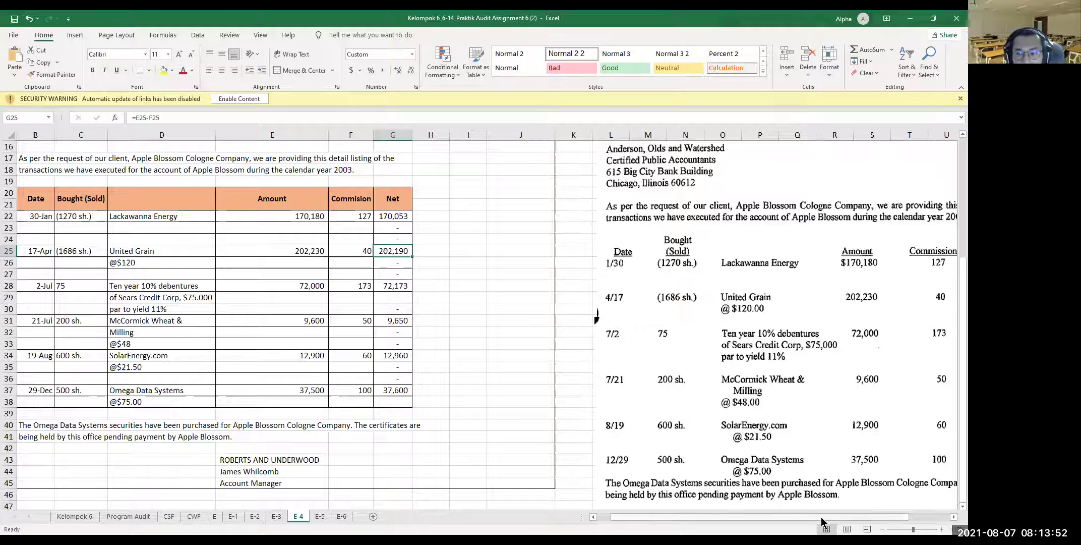
{"action": "scroll", "coordinate": [852, 499], "scroll_direction": "right", "scroll_amount": 3}
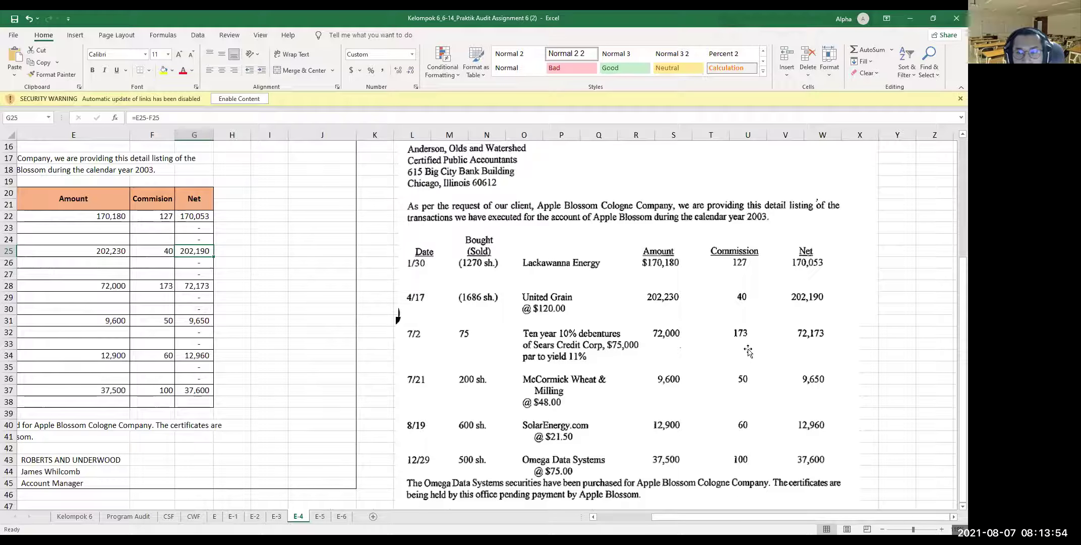
{"action": "scroll", "coordinate": [823, 518], "scroll_direction": "left", "scroll_amount": 3}
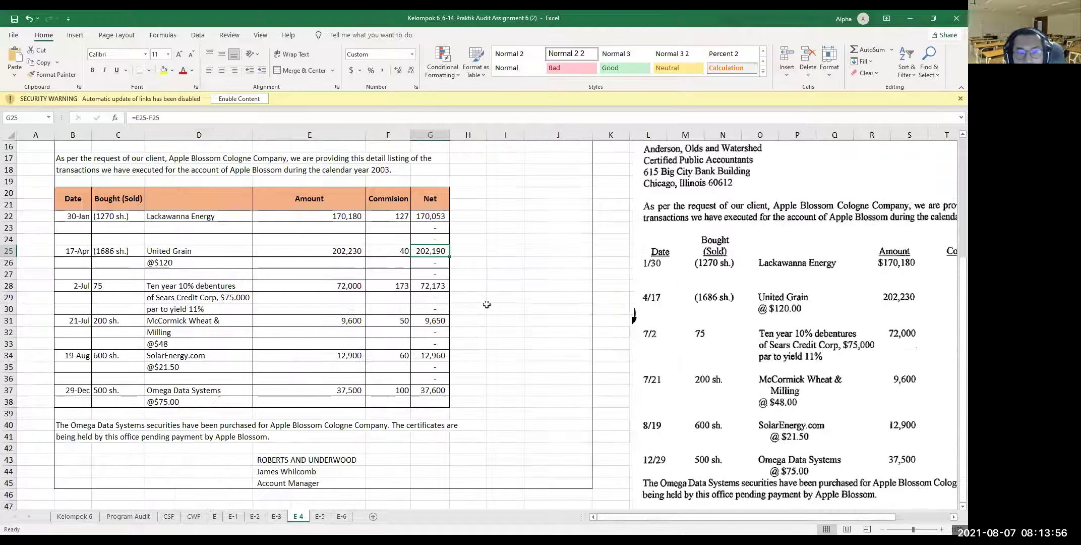
Step: Check the 2 July Sears Credit Corp debentures entry, including its description and quantity, against the scanned letter
{"action": "left_click", "coordinate": [204, 287]}
{"action": "left_click", "coordinate": [202, 298]}
{"action": "left_click", "coordinate": [203, 310]}
{"action": "left_click", "coordinate": [118, 286]}
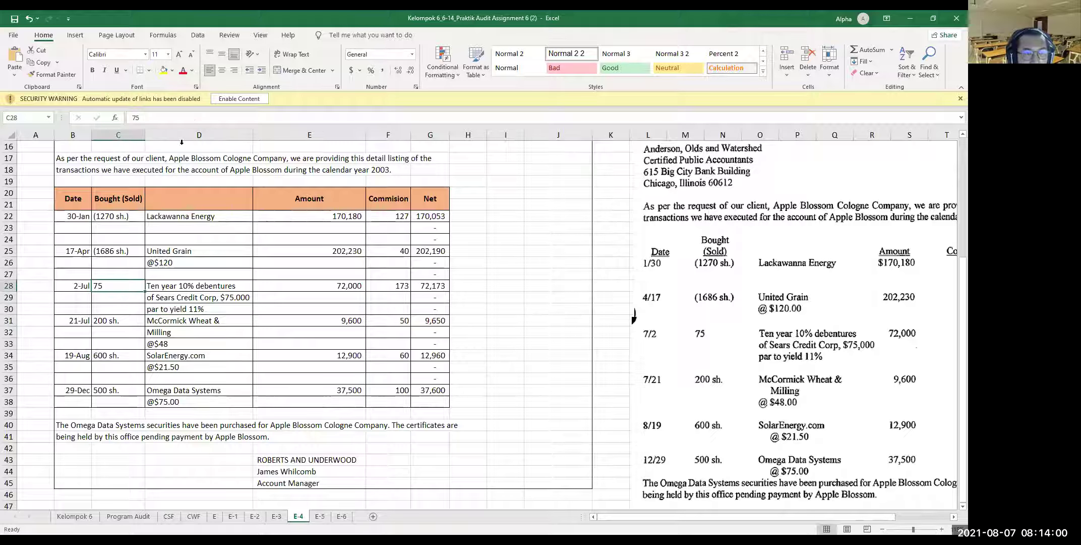
{"action": "left_click", "coordinate": [180, 122]}
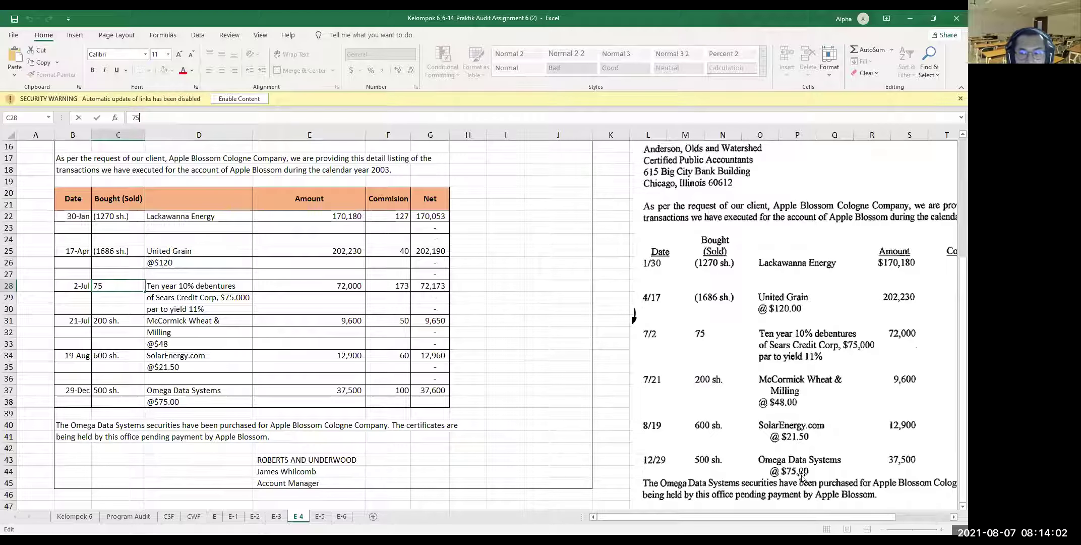
{"action": "left_click", "coordinate": [831, 474]}
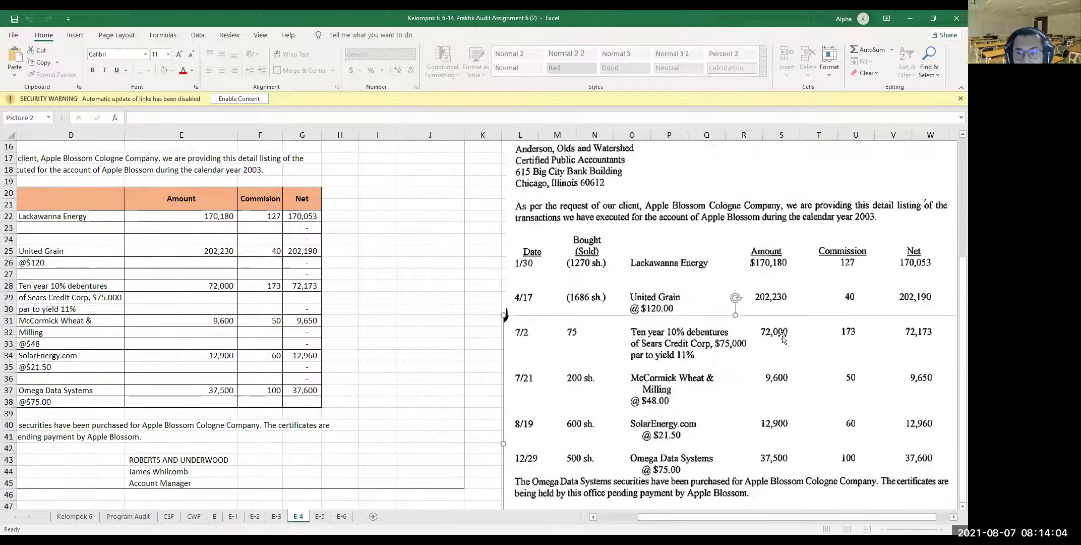
{"action": "scroll", "coordinate": [594, 397], "scroll_direction": "down", "scroll_amount": 1}
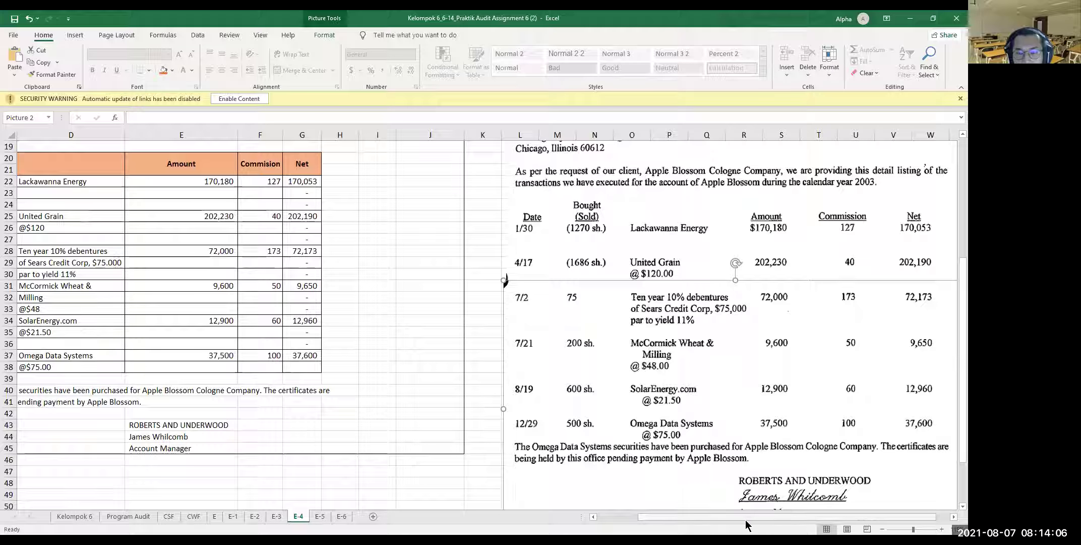
Step: Compare the 21 July McCormick Wheat & Milling purchase's shares, amount, commission and net figure with the scanned letter
{"action": "scroll", "coordinate": [743, 525], "scroll_direction": "left", "scroll_amount": 3}
{"action": "left_click", "coordinate": [224, 286]}
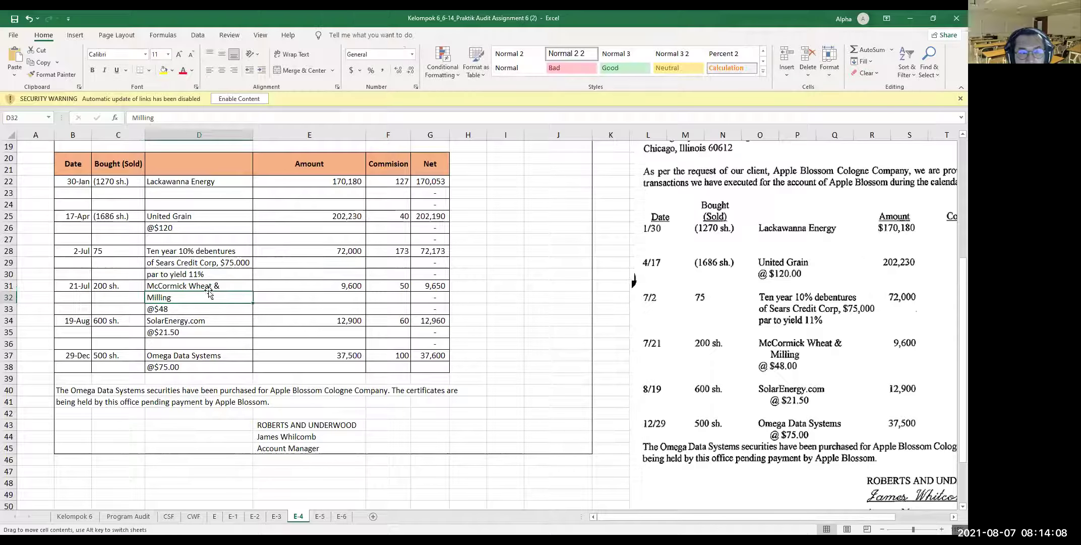
{"action": "left_click", "coordinate": [350, 285]}
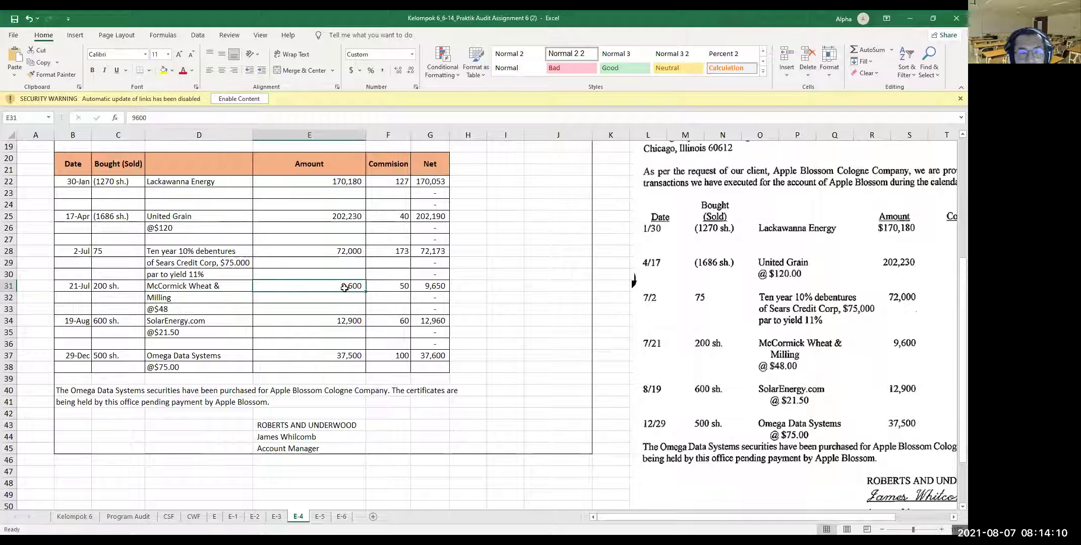
{"action": "left_click", "coordinate": [117, 285]}
{"action": "left_click", "coordinate": [340, 285]}
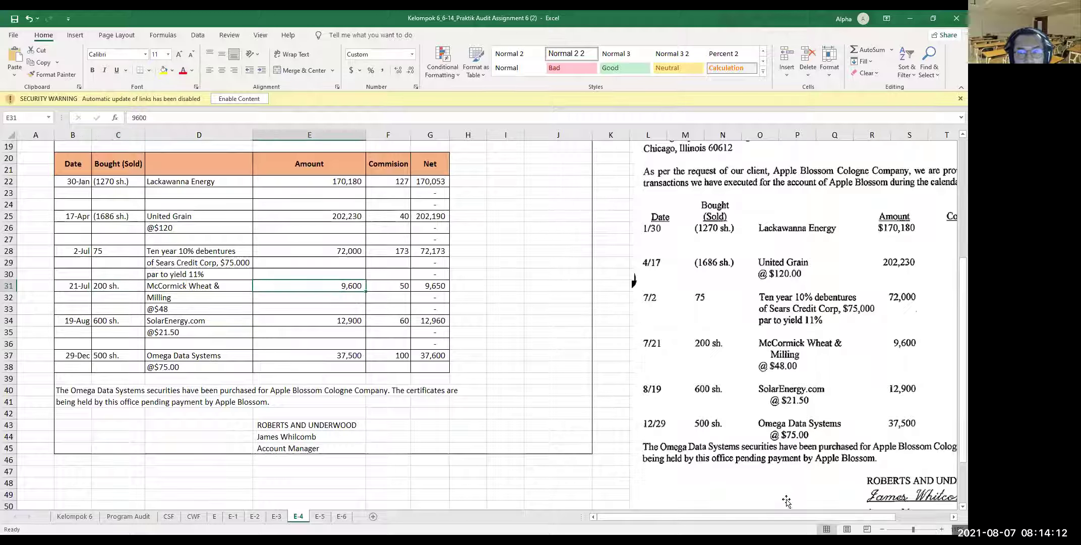
{"action": "scroll", "coordinate": [759, 514], "scroll_direction": "right", "scroll_amount": 3}
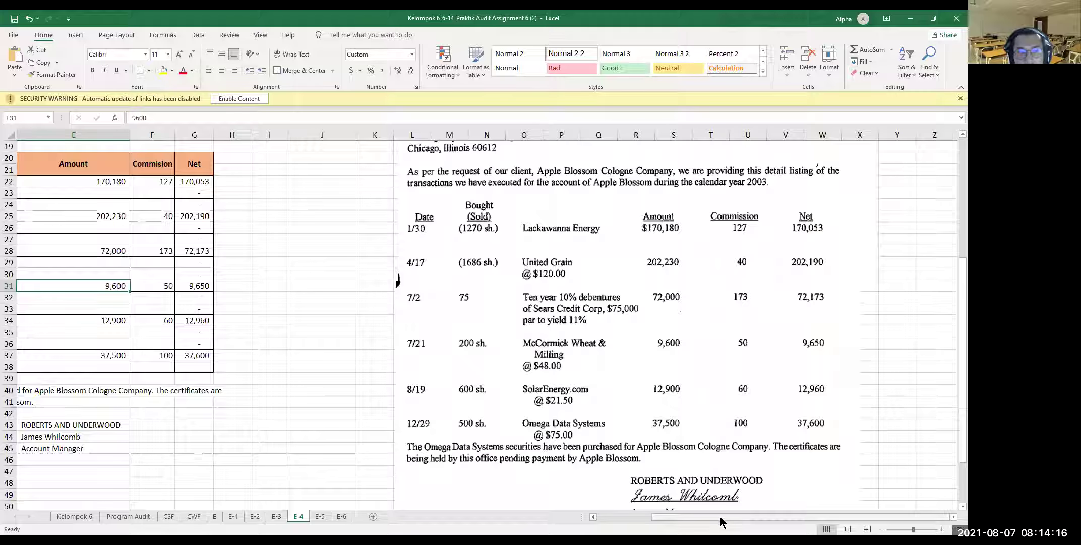
{"action": "scroll", "coordinate": [713, 518], "scroll_direction": "left", "scroll_amount": 2}
{"action": "scroll", "coordinate": [713, 517], "scroll_direction": "right", "scroll_amount": 2}
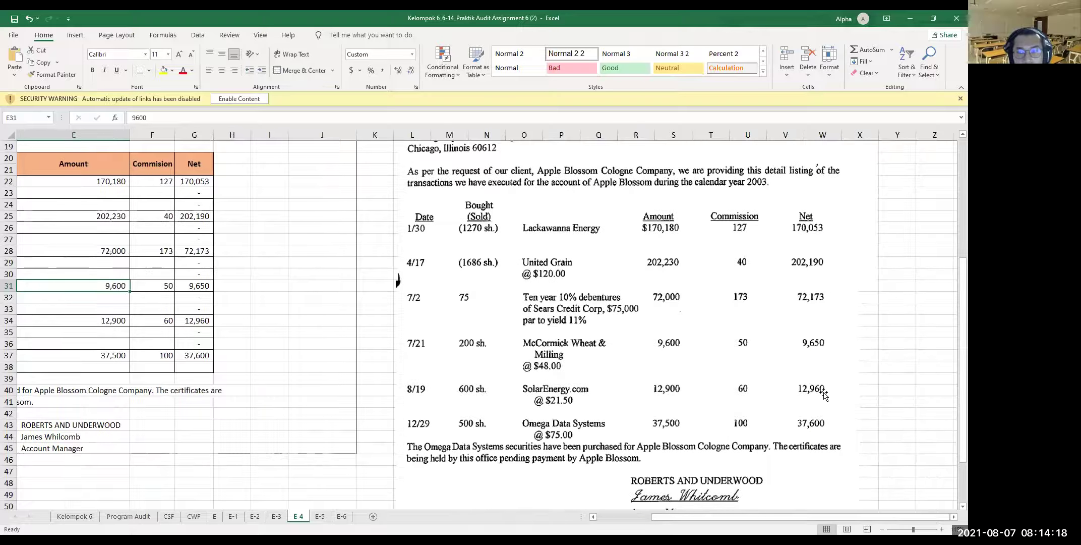
{"action": "scroll", "coordinate": [754, 518], "scroll_direction": "left", "scroll_amount": 4}
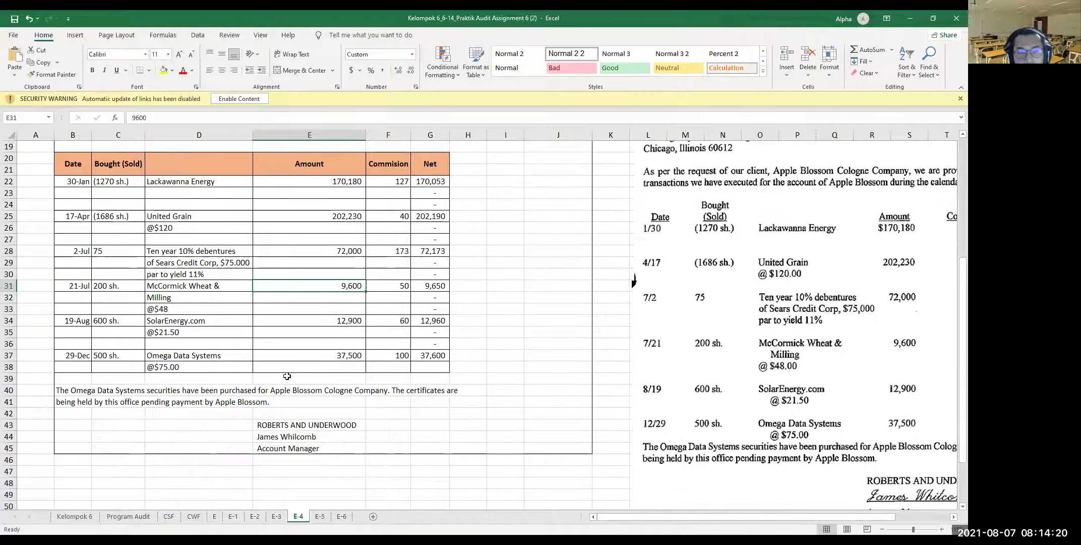
Step: Check the 19 August SolarEnergy.com purchase's shares, unit price, amount and net formula against the scanned letter
{"action": "left_click", "coordinate": [133, 322]}
{"action": "left_click", "coordinate": [175, 325]}
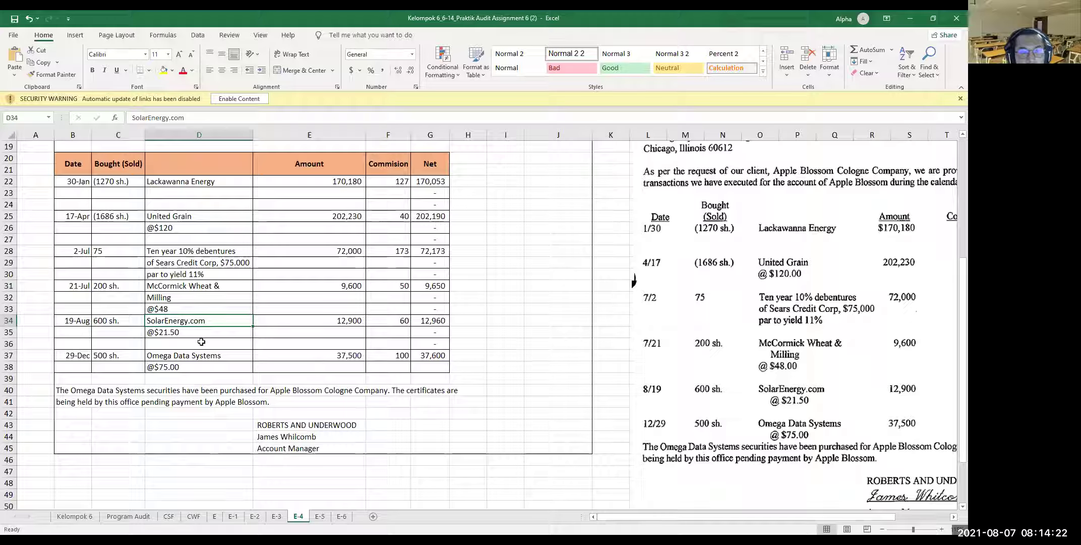
{"action": "left_click", "coordinate": [178, 332]}
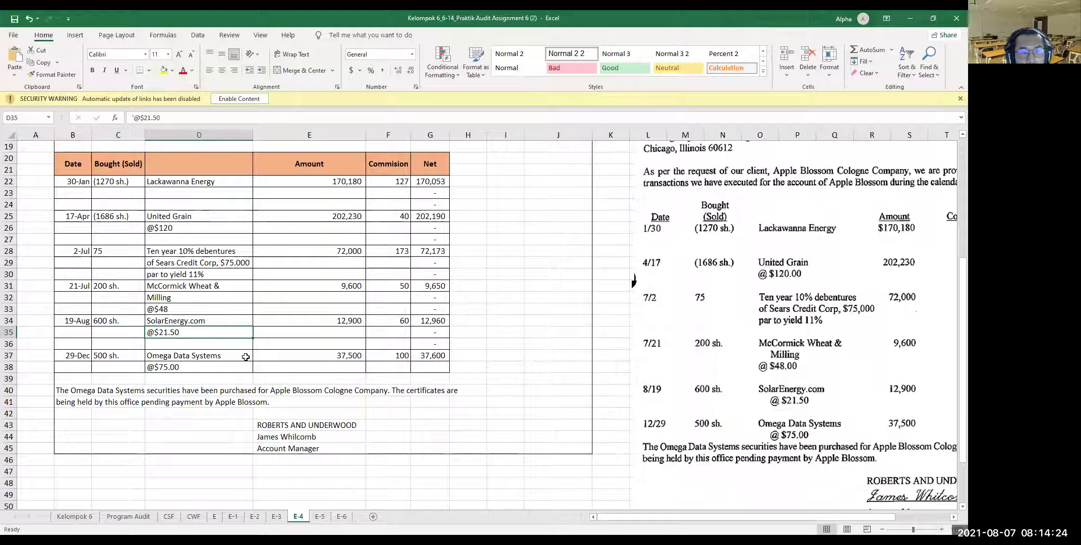
{"action": "double_click", "coordinate": [348, 321]}
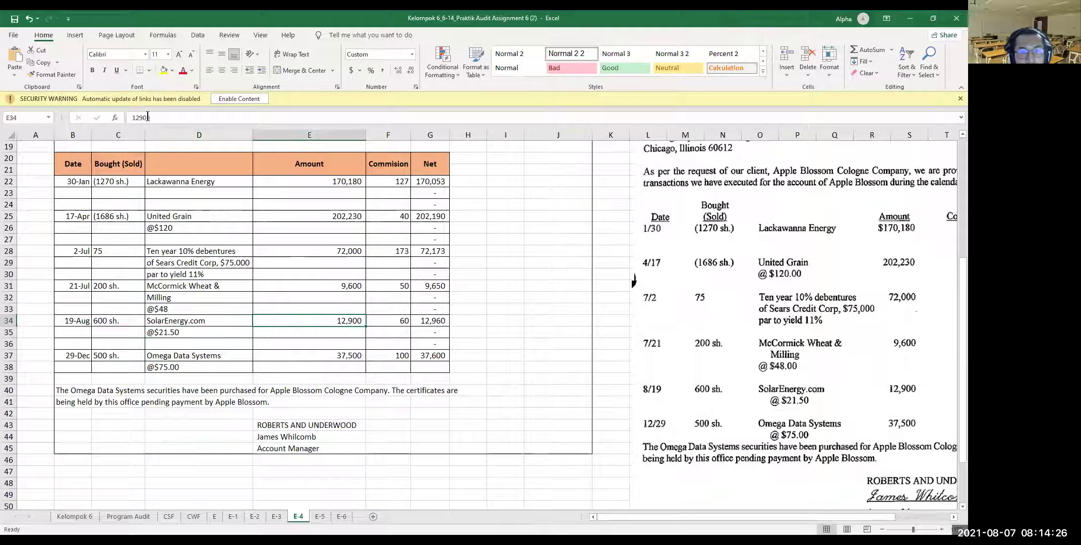
{"action": "left_click", "coordinate": [554, 379]}
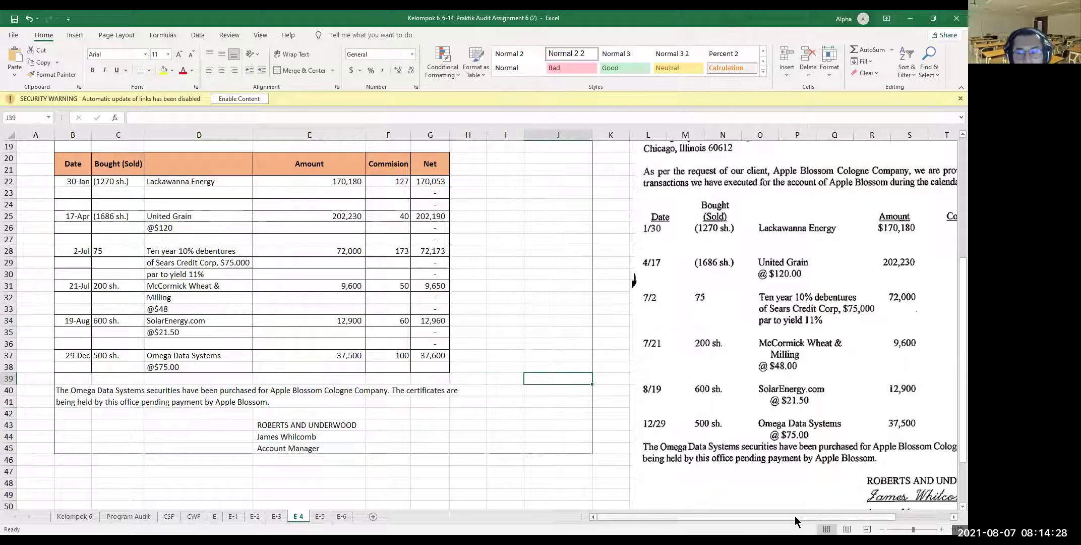
{"action": "scroll", "coordinate": [795, 520], "scroll_direction": "right", "scroll_amount": 5}
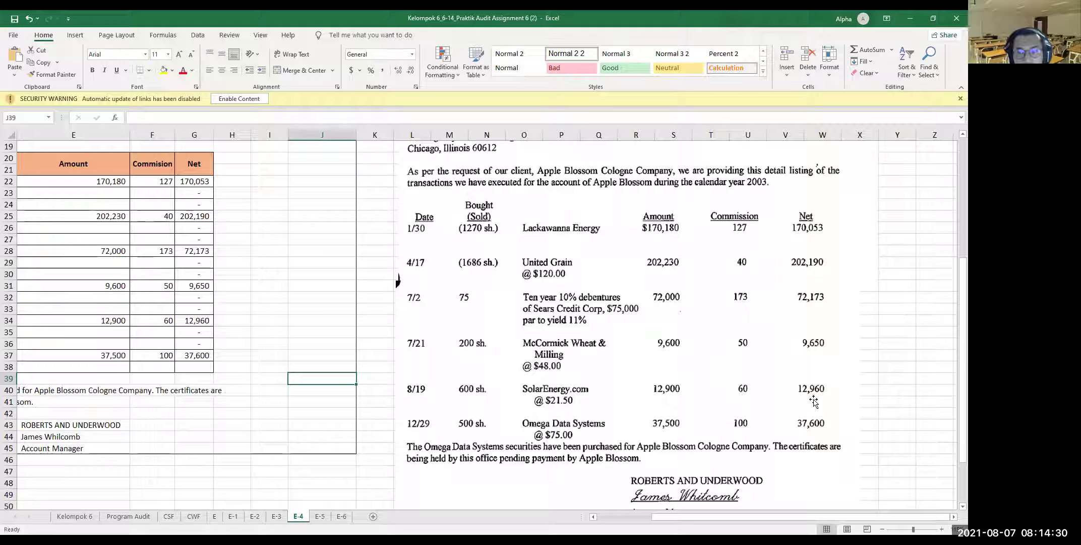
{"action": "left_click", "coordinate": [194, 321]}
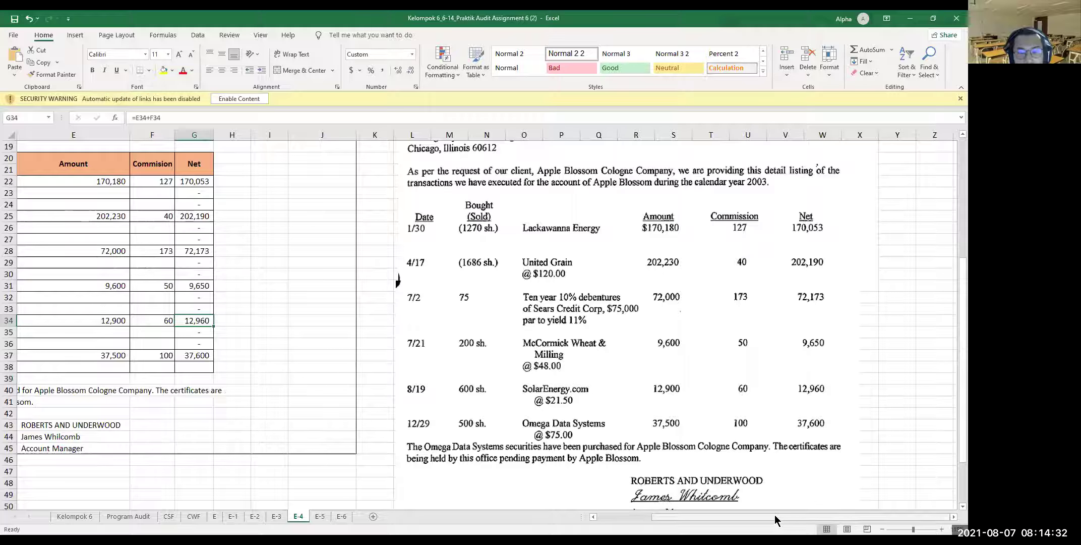
Step: Check the 29 December Omega Data Systems purchase's shares, unit price, amount, commission and net formula in the E-4 table
{"action": "scroll", "coordinate": [775, 516], "scroll_direction": "left", "scroll_amount": 4}
{"action": "left_click", "coordinate": [137, 356]}
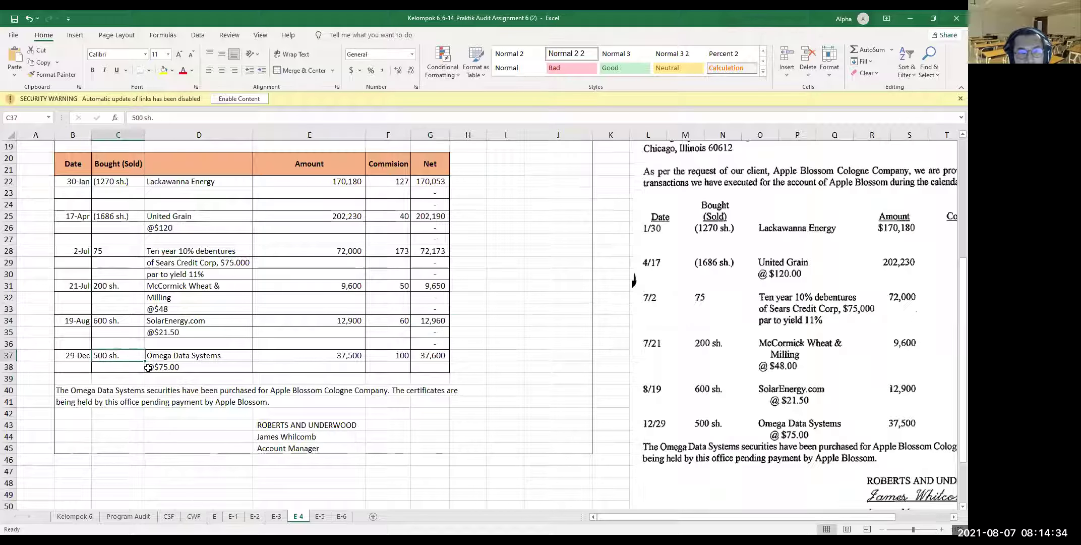
{"action": "left_click", "coordinate": [177, 367]}
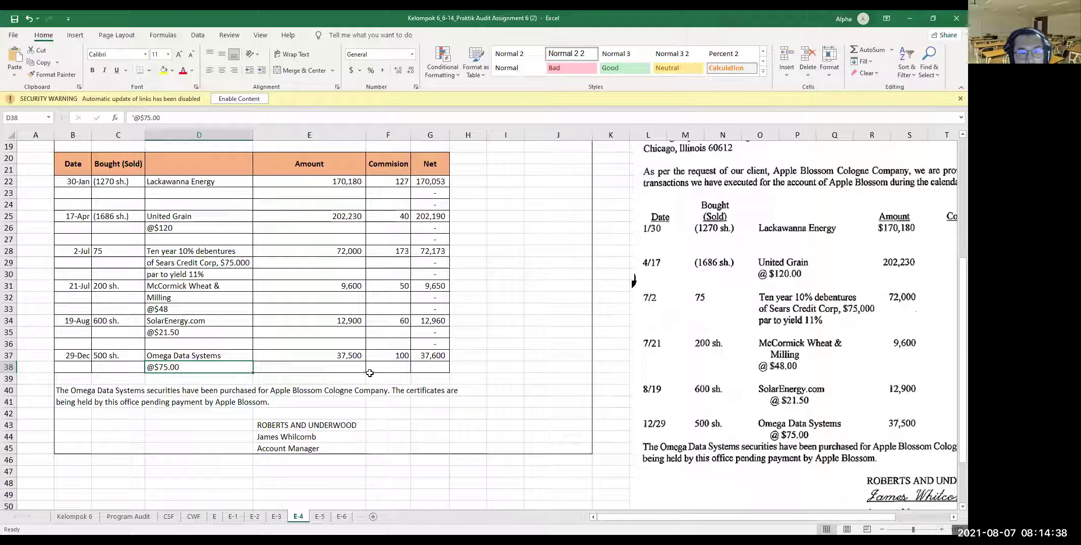
{"action": "left_click", "coordinate": [342, 355]}
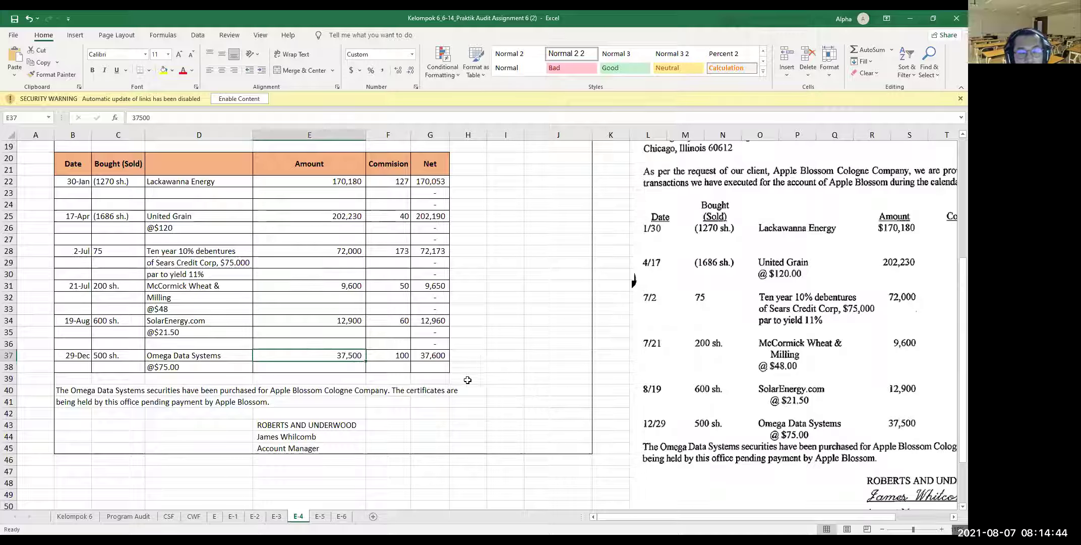
{"action": "left_click", "coordinate": [406, 356]}
{"action": "left_click", "coordinate": [441, 356]}
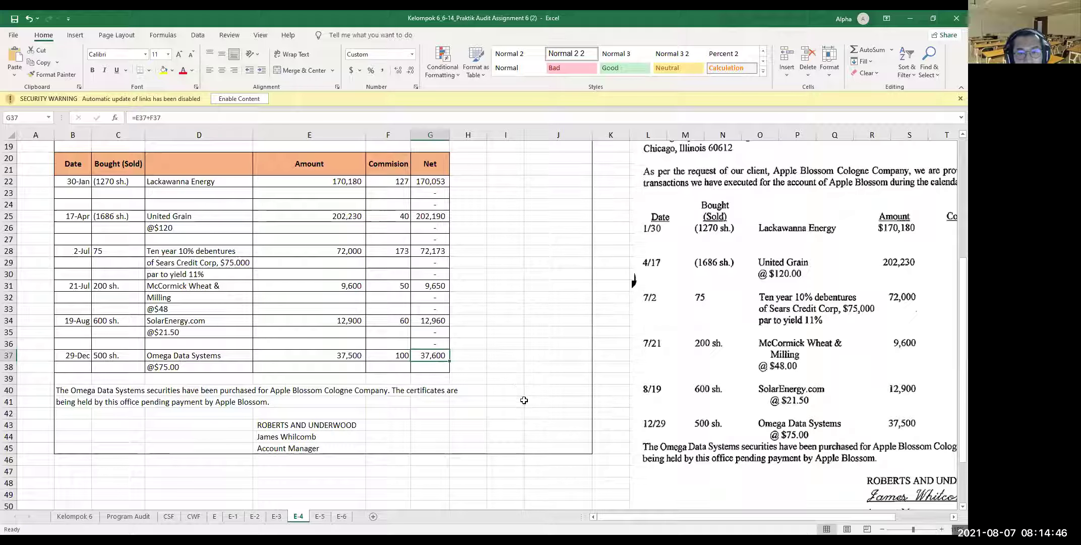
{"action": "left_click", "coordinate": [470, 357]}
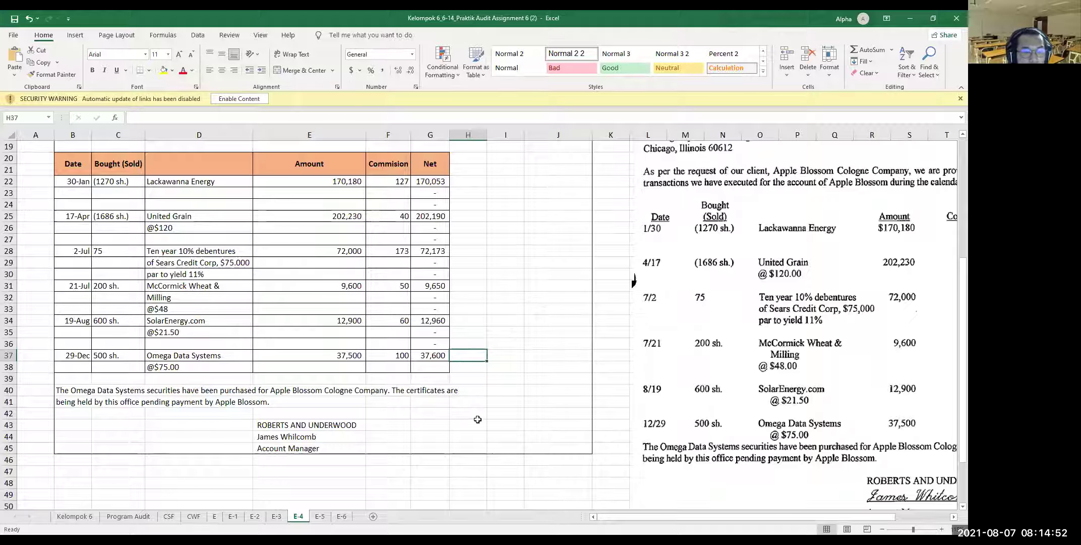
Step: Review the E-4 letter heading, then the shares and amounts of the Lackawanna Energy and United Grain sales
{"action": "scroll", "coordinate": [495, 425], "scroll_direction": "up", "scroll_amount": 5}
{"action": "scroll", "coordinate": [477, 419], "scroll_direction": "up", "scroll_amount": 1}
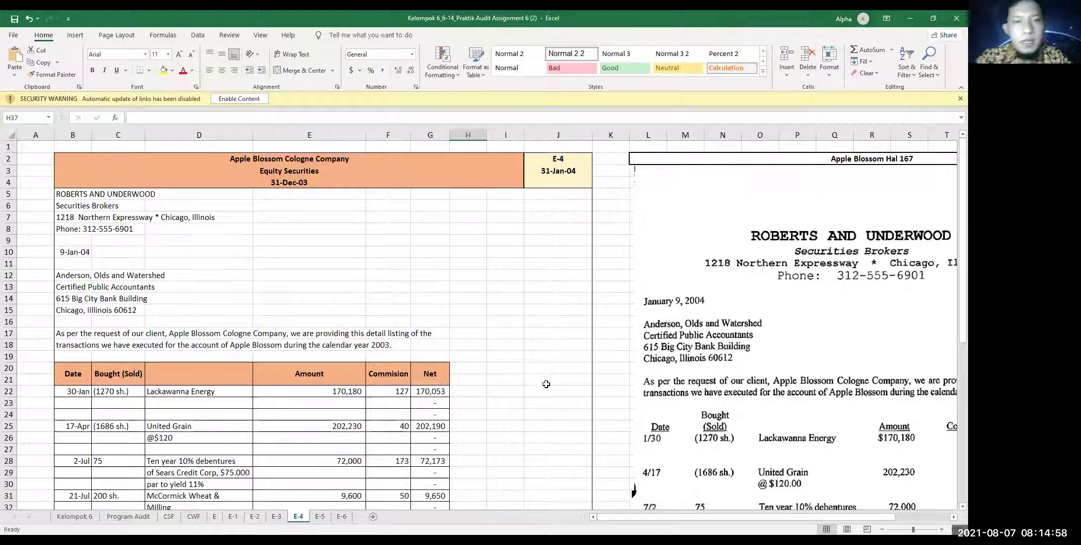
{"action": "scroll", "coordinate": [546, 384], "scroll_direction": "down", "scroll_amount": 3}
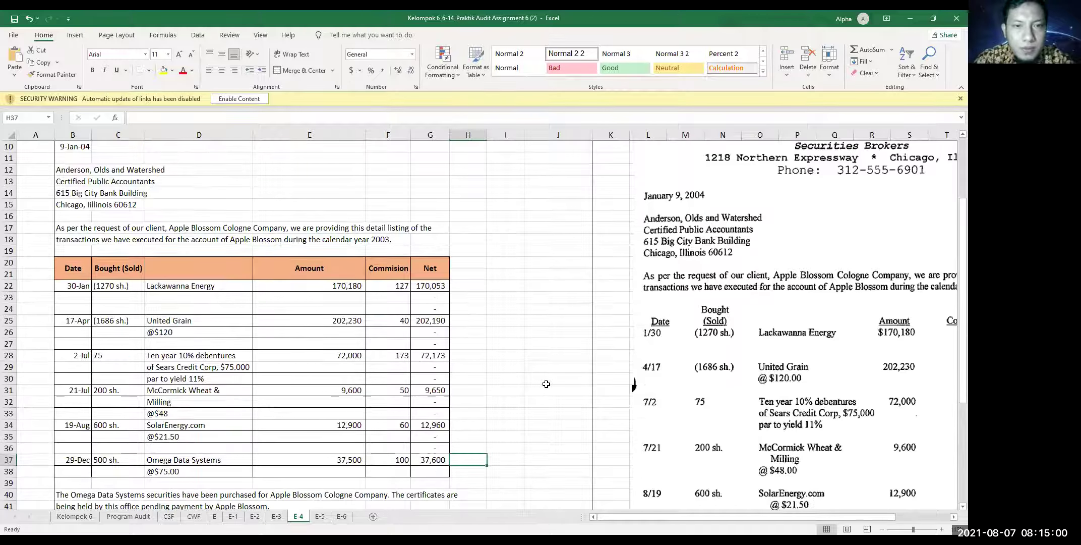
{"action": "left_click", "coordinate": [116, 322]}
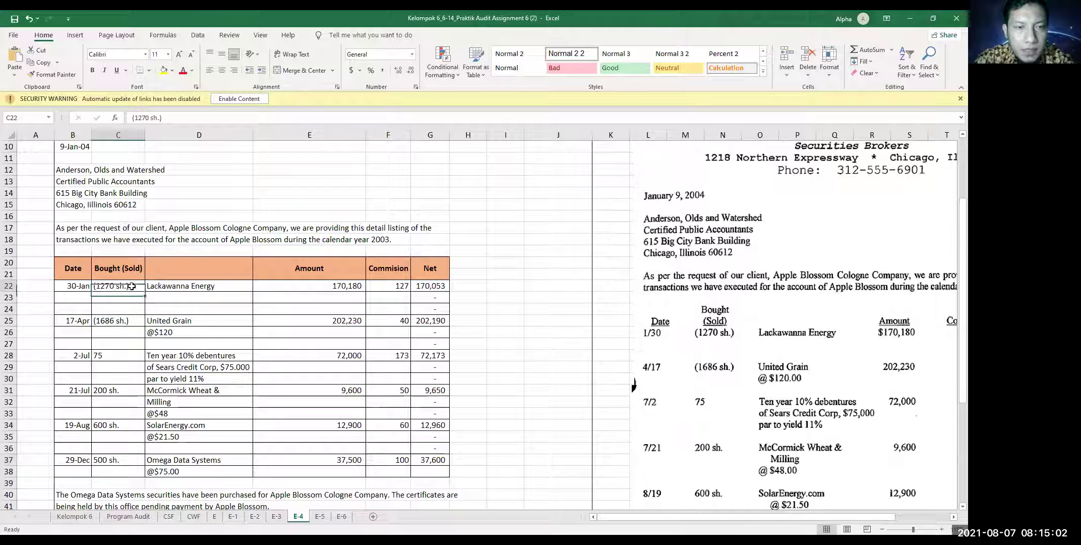
{"action": "left_click", "coordinate": [338, 318]}
{"action": "key", "text": "Up"}
{"action": "key", "text": "Up"}
{"action": "key", "text": "Up"}
{"action": "key", "text": "Down"}
{"action": "key", "text": "Down"}
{"action": "key", "text": "Down"}
{"action": "key", "text": "Up"}
{"action": "key", "text": "Up"}
{"action": "key", "text": "Up"}
{"action": "key", "text": "Down"}
{"action": "key", "text": "Down"}
{"action": "key", "text": "Down"}
Step: Inspect the net figures of the two sales and select the commission figures of all transactions in F22:F38
{"action": "left_click", "coordinate": [430, 286]}
{"action": "left_click", "coordinate": [439, 321]}
{"action": "left_click", "coordinate": [354, 298]}
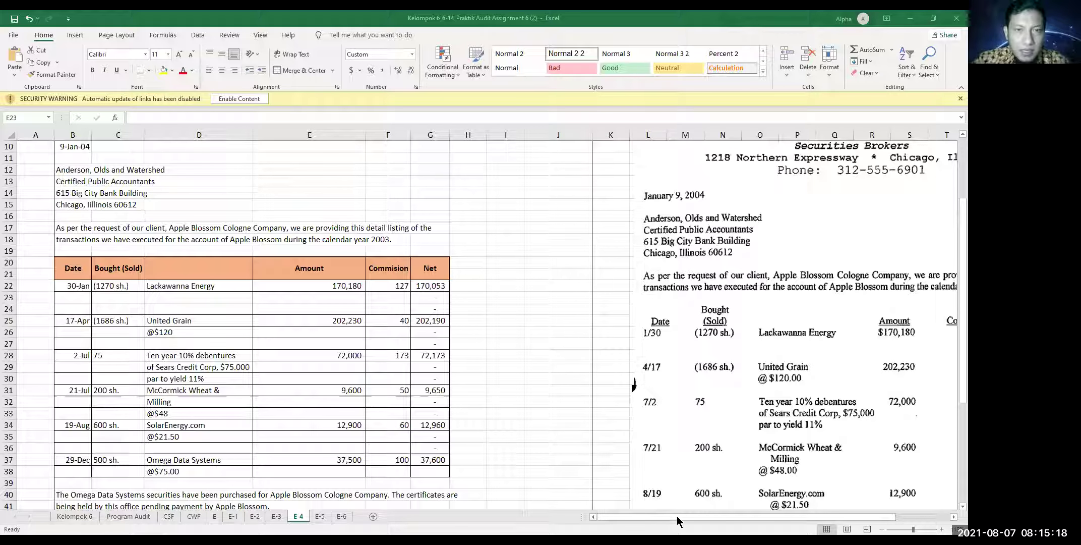
{"action": "left_click_drag", "start_coordinate": [399, 286], "coordinate": [466, 481]}
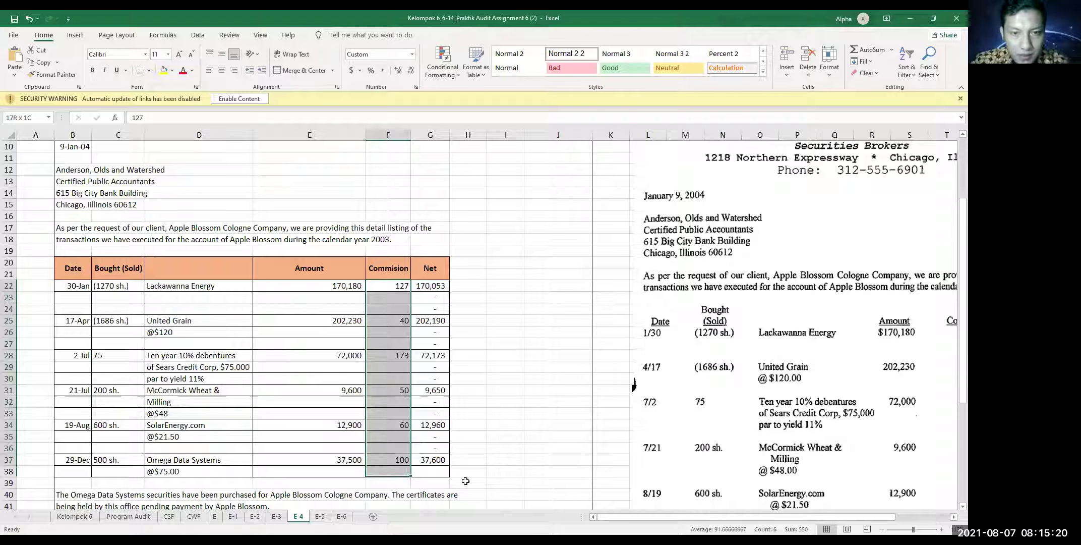
Step: Compare the commission figures in the E-4 table with the commission column of the scanned broker letter
{"action": "scroll", "coordinate": [249, 391], "scroll_direction": "right", "scroll_amount": 3}
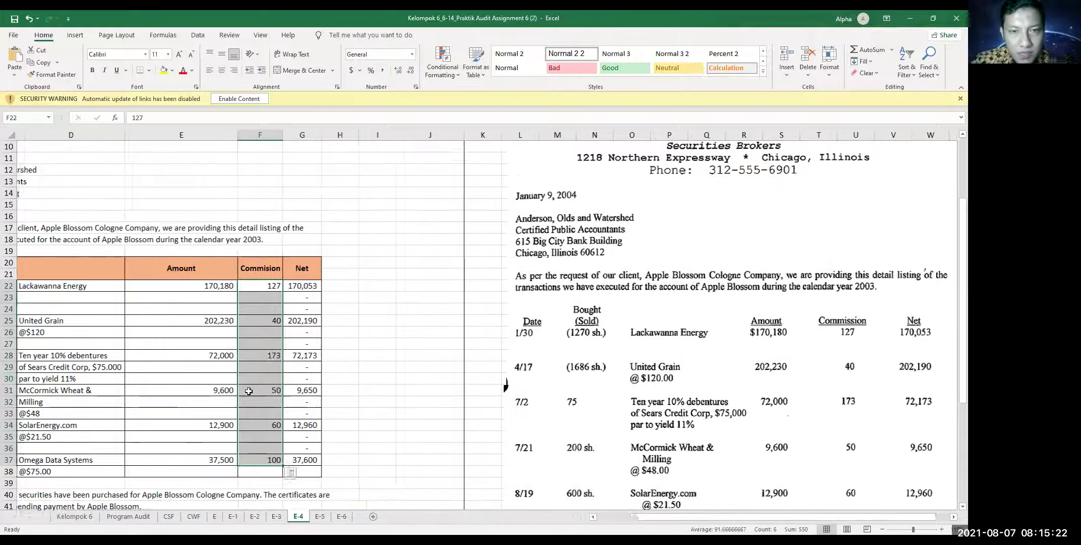
{"action": "scroll", "coordinate": [248, 391], "scroll_direction": "down", "scroll_amount": 2}
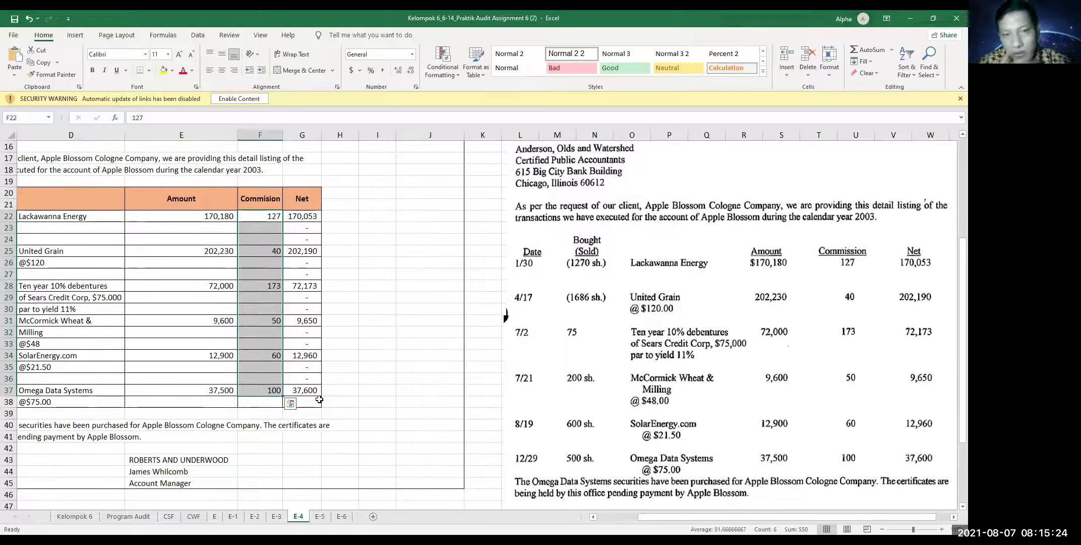
{"action": "left_click", "coordinate": [315, 402]}
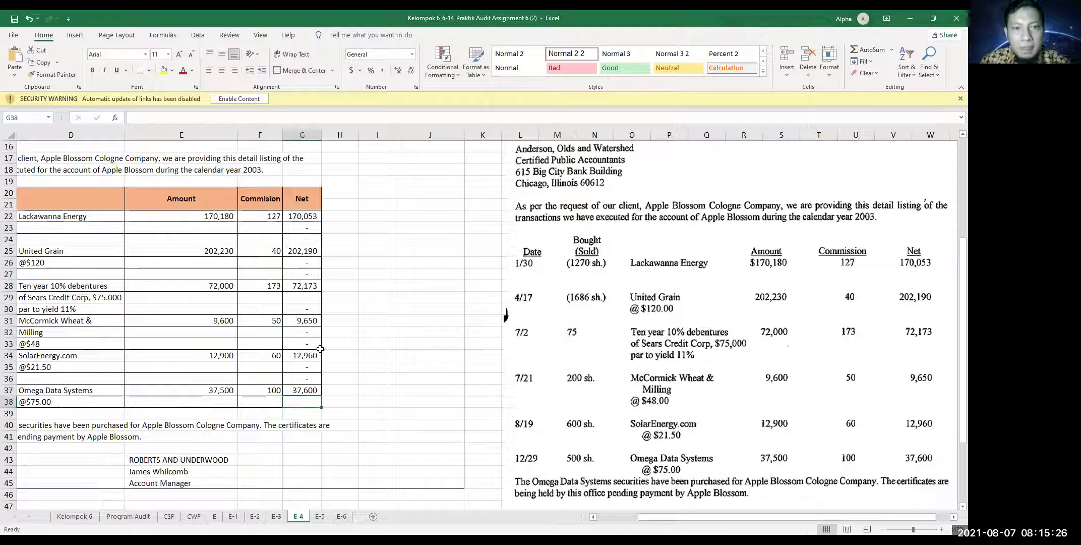
Step: Check the net formulas of all six E-4 transactions, from Lackawanna Energy through Omega Data Systems, against the scanned letter
{"action": "left_click", "coordinate": [295, 217]}
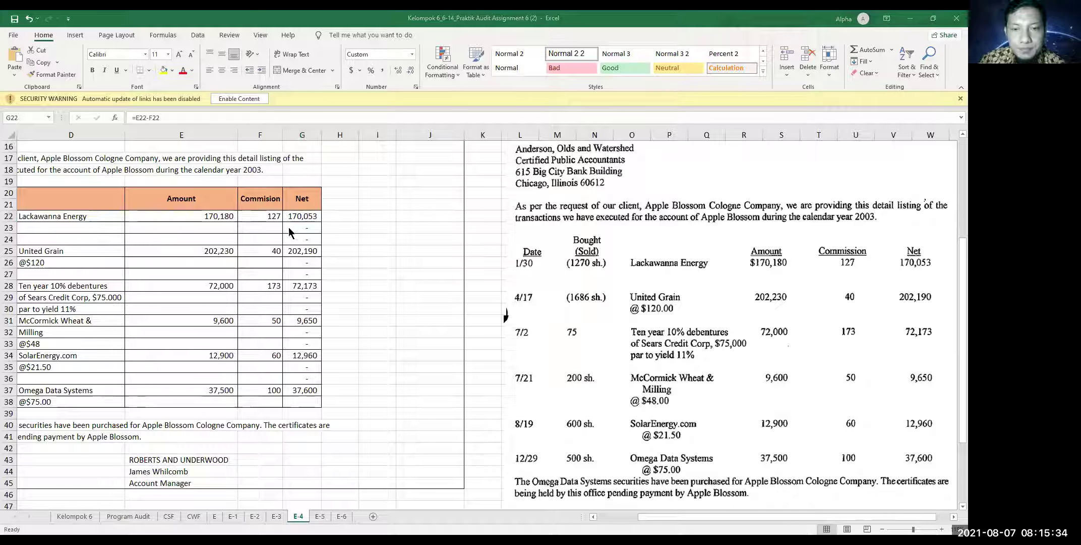
{"action": "left_click", "coordinate": [308, 218]}
{"action": "left_click", "coordinate": [311, 253]}
{"action": "left_click", "coordinate": [308, 284]}
{"action": "left_click", "coordinate": [313, 322]}
{"action": "left_click", "coordinate": [306, 354]}
{"action": "left_click", "coordinate": [309, 389]}
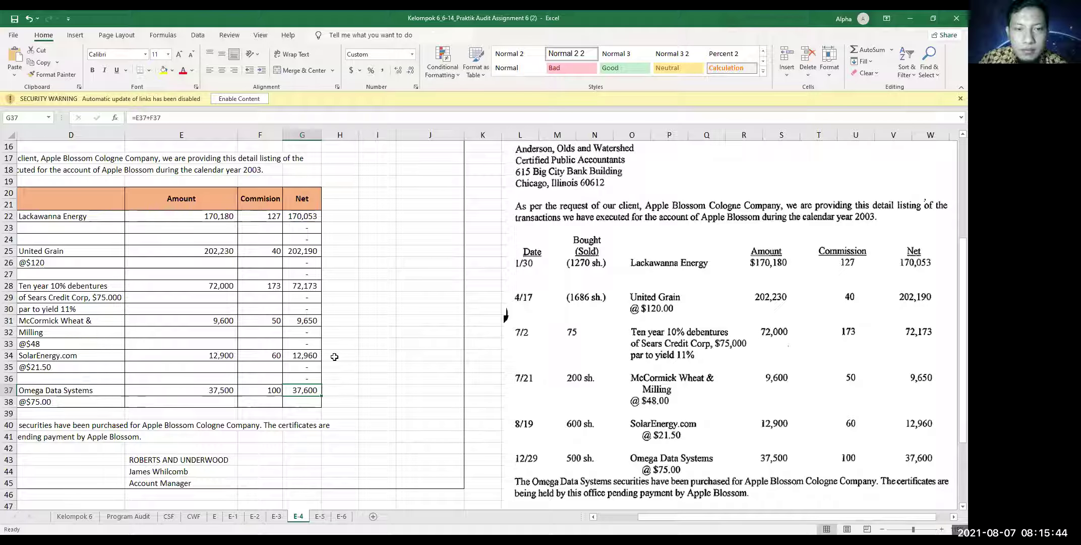
Step: Total the net figures in G22:G37 with a SUM formula in G38
{"action": "key", "text": "Down"}
{"action": "type", "text": "="}
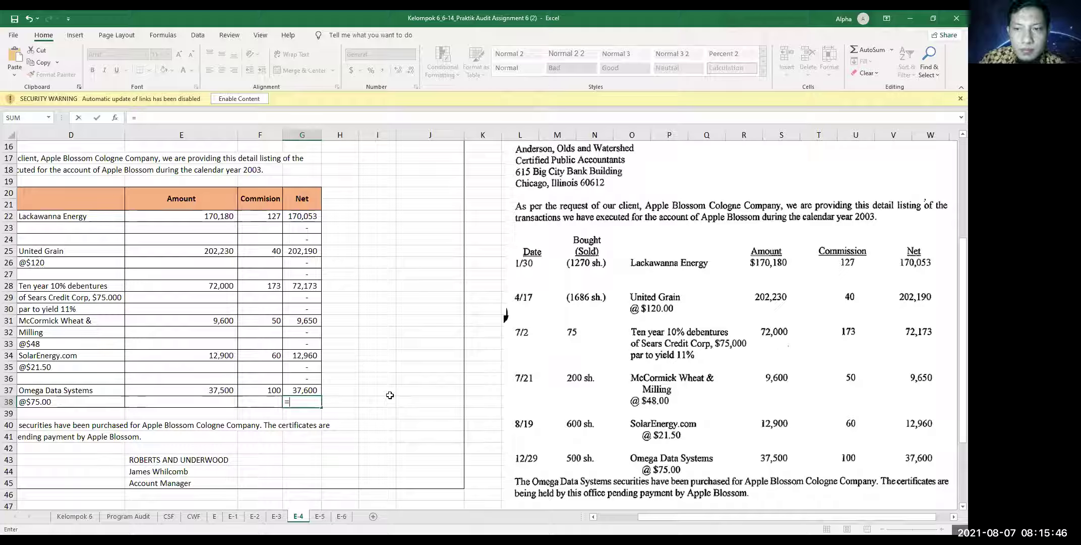
{"action": "type", "text": "SUM("}
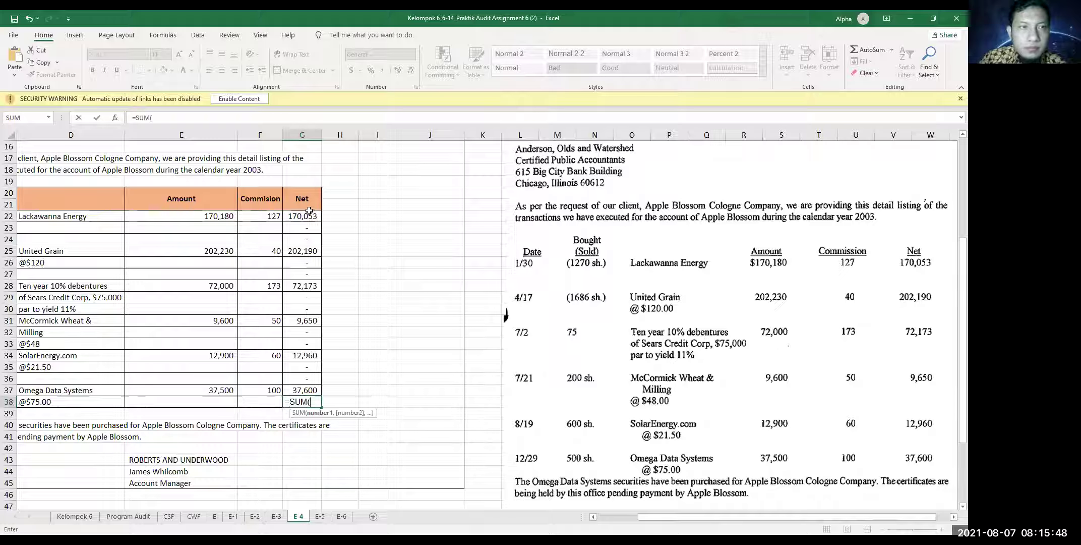
{"action": "left_click_drag", "start_coordinate": [305, 216], "coordinate": [294, 389]}
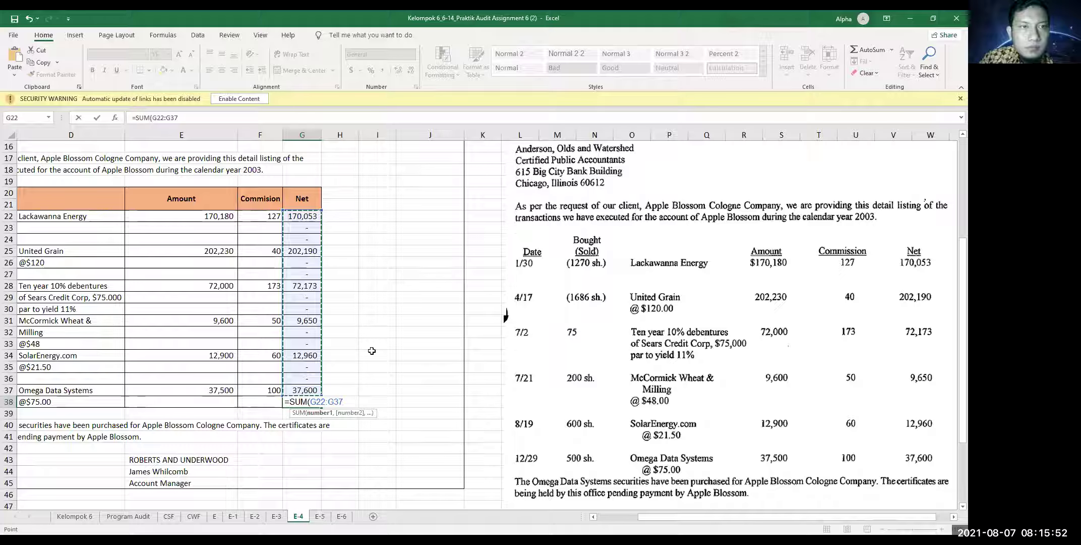
{"action": "key", "text": "Return"}
Step: Move the net total from G38 down to G39 and apply all borders to the emptied G38
{"action": "left_click_drag", "start_coordinate": [656, 515], "coordinate": [611, 514]}
{"action": "left_click", "coordinate": [443, 401]}
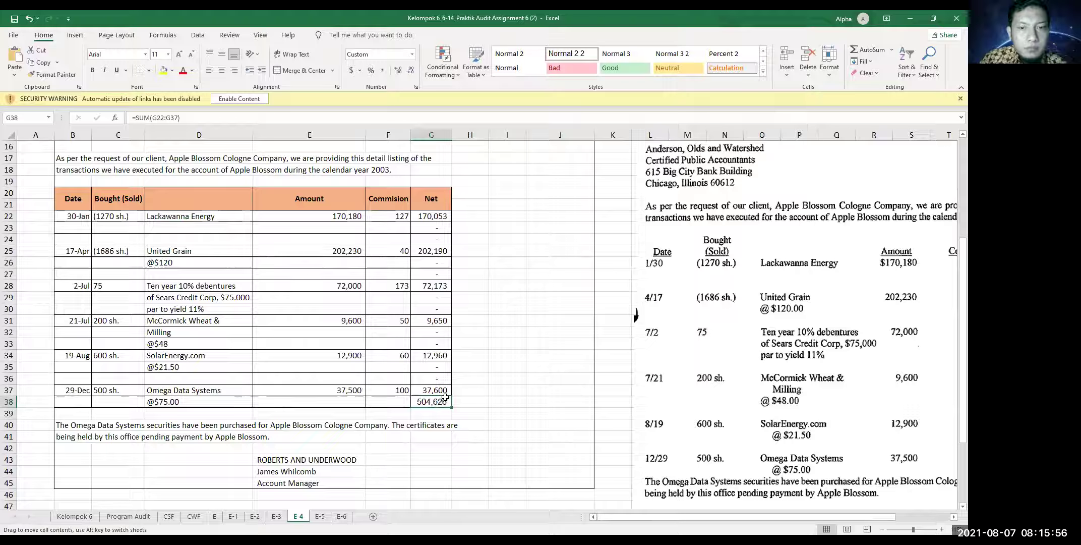
{"action": "left_click_drag", "start_coordinate": [446, 397], "coordinate": [444, 410]}
{"action": "left_click", "coordinate": [431, 401]}
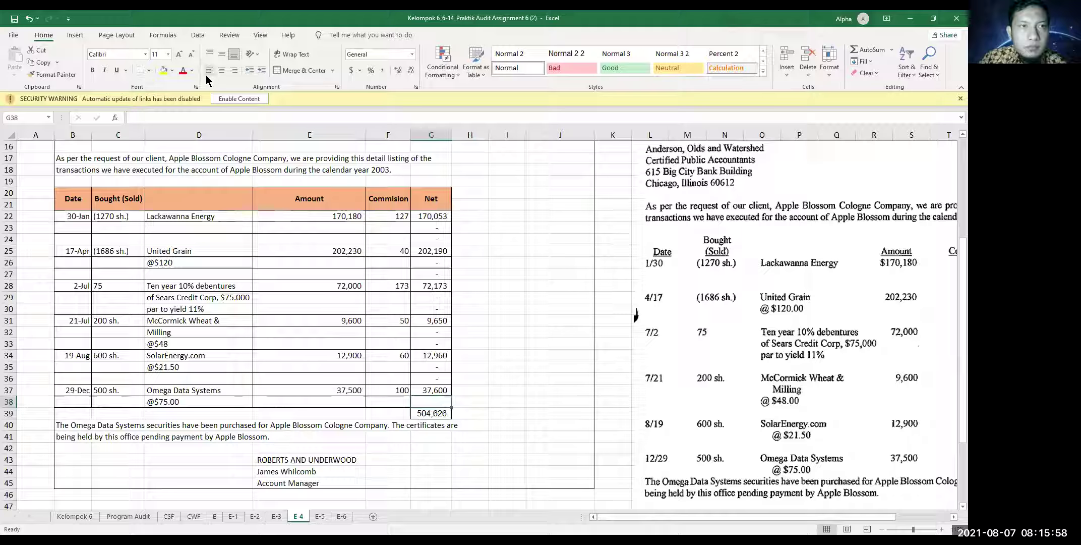
{"action": "left_click", "coordinate": [149, 71]}
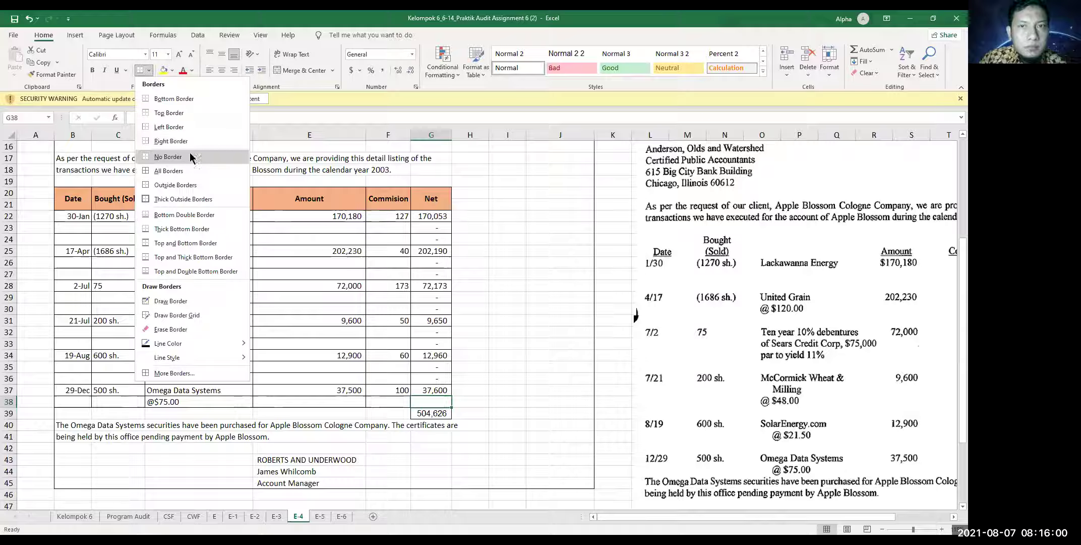
{"action": "left_click", "coordinate": [185, 165]}
{"action": "left_click", "coordinate": [431, 413]}
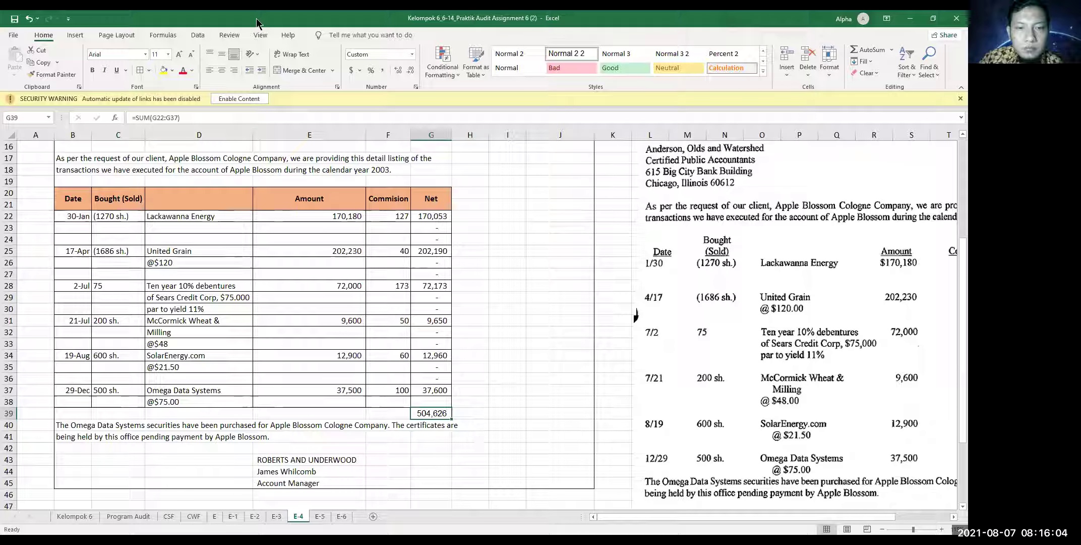
Step: Inspect the SUM formula of the net total in G39 alongside the scanned letter's net column
{"action": "left_click", "coordinate": [444, 416]}
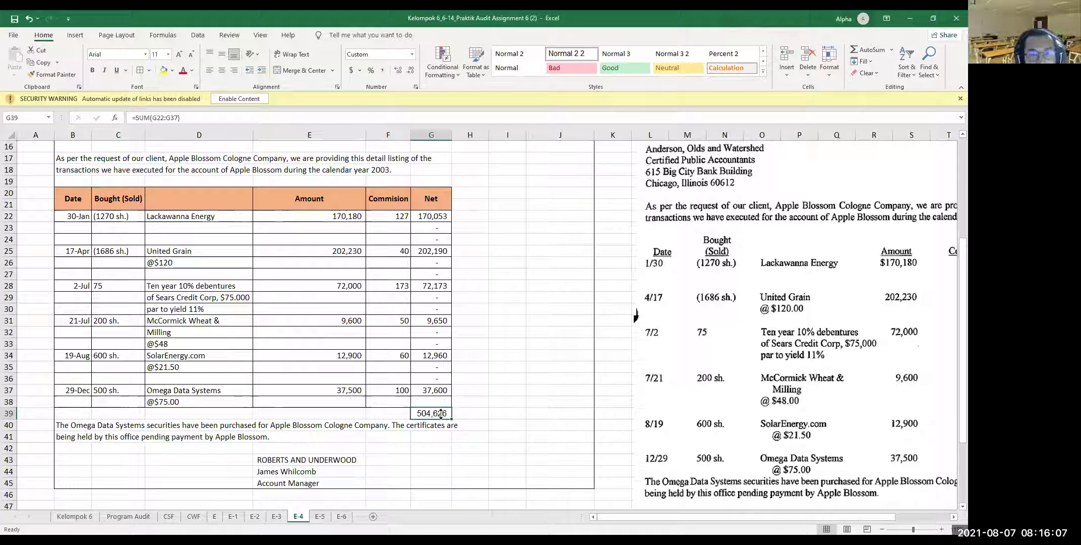
{"action": "left_click", "coordinate": [275, 117]}
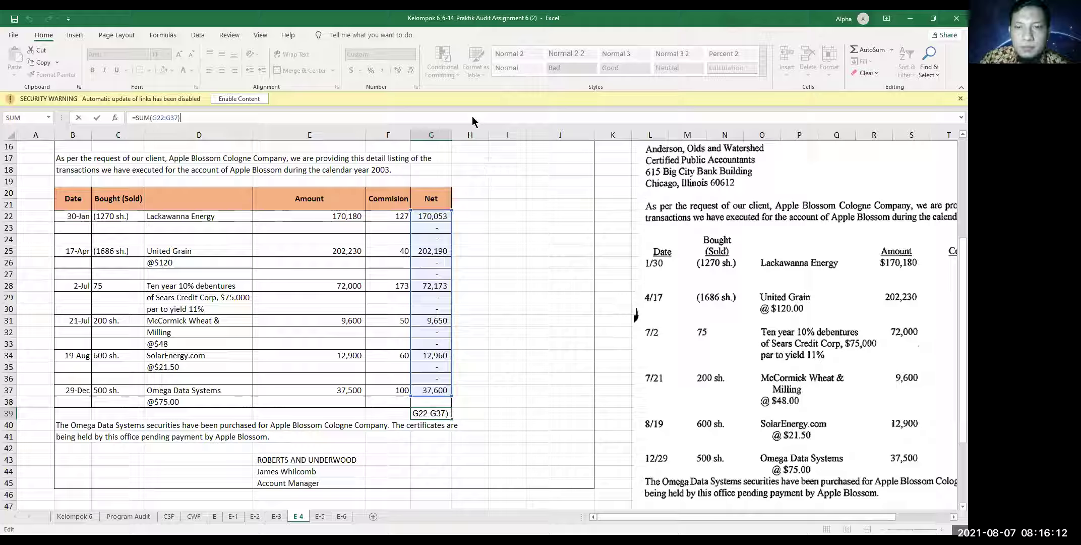
{"action": "left_click_drag", "start_coordinate": [733, 516], "coordinate": [773, 510]}
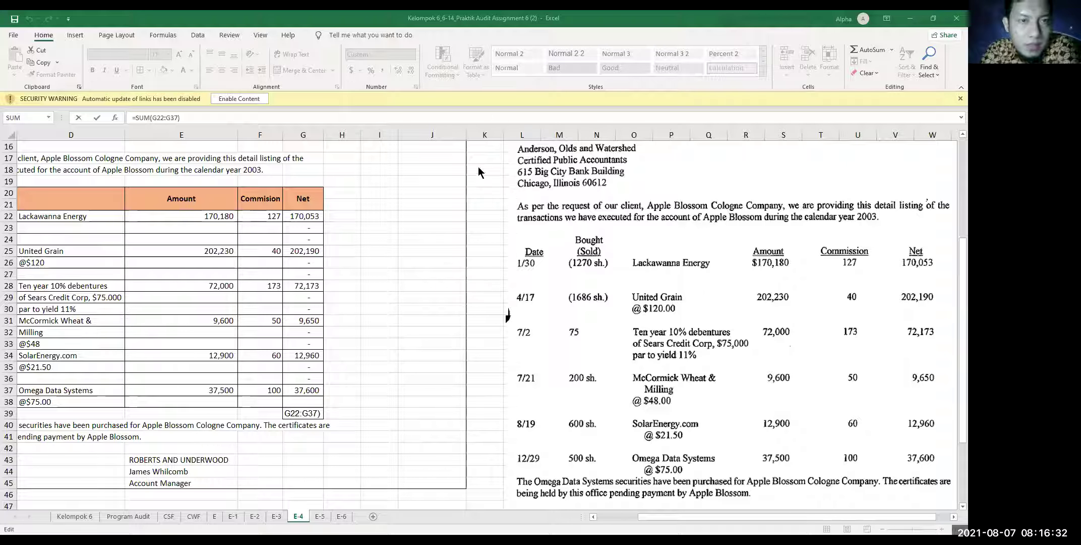
{"action": "key", "text": "ctrl+Return"}
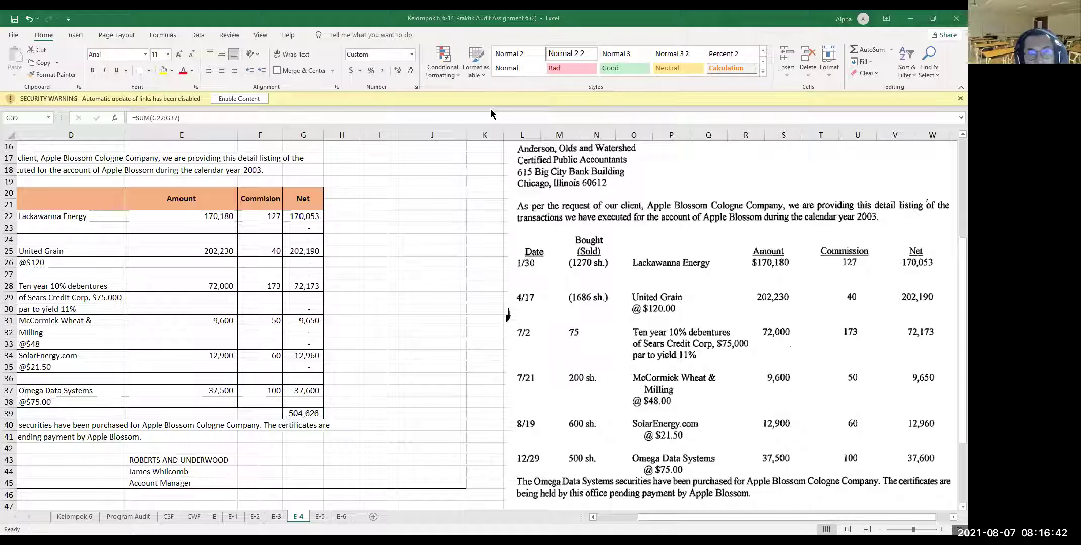
Step: Review the scanned letter's heading and transaction listing, and recheck the range summed by the total in G39
{"action": "scroll", "coordinate": [800, 322], "scroll_direction": "up", "scroll_amount": 3}
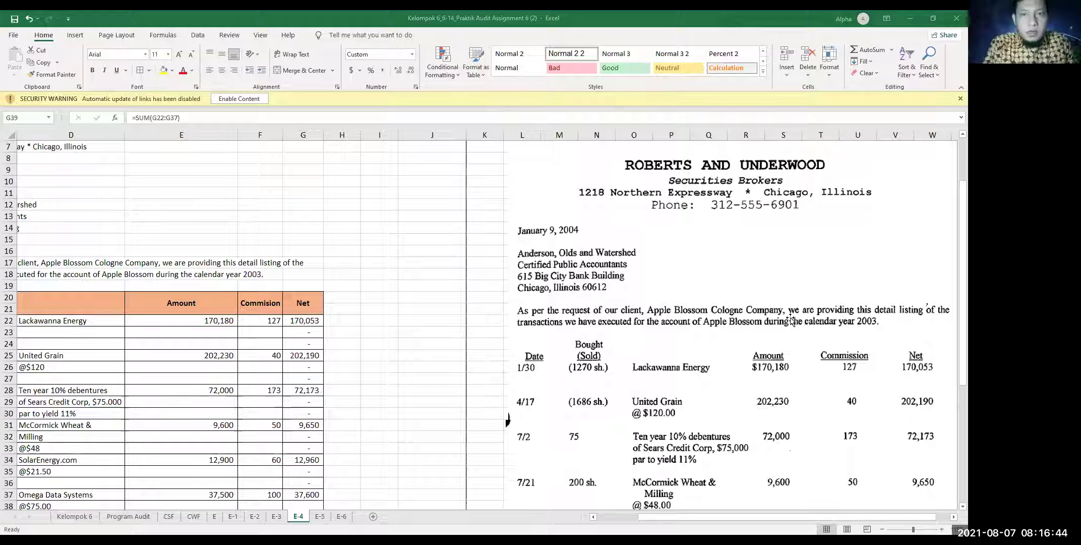
{"action": "left_click", "coordinate": [640, 372]}
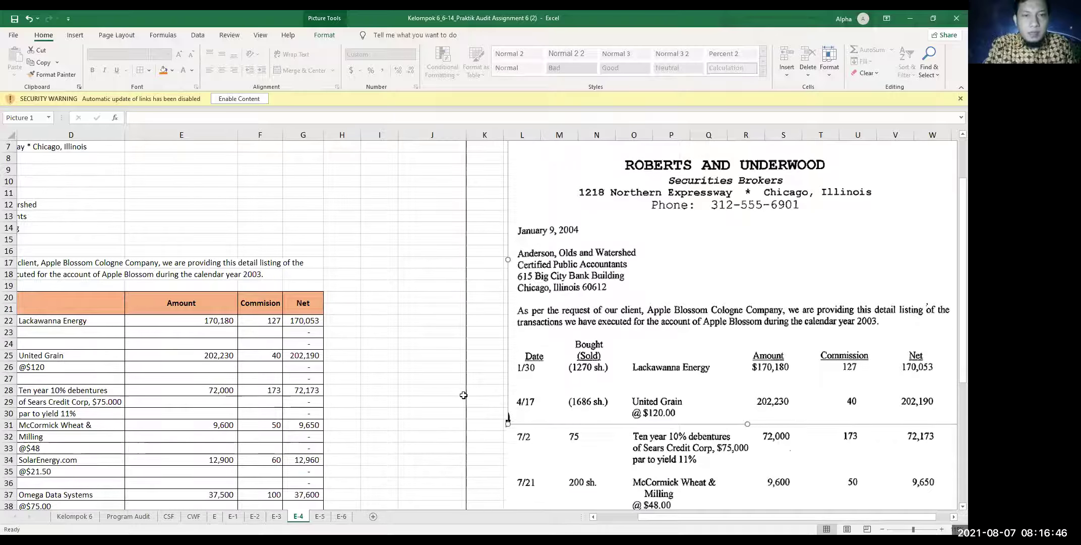
{"action": "scroll", "coordinate": [617, 404], "scroll_direction": "down", "scroll_amount": 2}
{"action": "left_click", "coordinate": [617, 405]}
{"action": "scroll", "coordinate": [651, 408], "scroll_direction": "down", "scroll_amount": 1}
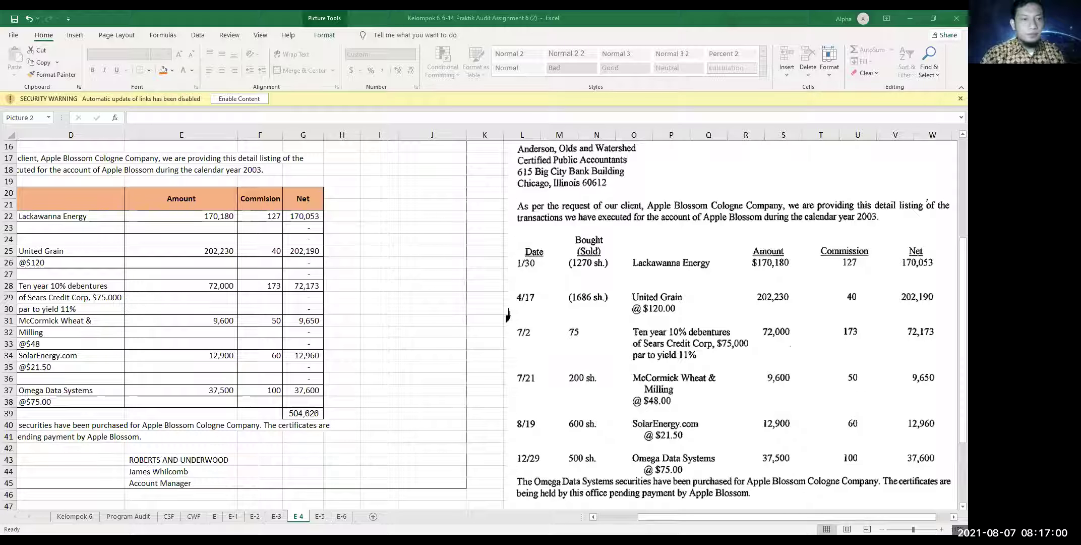
{"action": "key", "text": "Escape"}
{"action": "key", "text": "F2"}
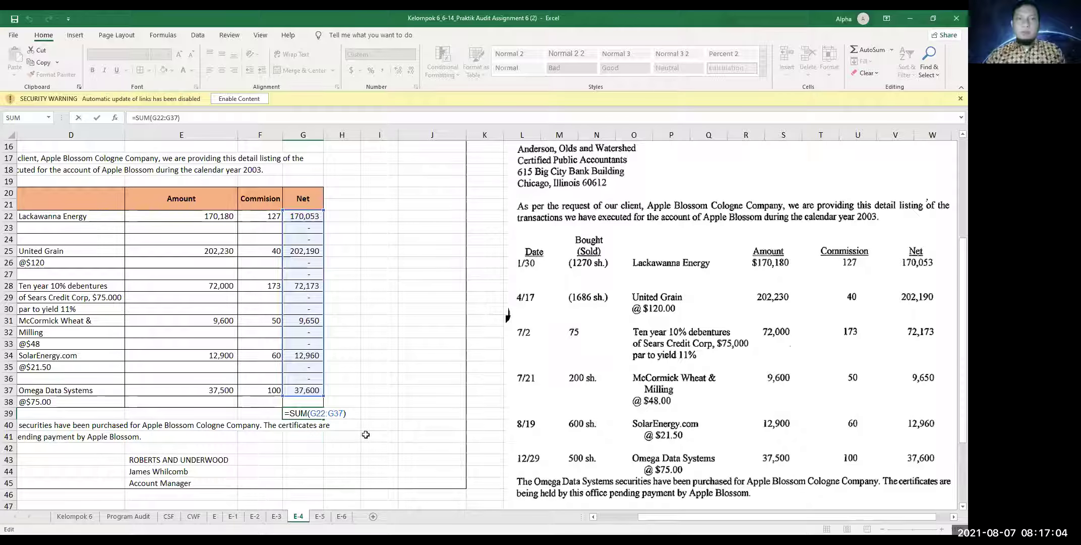
{"action": "left_click", "coordinate": [356, 436]}
Step: On sheet E-3, compare the gain/loss on sale table with the scanned sales listing and the E-1 cost schedule
{"action": "left_click", "coordinate": [276, 516]}
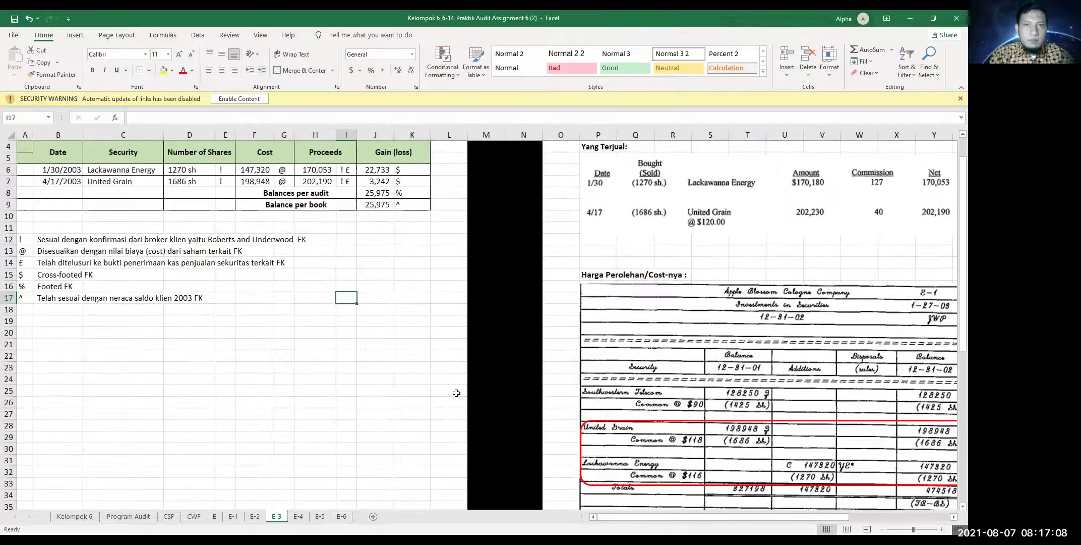
{"action": "scroll", "coordinate": [439, 401], "scroll_direction": "up", "scroll_amount": 1}
{"action": "scroll", "coordinate": [454, 394], "scroll_direction": "up", "scroll_amount": 1, "text": "ctrl"}
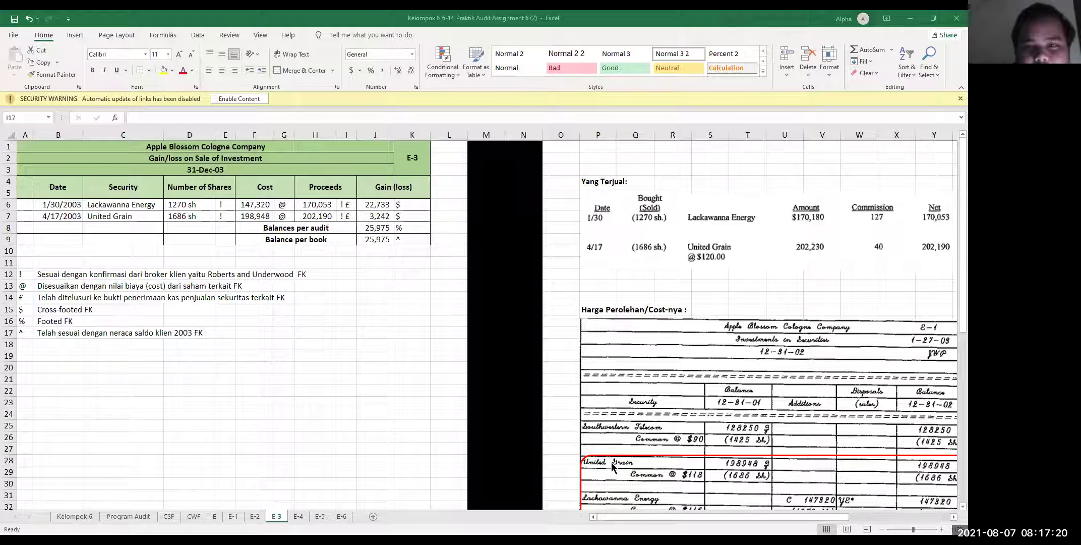
{"action": "left_click_drag", "start_coordinate": [614, 516], "coordinate": [674, 514]}
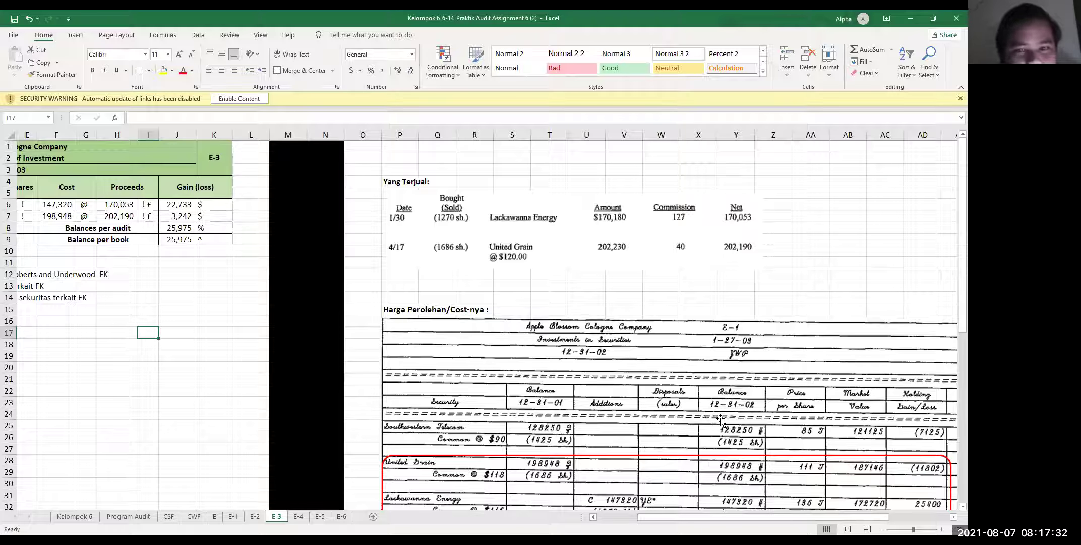
{"action": "scroll", "coordinate": [718, 419], "scroll_direction": "down", "scroll_amount": 4}
{"action": "scroll", "coordinate": [718, 419], "scroll_direction": "right", "scroll_amount": 3}
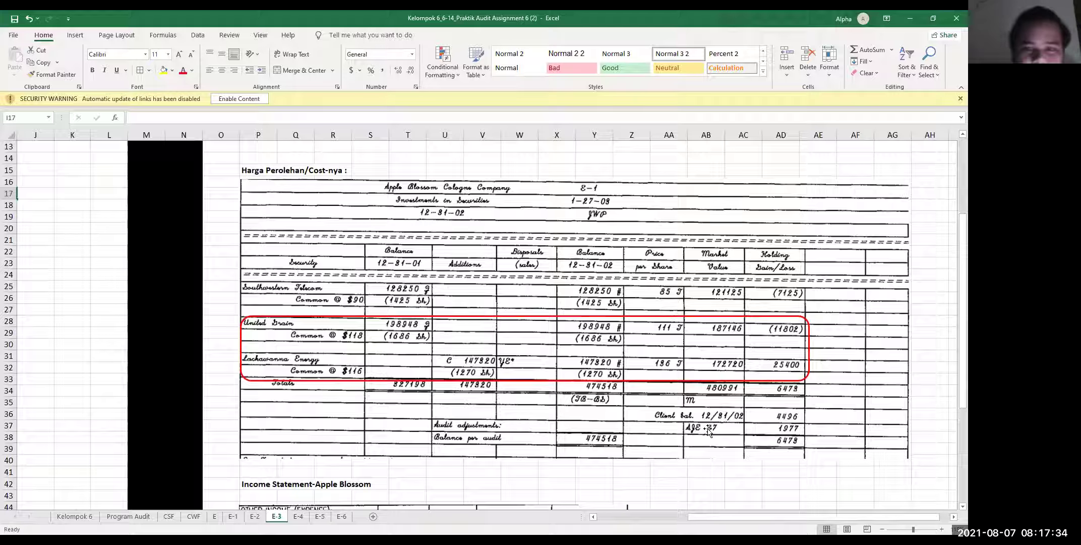
{"action": "scroll", "coordinate": [702, 431], "scroll_direction": "up", "scroll_amount": 4}
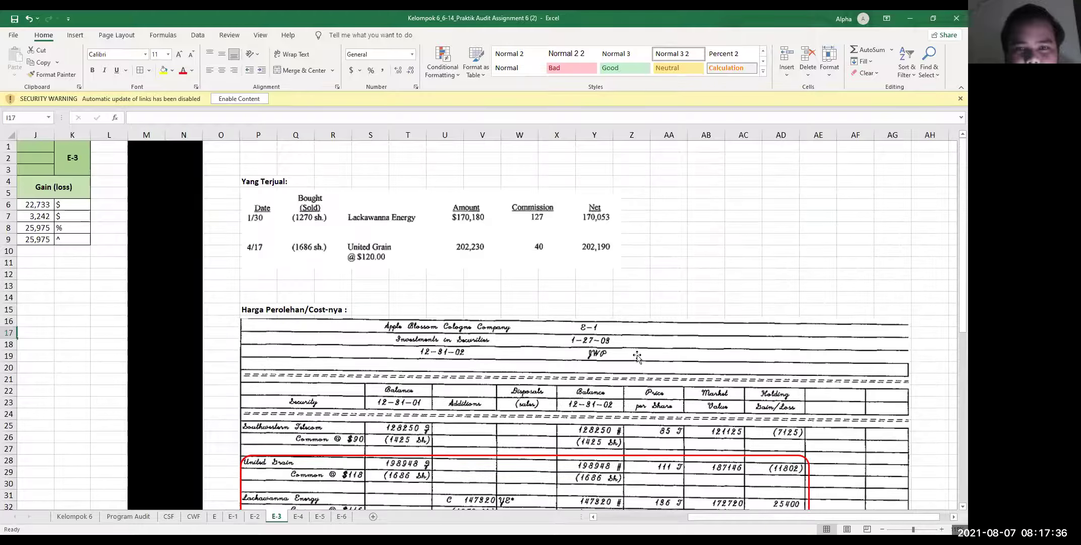
{"action": "left_click_drag", "start_coordinate": [735, 516], "coordinate": [654, 504]}
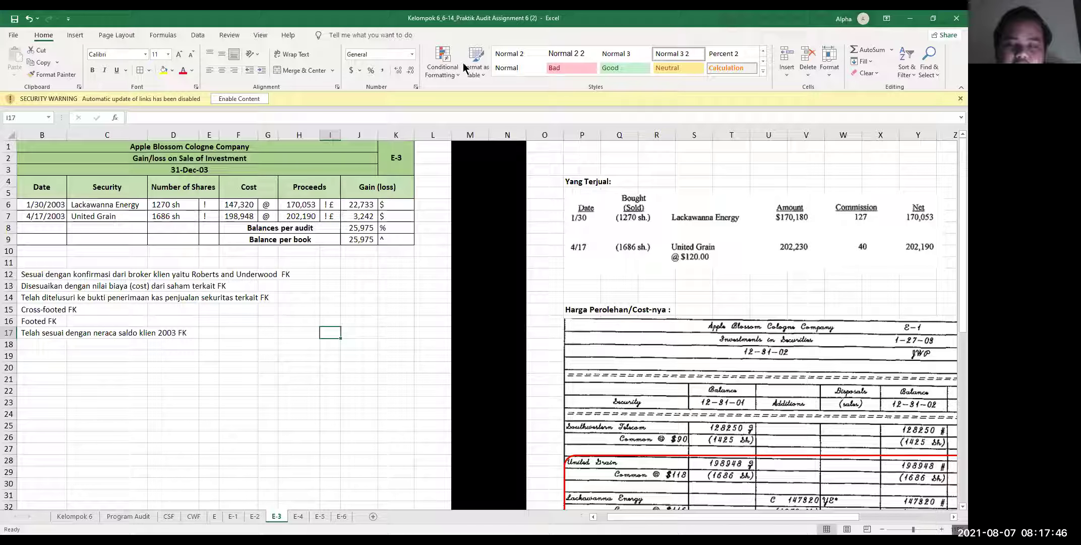
{"action": "left_click", "coordinate": [487, 385]}
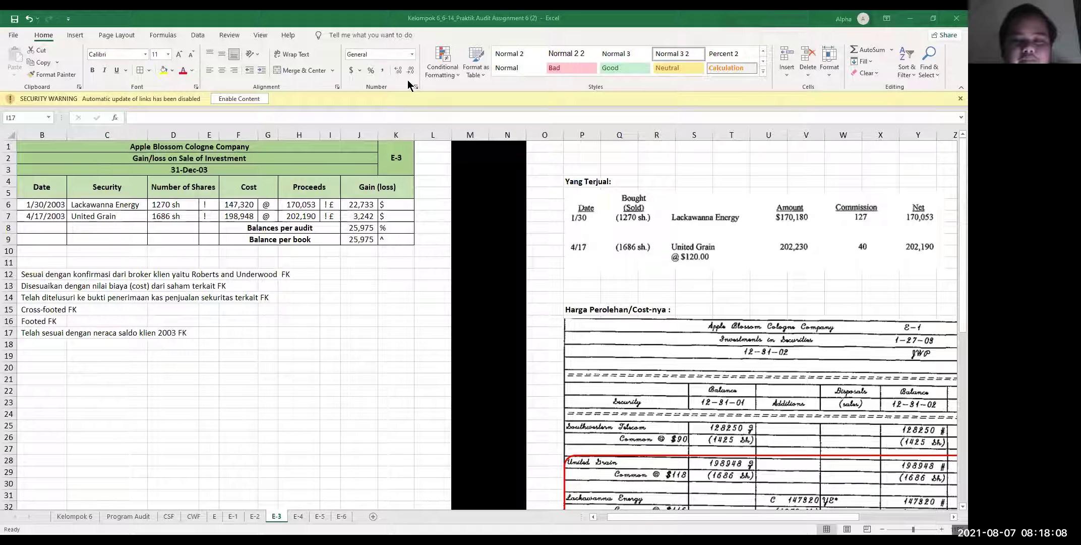
{"action": "left_click", "coordinate": [620, 524]}
{"action": "scroll", "coordinate": [621, 524], "scroll_direction": "right", "scroll_amount": 5}
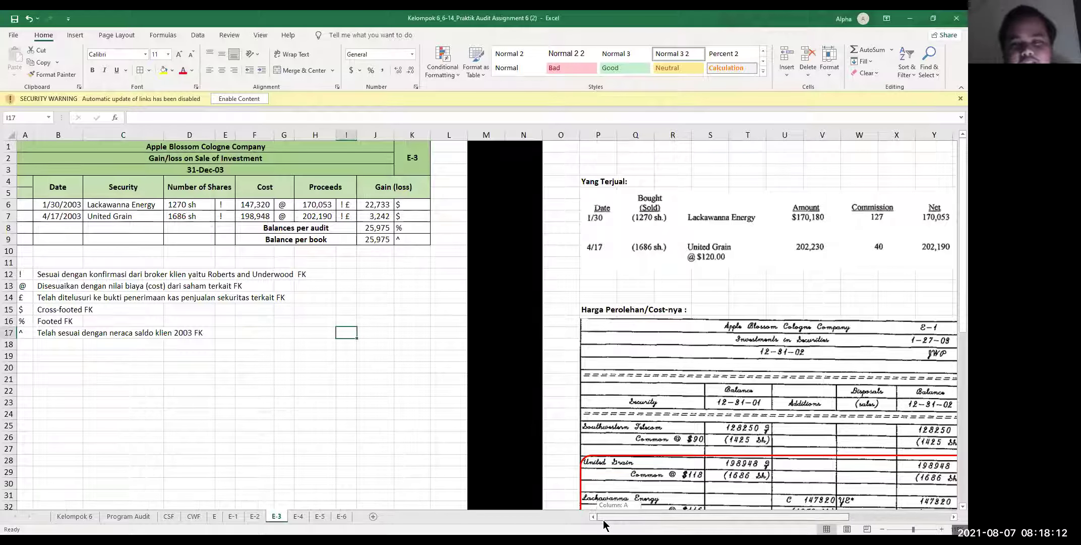
{"action": "left_click_drag", "start_coordinate": [608, 521], "coordinate": [561, 518]}
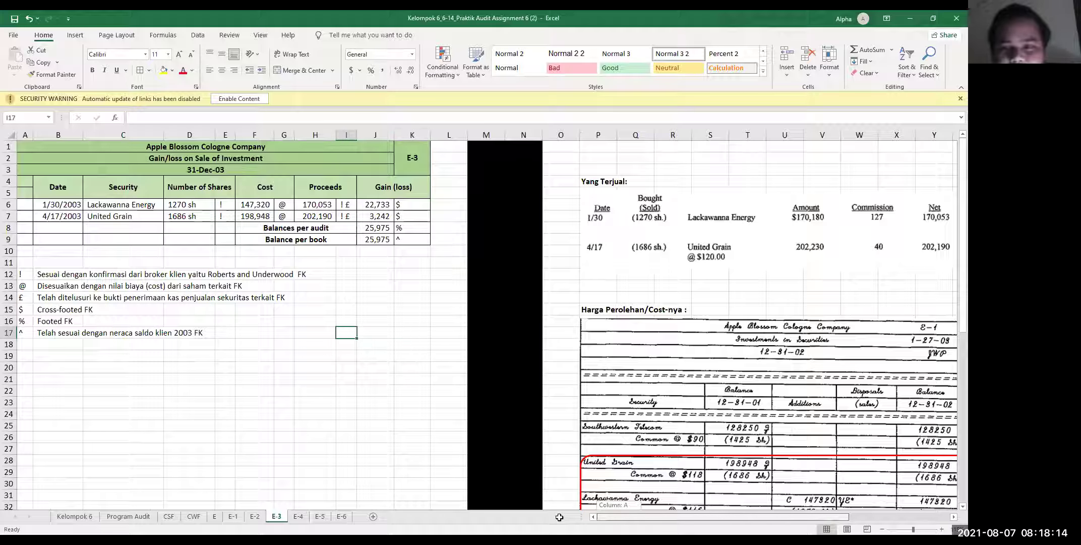
{"action": "left_click", "coordinate": [398, 333]}
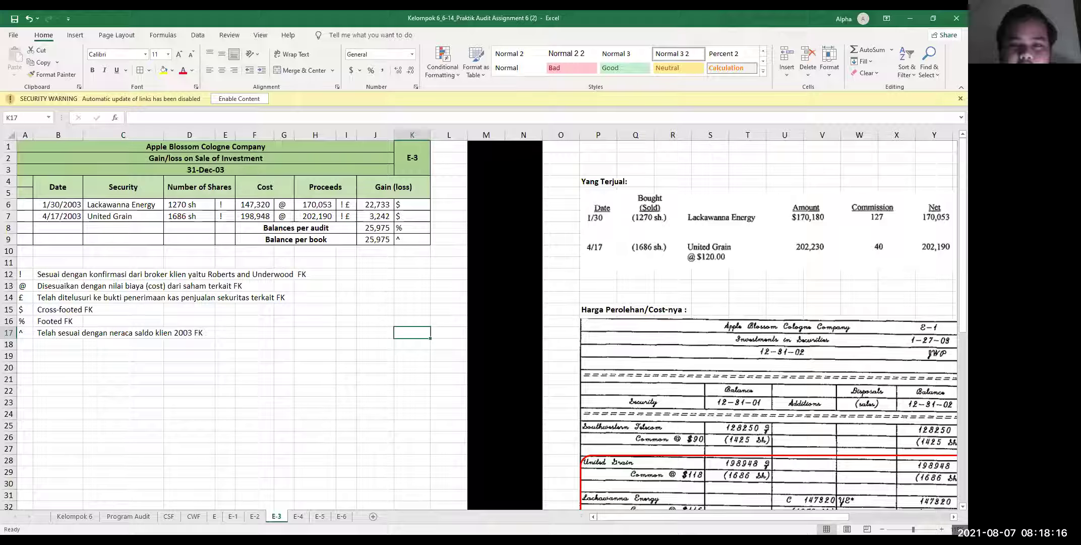
{"action": "key", "text": "ctrl+s"}
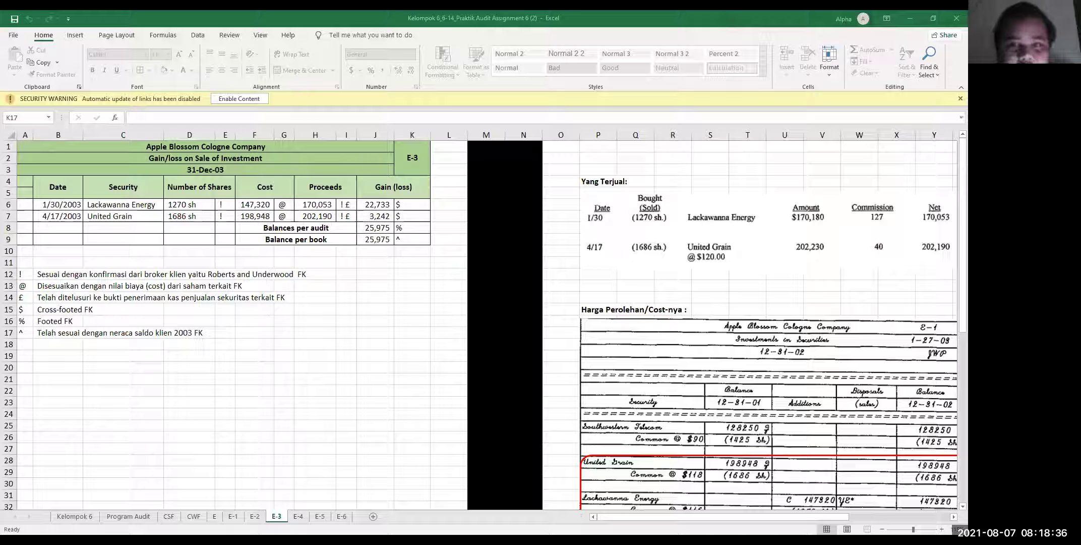
{"action": "key", "text": "F2"}
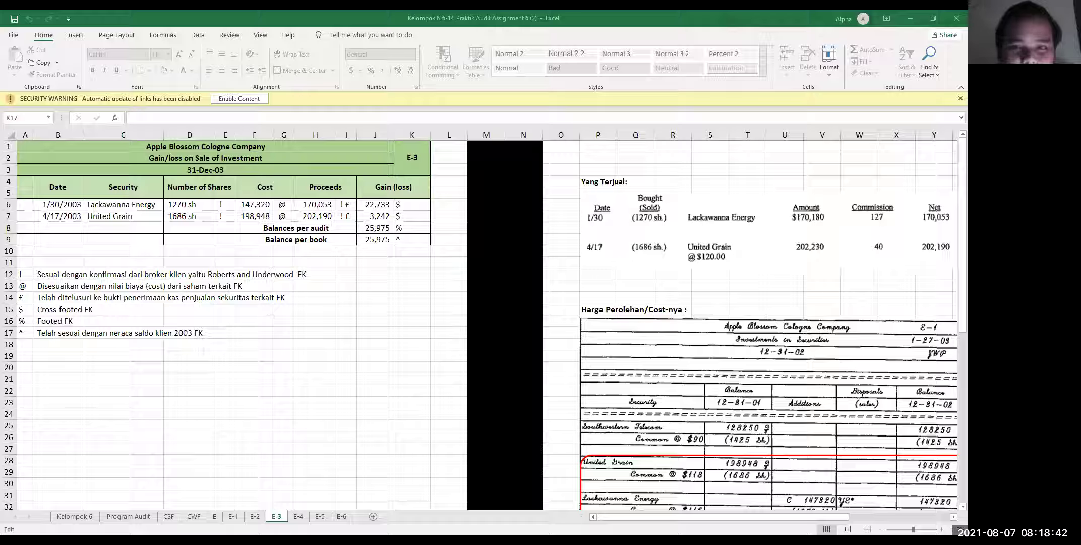
{"action": "key", "text": "Escape"}
{"action": "type", "text": "="}
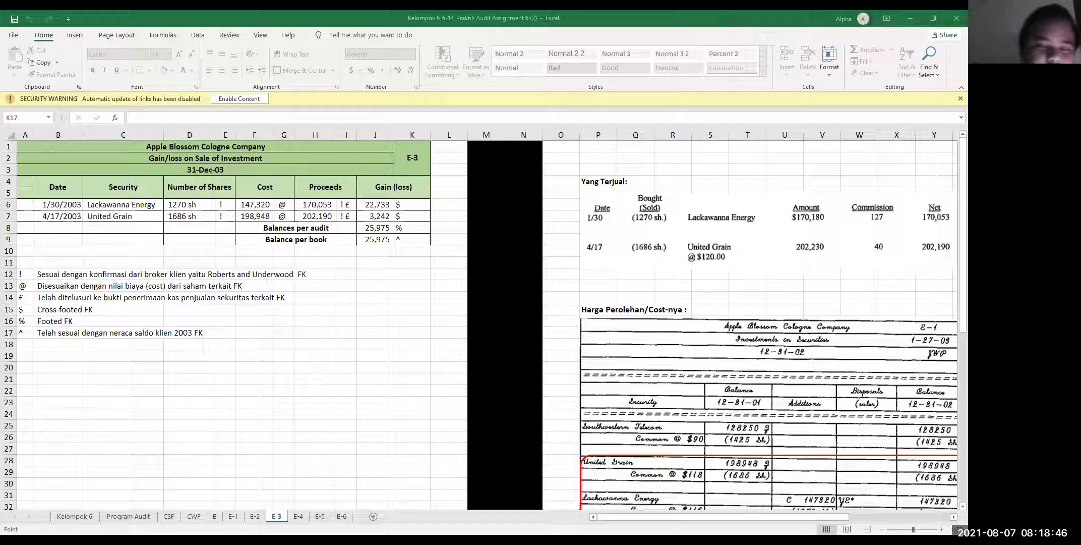
{"action": "type", "text": "="}
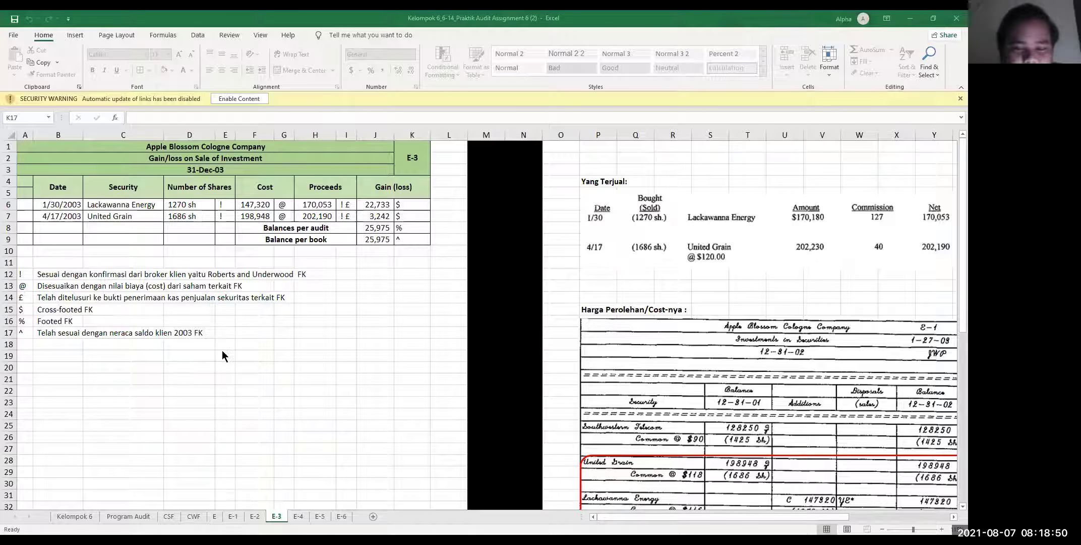
Step: Examine the United Grain and Lackawanna Energy costs in the scanned E-1 schedule and the income statement excerpt on E-3
{"action": "left_click_drag", "start_coordinate": [677, 516], "coordinate": [772, 515]}
{"action": "scroll", "coordinate": [695, 438], "scroll_direction": "down", "scroll_amount": 5}
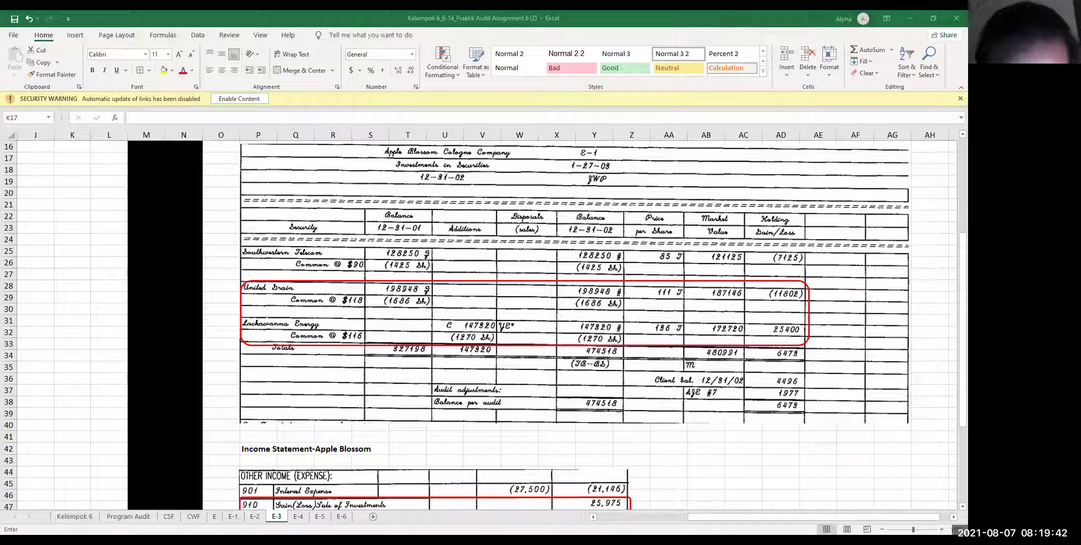
{"action": "key", "text": "Escape"}
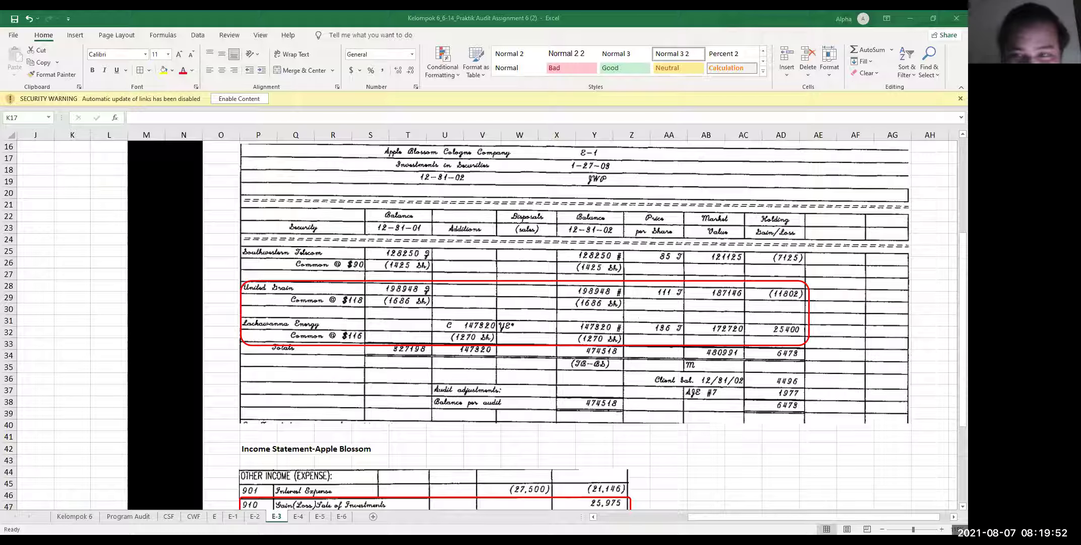
{"action": "key", "text": "F2"}
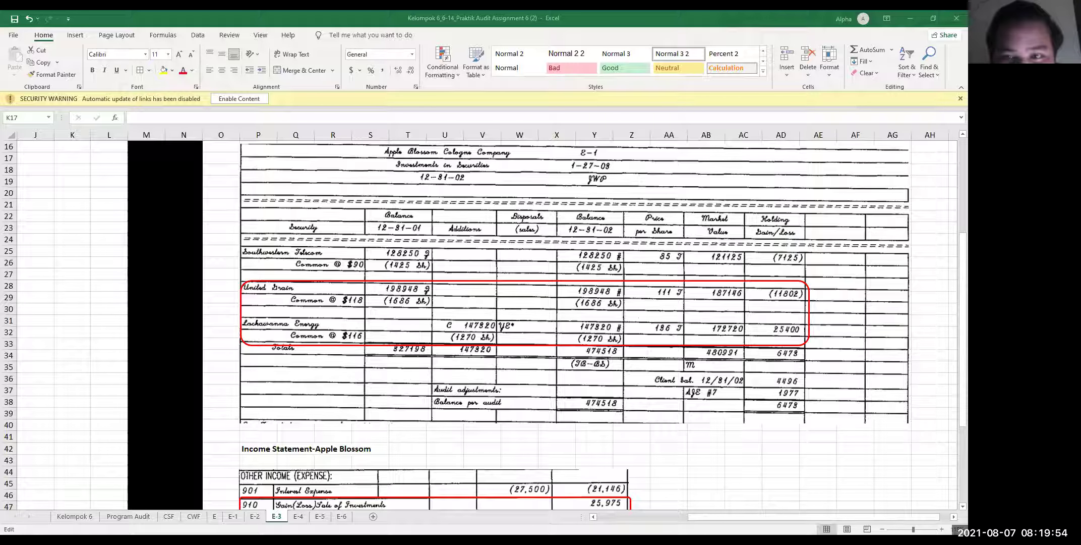
{"action": "key", "text": "Escape"}
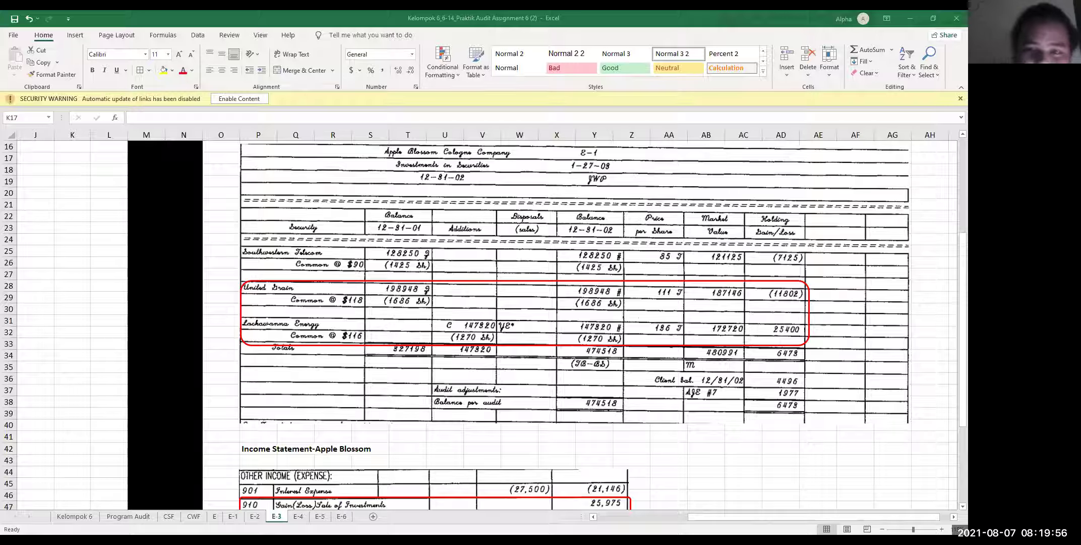
{"action": "key", "text": "F2"}
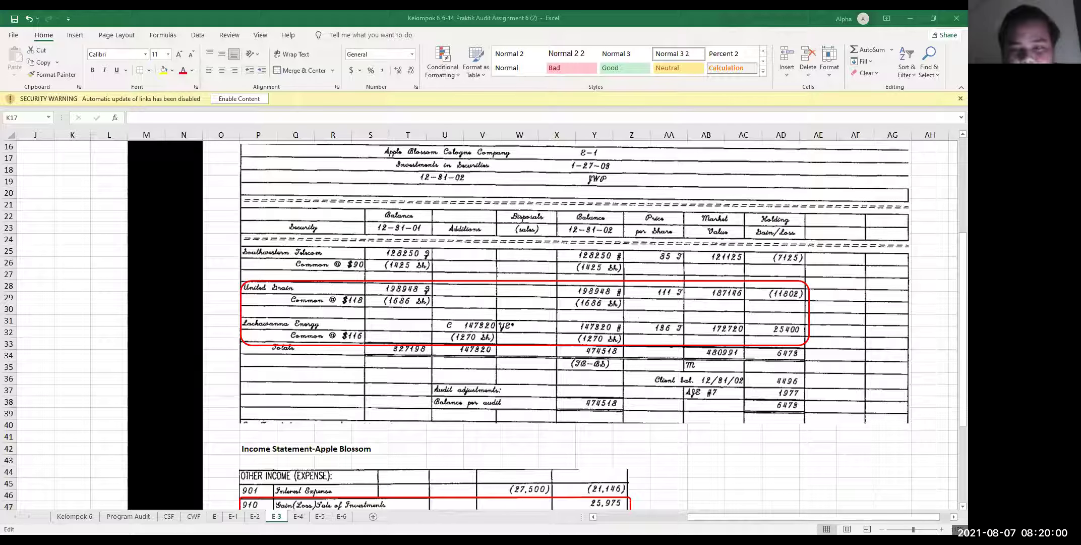
{"action": "key", "text": "Escape"}
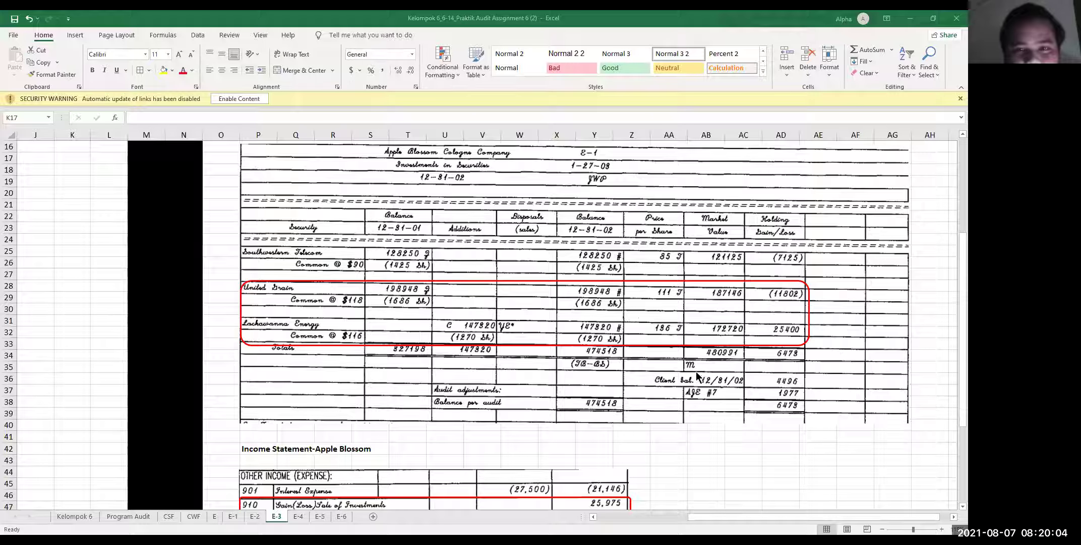
Step: On sheet E-3, trace the total gain on sale of investments to account 910 in the income statement excerpt
{"action": "left_click_drag", "start_coordinate": [713, 516], "coordinate": [575, 514]}
{"action": "scroll", "coordinate": [516, 417], "scroll_direction": "up", "scroll_amount": 5}
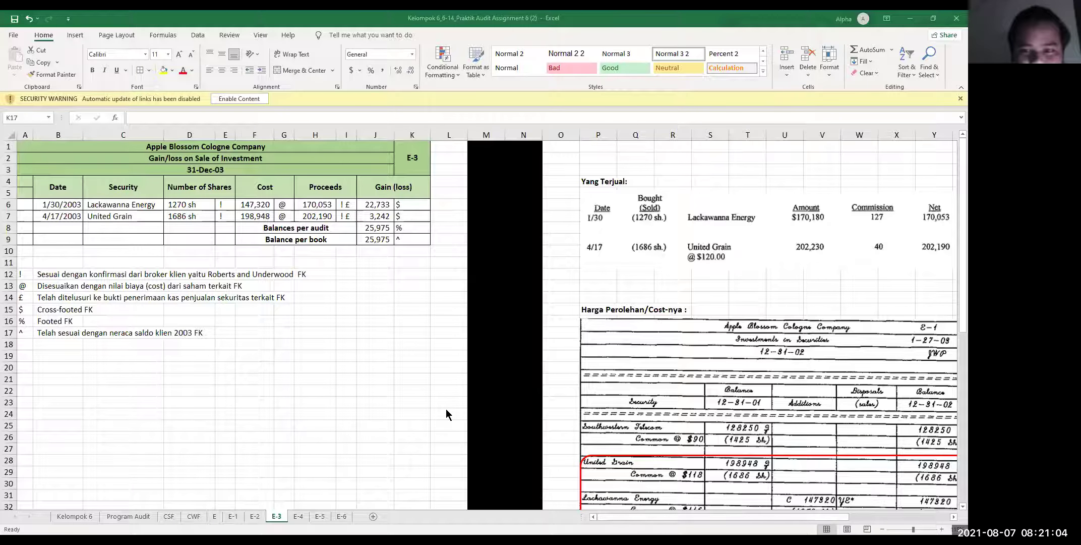
{"action": "scroll", "coordinate": [690, 464], "scroll_direction": "right", "scroll_amount": 3}
{"action": "scroll", "coordinate": [690, 463], "scroll_direction": "down", "scroll_amount": 9}
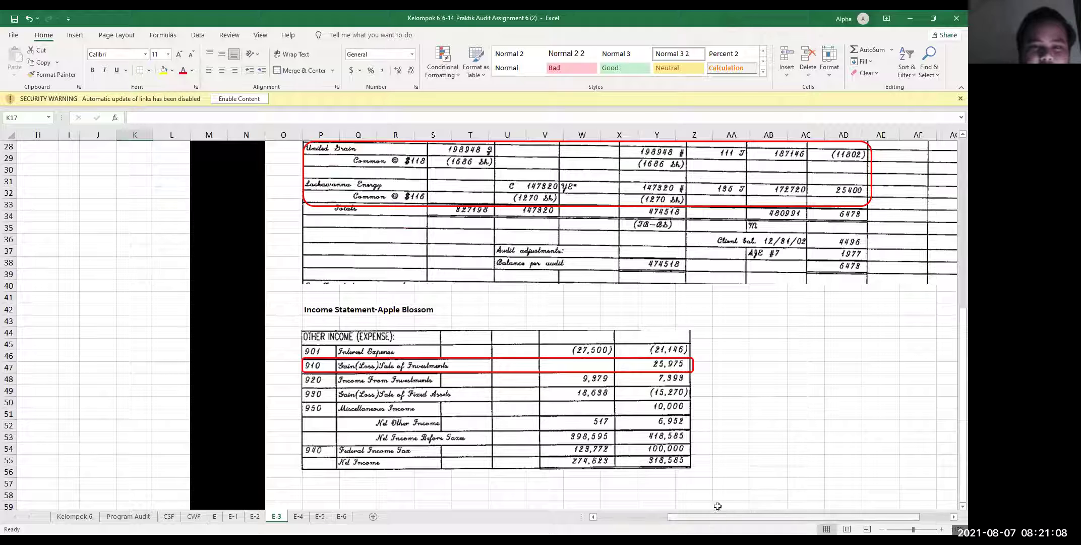
{"action": "scroll", "coordinate": [687, 499], "scroll_direction": "right", "scroll_amount": 1}
{"action": "scroll", "coordinate": [686, 494], "scroll_direction": "up", "scroll_amount": 2}
{"action": "scroll", "coordinate": [678, 491], "scroll_direction": "down", "scroll_amount": 1}
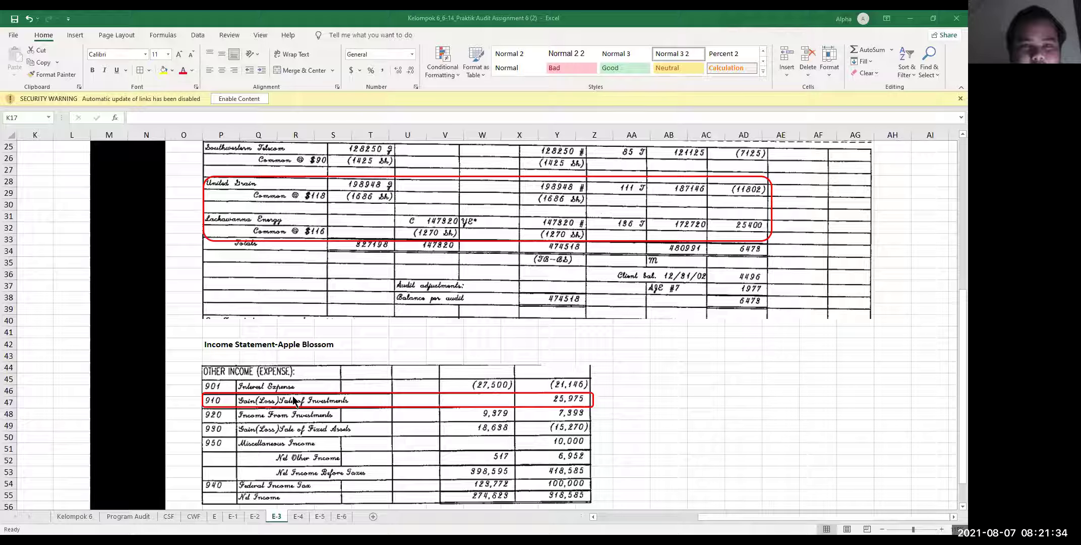
{"action": "scroll", "coordinate": [386, 487], "scroll_direction": "up", "scroll_amount": 5}
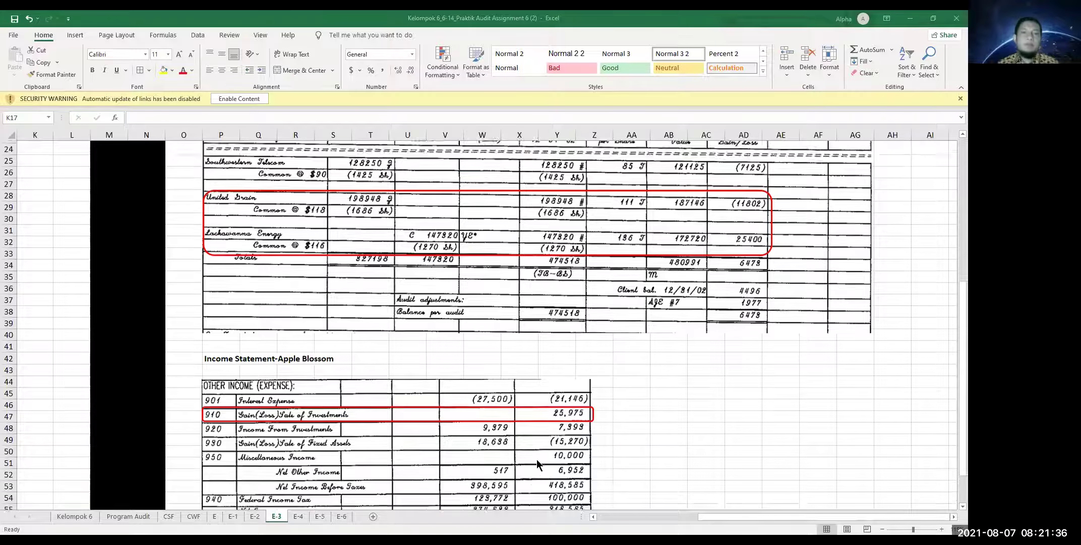
{"action": "scroll", "coordinate": [397, 479], "scroll_direction": "up", "scroll_amount": 3}
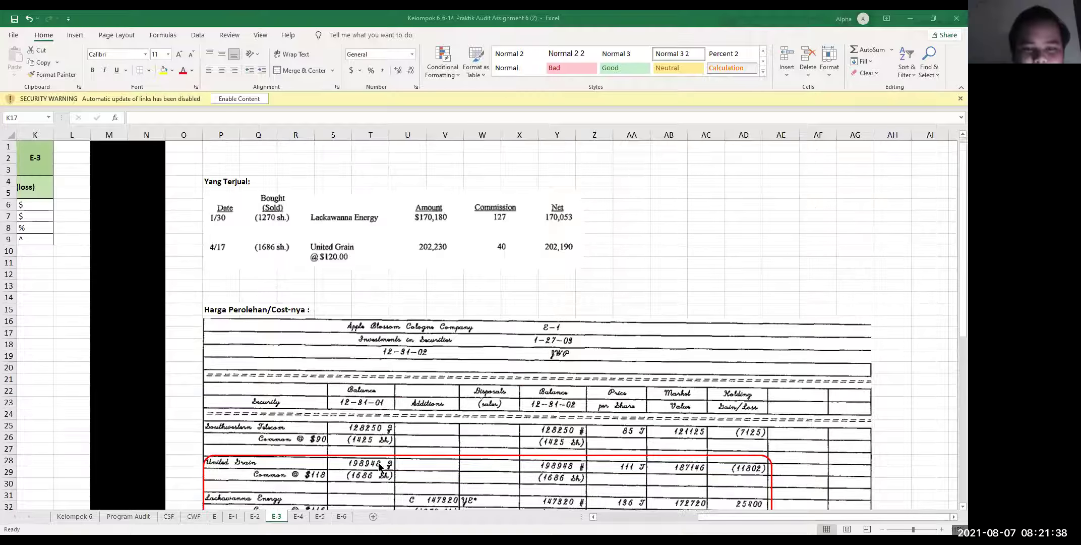
Step: On sheet E-4, recheck the sum formula in G39 against the bought and sold transactions in the scanned broker letter
{"action": "left_click", "coordinate": [298, 516]}
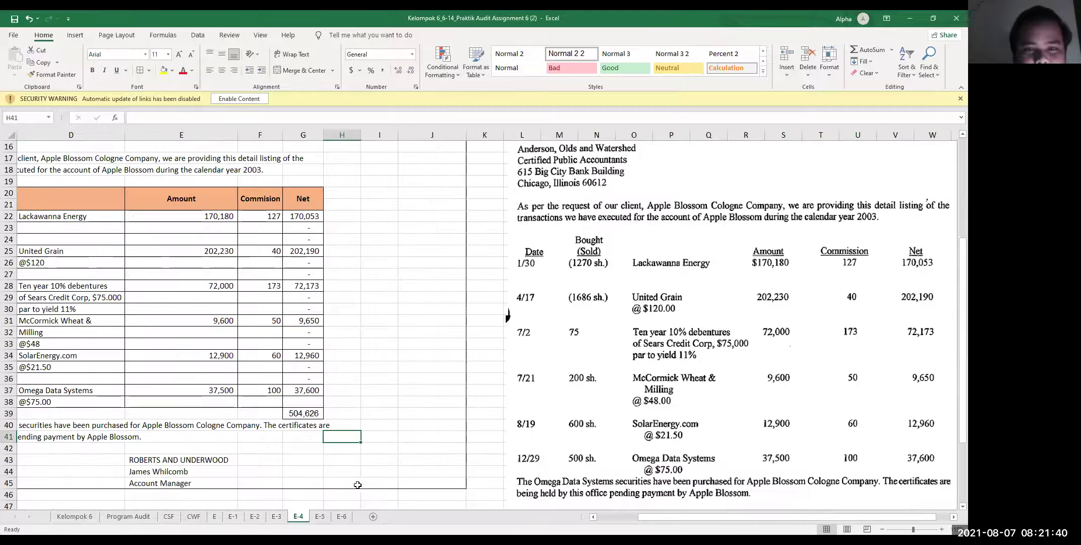
{"action": "left_click", "coordinate": [315, 414]}
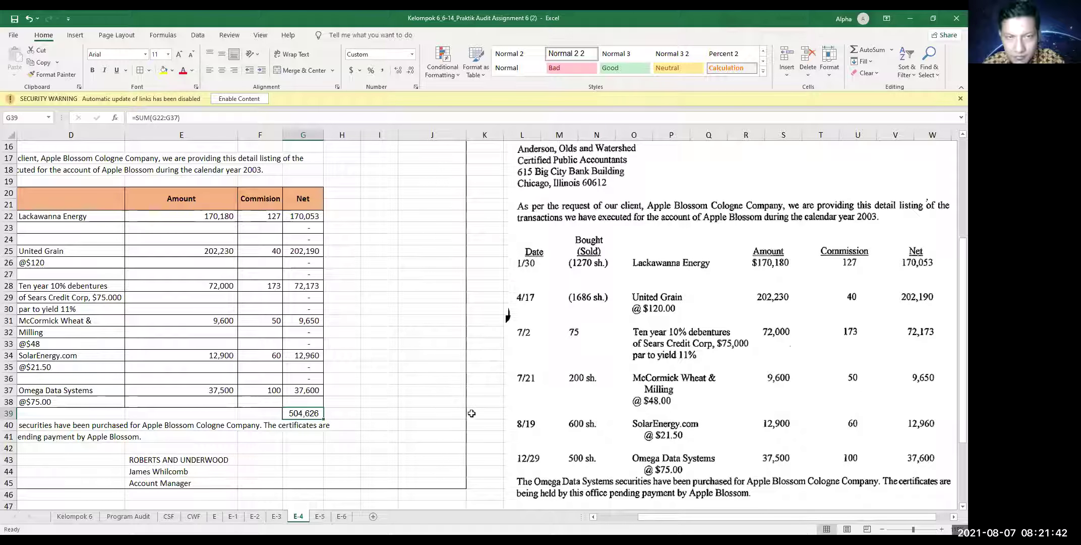
{"action": "scroll", "coordinate": [661, 521], "scroll_direction": "right", "scroll_amount": 1}
{"action": "scroll", "coordinate": [705, 473], "scroll_direction": "down", "scroll_amount": 2}
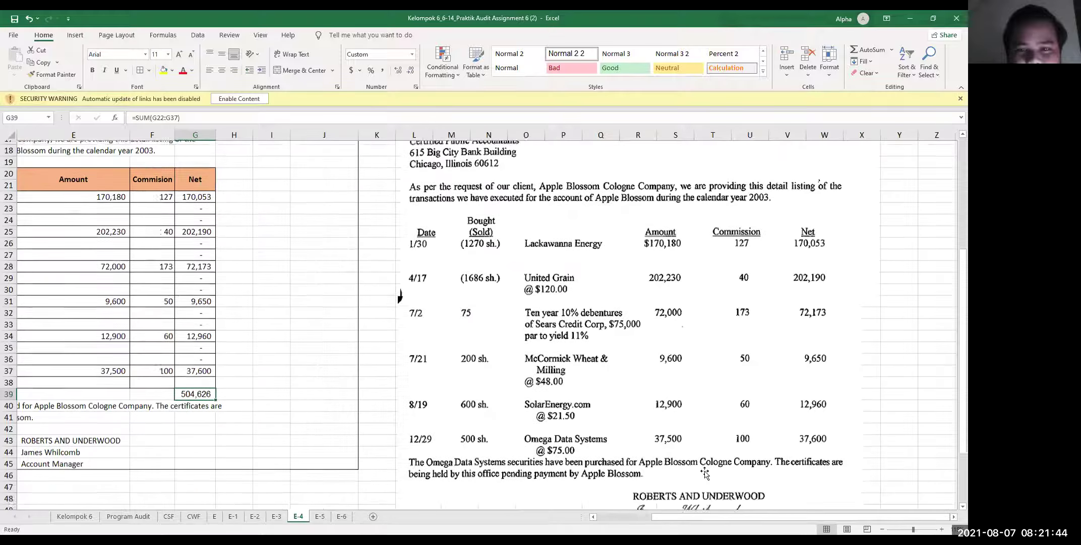
{"action": "scroll", "coordinate": [705, 472], "scroll_direction": "up", "scroll_amount": 1}
{"action": "scroll", "coordinate": [704, 472], "scroll_direction": "up", "scroll_amount": 1}
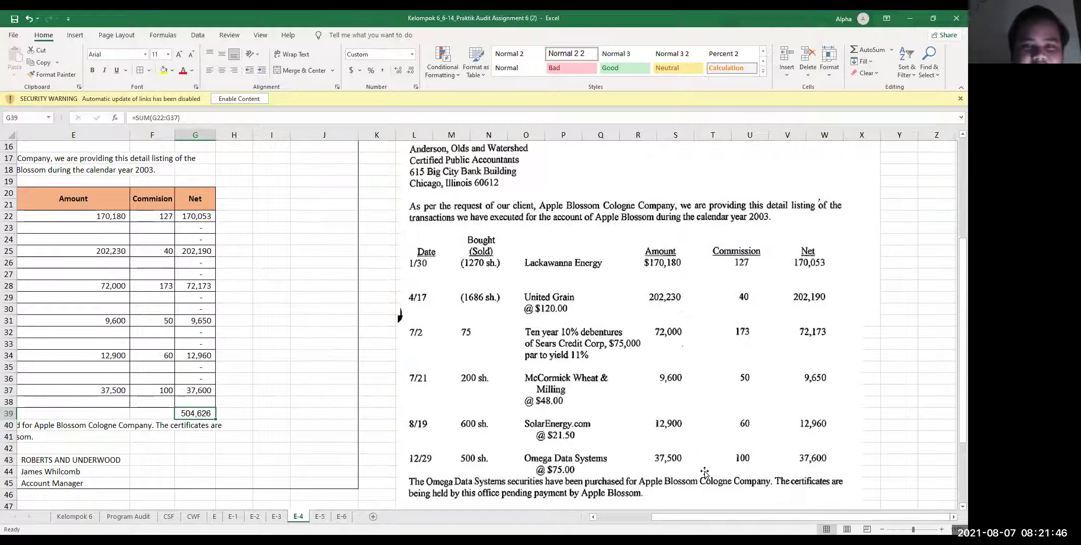
{"action": "left_click", "coordinate": [376, 412]}
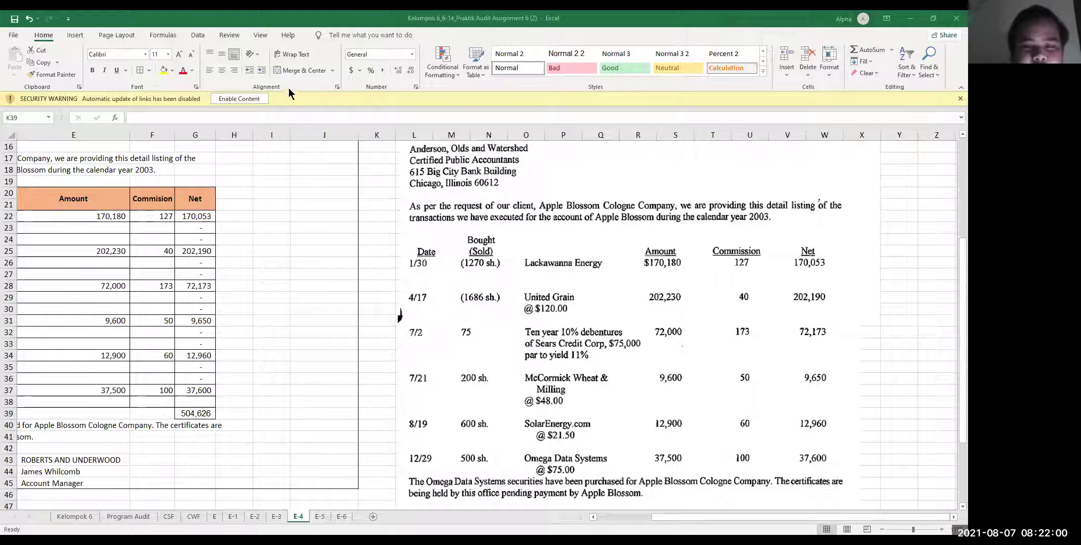
{"action": "key", "text": "F2"}
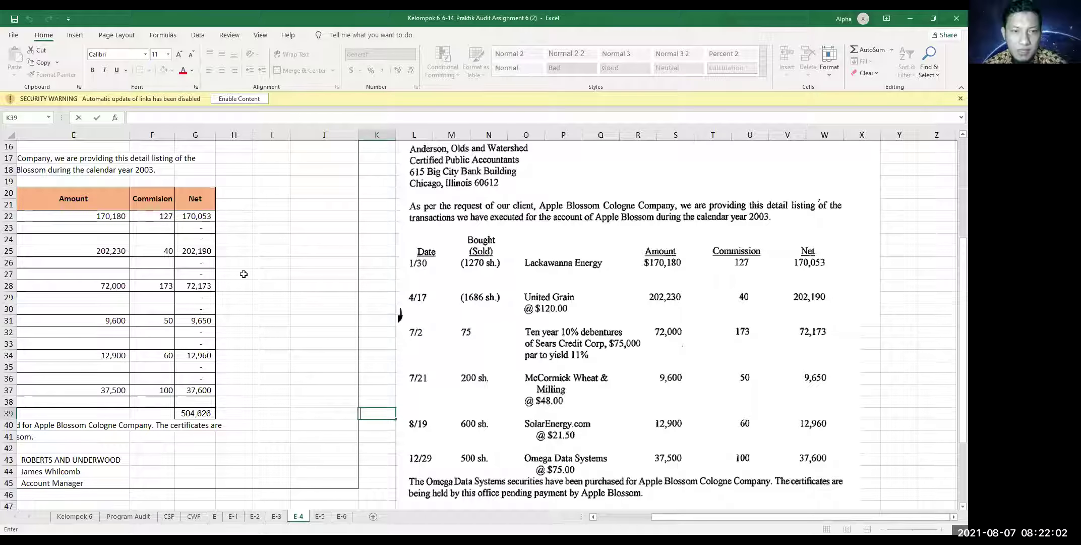
Step: Subtotal the net amounts of the two sold securities, Lackawanna Energy and United Grain, in H25 with =G22+G25
{"action": "left_click", "coordinate": [235, 251]}
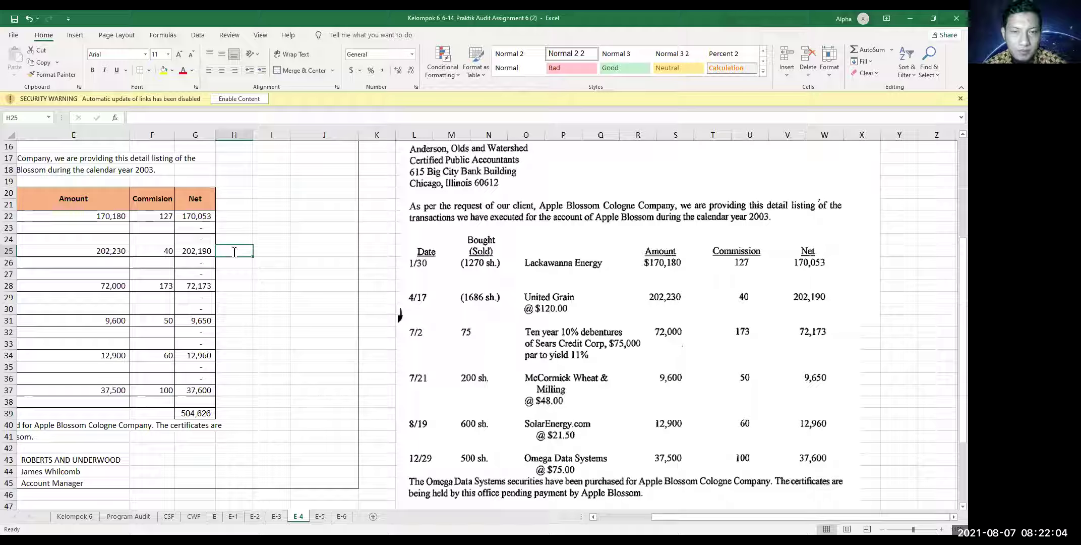
{"action": "type", "text": "="}
{"action": "key", "text": "Up"}
{"action": "key", "text": "Up"}
{"action": "key", "text": "Up"}
{"action": "key", "text": "Left"}
{"action": "type", "text": "+"}
{"action": "key", "text": "Left"}
{"action": "key", "text": "Return"}
Step: Subtotal the net amounts of the four purchased securities in H28 with =G28+G31+G34+G37
{"action": "left_click", "coordinate": [238, 281]}
{"action": "type", "text": "="}
{"action": "key", "text": "Left"}
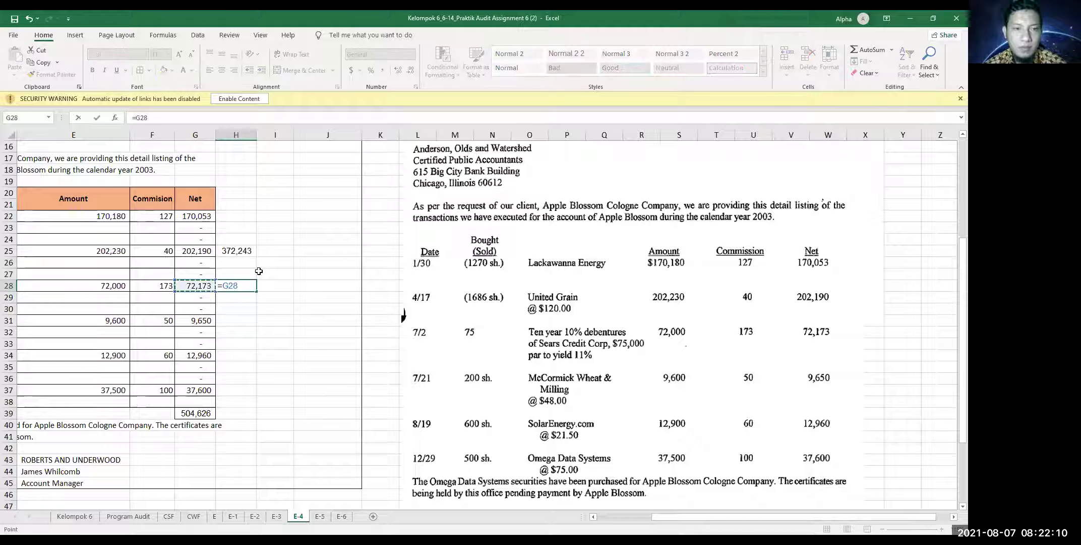
{"action": "type", "text": "+"}
{"action": "key", "text": "Down"}
{"action": "key", "text": "Down"}
{"action": "key", "text": "Down"}
{"action": "key", "text": "Left"}
{"action": "type", "text": "+"}
{"action": "key", "text": "Down"}
{"action": "key", "text": "Down"}
{"action": "key", "text": "Down"}
{"action": "key", "text": "Down"}
{"action": "key", "text": "Down"}
{"action": "key", "text": "Down"}
{"action": "key", "text": "Left"}
{"action": "type", "text": "+"}
{"action": "key", "text": "Down"}
{"action": "key", "text": "Down"}
{"action": "key", "text": "Down"}
{"action": "key", "text": "Down"}
{"action": "key", "text": "Down"}
{"action": "key", "text": "Down"}
{"action": "key", "text": "Left"}
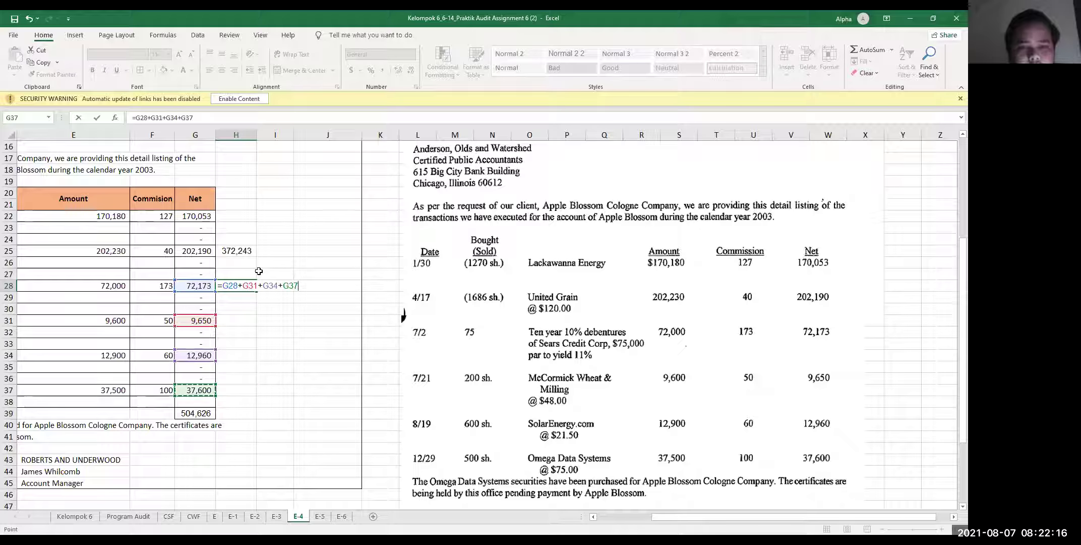
{"action": "key", "text": "Return"}
Step: Replace the net total formula in G39 with =H25 so that it covers only the sold securities
{"action": "key", "text": "Down"}
{"action": "key", "text": "Down"}
{"action": "key", "text": "Down"}
{"action": "key", "text": "Down"}
{"action": "key", "text": "Down"}
{"action": "key", "text": "Down"}
{"action": "key", "text": "Down"}
{"action": "key", "text": "Down"}
{"action": "key", "text": "Down"}
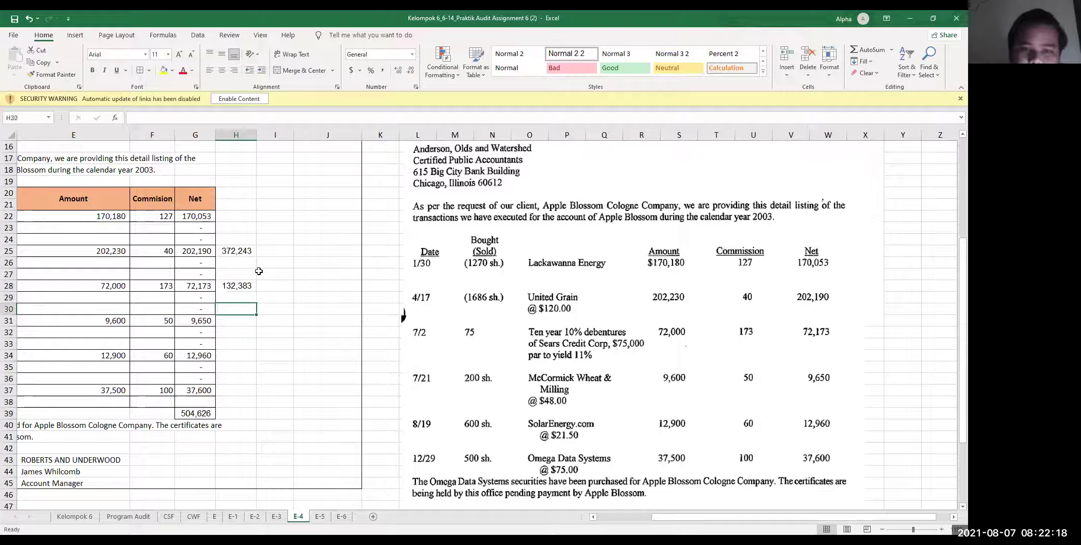
{"action": "key", "text": "Left"}
{"action": "key", "text": "Left"}
{"action": "key", "text": "Right"}
{"action": "key", "text": "Down"}
{"action": "type", "text": "="}
{"action": "key", "text": "Up"}
{"action": "key", "text": "Up"}
{"action": "key", "text": "Up"}
{"action": "key", "text": "Up"}
{"action": "key", "text": "Up"}
{"action": "key", "text": "Up"}
{"action": "key", "text": "Up"}
{"action": "key", "text": "Up"}
{"action": "key", "text": "Up"}
{"action": "key", "text": "Up"}
{"action": "key", "text": "Up"}
{"action": "key", "text": "Up"}
{"action": "key", "text": "Up"}
{"action": "key", "text": "Up"}
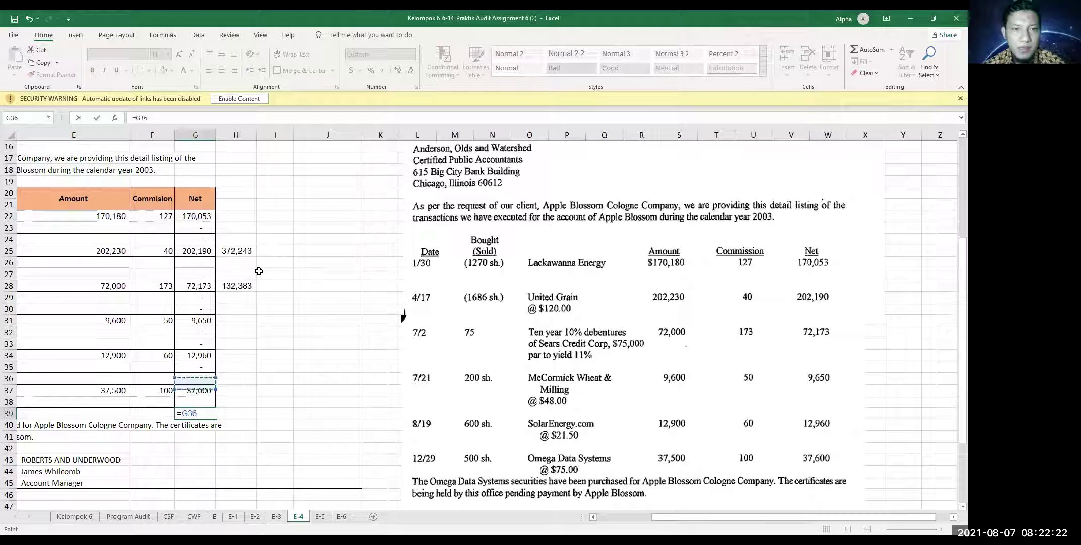
{"action": "key", "text": "Right"}
{"action": "type", "text": "-"}
{"action": "key", "text": "Right"}
{"action": "key", "text": "Up"}
{"action": "key", "text": "Up"}
{"action": "key", "text": "Up"}
{"action": "key", "text": "Up"}
{"action": "key", "text": "Up"}
{"action": "key", "text": "Up"}
{"action": "key", "text": "Up"}
{"action": "key", "text": "Up"}
{"action": "key", "text": "Up"}
{"action": "key", "text": "Up"}
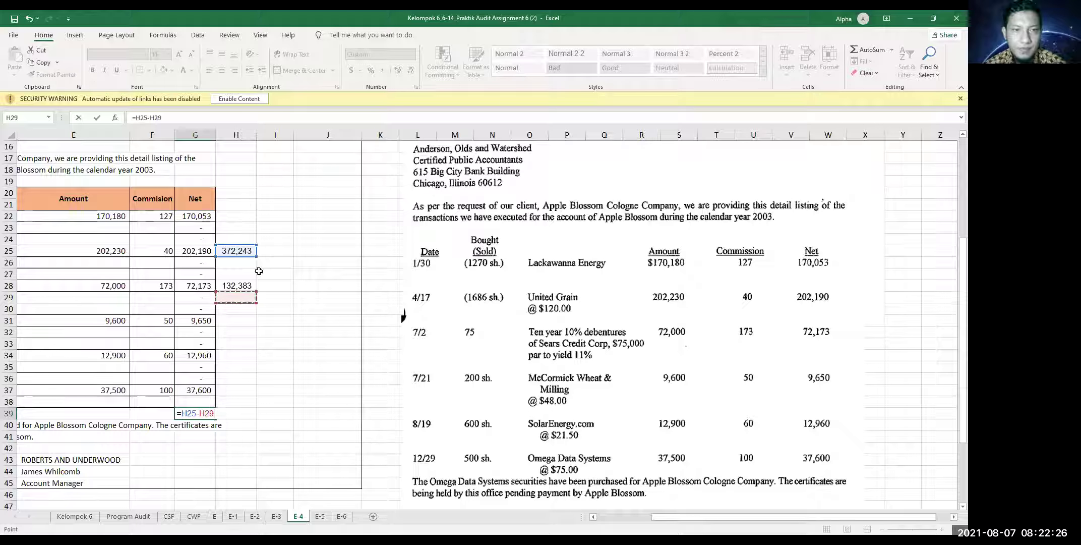
{"action": "key", "text": "Up"}
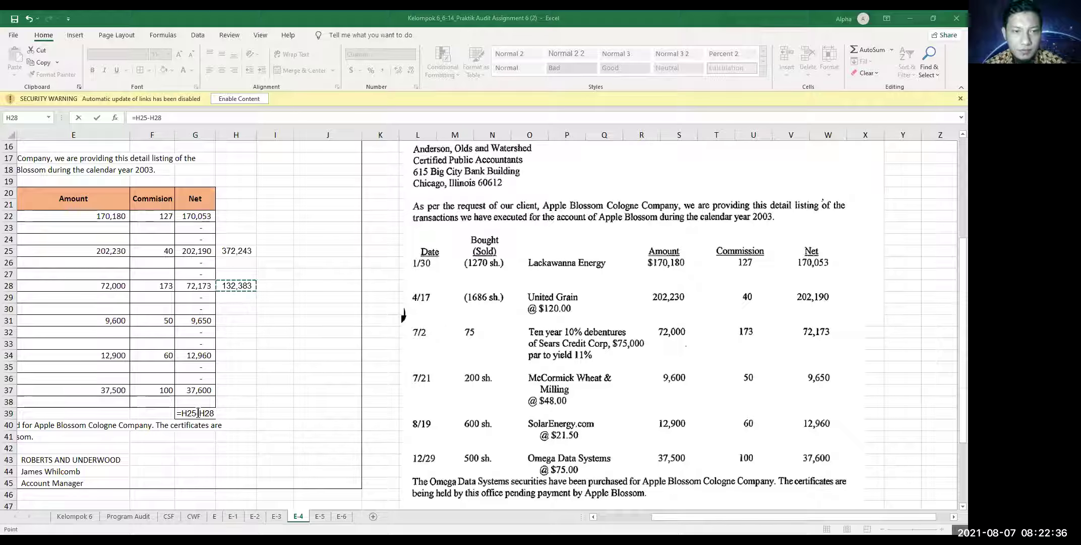
{"action": "key", "text": "BackSpace"}
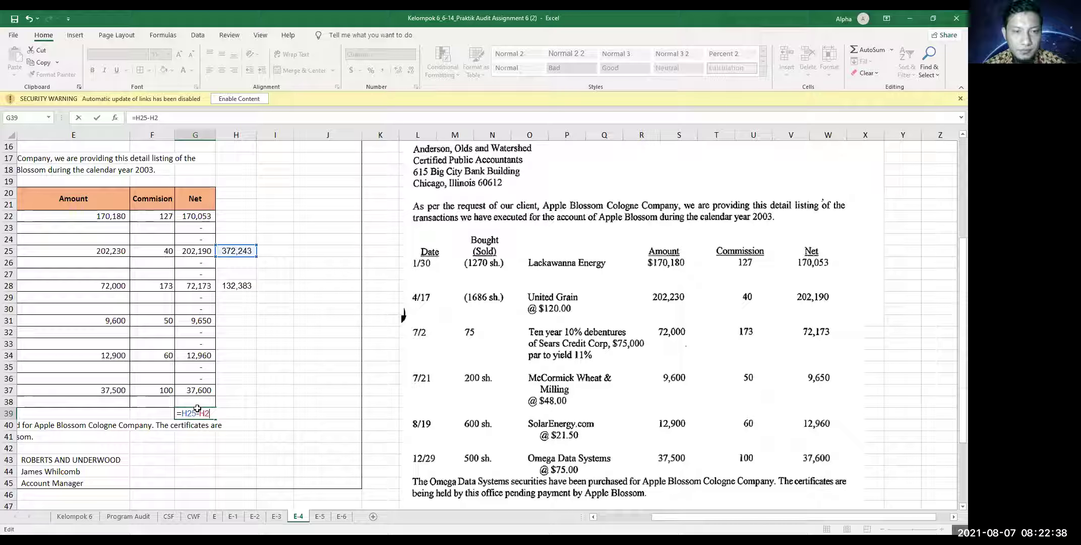
{"action": "key", "text": "Return"}
Step: Label the net total in F39 as "Kas yg diterima" and fit column F's width to the text
{"action": "left_click_drag", "start_coordinate": [664, 516], "coordinate": [615, 511]}
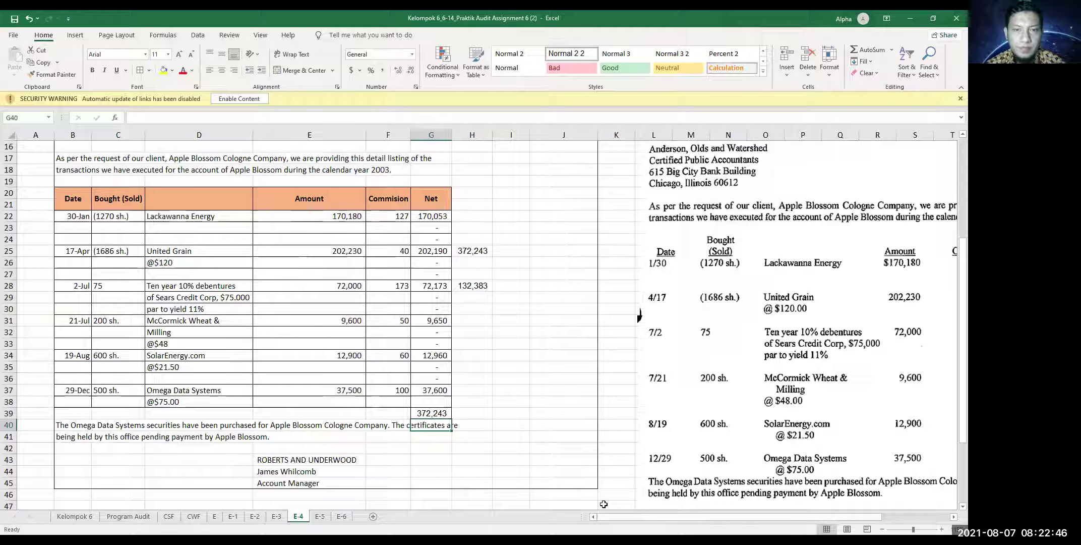
{"action": "left_click", "coordinate": [458, 413]}
{"action": "left_click", "coordinate": [474, 435]}
{"action": "left_click", "coordinate": [487, 457]}
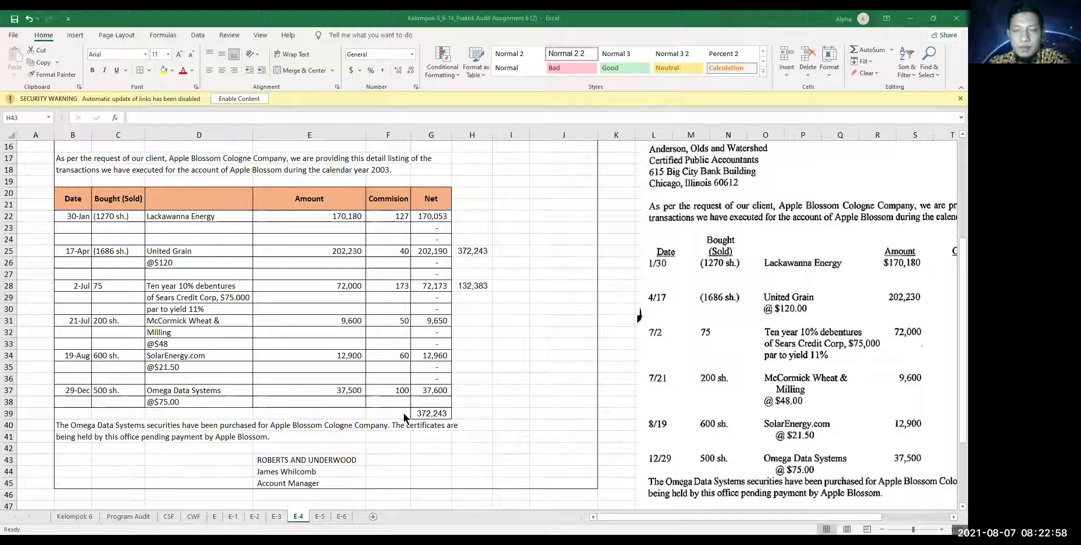
{"action": "left_click", "coordinate": [382, 413]}
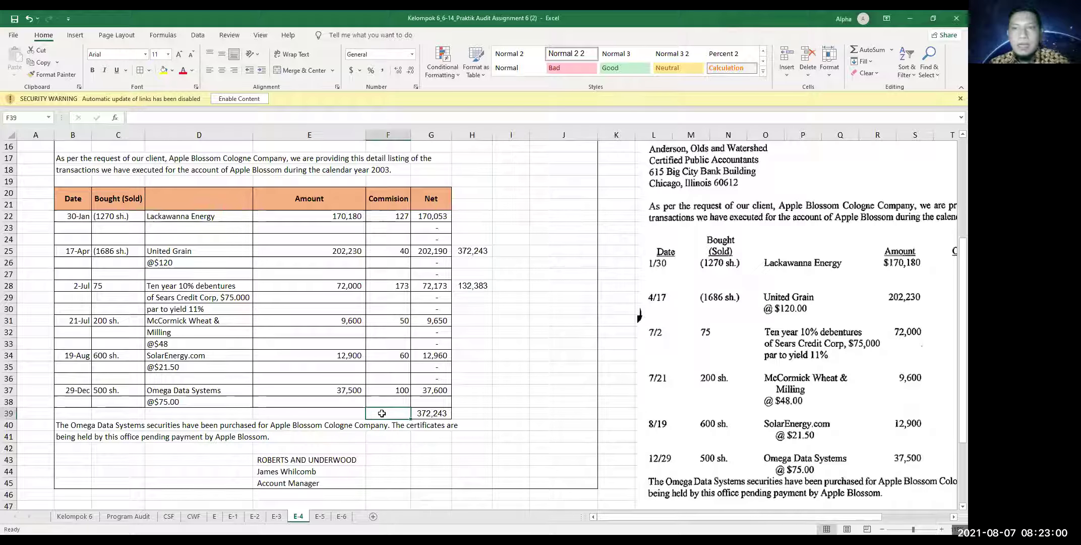
{"action": "type", "text": "Kas yg diterim"}
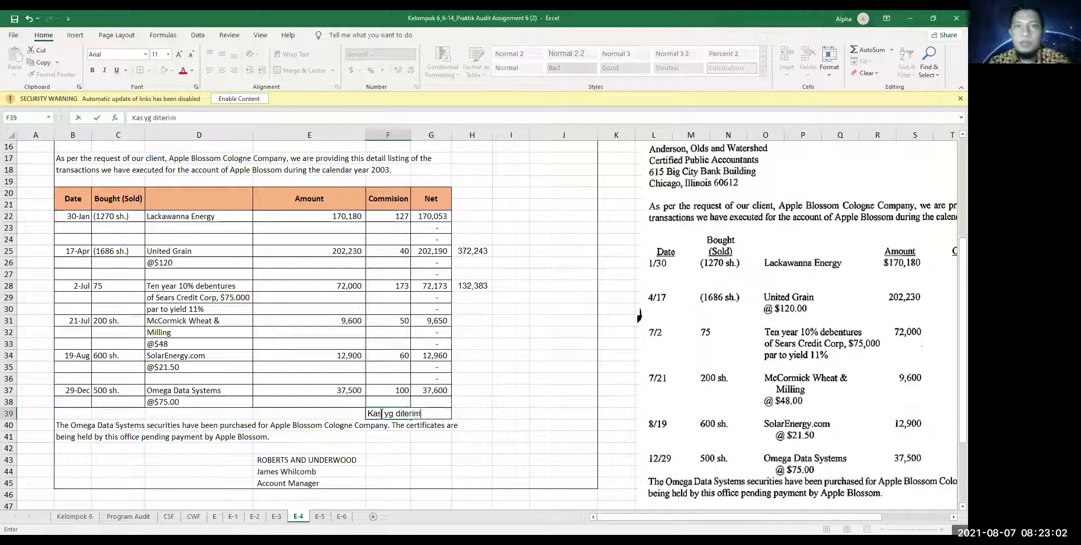
{"action": "key", "text": "Return"}
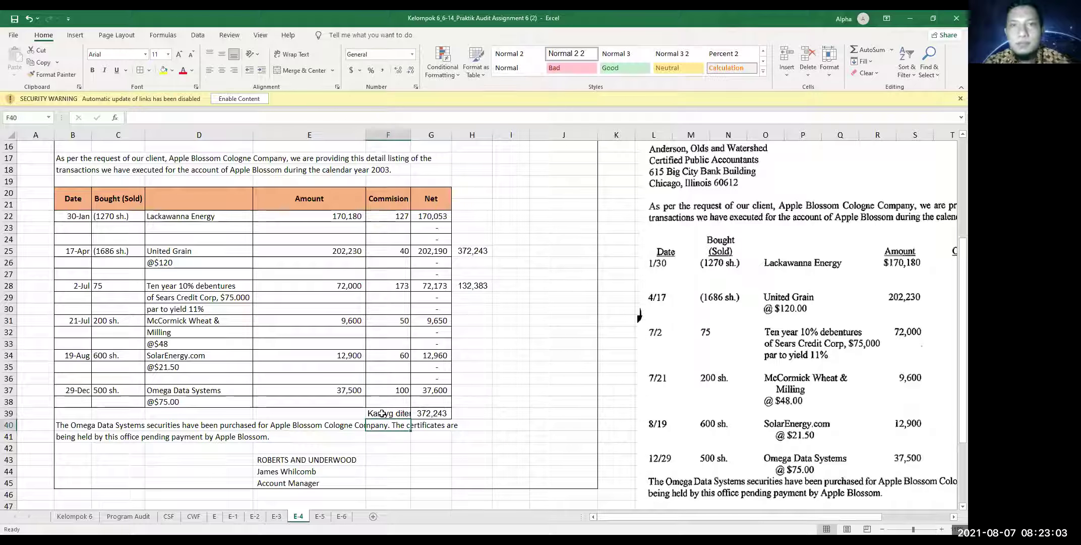
{"action": "double_click", "coordinate": [411, 132]}
{"action": "left_click", "coordinate": [550, 436]}
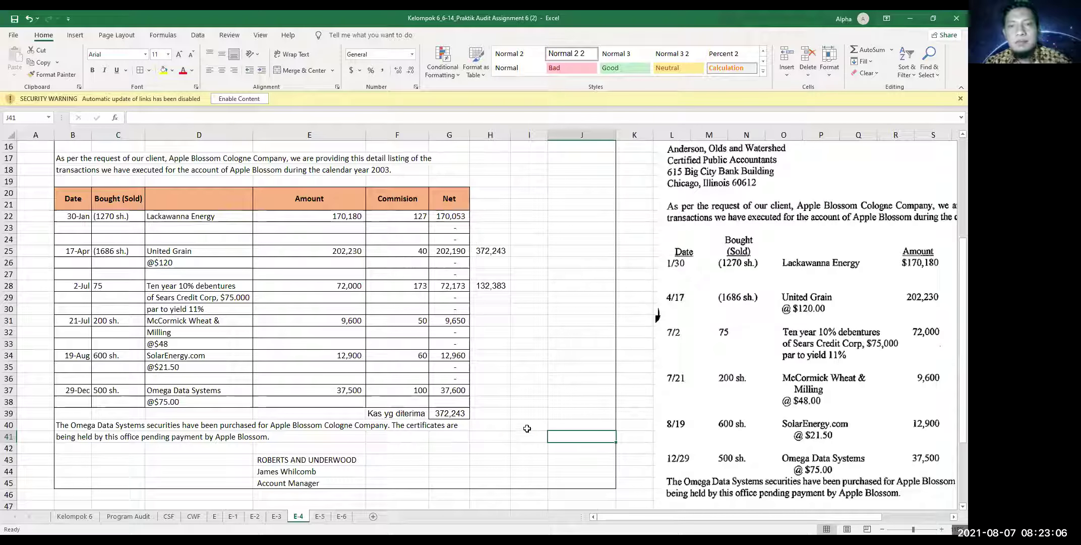
Step: Extend the F39 label to "Kas yg diterima (Sold)" and refit column F's width to it
{"action": "left_click", "coordinate": [387, 413]}
{"action": "left_click", "coordinate": [264, 118]}
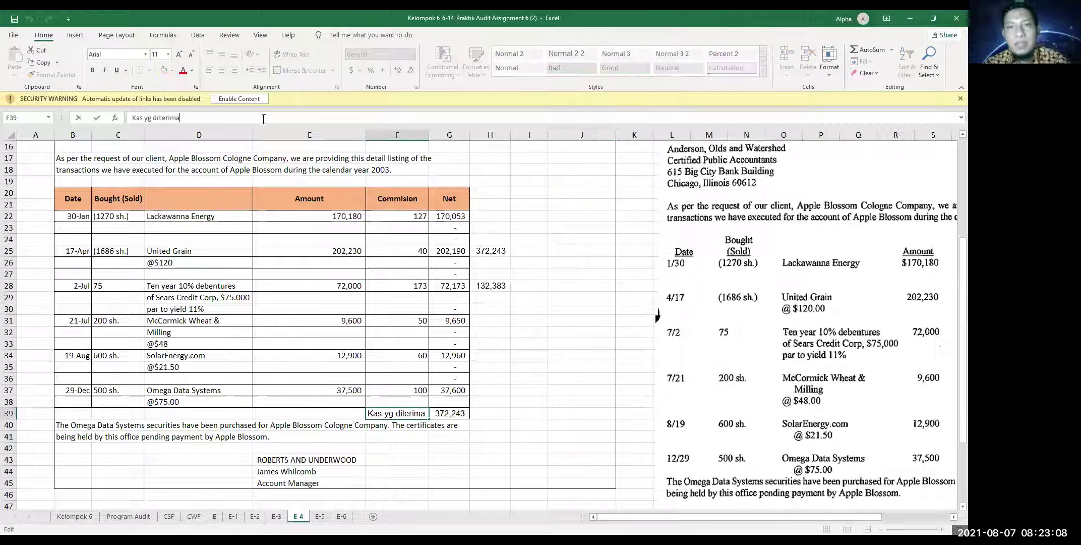
{"action": "type", "text": "(net)"}
{"action": "key", "text": "Return"}
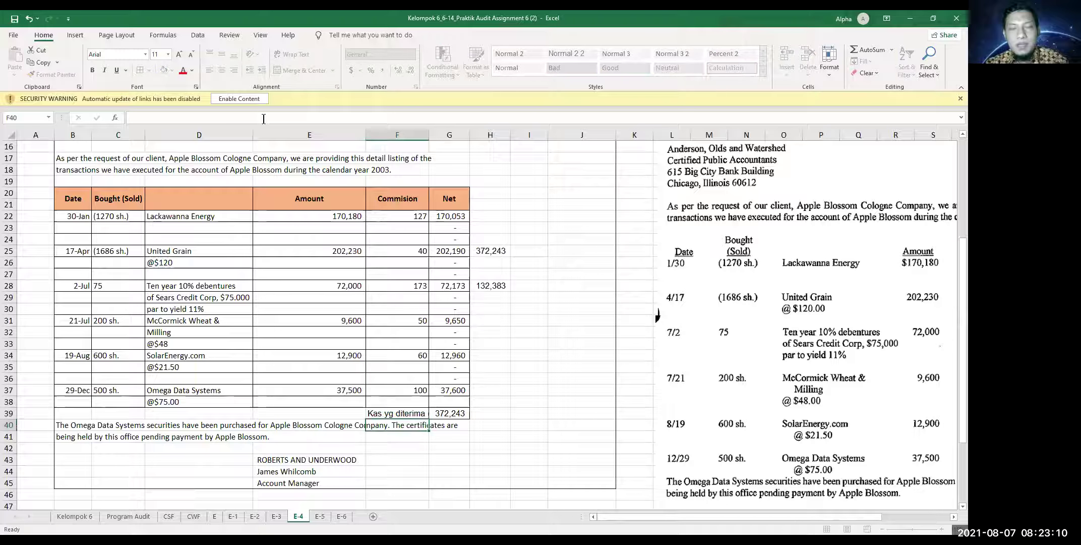
{"action": "double_click", "coordinate": [430, 134]}
{"action": "left_click", "coordinate": [509, 423]}
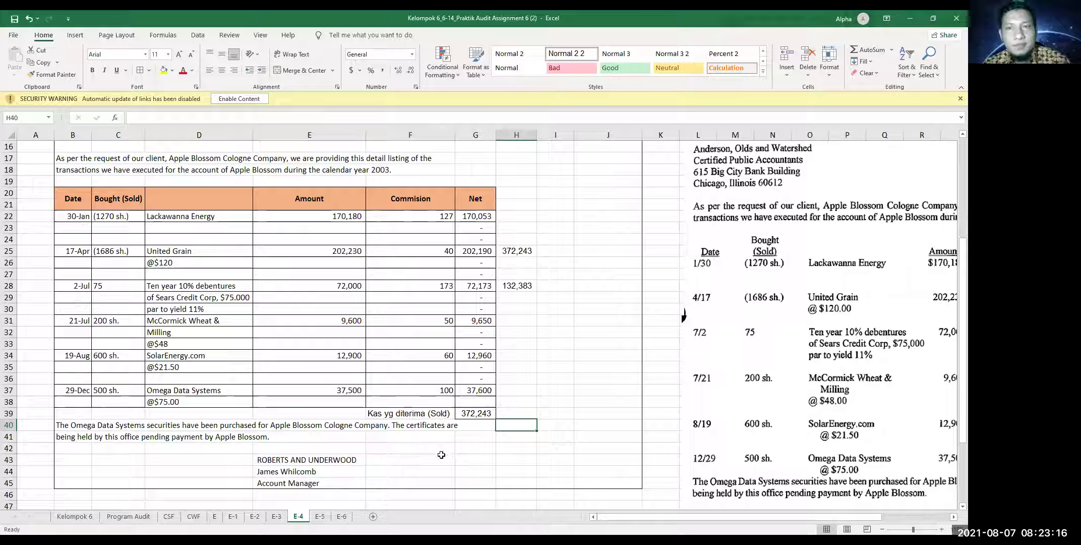
Step: On sheet E-3, recheck the sale proceeds in the gain/loss table against the net amounts in the scanned sales listing
{"action": "left_click", "coordinate": [275, 515]}
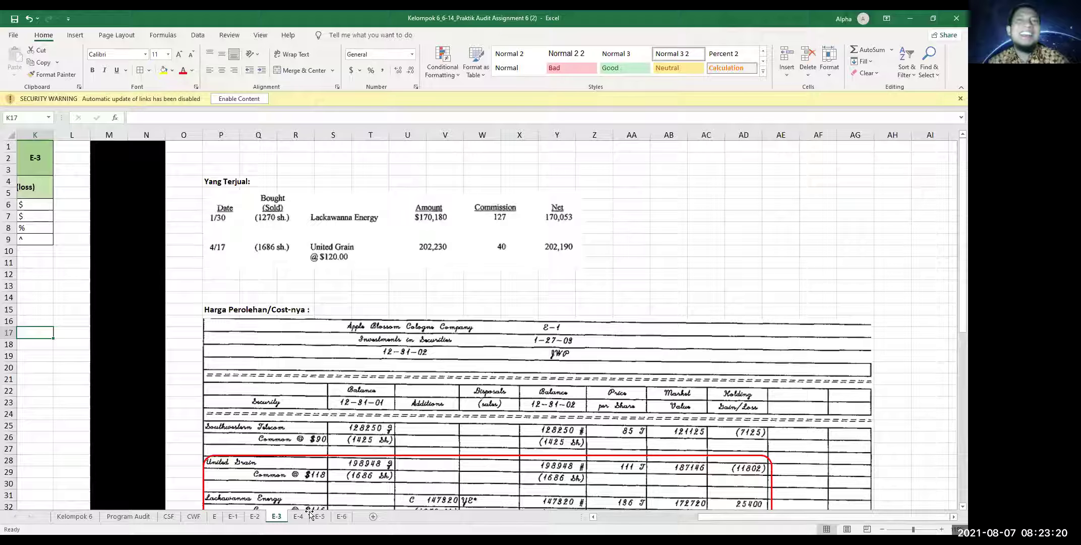
{"action": "left_click_drag", "start_coordinate": [768, 517], "coordinate": [640, 499]}
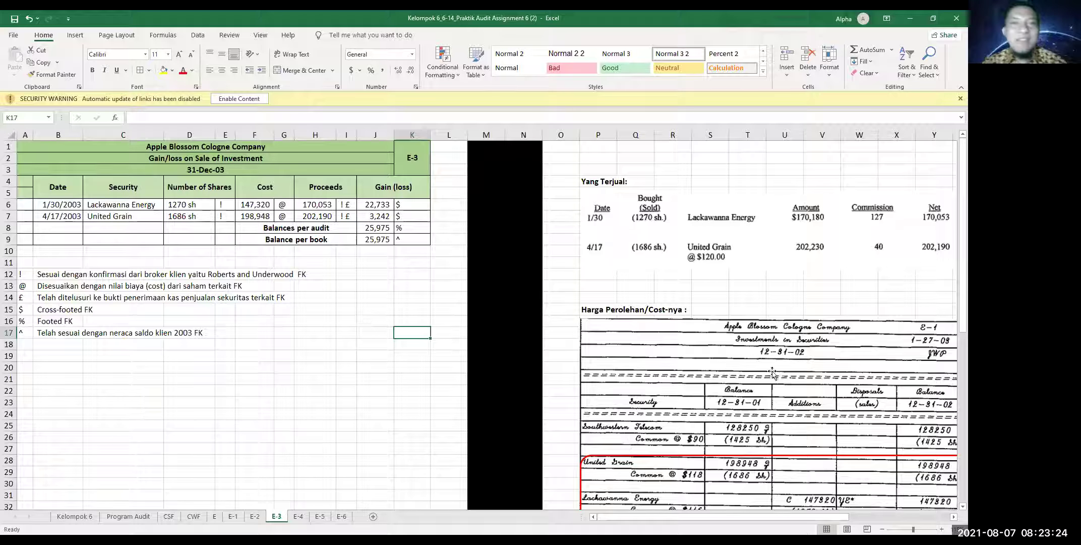
{"action": "mouse_move", "coordinate": [741, 518]}
{"action": "left_mouse_down"}
{"action": "mouse_move", "coordinate": [837, 495]}
{"action": "mouse_move", "coordinate": [740, 509]}
{"action": "left_mouse_up"}
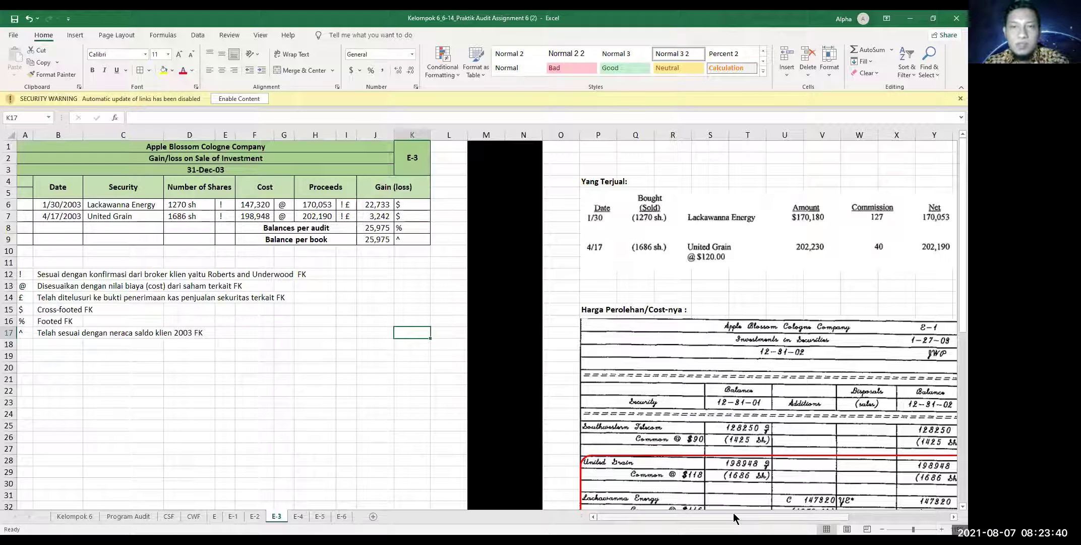
Step: Revisit the E-4 transaction listing, and on sheet E-5 review the dividend income schedule and the AJE 11 Bond Amortization entry
{"action": "left_click", "coordinate": [305, 515]}
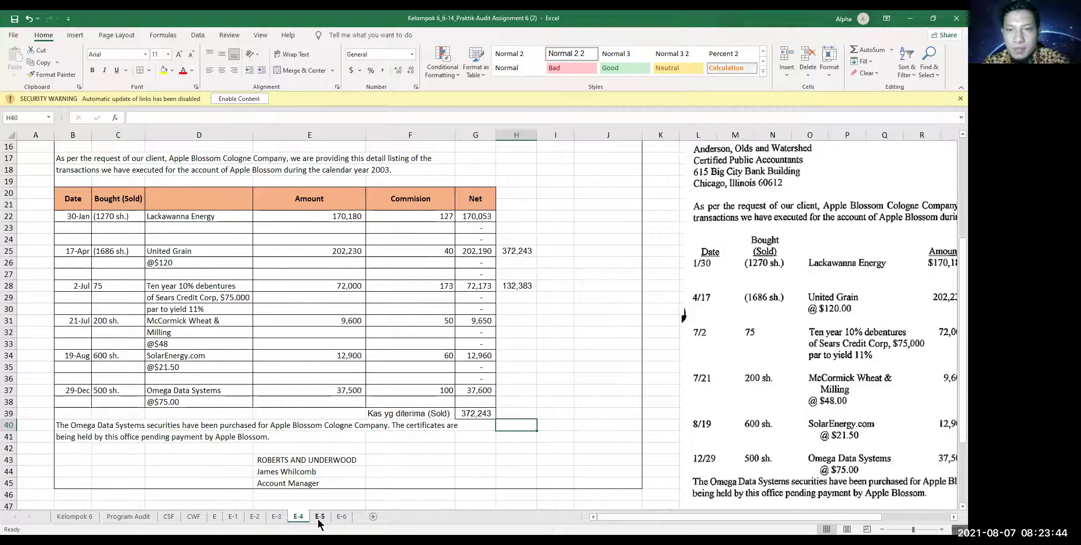
{"action": "left_click", "coordinate": [321, 516]}
{"action": "scroll", "coordinate": [255, 433], "scroll_direction": "down", "scroll_amount": 2}
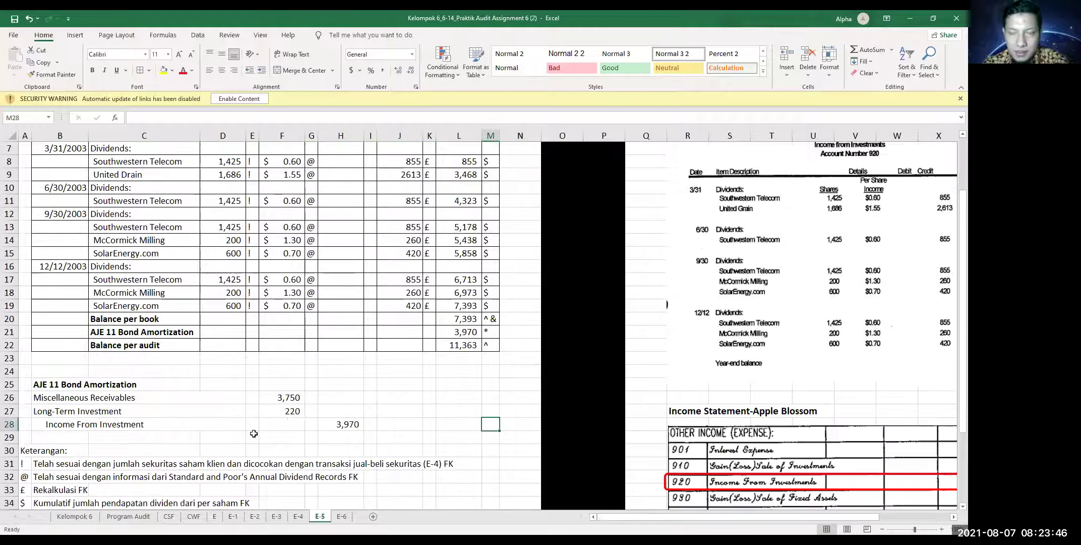
Step: Examine the bond amortization schedule on sheet E-6, and the dividend income schedule with its source documents on sheet E-5
{"action": "left_click", "coordinate": [343, 515]}
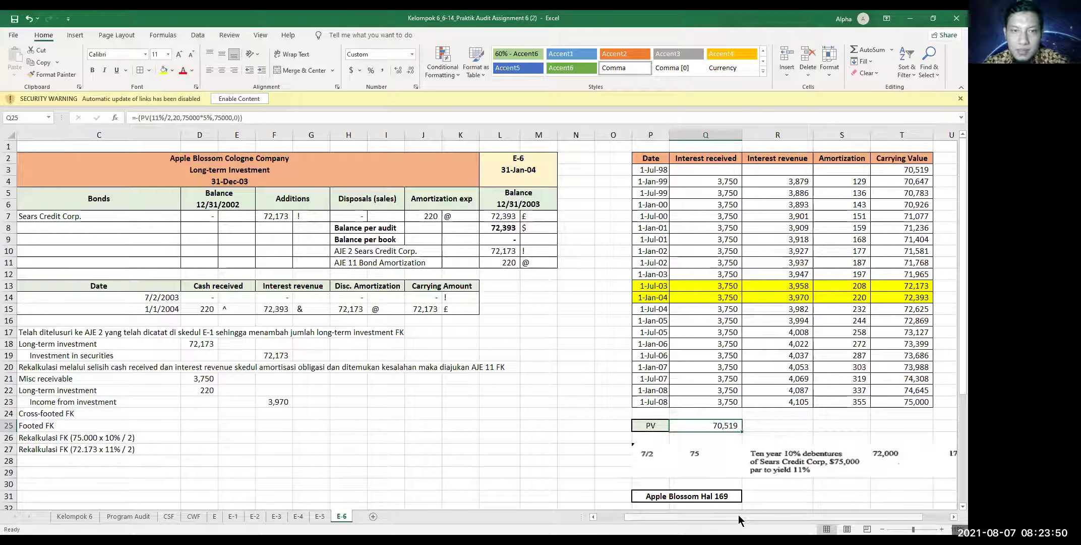
{"action": "left_click_drag", "start_coordinate": [738, 514], "coordinate": [752, 515]}
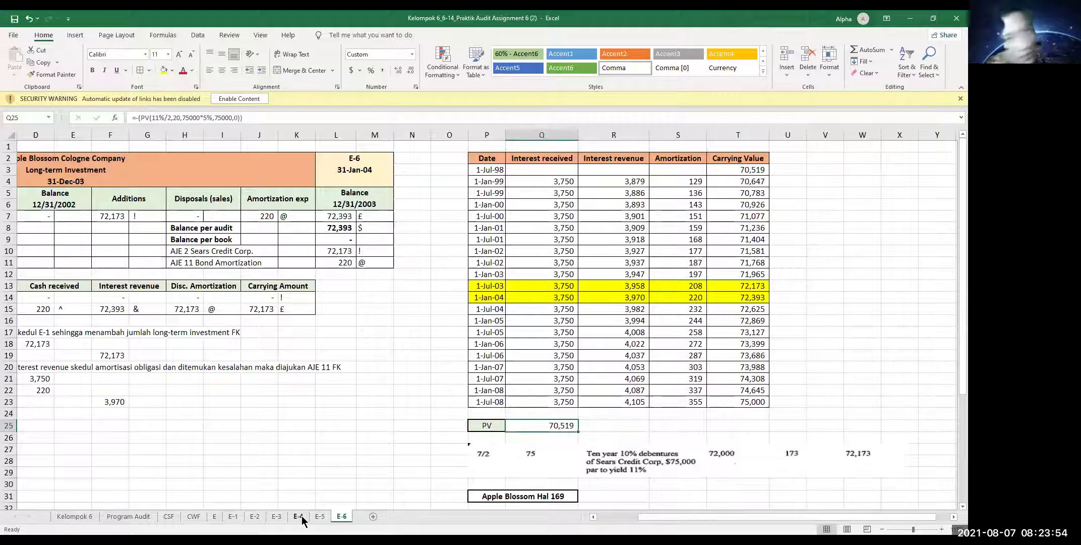
{"action": "left_click", "coordinate": [320, 516]}
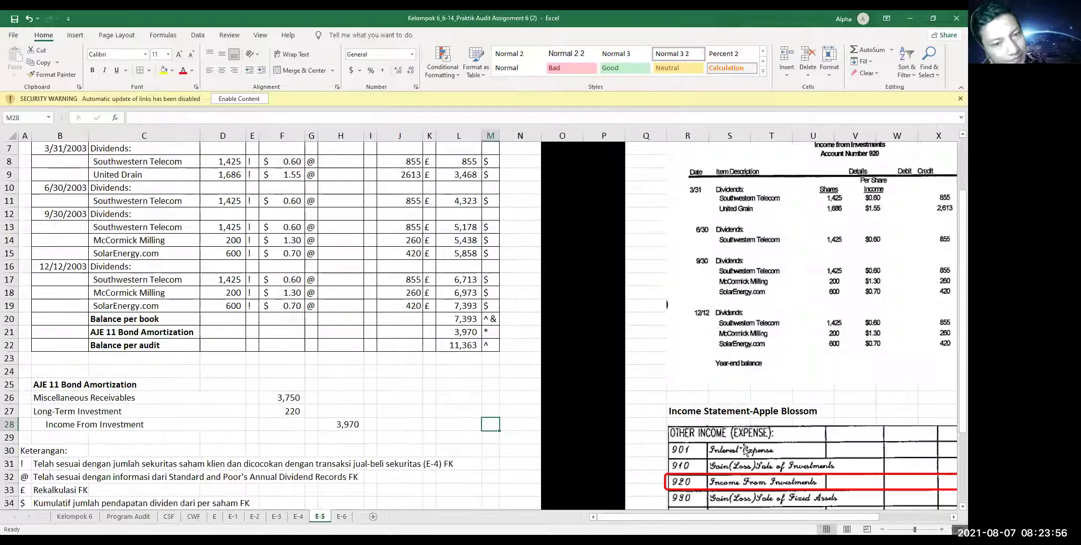
{"action": "scroll", "coordinate": [681, 453], "scroll_direction": "up", "scroll_amount": 3}
{"action": "scroll", "coordinate": [681, 453], "scroll_direction": "down", "scroll_amount": 1}
{"action": "scroll", "coordinate": [682, 452], "scroll_direction": "down", "scroll_amount": 1}
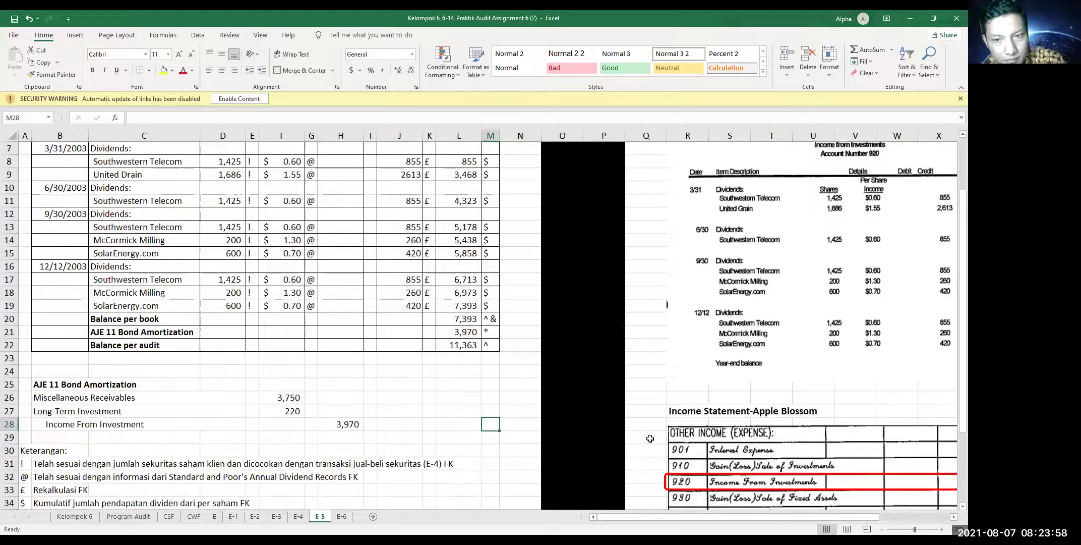
{"action": "scroll", "coordinate": [616, 421], "scroll_direction": "down", "scroll_amount": 1, "text": "ctrl"}
{"action": "scroll", "coordinate": [617, 421], "scroll_direction": "down", "scroll_amount": 1, "text": "ctrl"}
{"action": "scroll", "coordinate": [616, 421], "scroll_direction": "down", "scroll_amount": 1}
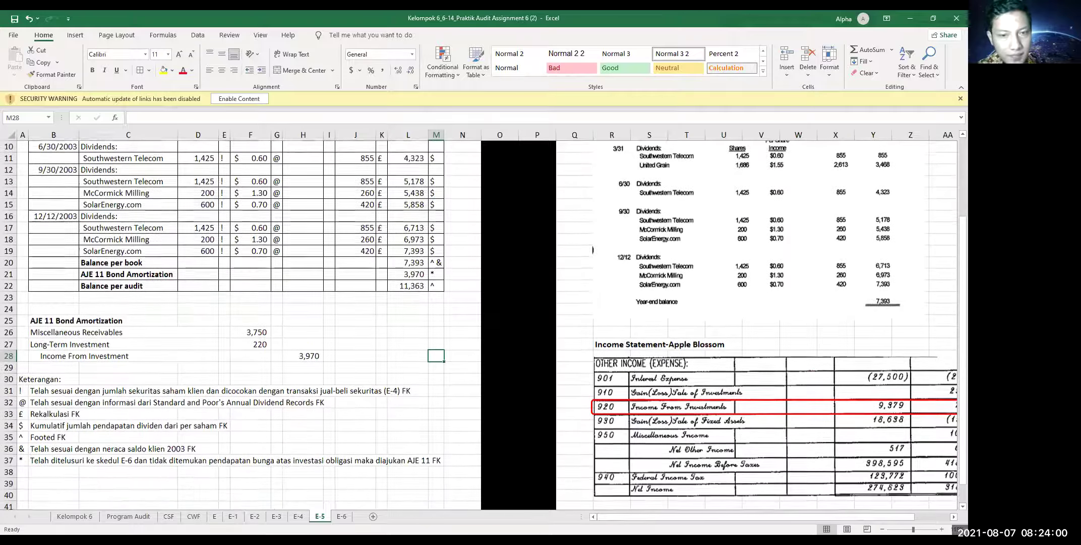
{"action": "scroll", "coordinate": [620, 420], "scroll_direction": "up", "scroll_amount": 3}
Step: Read the broker's confirmation letter on sheet E-4, from the transaction listing down to the signature
{"action": "key", "text": "ctrl+Page_Up"}
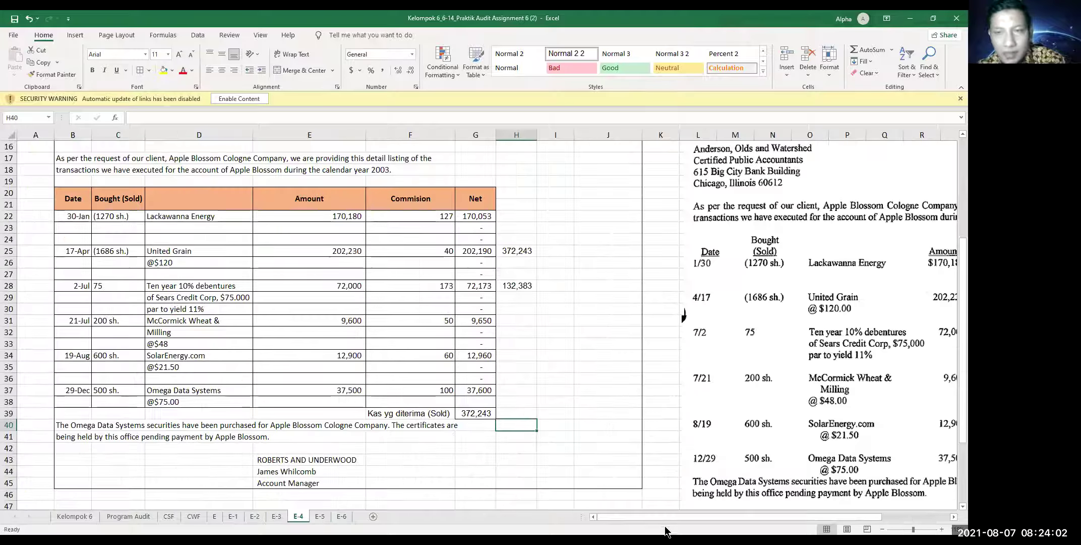
{"action": "scroll", "coordinate": [734, 509], "scroll_direction": "down", "scroll_amount": 1}
{"action": "scroll", "coordinate": [735, 454], "scroll_direction": "up", "scroll_amount": 2}
{"action": "scroll", "coordinate": [735, 453], "scroll_direction": "right", "scroll_amount": 3}
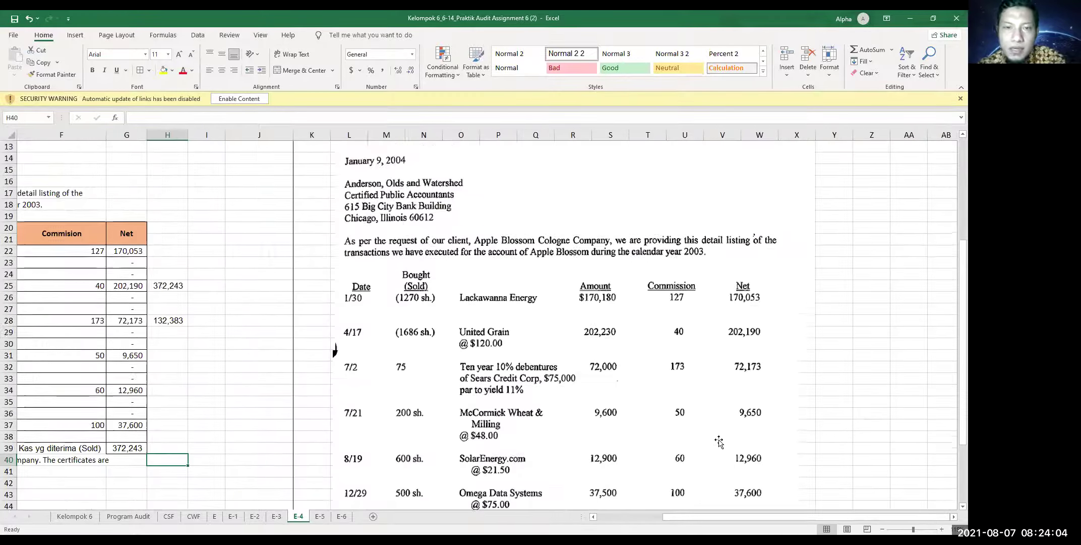
{"action": "scroll", "coordinate": [736, 449], "scroll_direction": "down", "scroll_amount": 1}
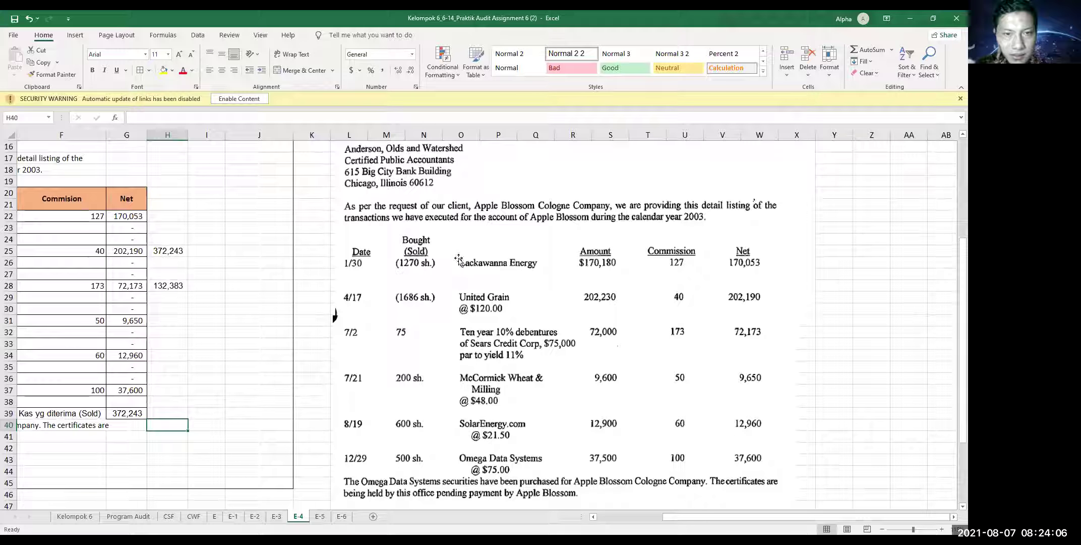
{"action": "scroll", "coordinate": [412, 280], "scroll_direction": "down", "scroll_amount": 1}
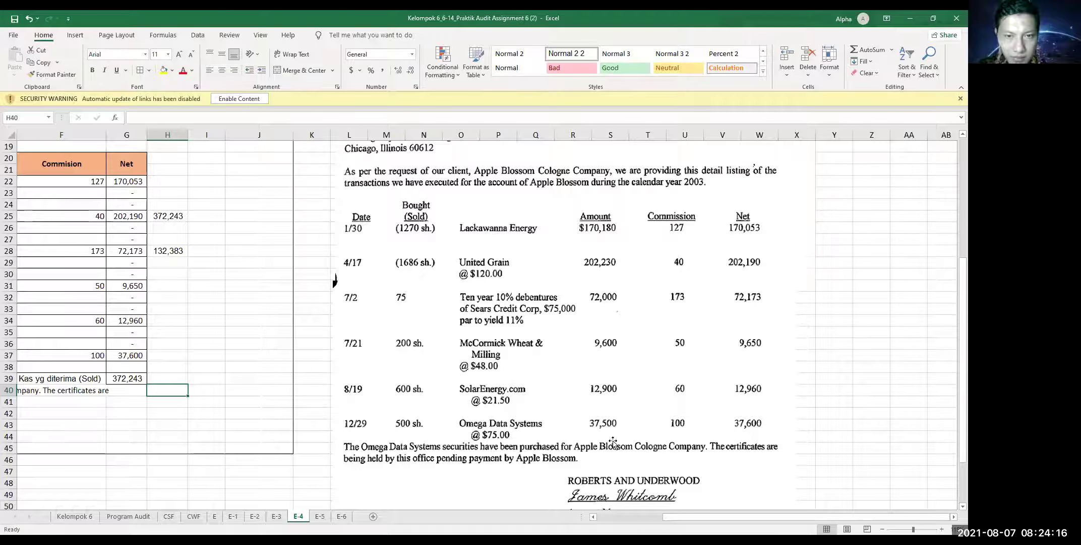
{"action": "scroll", "coordinate": [568, 403], "scroll_direction": "down", "scroll_amount": 1}
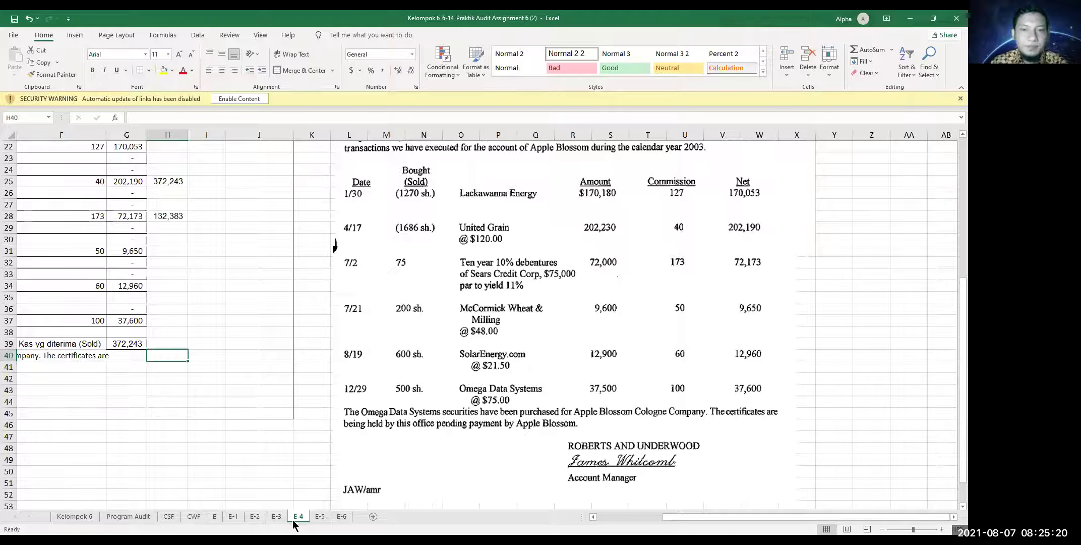
Step: View the gain/loss on sale schedule on sheet E-3 and the enlarged securities examination on sheet E-2
{"action": "left_click", "coordinate": [272, 516]}
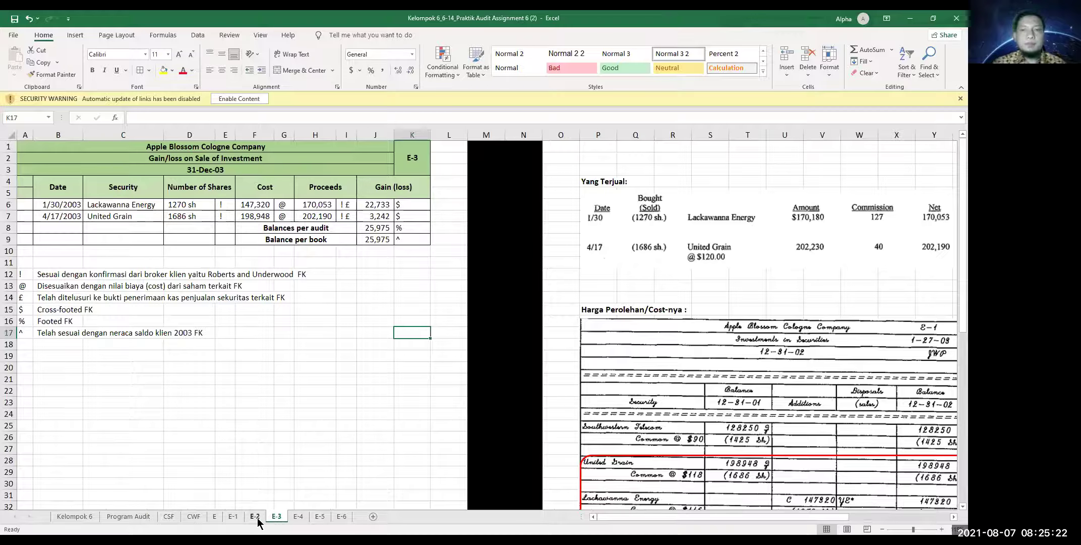
{"action": "left_click", "coordinate": [255, 517]}
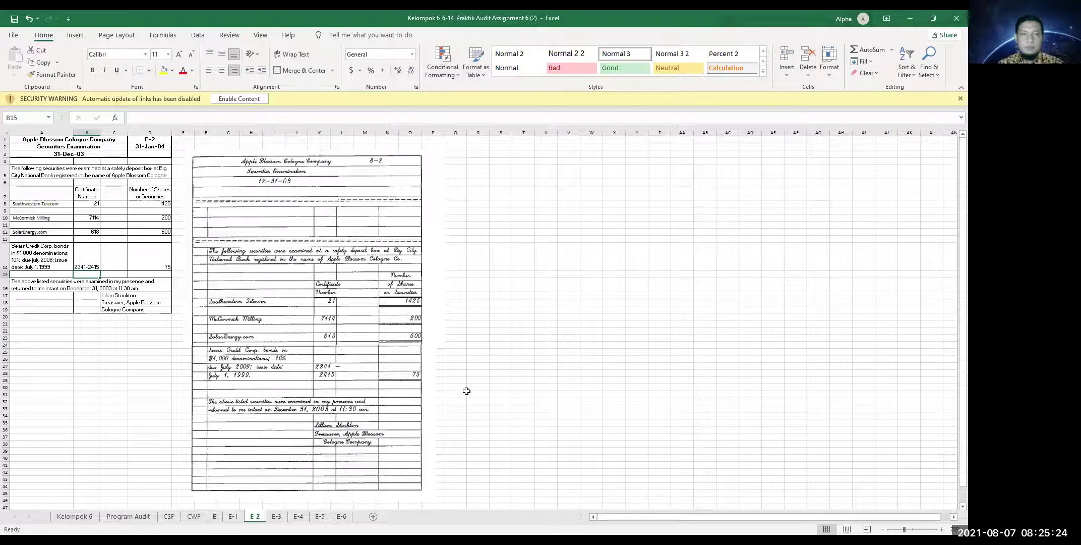
{"action": "scroll", "coordinate": [464, 393], "scroll_direction": "up", "scroll_amount": 3, "text": "ctrl"}
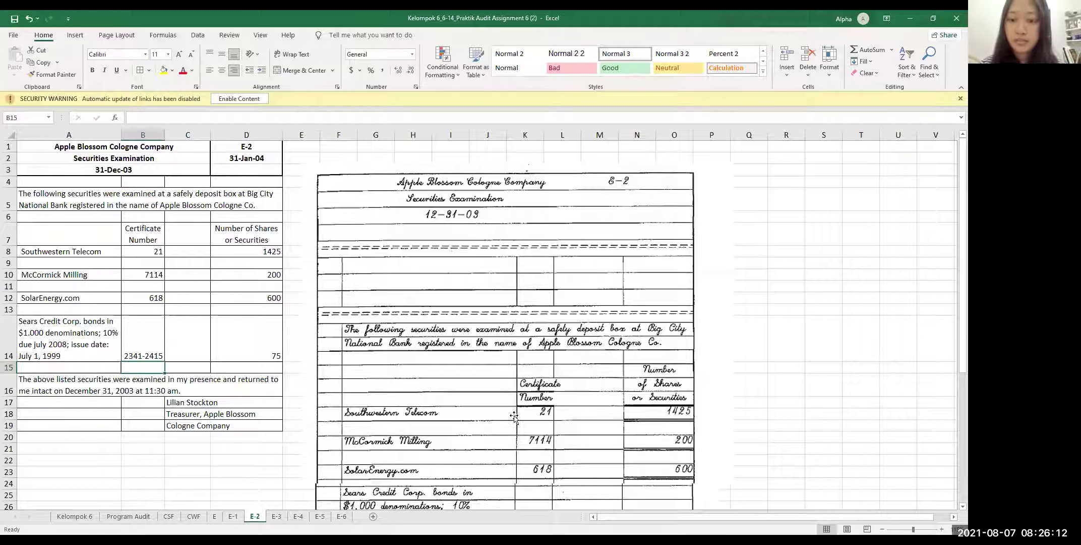
Step: Compare the transcribed transaction table on sheet E-4 with the scanned broker's letter beside it
{"action": "left_click", "coordinate": [298, 516]}
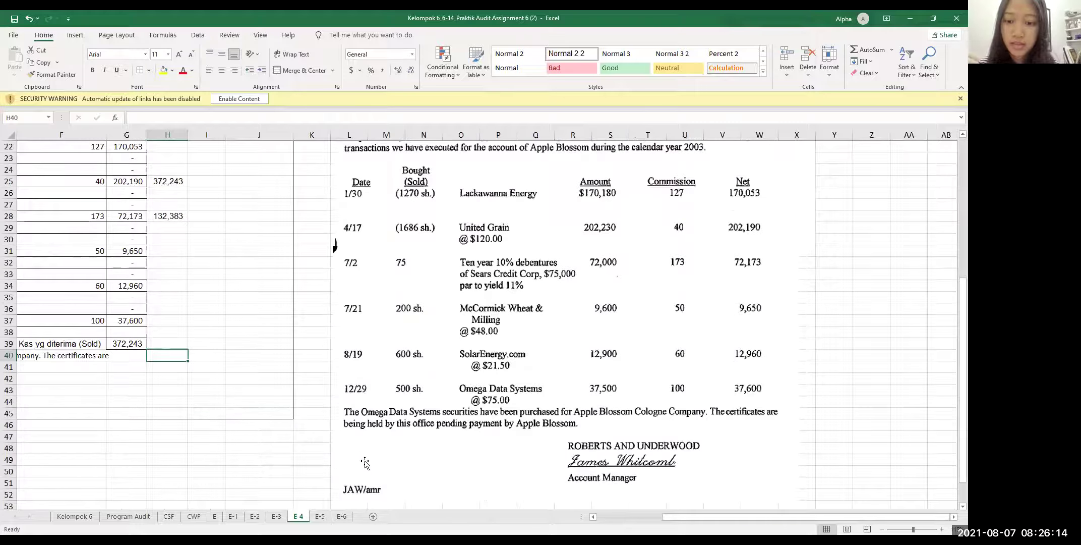
{"action": "scroll", "coordinate": [650, 523], "scroll_direction": "up", "scroll_amount": 3}
{"action": "scroll", "coordinate": [713, 521], "scroll_direction": "left", "scroll_amount": 3}
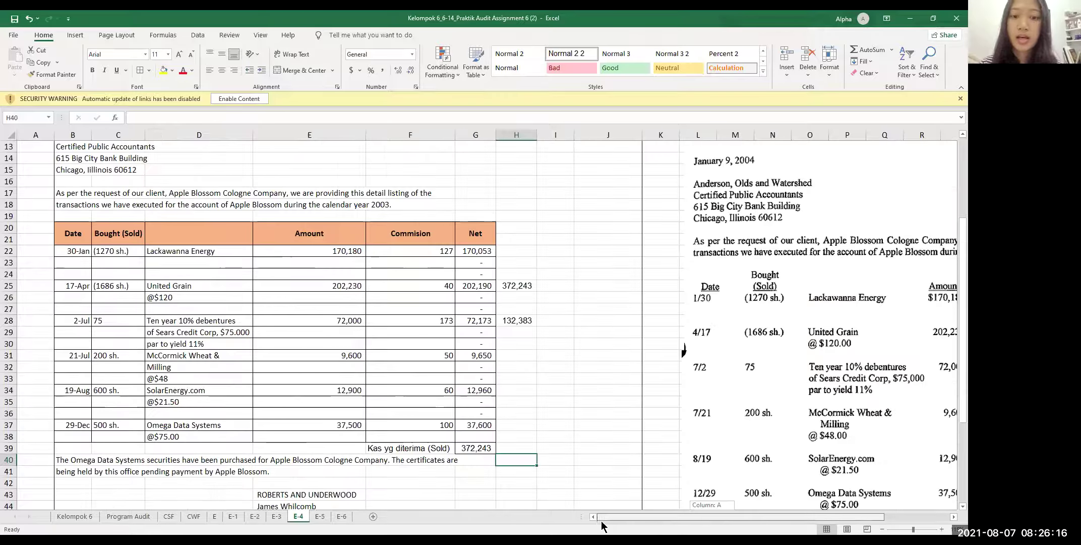
{"action": "scroll", "coordinate": [712, 516], "scroll_direction": "right", "scroll_amount": 3}
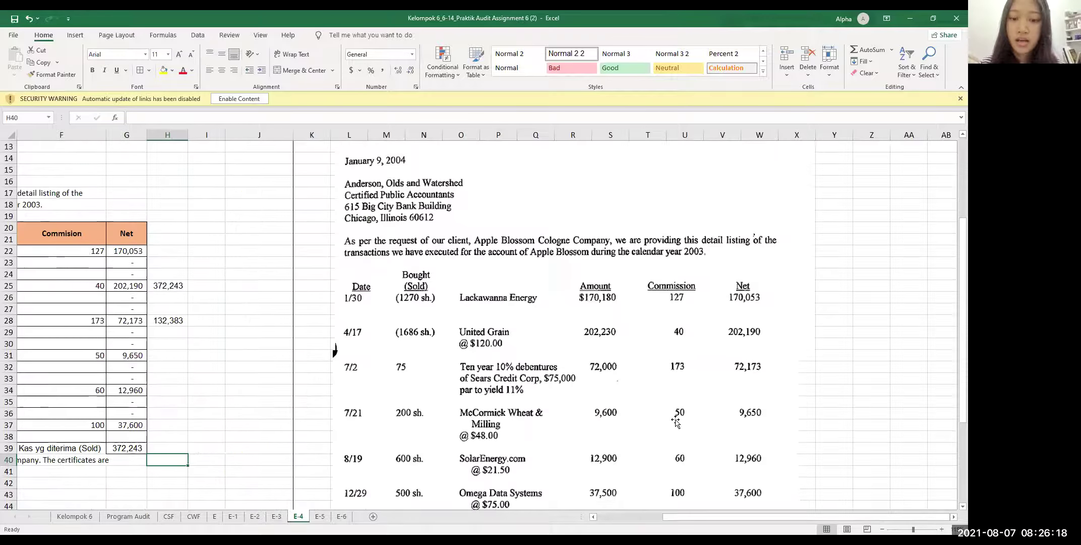
{"action": "scroll", "coordinate": [770, 448], "scroll_direction": "down", "scroll_amount": 3}
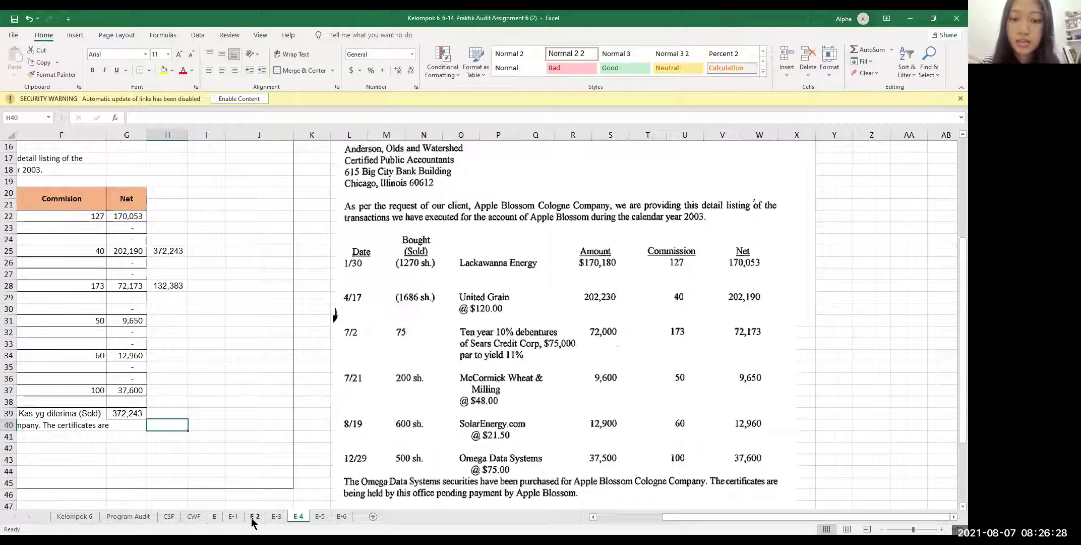
Step: Check the securities, certificate numbers and share quantities listed in the securities examination on sheet E-2
{"action": "left_click", "coordinate": [255, 516]}
{"action": "scroll", "coordinate": [373, 327], "scroll_direction": "down", "scroll_amount": 2}
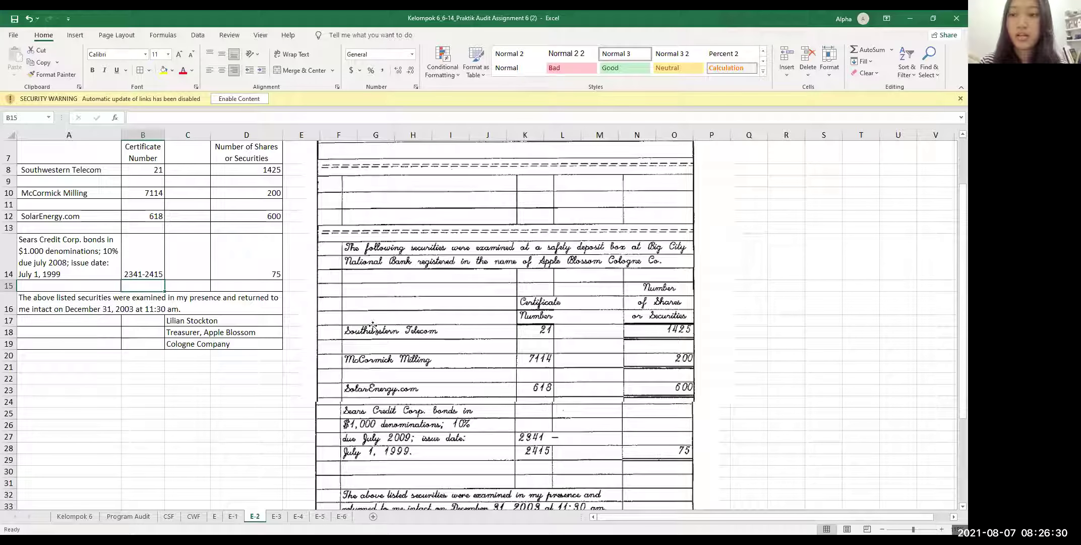
{"action": "scroll", "coordinate": [504, 404], "scroll_direction": "down", "scroll_amount": 1}
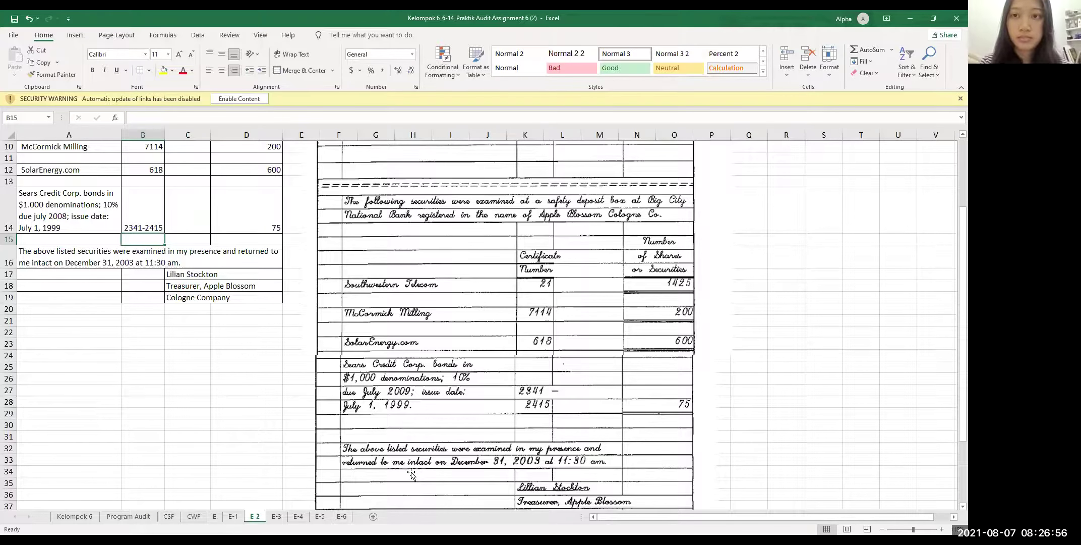
{"action": "scroll", "coordinate": [412, 474], "scroll_direction": "up", "scroll_amount": 3}
Step: Show the Investment in Securities schedule on sheet E-1 from its heading at a larger zoom
{"action": "left_click", "coordinate": [233, 516]}
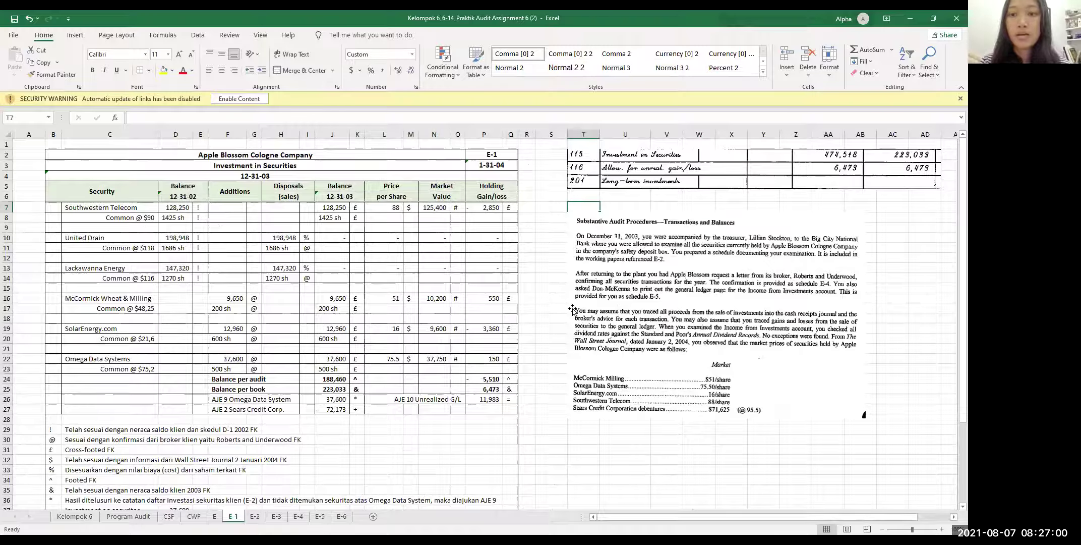
{"action": "scroll", "coordinate": [573, 309], "scroll_direction": "up", "scroll_amount": 3, "text": "ctrl"}
{"action": "scroll", "coordinate": [592, 144], "scroll_direction": "up", "scroll_amount": 2}
{"action": "left_click_drag", "start_coordinate": [608, 132], "coordinate": [603, 132]}
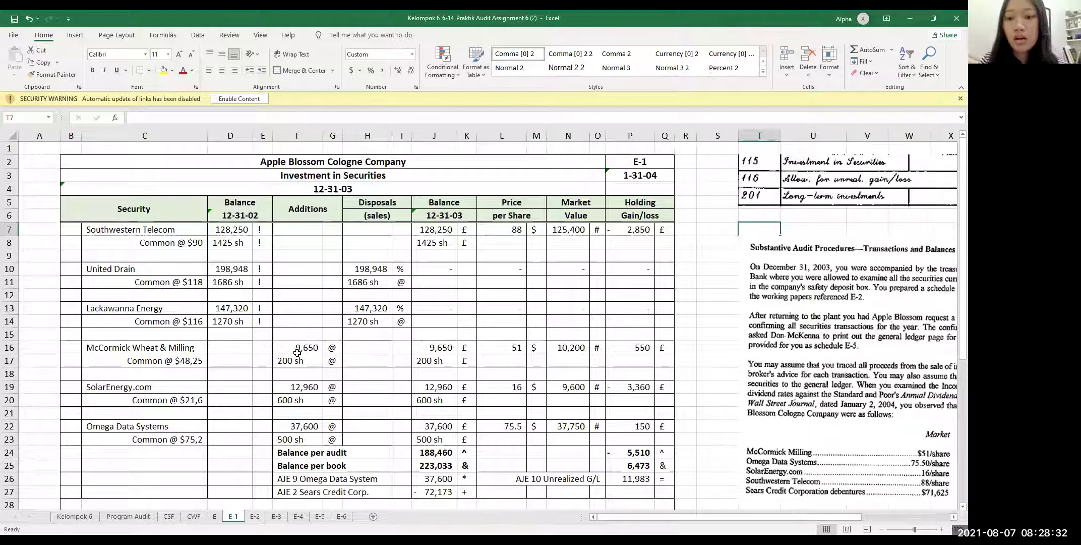
Step: Inspect the McCormick Wheat & Milling rows in the opening balance, additions and disposals columns
{"action": "left_click_drag", "start_coordinate": [238, 350], "coordinate": [239, 375]}
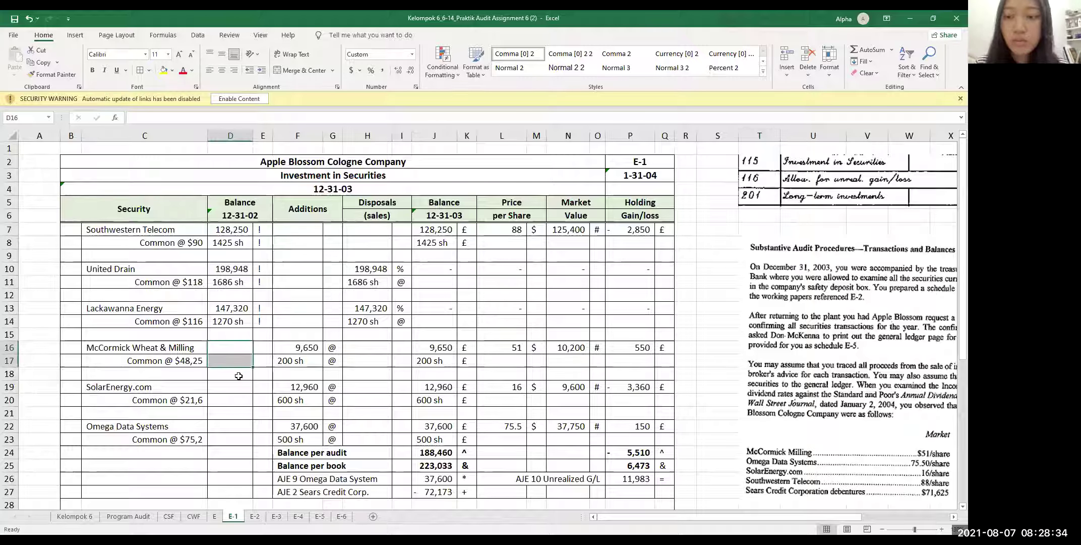
{"action": "left_click", "coordinate": [239, 376]}
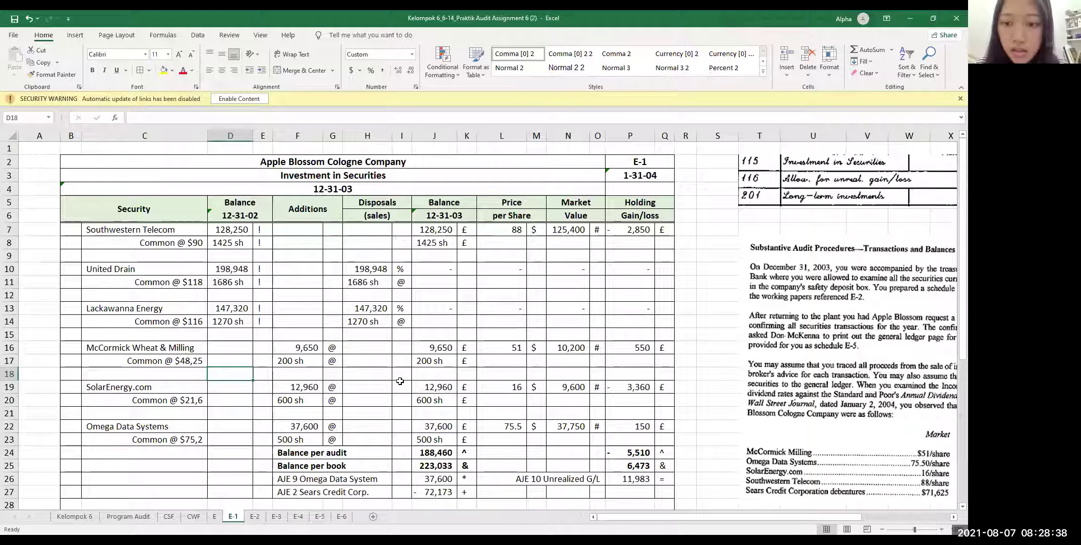
{"action": "left_click", "coordinate": [294, 349]}
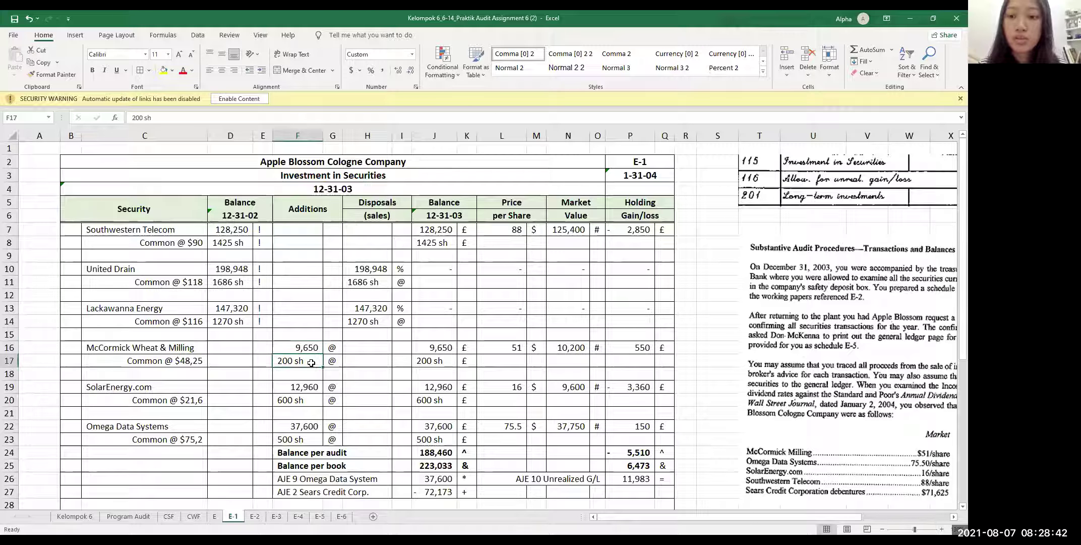
{"action": "left_click", "coordinate": [374, 359]}
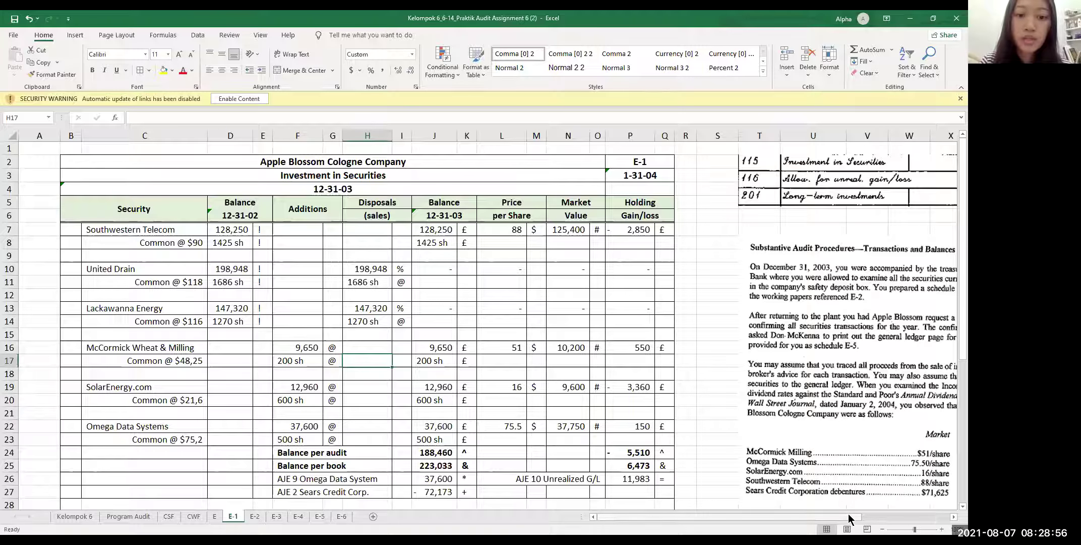
Step: Read the audit procedures text and market price list beside the E-1 schedule, and return to the securities table
{"action": "left_click_drag", "start_coordinate": [846, 515], "coordinate": [912, 514]}
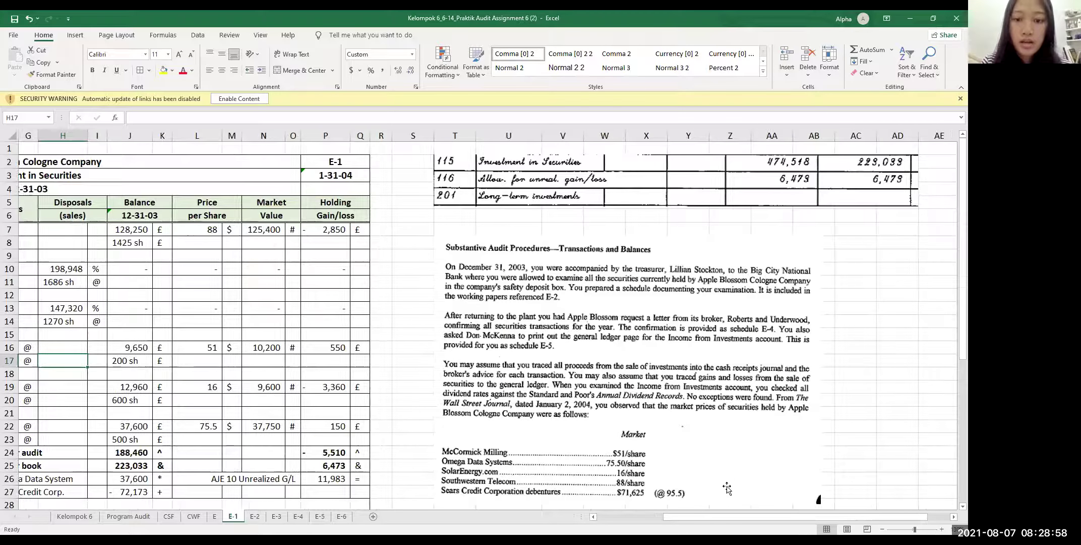
{"action": "scroll", "coordinate": [730, 485], "scroll_direction": "down", "scroll_amount": 2}
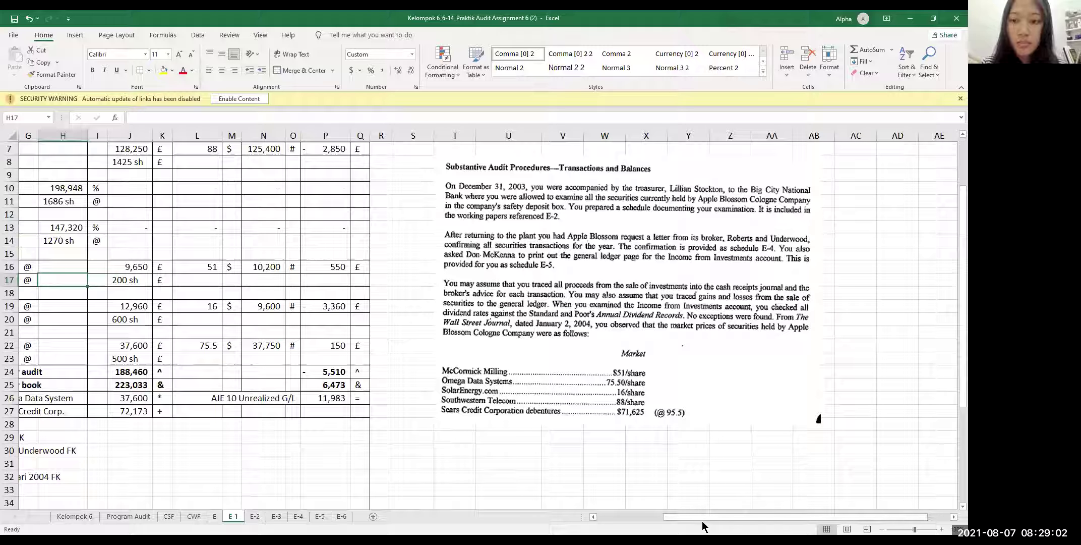
{"action": "left_click_drag", "start_coordinate": [704, 517], "coordinate": [605, 508]}
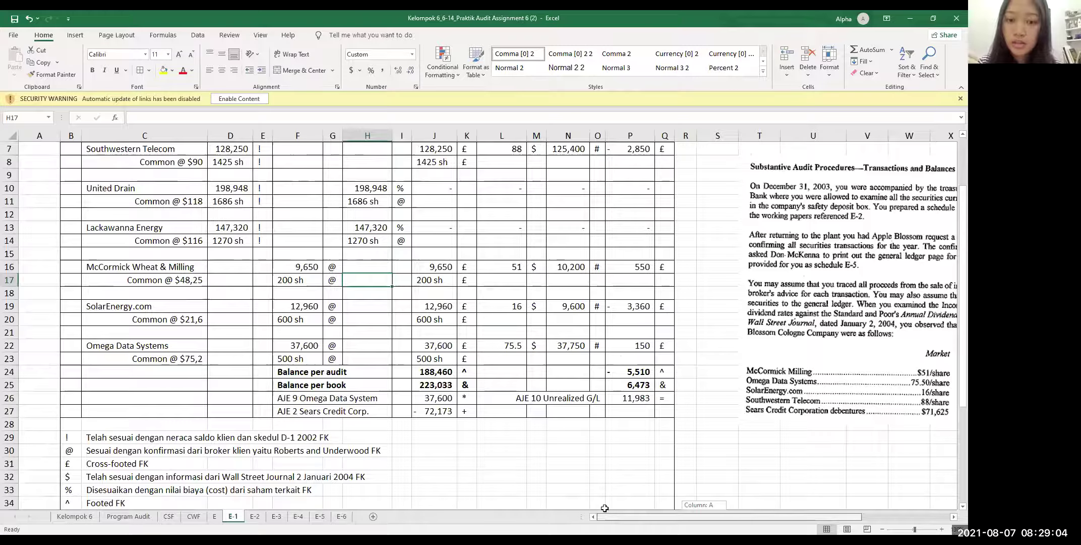
{"action": "scroll", "coordinate": [601, 491], "scroll_direction": "up", "scroll_amount": 1}
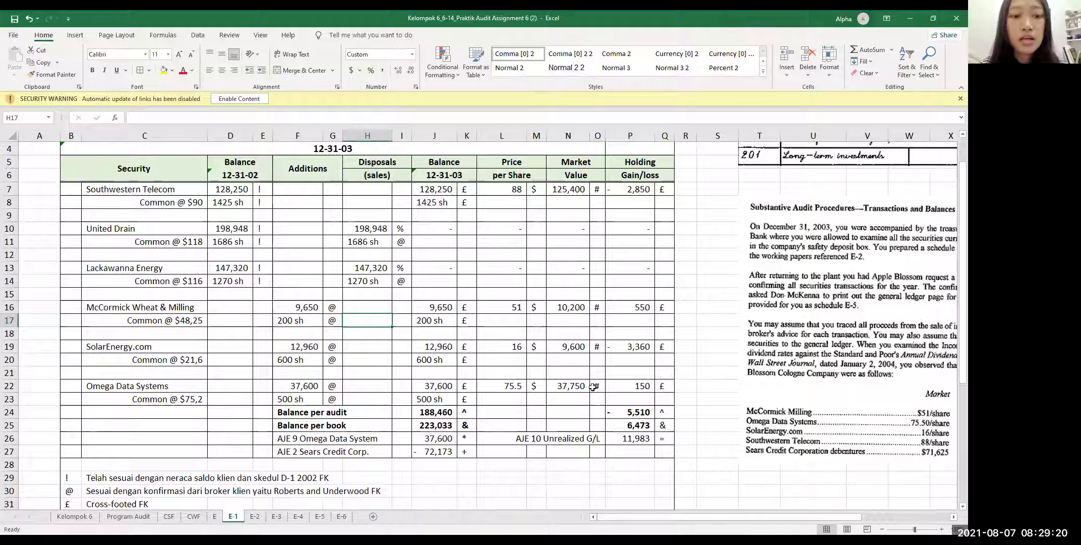
Step: Inspect SolarEnergy.com's holding gain/loss and the Omega Data Systems additions, cost per share, market price and holding gain/loss
{"action": "left_click", "coordinate": [630, 349]}
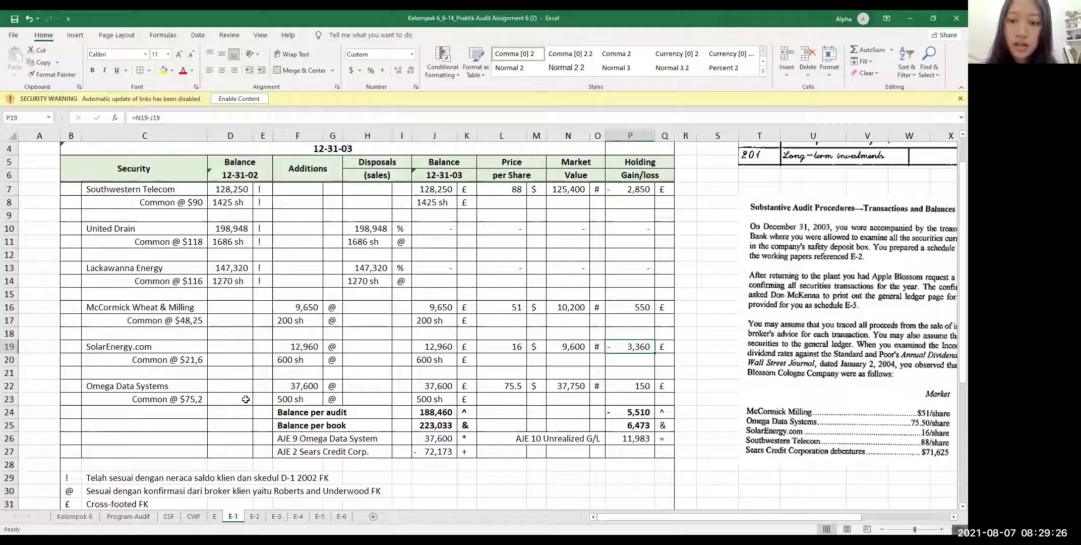
{"action": "left_click", "coordinate": [148, 388]}
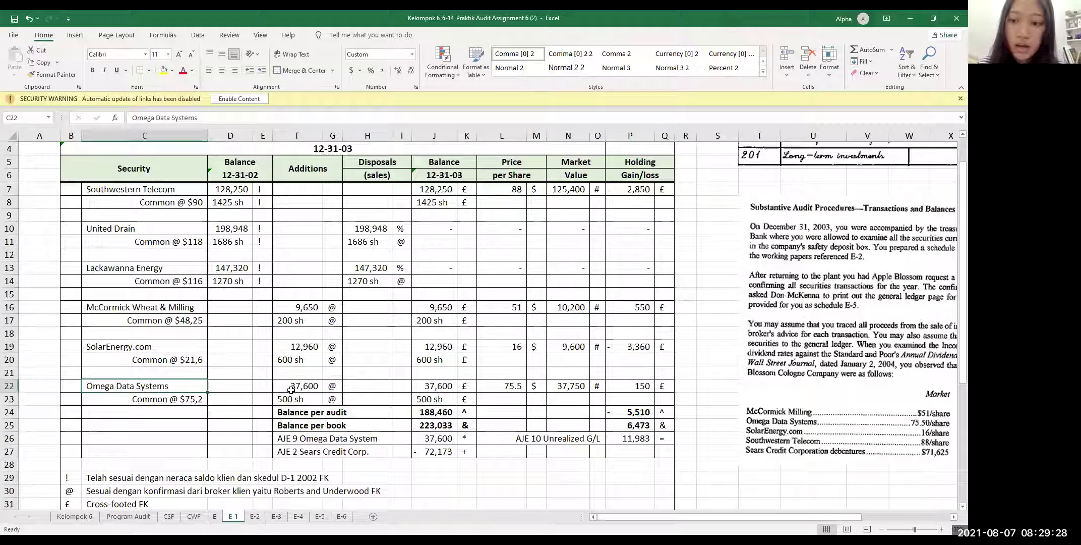
{"action": "left_click_drag", "start_coordinate": [295, 386], "coordinate": [292, 401]}
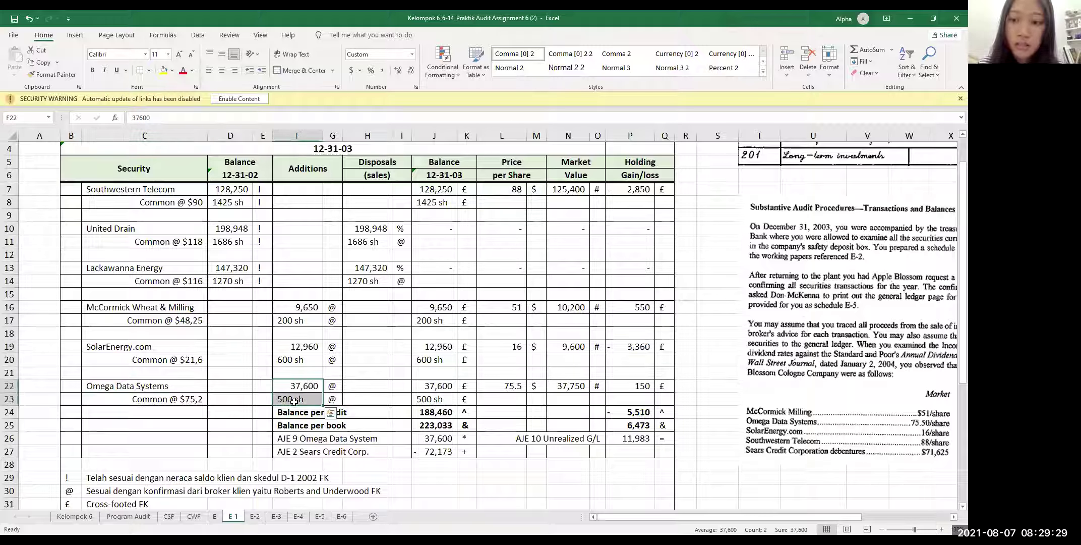
{"action": "left_click", "coordinate": [194, 401]}
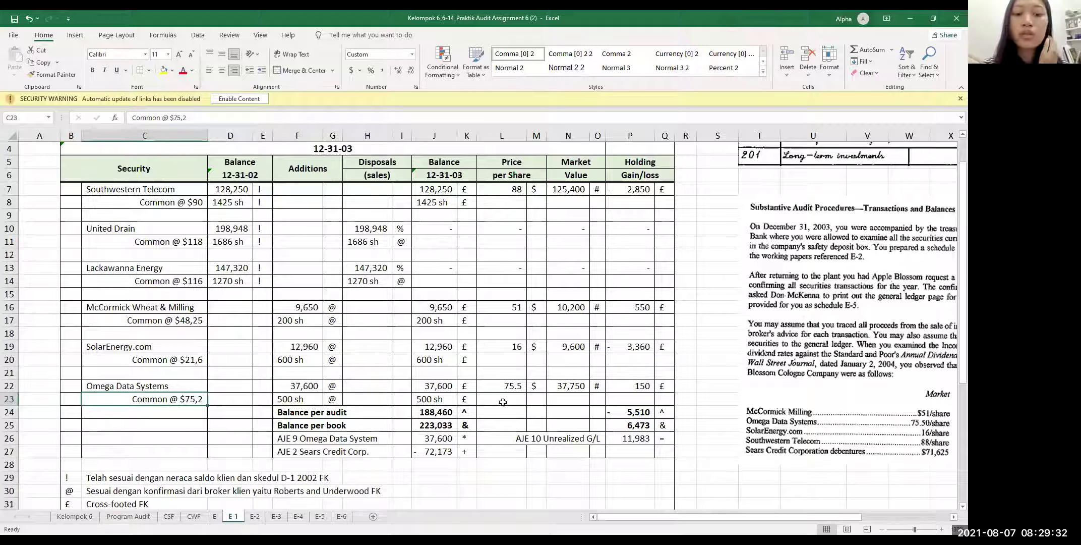
{"action": "left_click", "coordinate": [512, 386]}
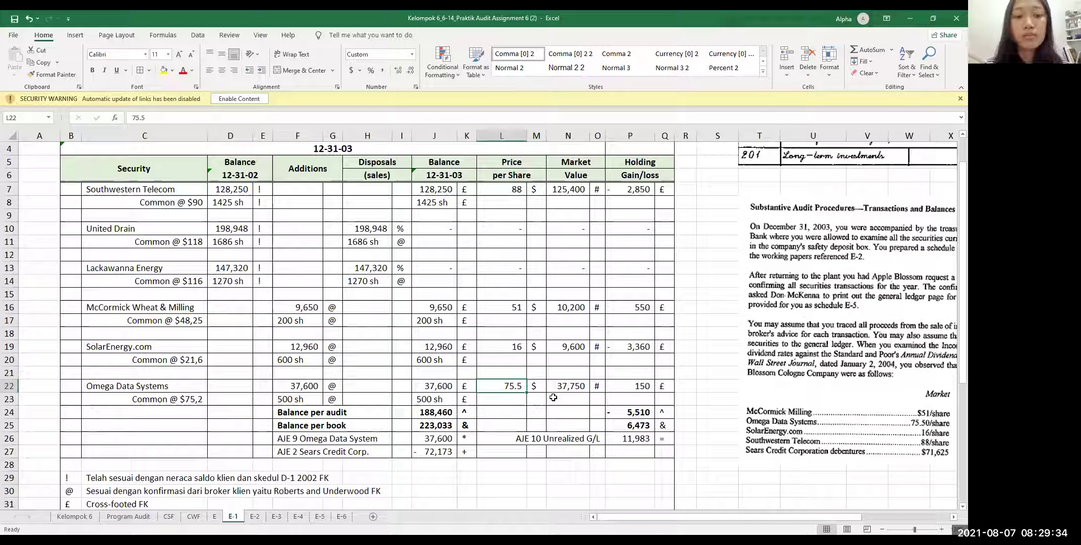
{"action": "left_click", "coordinate": [636, 384]}
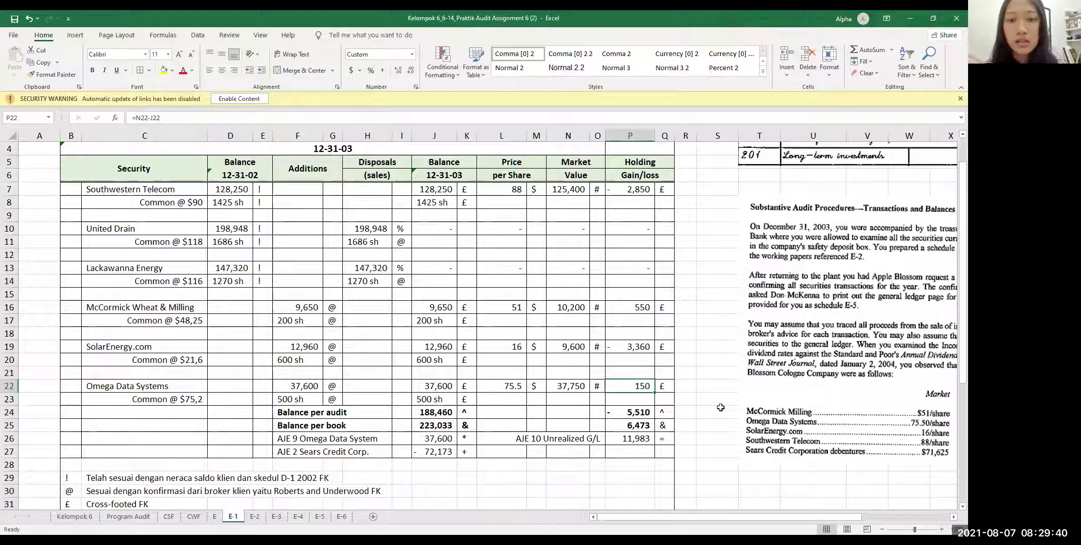
Step: Inspect the holding gain/loss formula for the balance per audit, and both balance-per-book figures on the E-1 schedule
{"action": "left_click", "coordinate": [625, 412]}
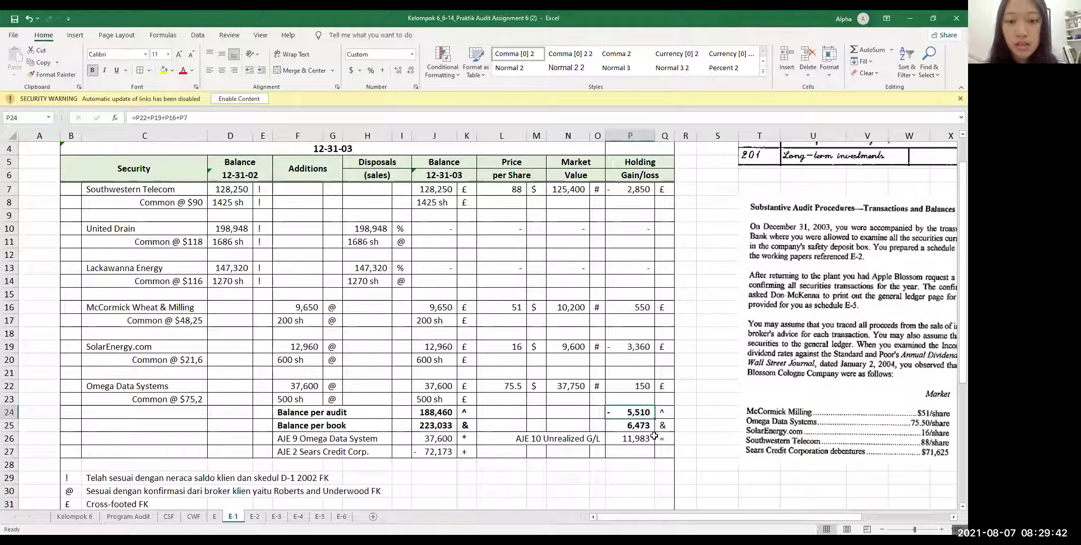
{"action": "key", "text": "F2"}
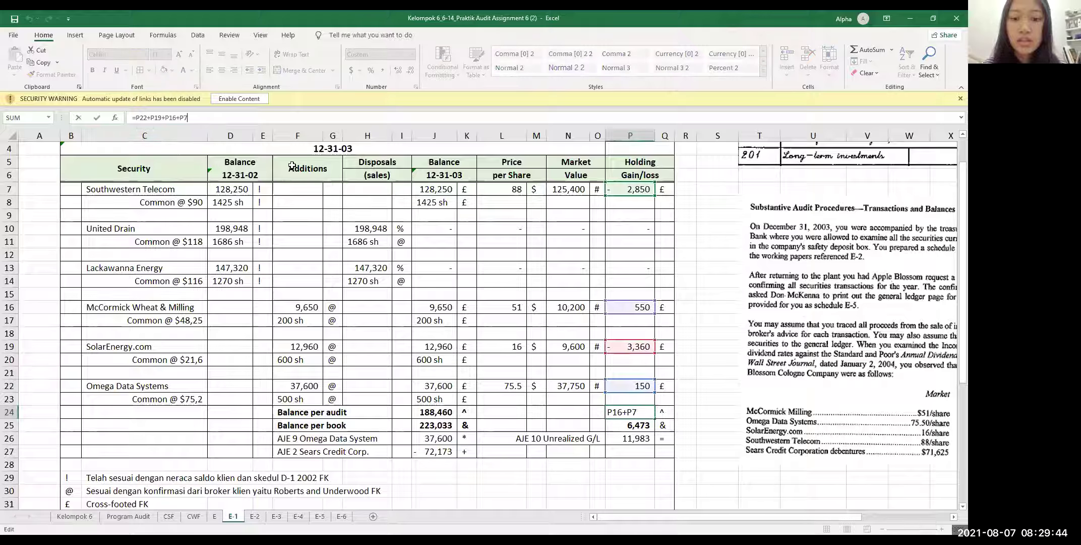
{"action": "key", "text": "Escape"}
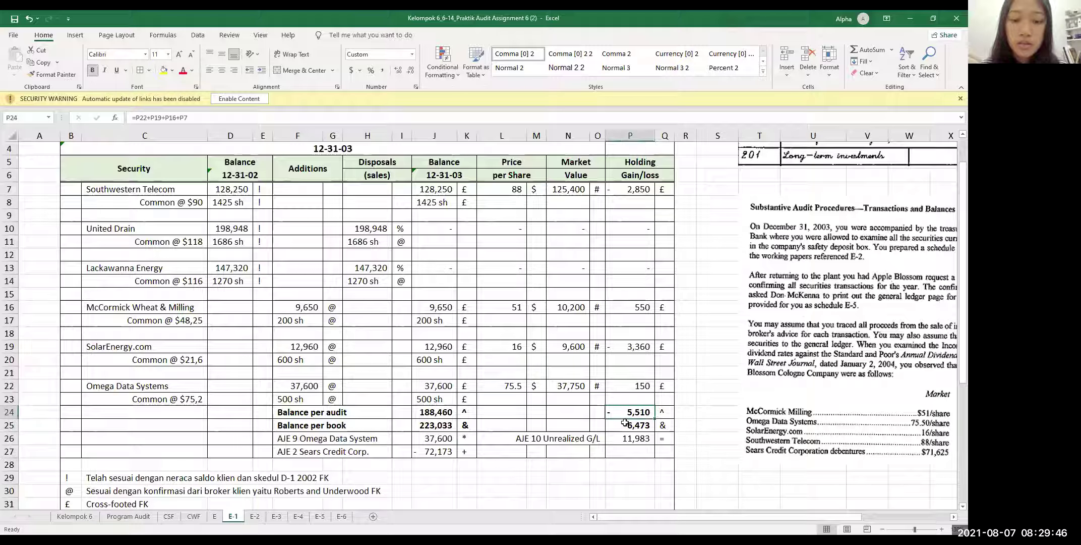
{"action": "left_click", "coordinate": [625, 427]}
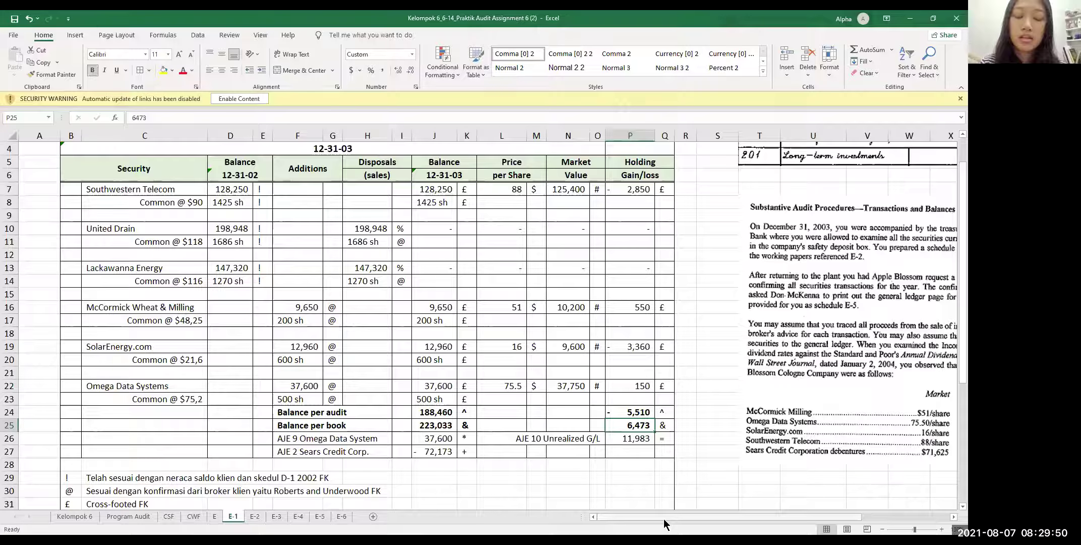
{"action": "scroll", "coordinate": [649, 474], "scroll_direction": "down", "scroll_amount": 2}
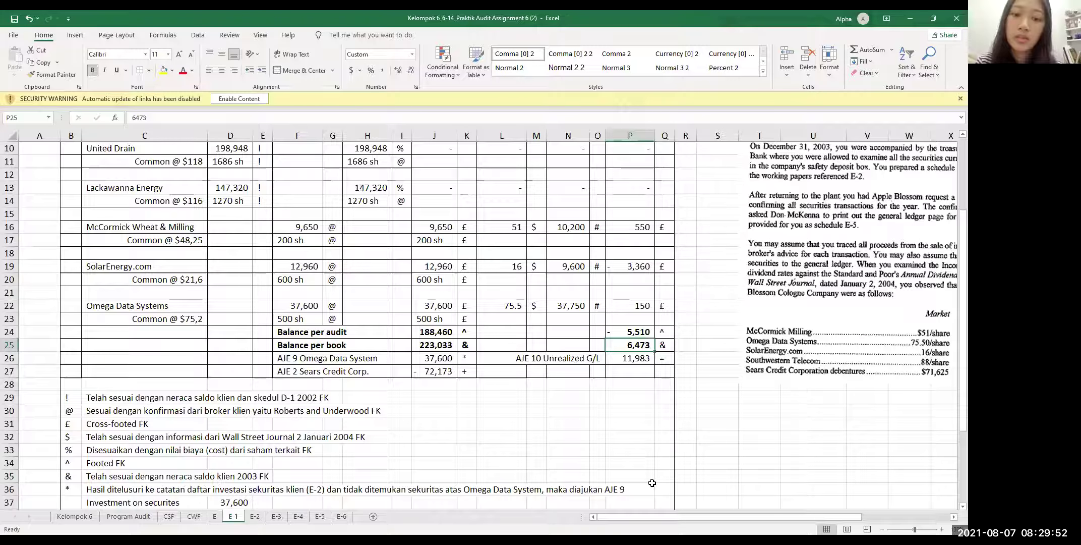
{"action": "scroll", "coordinate": [652, 483], "scroll_direction": "up", "scroll_amount": 2}
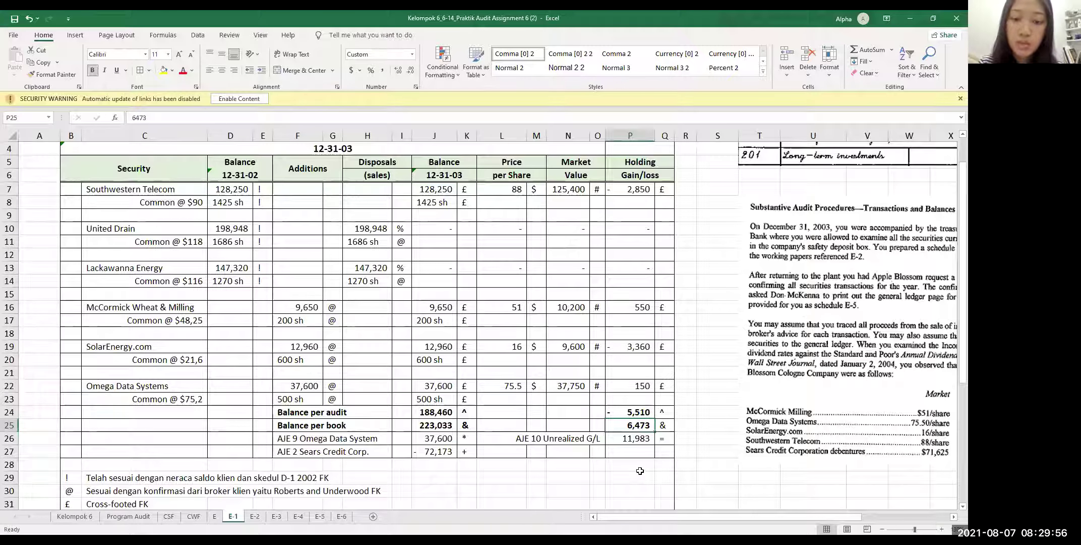
{"action": "left_click", "coordinate": [437, 428]}
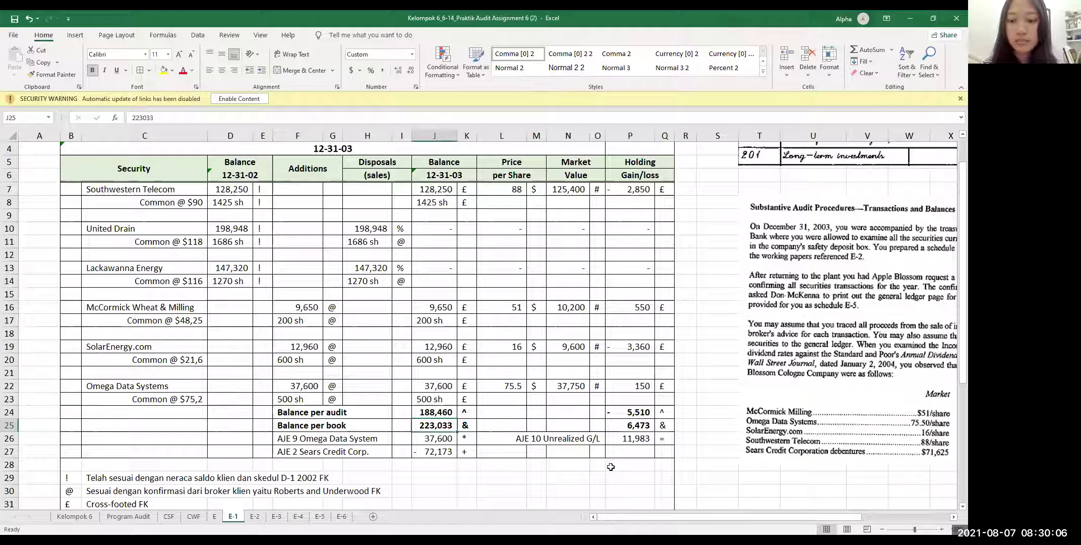
Step: Review the AJE 10 unrealized gain/loss calculation and its adjusting journal entry beneath the E-1 schedule
{"action": "scroll", "coordinate": [611, 466], "scroll_direction": "down", "scroll_amount": 6}
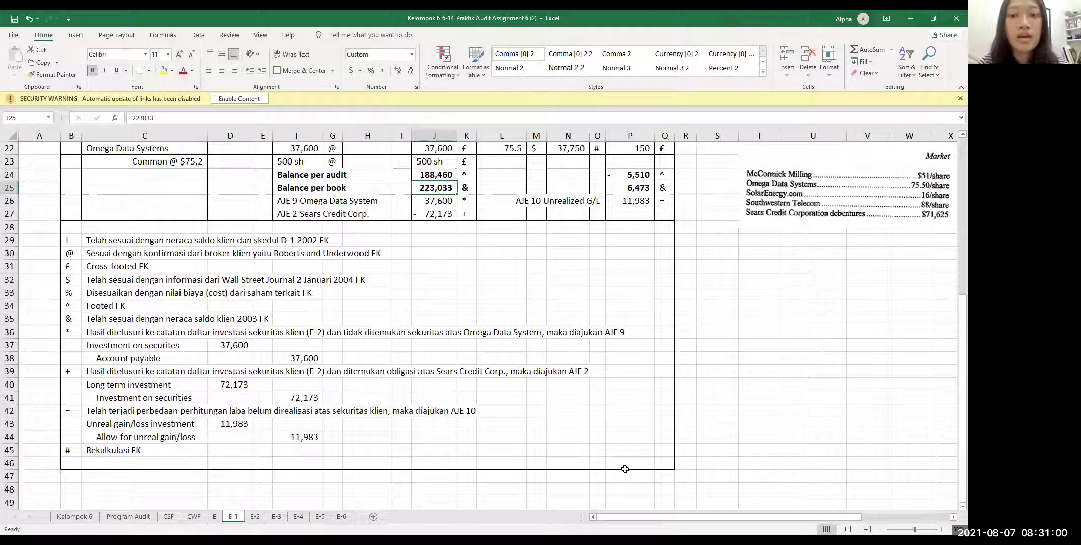
{"action": "left_click", "coordinate": [641, 201]}
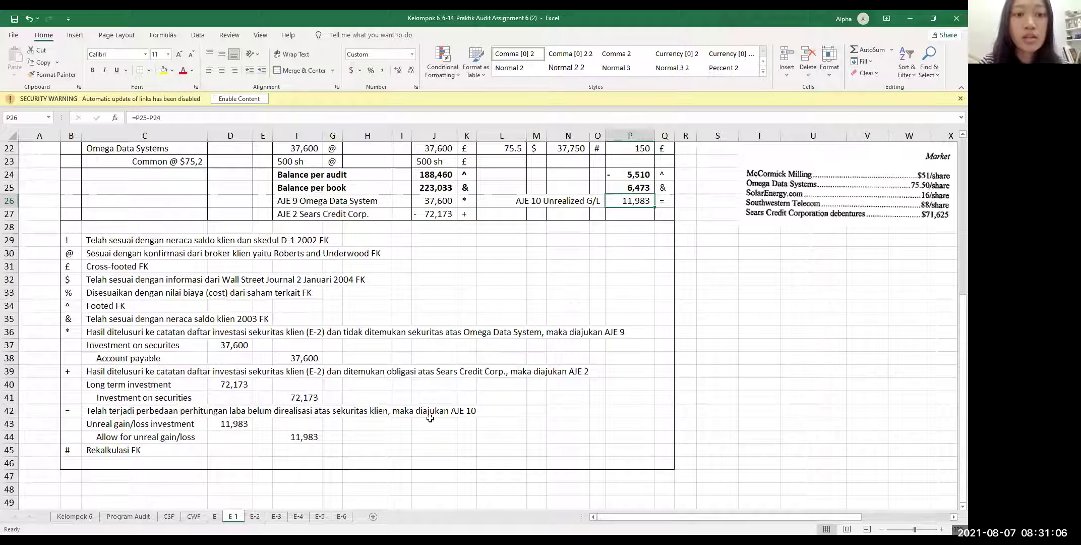
{"action": "left_click", "coordinate": [632, 175]}
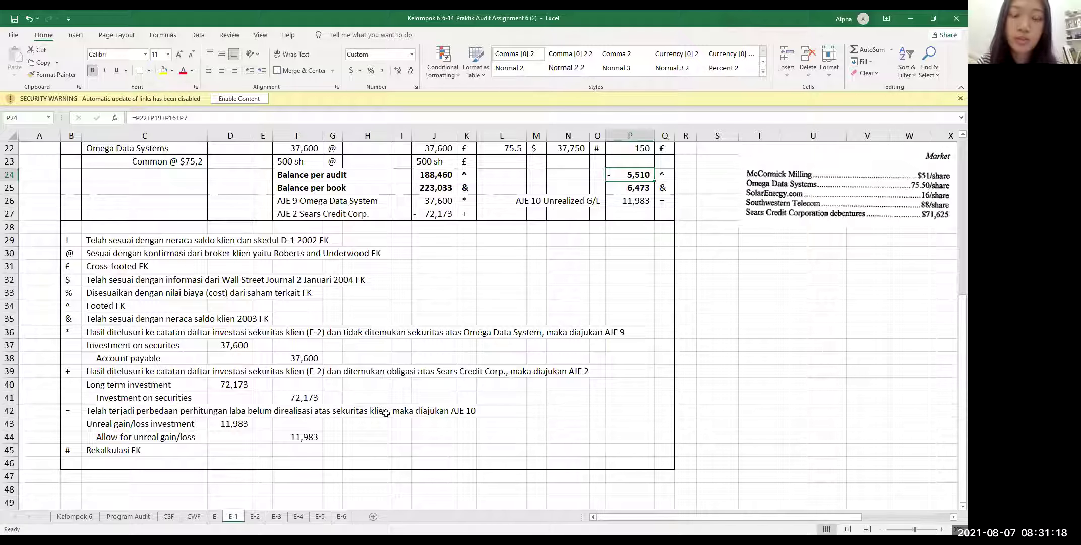
{"action": "left_click", "coordinate": [310, 436]}
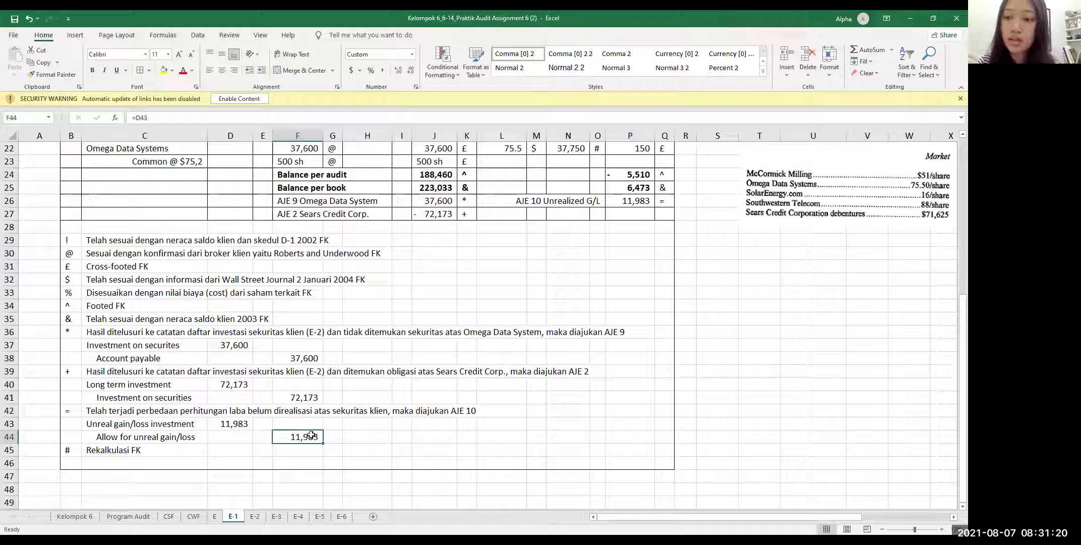
{"action": "left_click", "coordinate": [359, 436]}
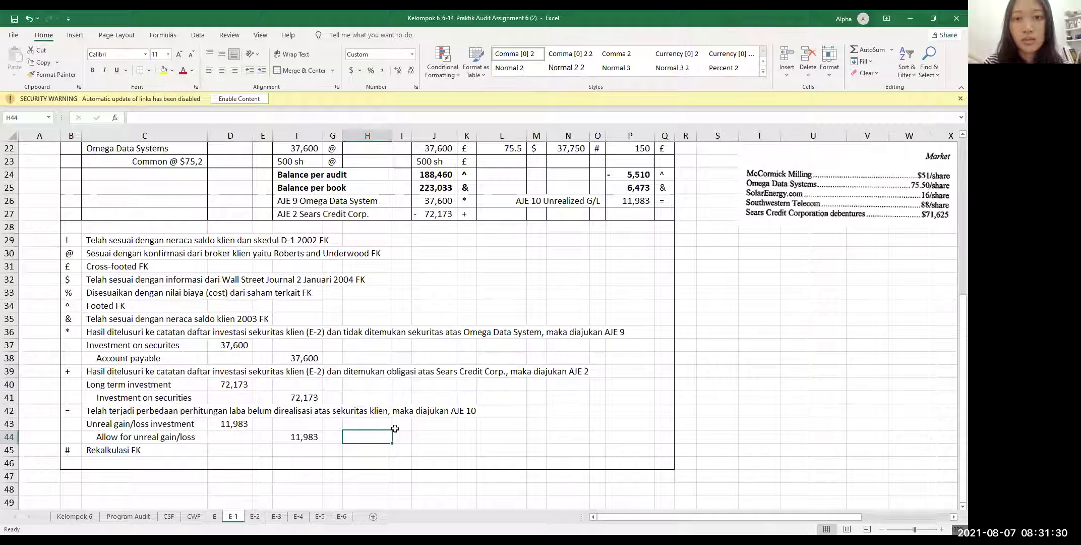
Step: Look over the tick-mark legend together with the audit and book balance rows on E-1
{"action": "scroll", "coordinate": [394, 428], "scroll_direction": "up", "scroll_amount": 3}
{"action": "scroll", "coordinate": [353, 454], "scroll_direction": "down", "scroll_amount": 3}
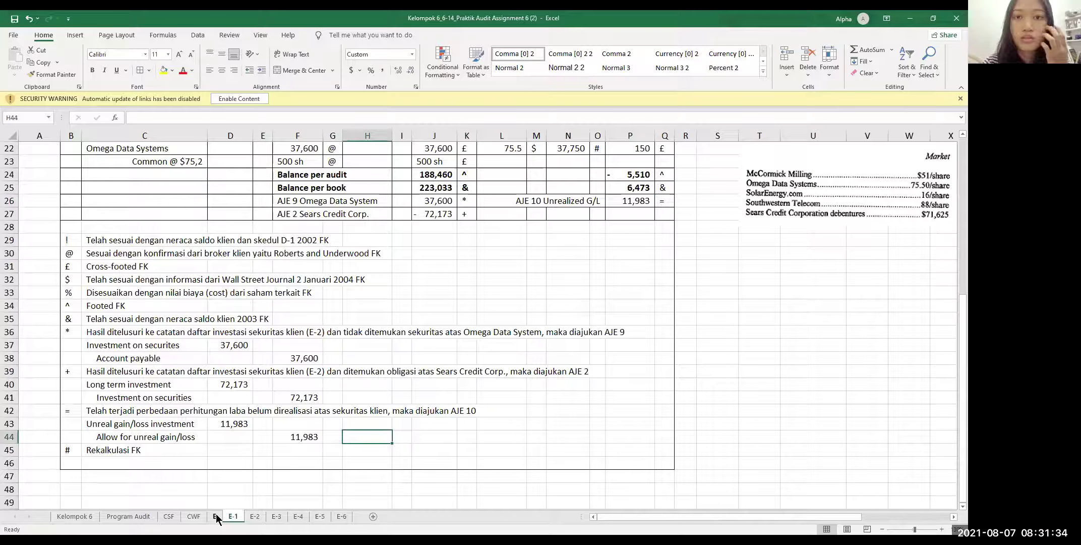
{"action": "scroll", "coordinate": [494, 480], "scroll_direction": "up", "scroll_amount": 2}
{"action": "scroll", "coordinate": [495, 481], "scroll_direction": "down", "scroll_amount": 1}
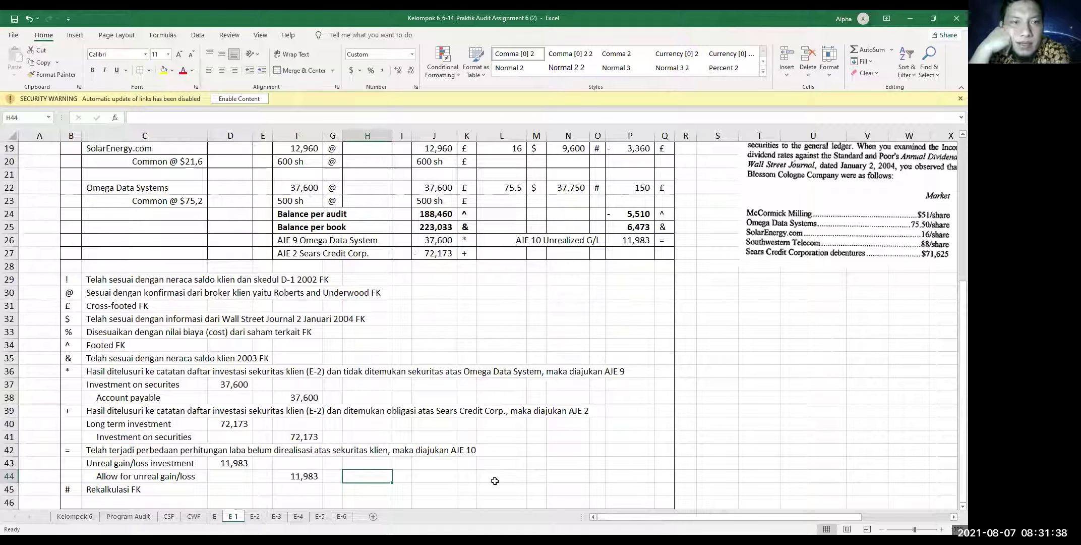
{"action": "scroll", "coordinate": [470, 444], "scroll_direction": "up", "scroll_amount": 1}
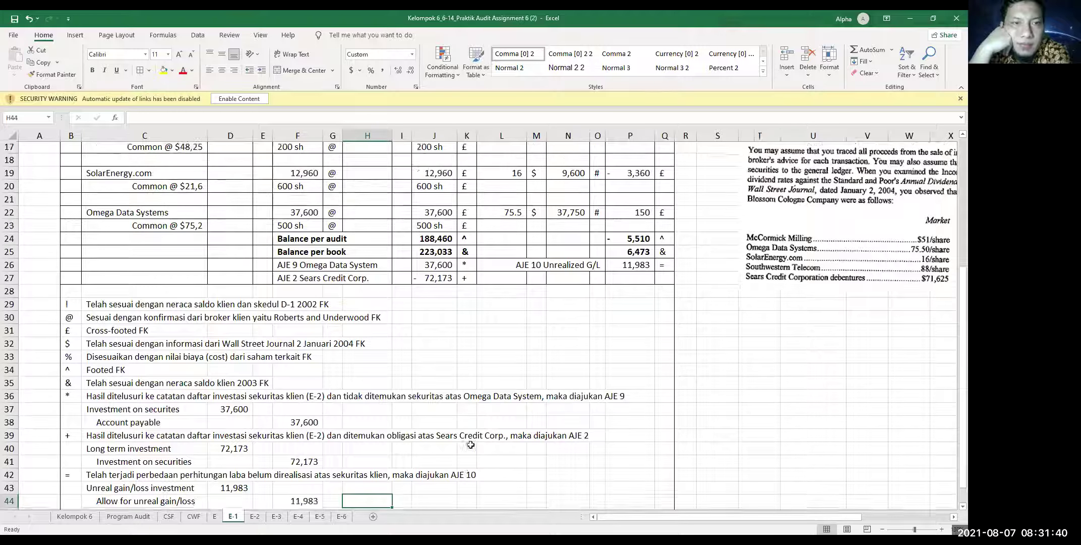
{"action": "scroll", "coordinate": [471, 444], "scroll_direction": "up", "scroll_amount": 1}
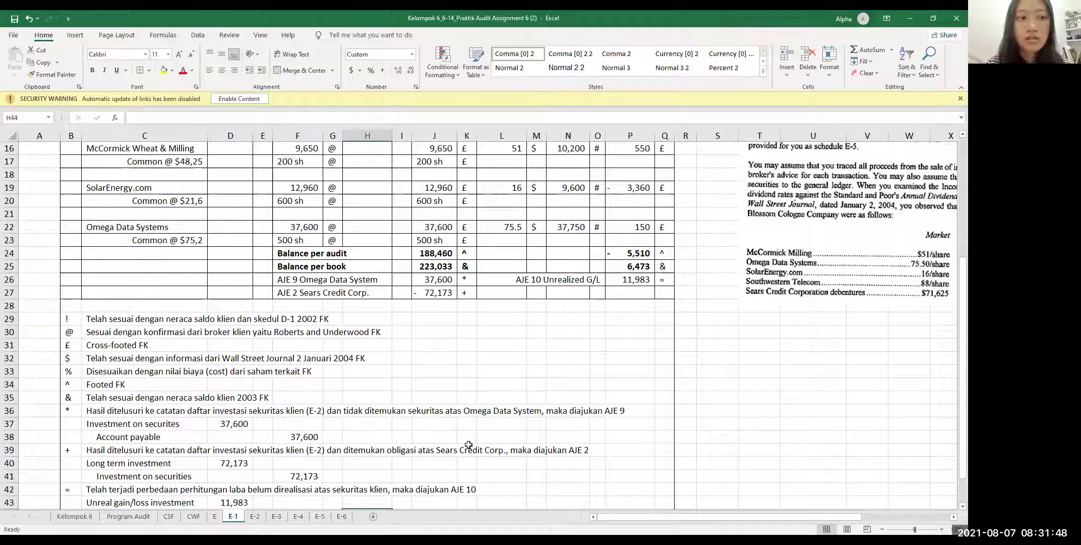
{"action": "scroll", "coordinate": [468, 444], "scroll_direction": "up", "scroll_amount": 1}
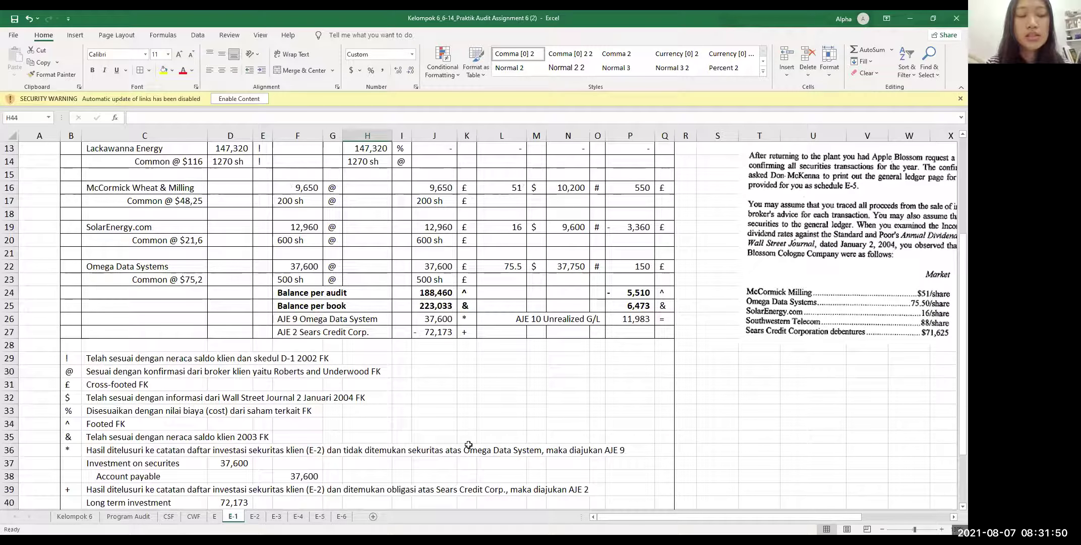
Step: Check the Omega Data Systems purchase and the note on its certificates in the broker's letter on sheet E-4
{"action": "left_click", "coordinate": [298, 515]}
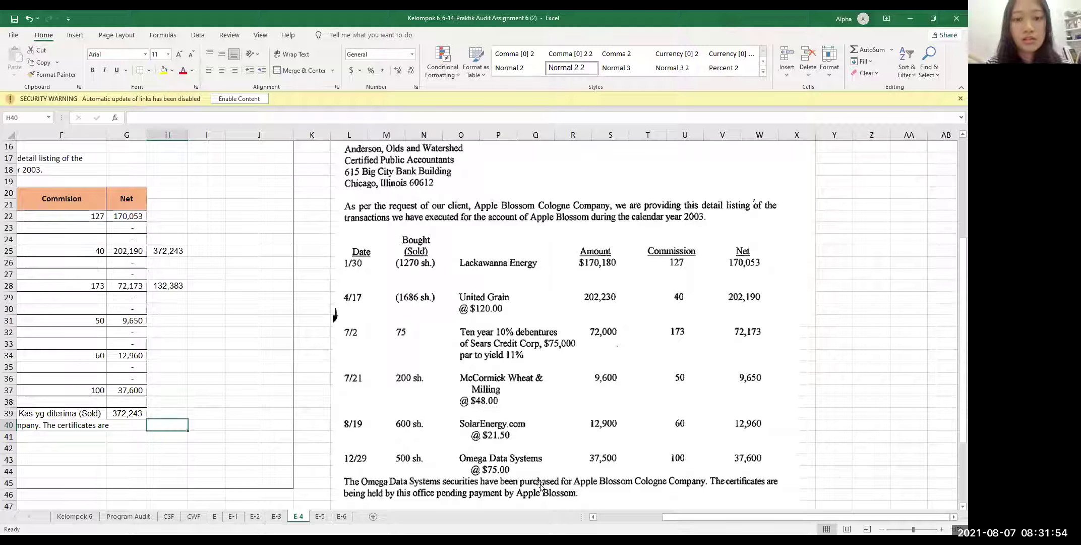
{"action": "left_click", "coordinate": [228, 516]}
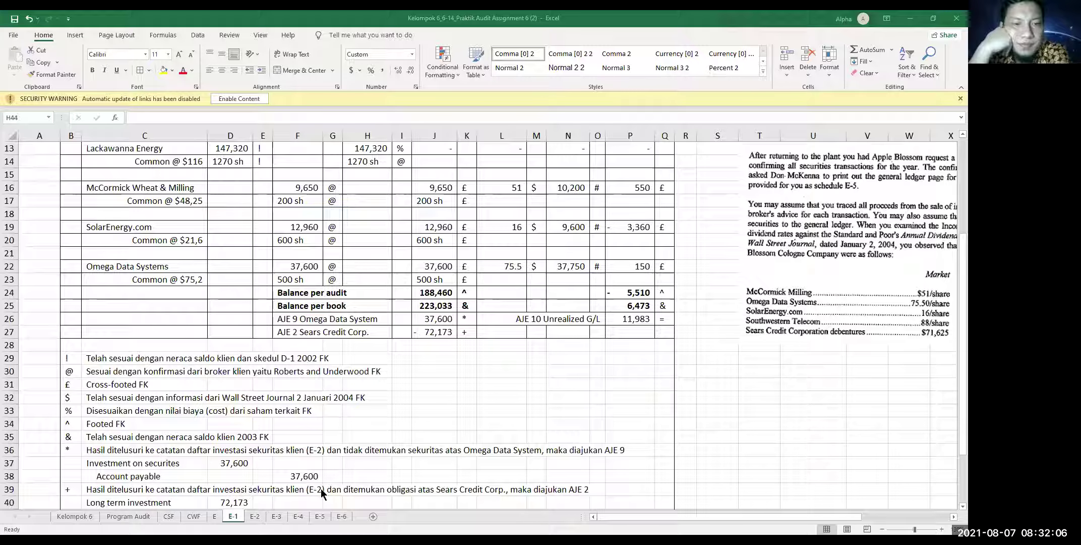
{"action": "left_click", "coordinate": [298, 519]}
{"action": "scroll", "coordinate": [666, 431], "scroll_direction": "down", "scroll_amount": 1}
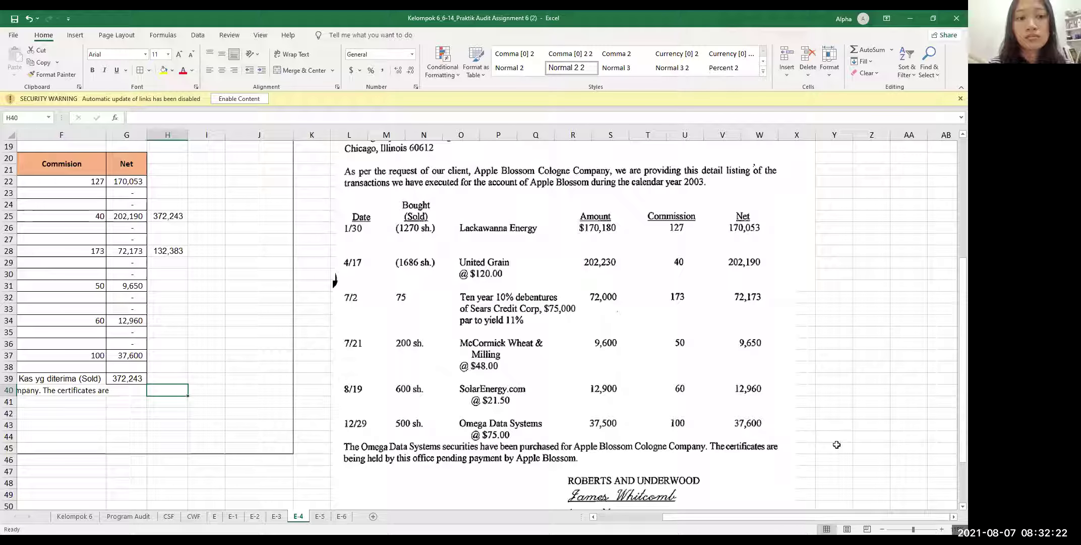
{"action": "left_click", "coordinate": [368, 452]}
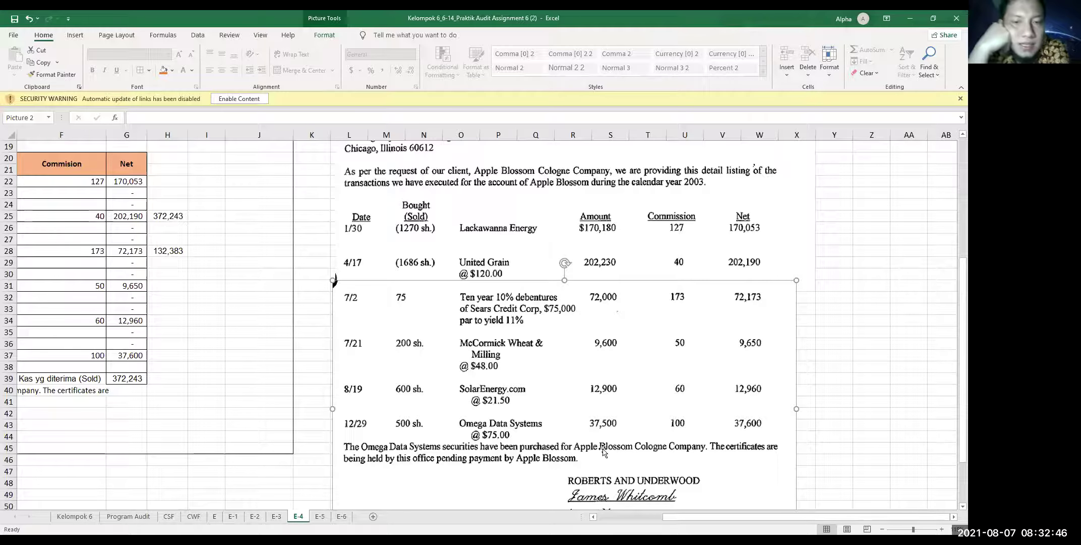
Step: Return to sheet E-1 and read the explanations and journal entries for AJE 9, AJE 2 and AJE 10
{"action": "left_click_drag", "start_coordinate": [255, 516], "coordinate": [232, 516]}
{"action": "left_click", "coordinate": [255, 516]}
{"action": "left_click", "coordinate": [261, 516]}
{"action": "left_click", "coordinate": [234, 516]}
{"action": "scroll", "coordinate": [429, 429], "scroll_direction": "down", "scroll_amount": 1}
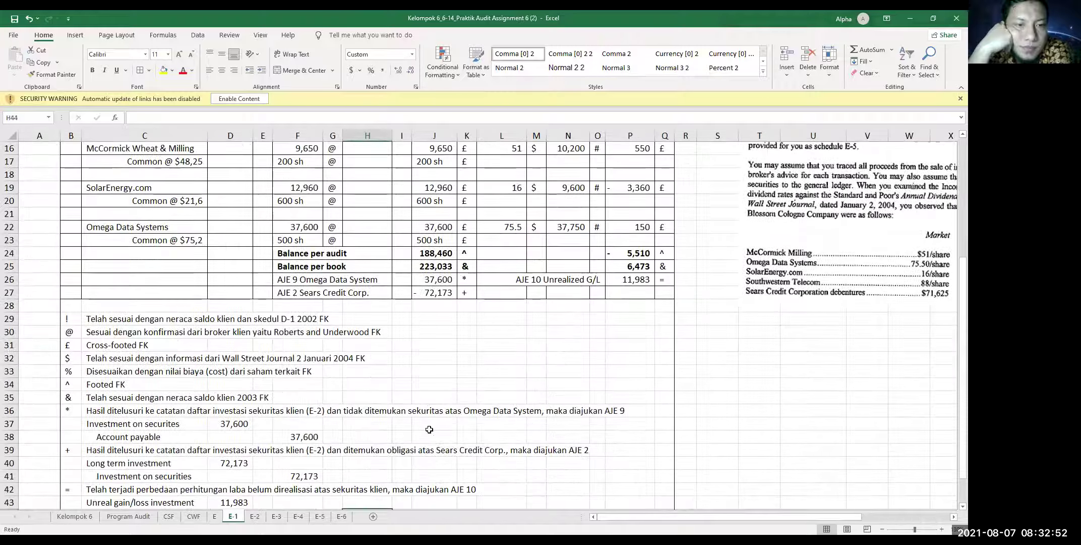
{"action": "scroll", "coordinate": [459, 429], "scroll_direction": "down", "scroll_amount": 1}
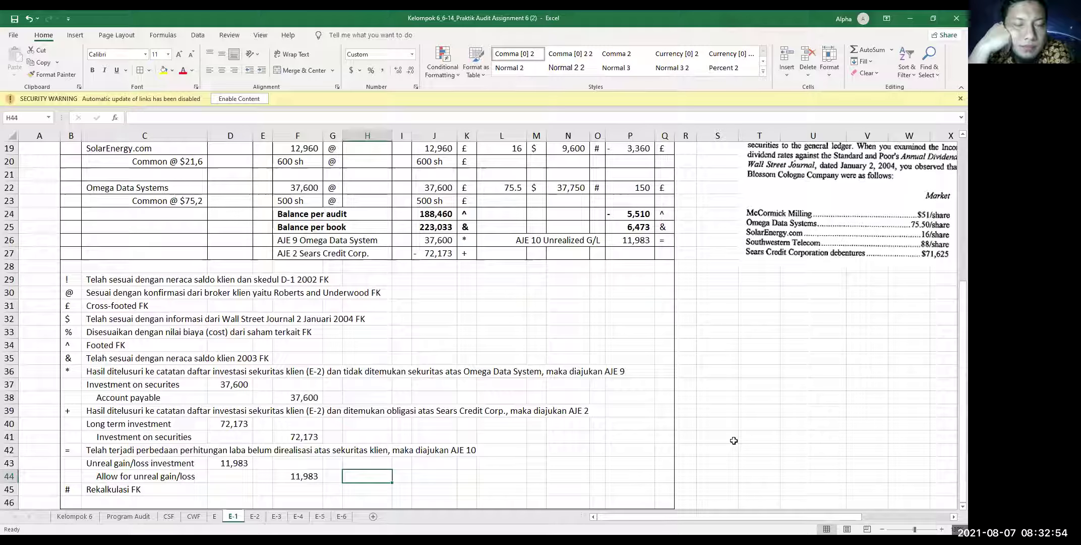
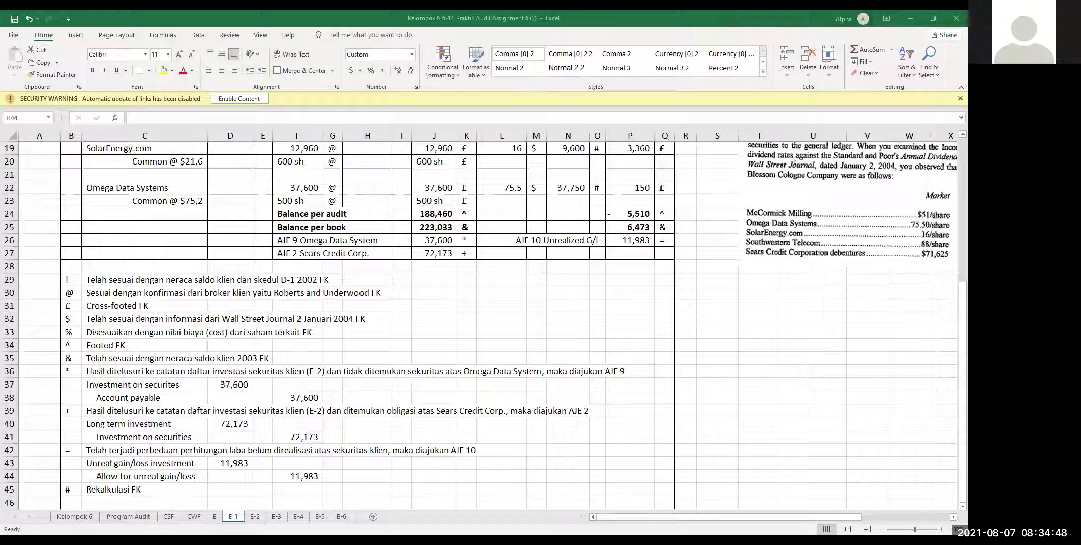
Step: Show the Investment - Top Schedule on sheet E at a larger zoom and autofit columns C to I so every amount is readable
{"action": "left_click", "coordinate": [214, 517]}
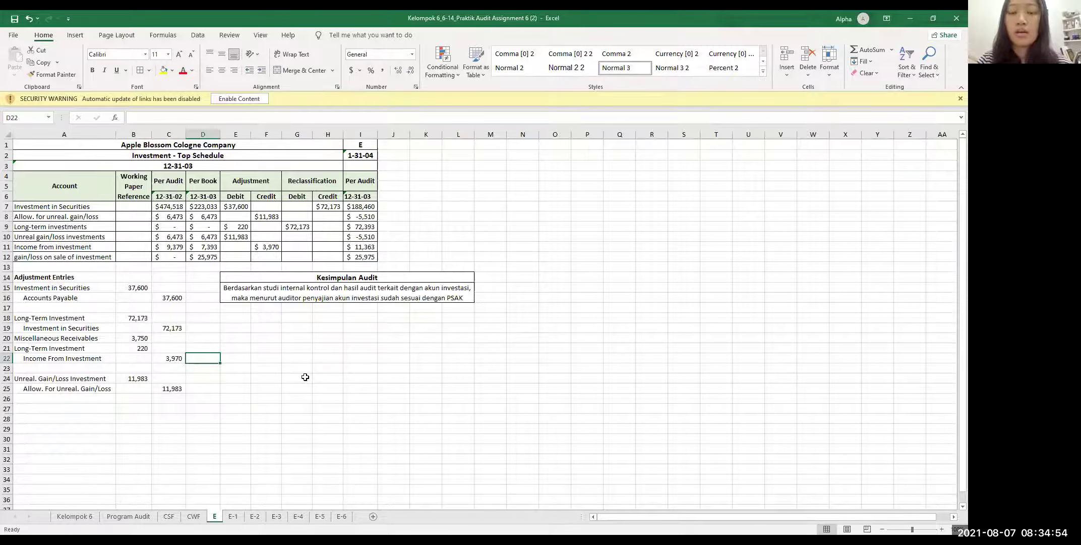
{"action": "scroll", "coordinate": [305, 376], "scroll_direction": "up", "scroll_amount": 1}
{"action": "scroll", "coordinate": [349, 361], "scroll_direction": "up", "scroll_amount": 2}
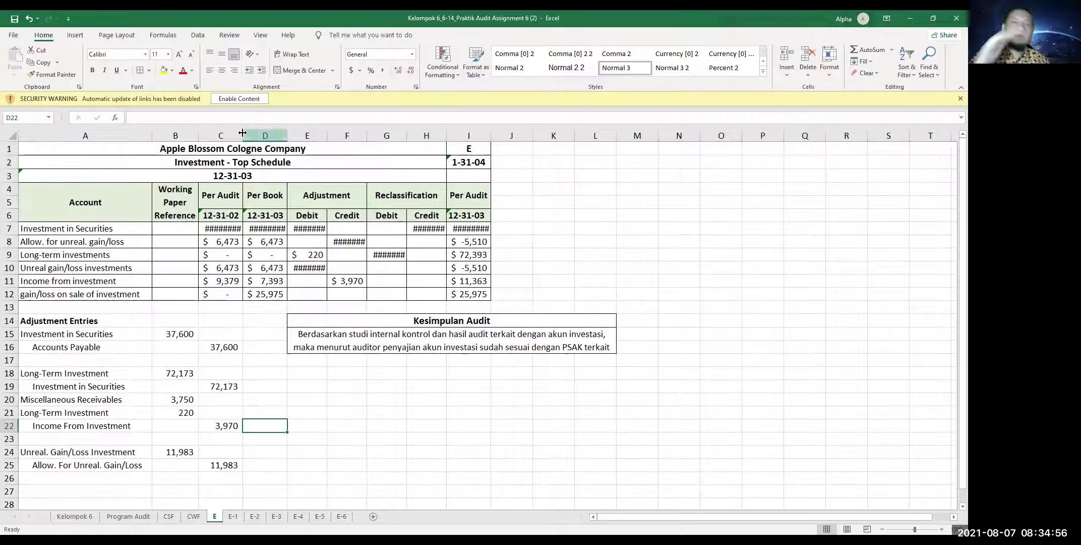
{"action": "double_click", "coordinate": [292, 132]}
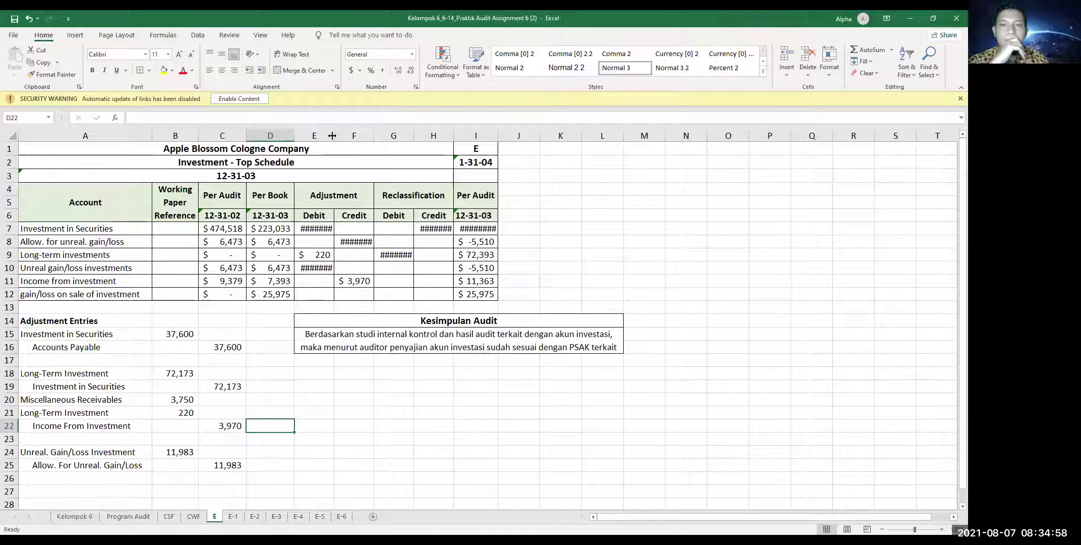
{"action": "double_click", "coordinate": [333, 136]}
{"action": "double_click", "coordinate": [377, 136]}
{"action": "double_click", "coordinate": [420, 136]}
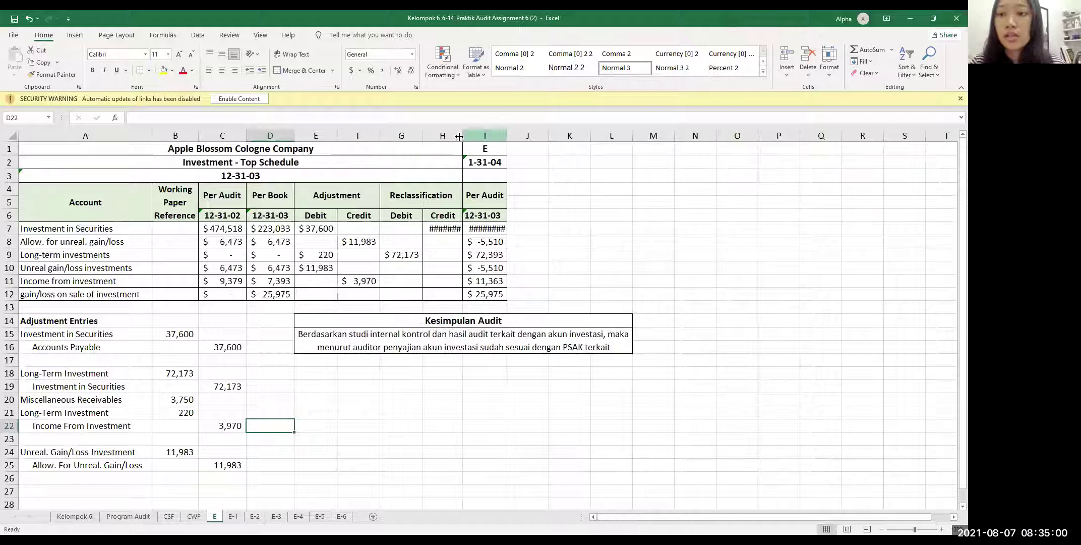
{"action": "left_click", "coordinate": [442, 135]}
{"action": "double_click", "coordinate": [461, 136]}
{"action": "left_click", "coordinate": [544, 201]}
{"action": "left_click", "coordinate": [671, 374]}
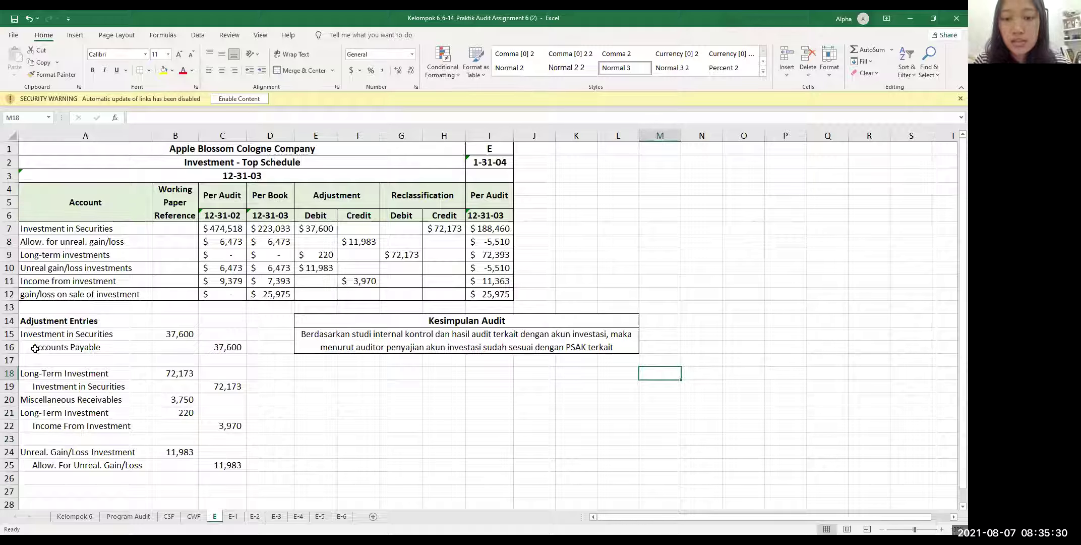
Step: Read the full substantive audit procedures text and market prices beside the securities schedule on sheet E-1
{"action": "left_click", "coordinate": [233, 517]}
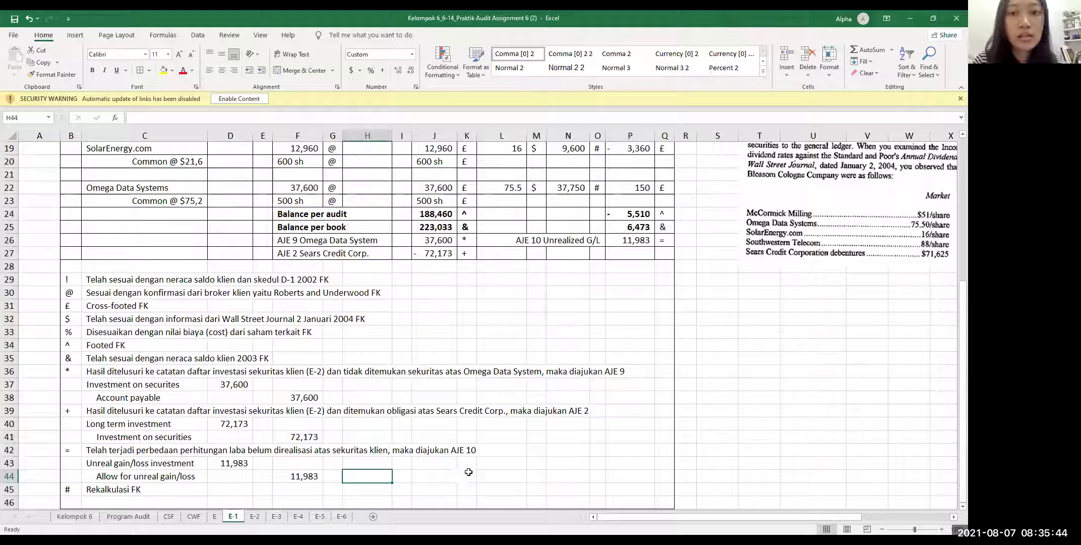
{"action": "scroll", "coordinate": [697, 516], "scroll_direction": "right", "scroll_amount": 3}
{"action": "scroll", "coordinate": [630, 454], "scroll_direction": "up", "scroll_amount": 3}
{"action": "scroll", "coordinate": [630, 454], "scroll_direction": "up", "scroll_amount": 3}
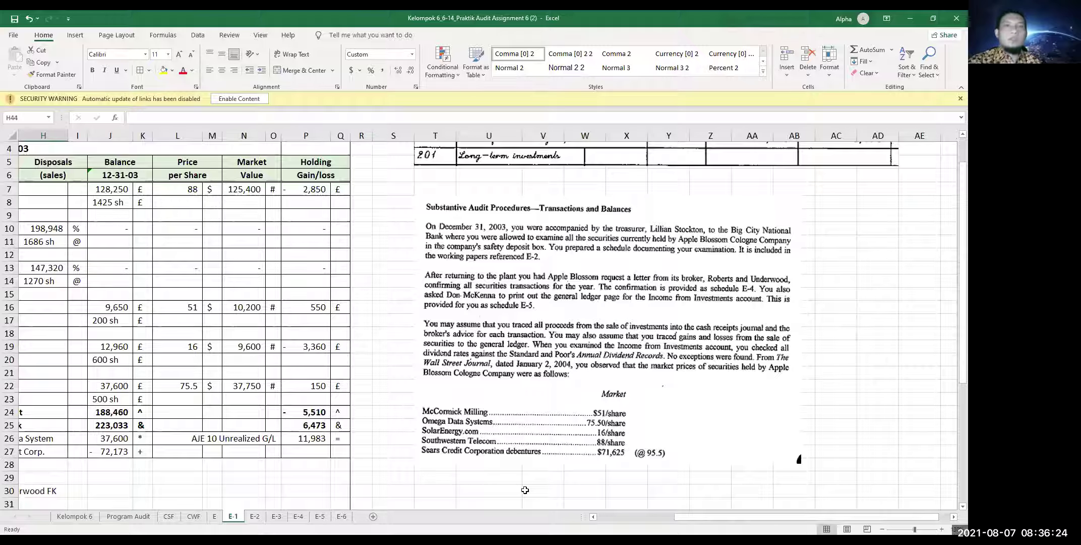
{"action": "left_click", "coordinate": [503, 192]}
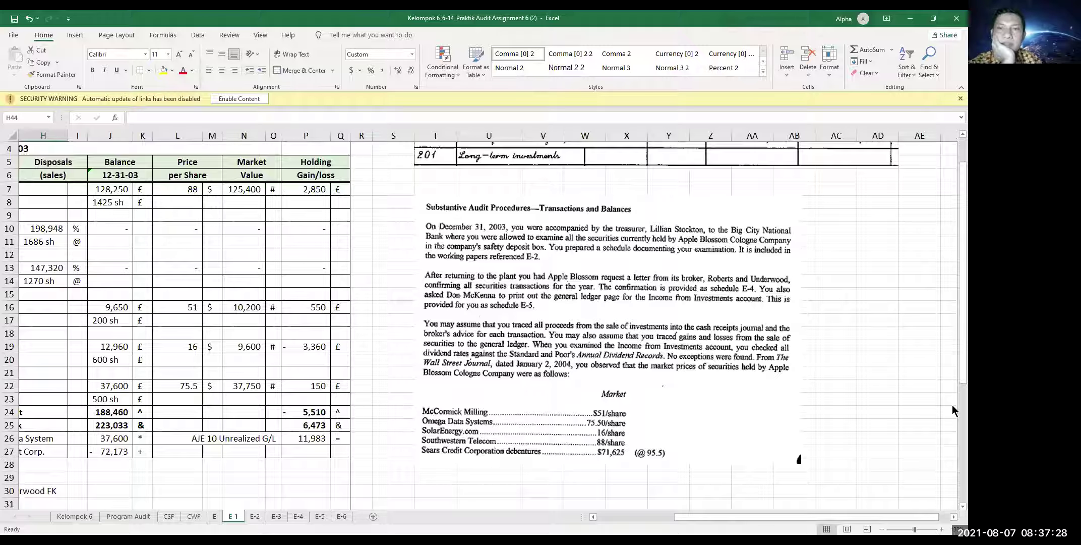
Step: Examine the broker's confirmation letter on sheet E-4 from its date through the 2003 transactions to the signature
{"action": "left_click", "coordinate": [298, 517]}
{"action": "scroll", "coordinate": [539, 326], "scroll_direction": "up", "scroll_amount": 2}
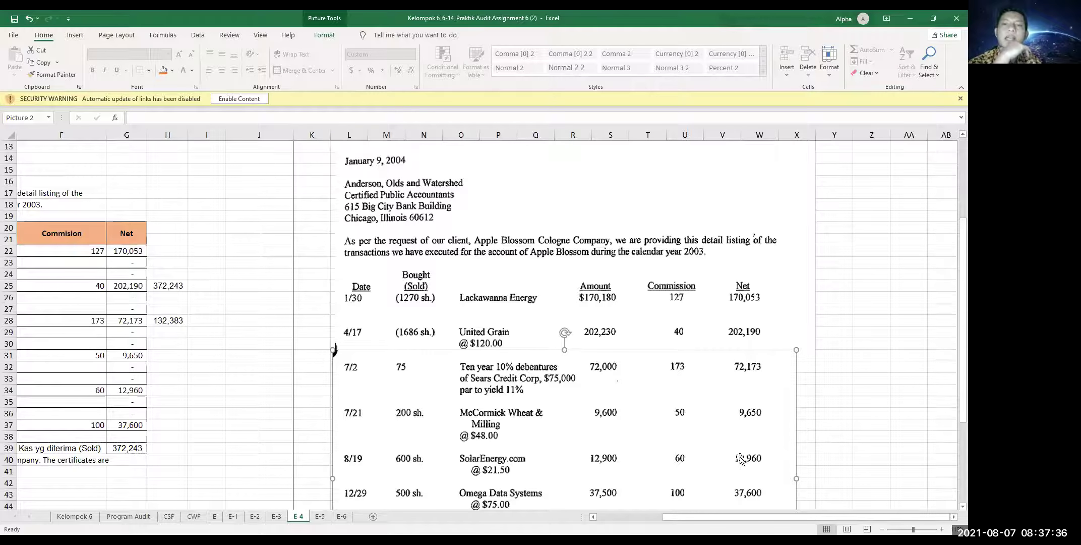
{"action": "scroll", "coordinate": [729, 462], "scroll_direction": "down", "scroll_amount": 1}
{"action": "scroll", "coordinate": [726, 465], "scroll_direction": "down", "scroll_amount": 1}
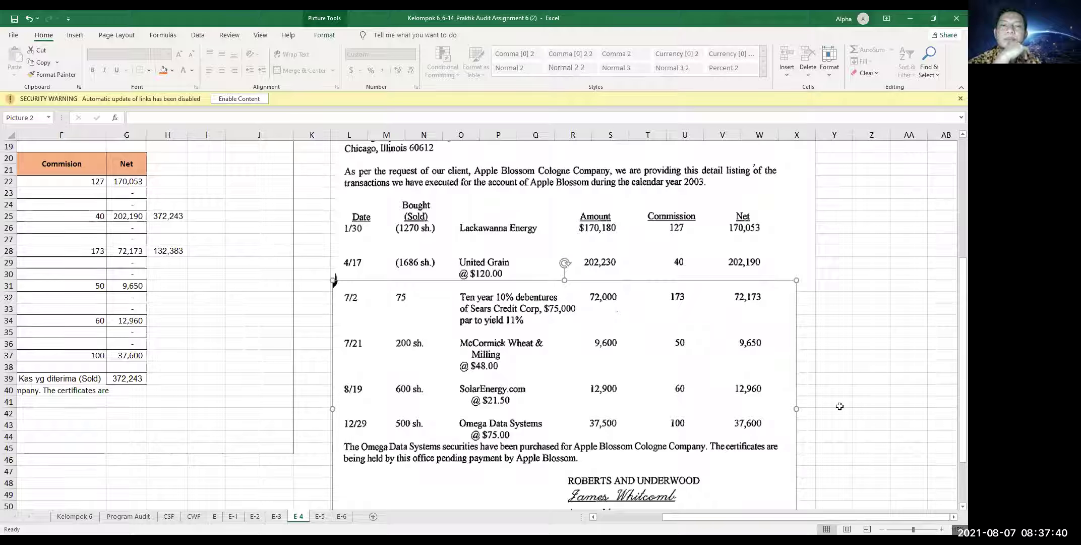
{"action": "scroll", "coordinate": [746, 461], "scroll_direction": "down", "scroll_amount": 1}
{"action": "scroll", "coordinate": [745, 460], "scroll_direction": "down", "scroll_amount": 2}
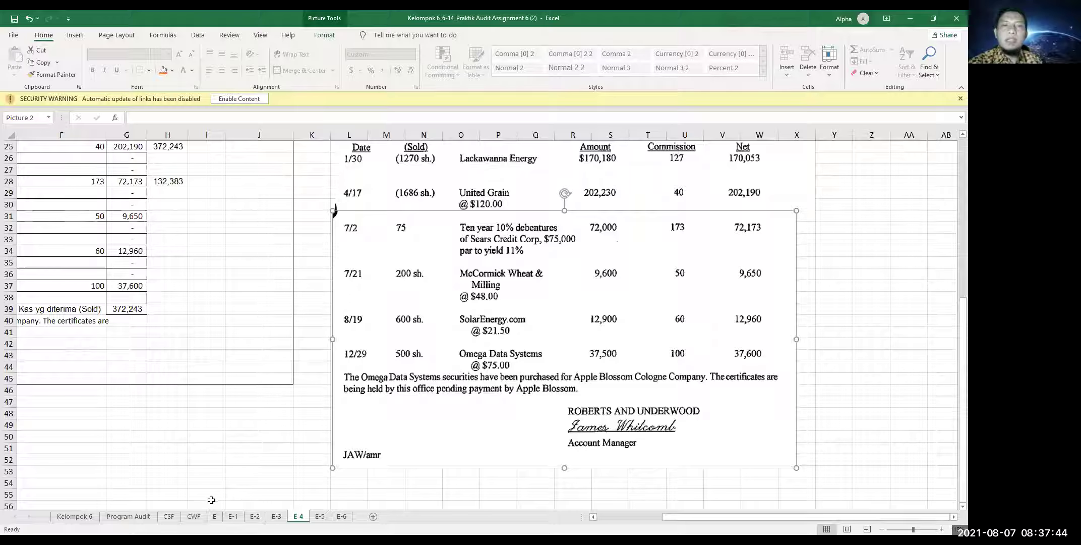
Step: Compare the 2003 securities transactions in the broker's confirmation letter on sheet E-4 with the schedule transcribed beside it
{"action": "scroll", "coordinate": [484, 444], "scroll_direction": "up", "scroll_amount": 2}
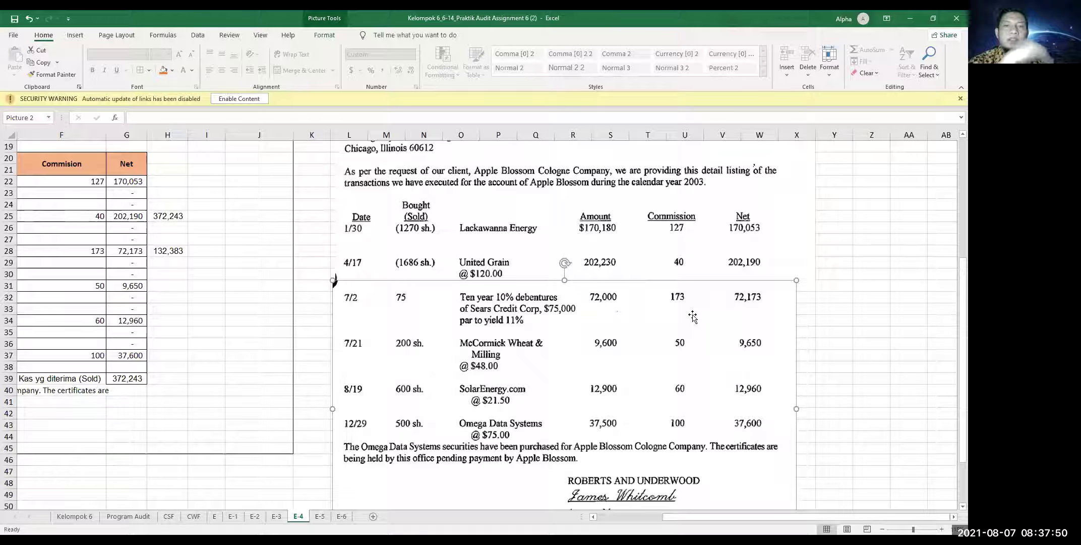
{"action": "left_click", "coordinate": [840, 345]}
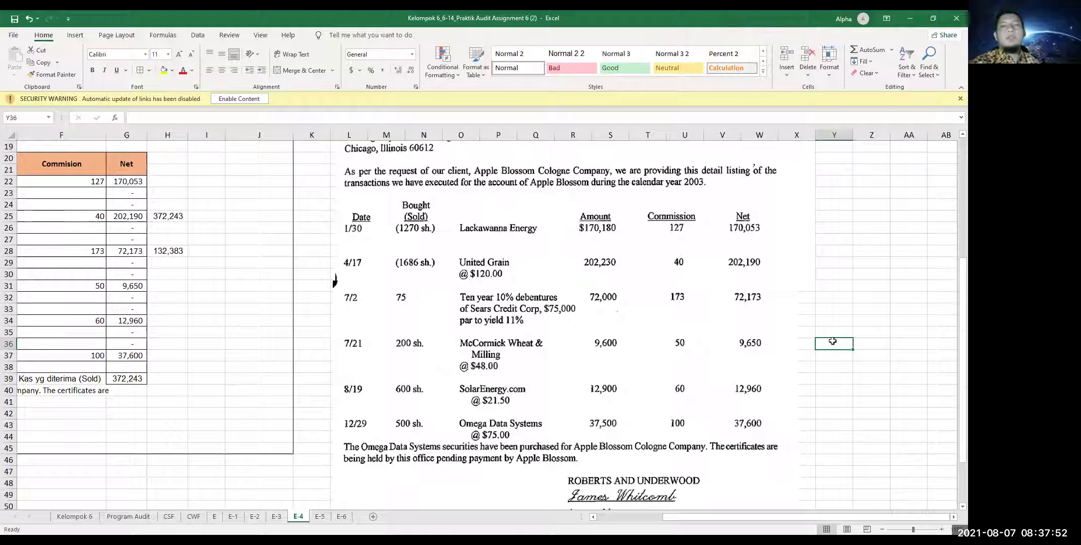
{"action": "left_click", "coordinate": [809, 308]}
{"action": "left_click", "coordinate": [810, 294]}
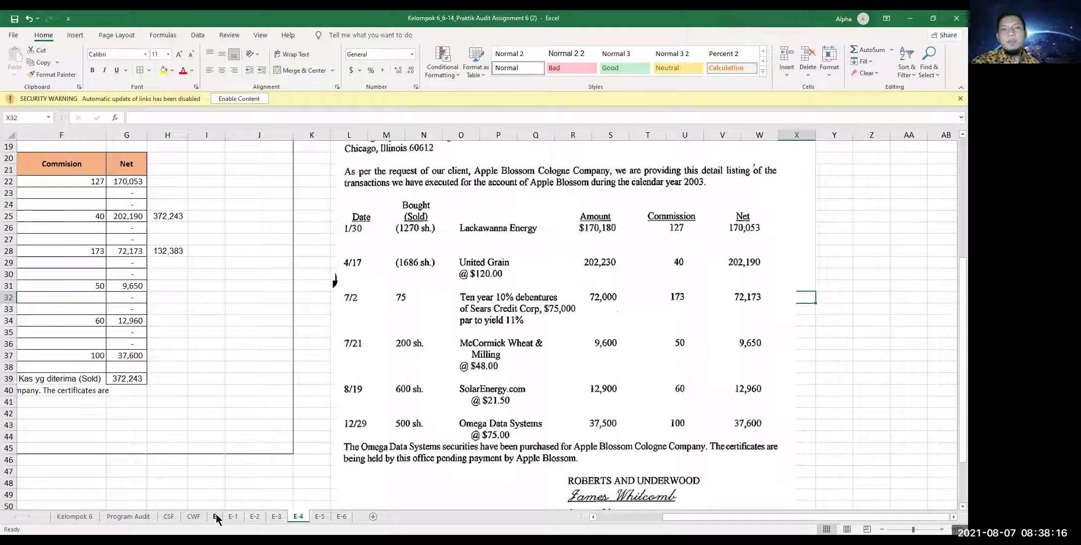
{"action": "left_click_drag", "start_coordinate": [676, 515], "coordinate": [603, 528]}
{"action": "scroll", "coordinate": [598, 529], "scroll_direction": "up", "scroll_amount": 6}
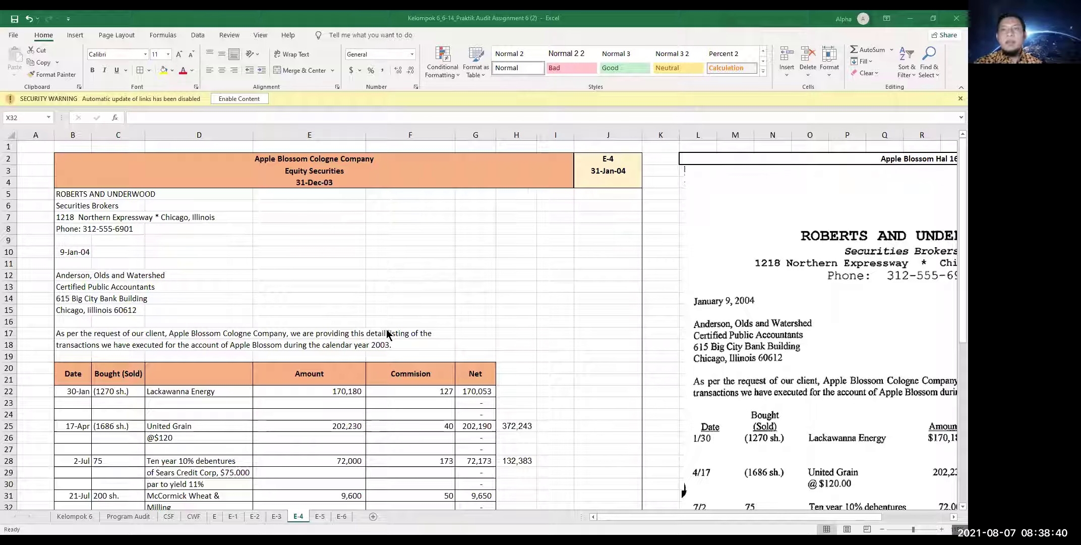
{"action": "left_click_drag", "start_coordinate": [695, 517], "coordinate": [758, 516]}
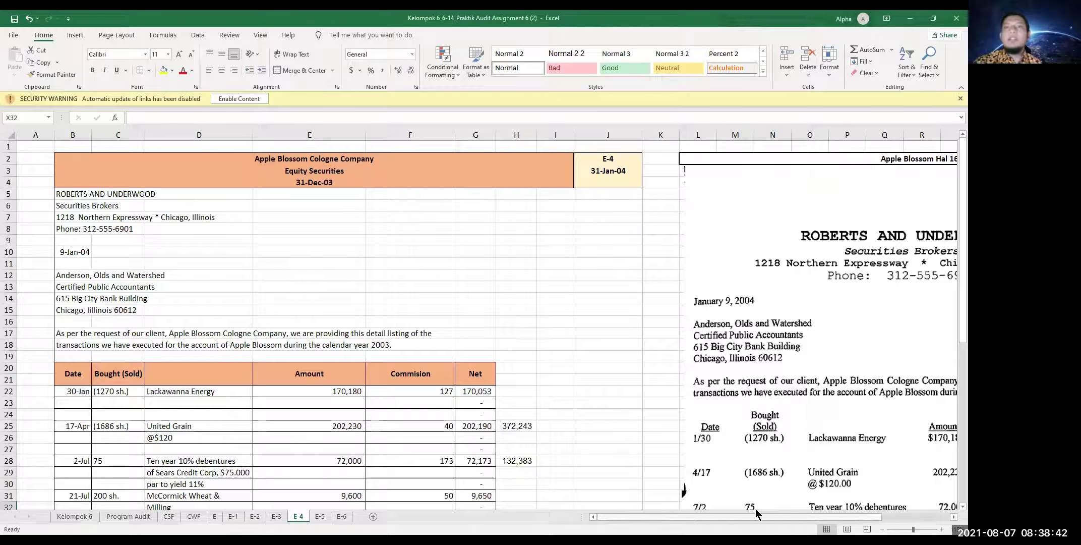
{"action": "scroll", "coordinate": [700, 464], "scroll_direction": "down", "scroll_amount": 6}
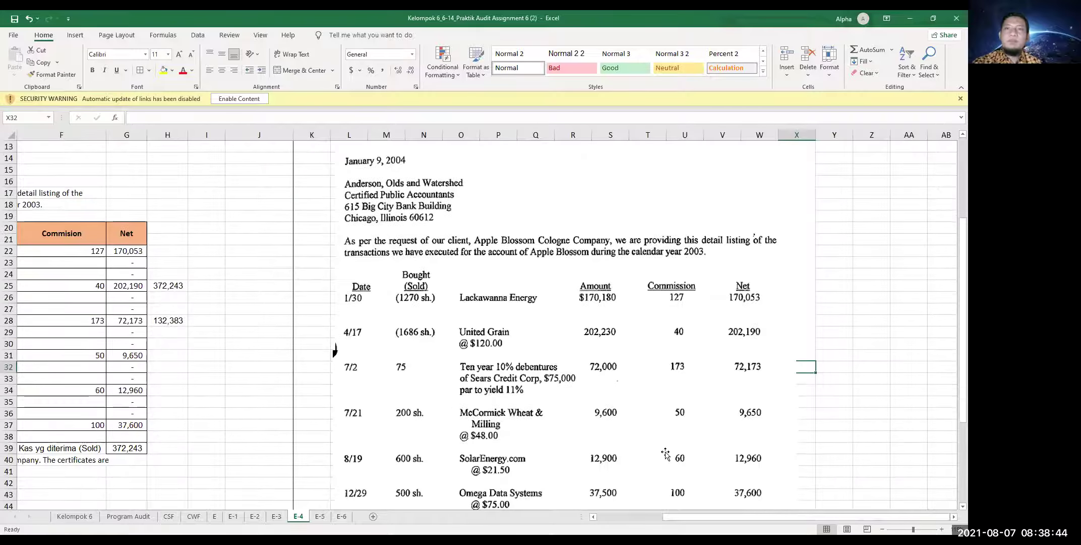
{"action": "scroll", "coordinate": [701, 475], "scroll_direction": "down", "scroll_amount": 1}
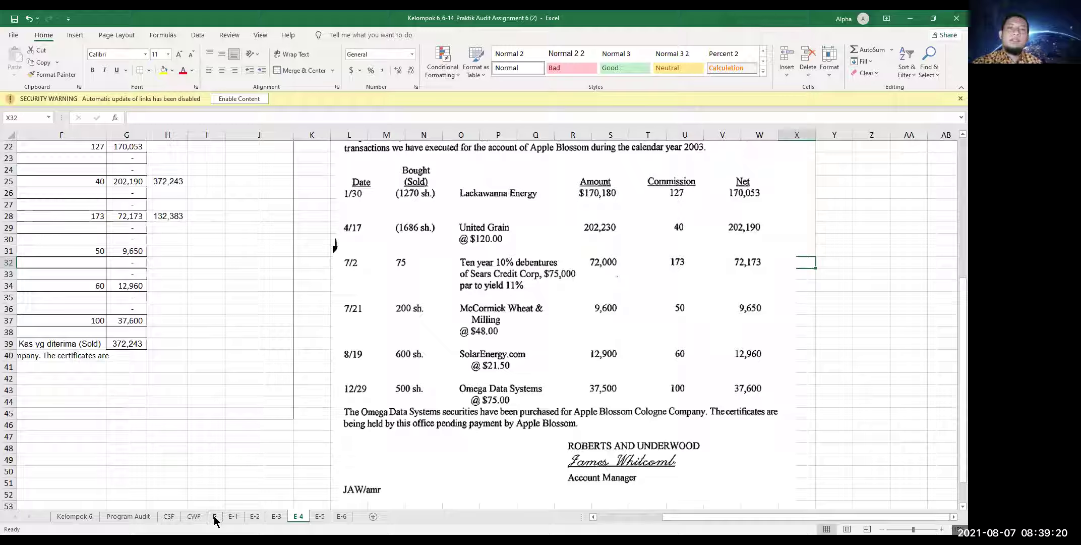
Step: Return to the Investment - Top Schedule on sheet E and review its adjustment entries and audit conclusion
{"action": "left_click", "coordinate": [214, 515]}
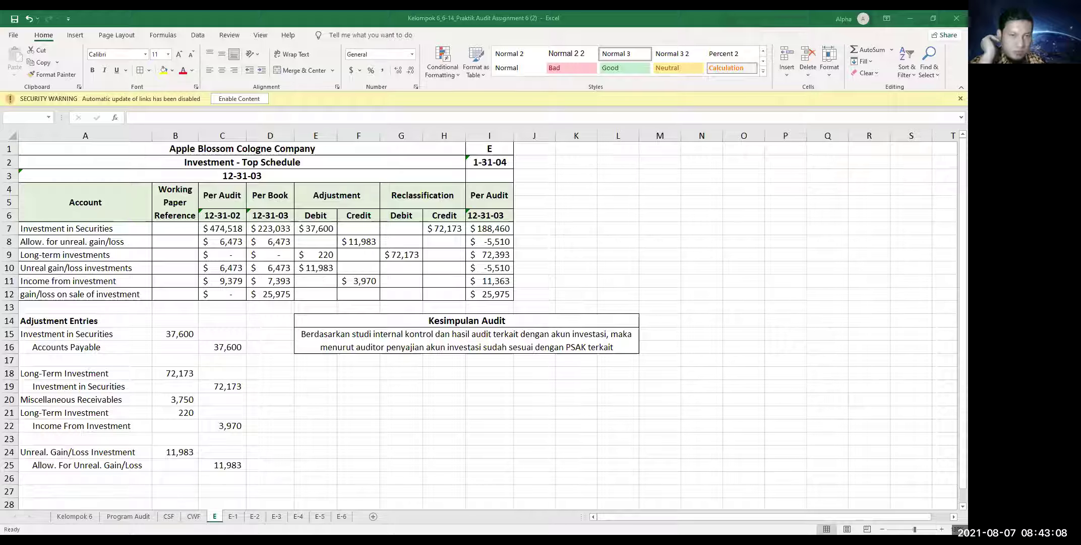
{"action": "left_click", "coordinate": [287, 479]}
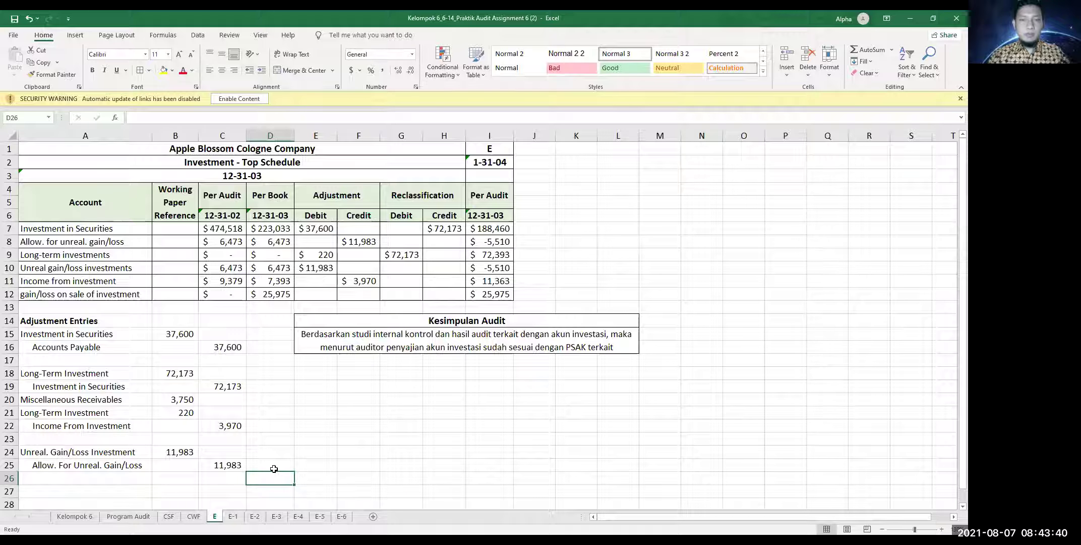
Step: Read the investment audit program AP-5 through all its procedures, assertions and references to the audit objectives
{"action": "left_click", "coordinate": [138, 520]}
{"action": "scroll", "coordinate": [354, 434], "scroll_direction": "up", "scroll_amount": 5}
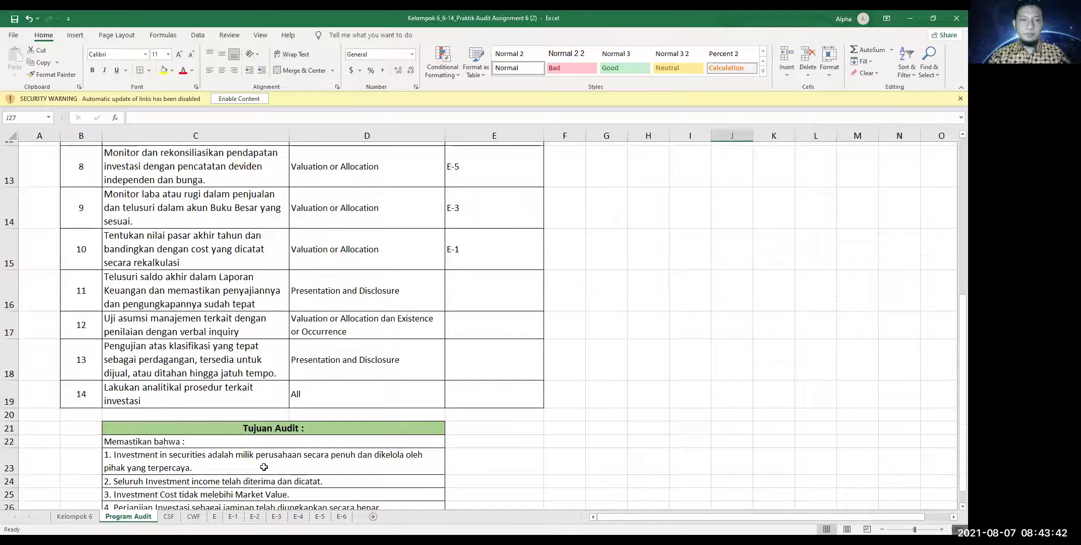
{"action": "scroll", "coordinate": [354, 434], "scroll_direction": "down", "scroll_amount": 1}
{"action": "scroll", "coordinate": [437, 415], "scroll_direction": "up", "scroll_amount": 1}
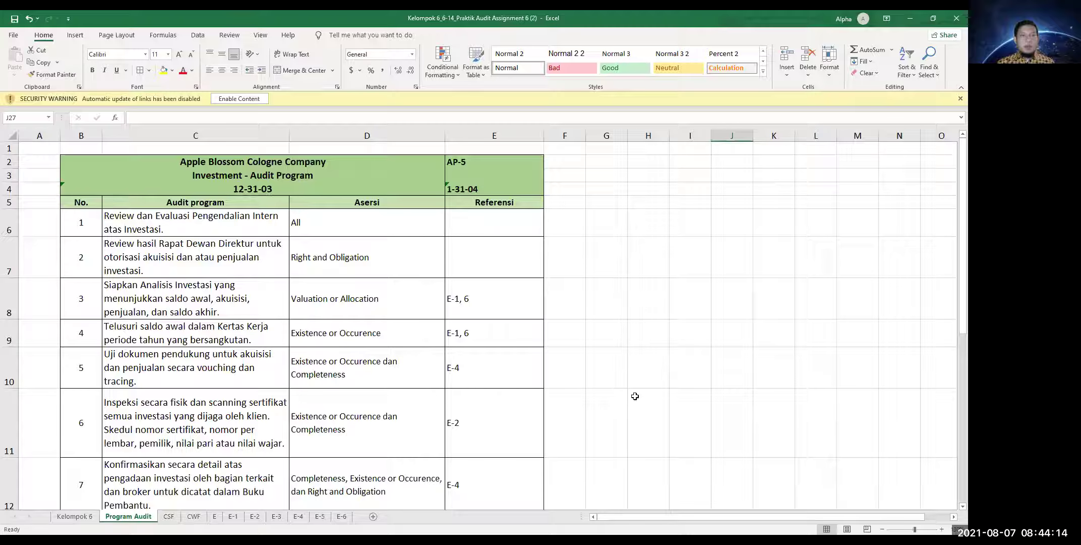
{"action": "scroll", "coordinate": [538, 334], "scroll_direction": "down", "scroll_amount": 1}
{"action": "scroll", "coordinate": [623, 357], "scroll_direction": "down", "scroll_amount": 1}
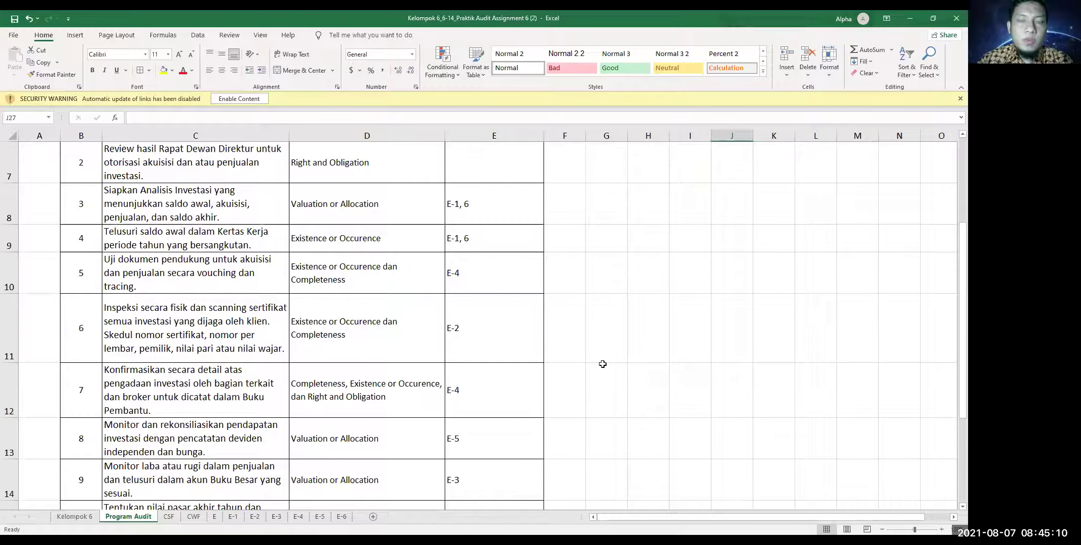
{"action": "scroll", "coordinate": [603, 365], "scroll_direction": "down", "scroll_amount": 2}
{"action": "scroll", "coordinate": [602, 365], "scroll_direction": "down", "scroll_amount": 2}
{"action": "scroll", "coordinate": [598, 366], "scroll_direction": "up", "scroll_amount": 6}
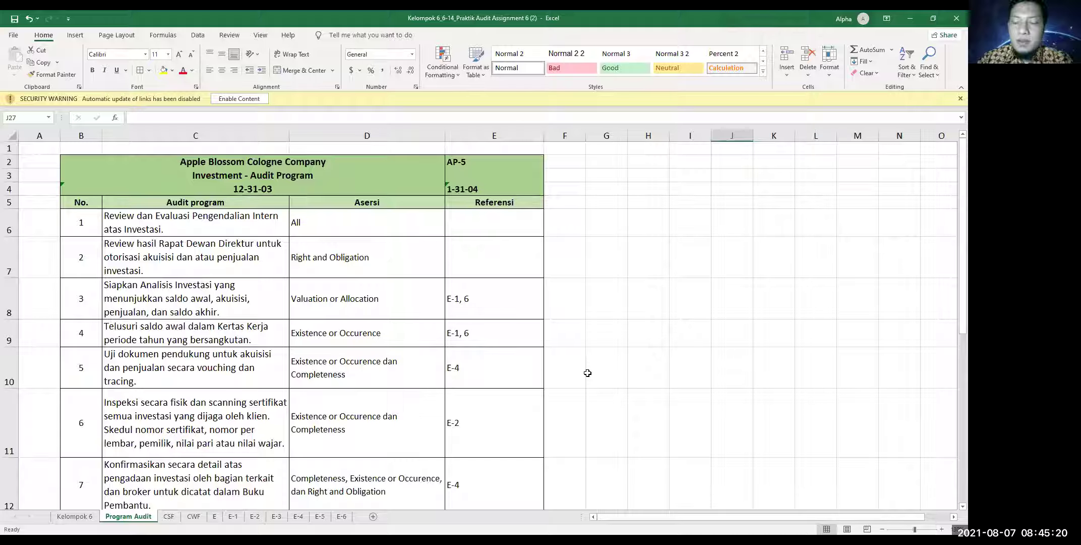
Step: Review the weaknesses, potential errors and substantive tests on sheet CWF, and return to the Program Audit sheet
{"action": "left_click", "coordinate": [199, 515]}
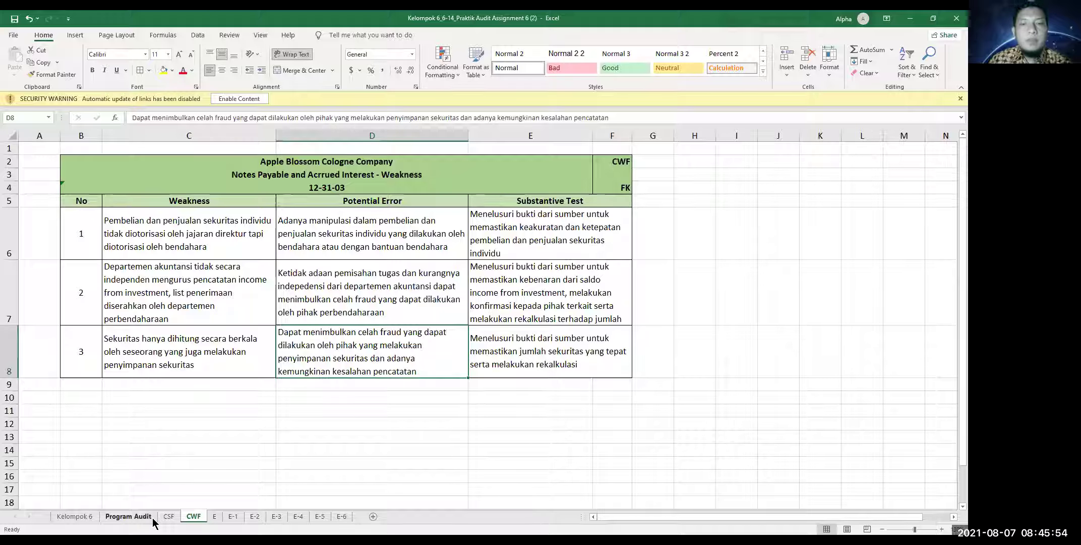
{"action": "left_click", "coordinate": [128, 516]}
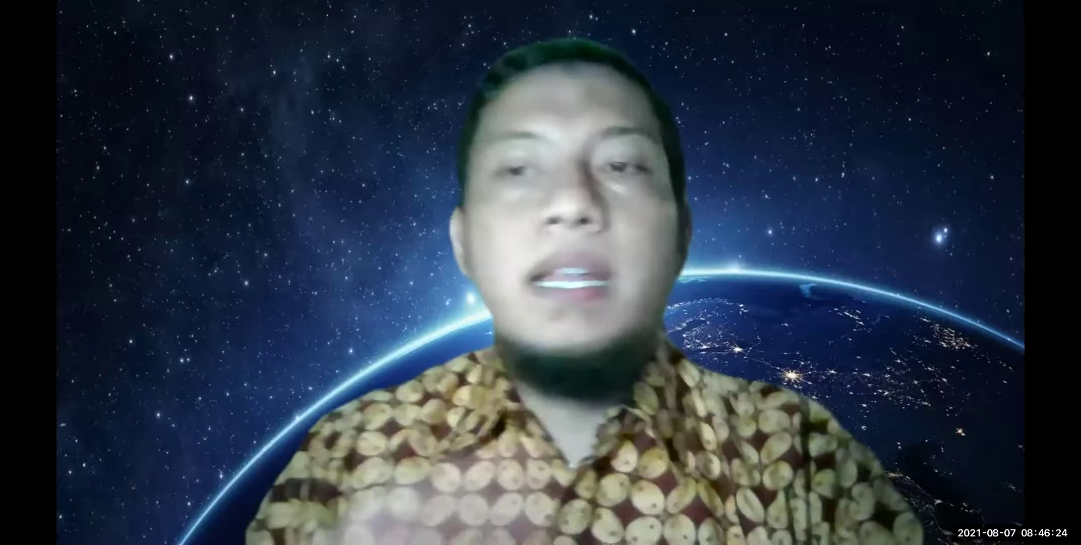
{"action": "key", "text": "alt+F2"}
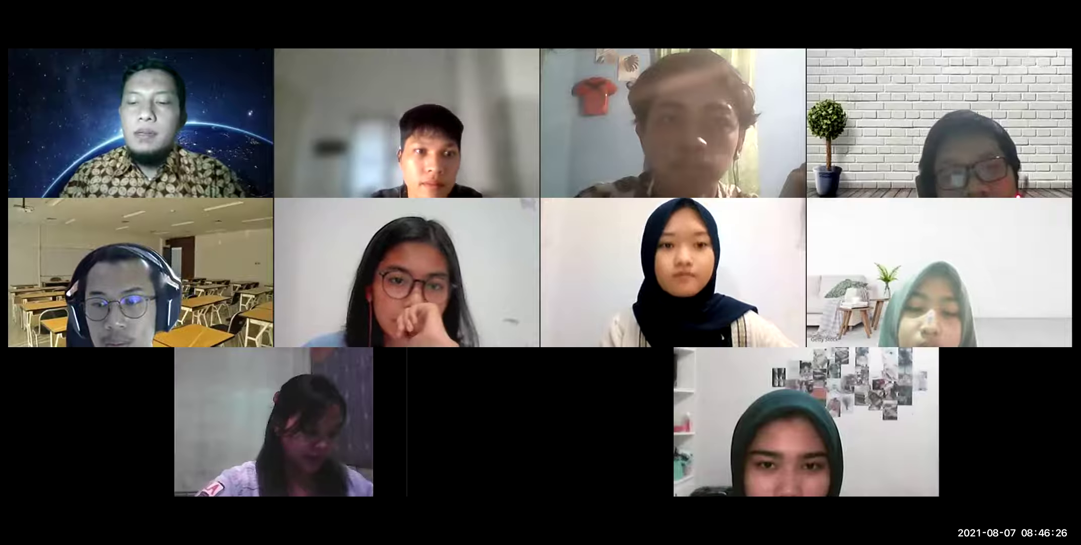
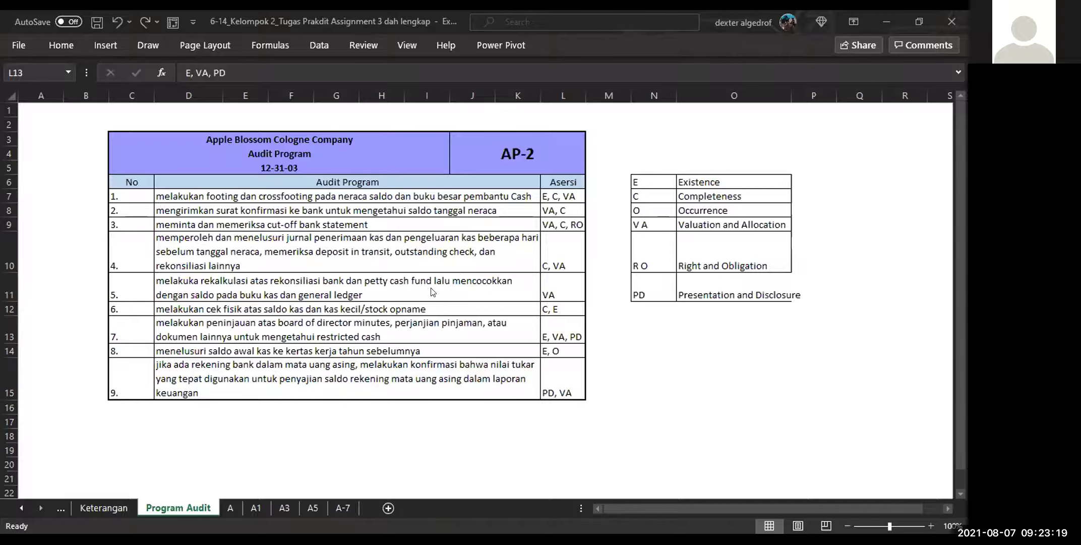
Step: Enlarge the AP-2 cash audit program in the Kelompok 2 workbook and go through procedures 1 to 5 one by one
{"action": "scroll", "coordinate": [432, 292], "scroll_direction": "up", "scroll_amount": 3, "text": "ctrl"}
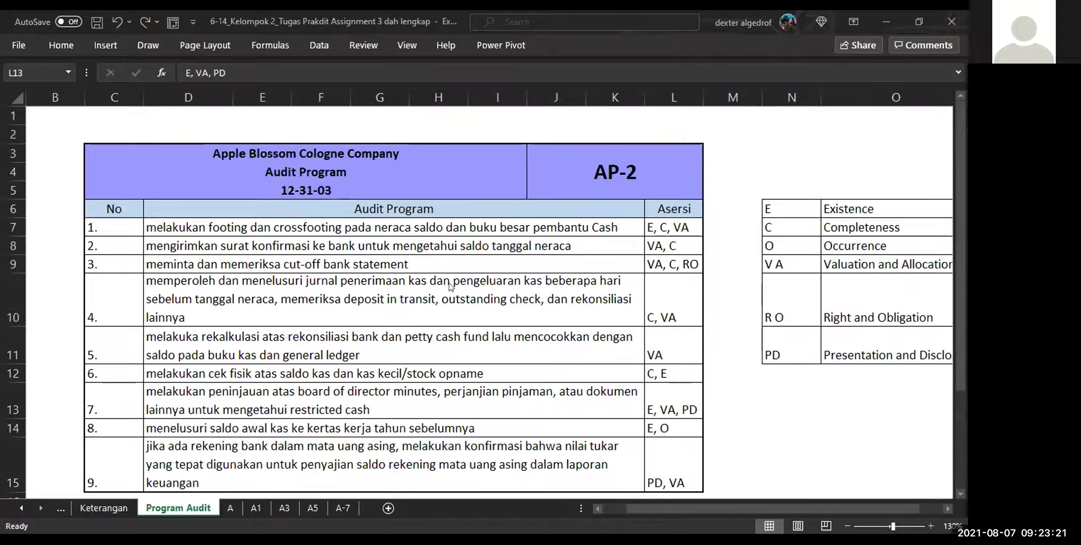
{"action": "left_click", "coordinate": [516, 234]}
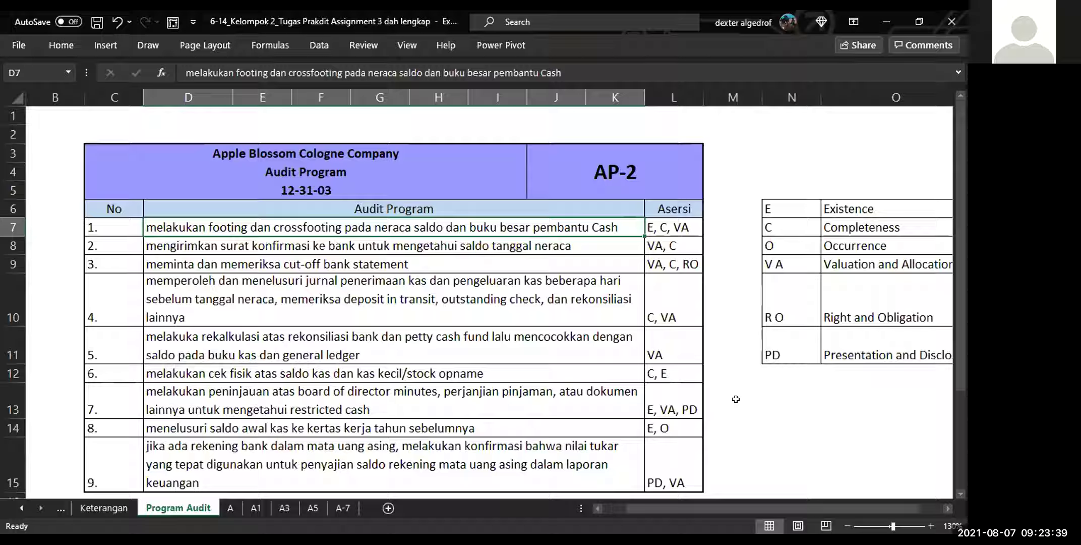
{"action": "key", "text": "Down"}
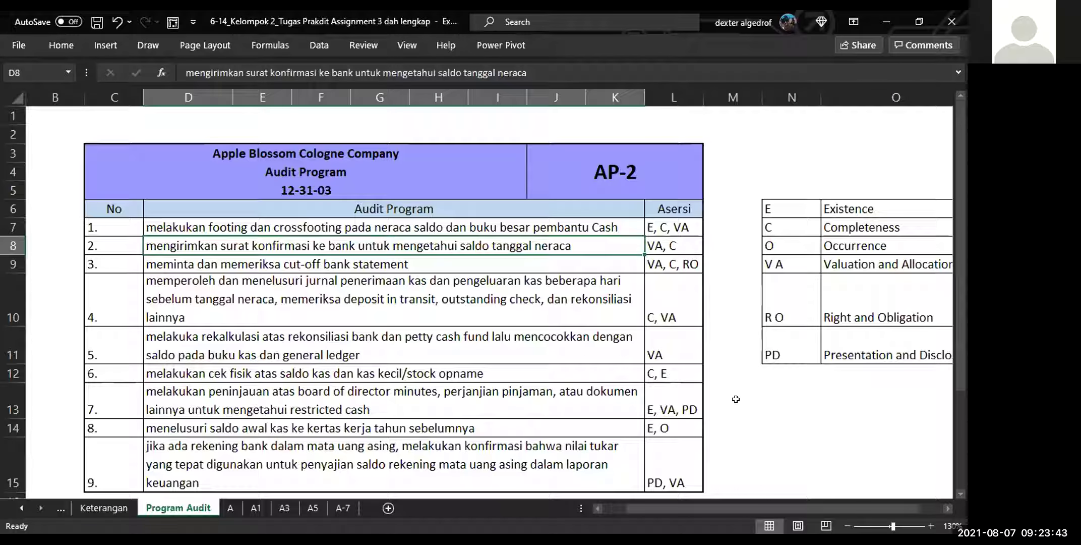
{"action": "key", "text": "Down"}
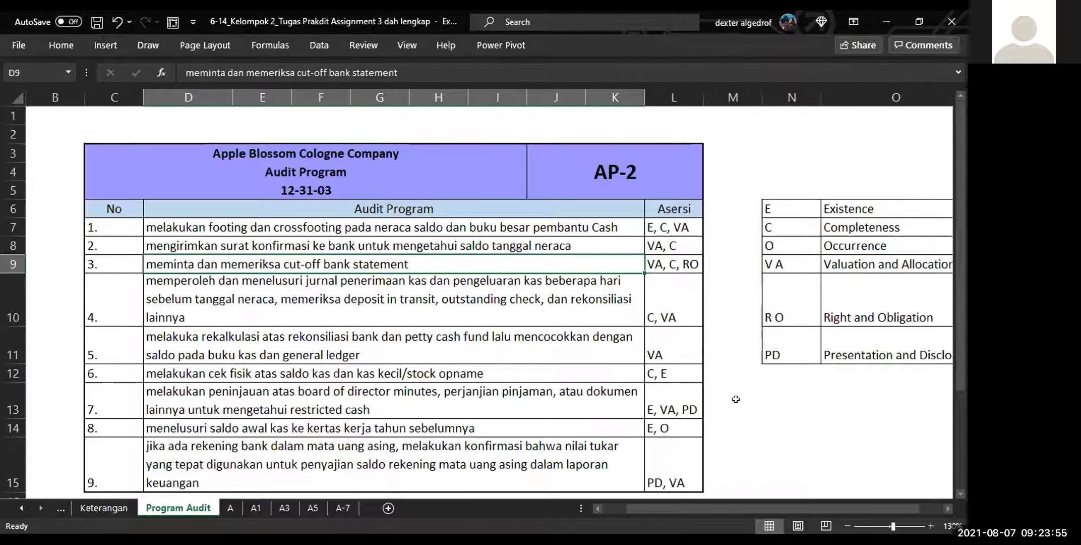
{"action": "key", "text": "Down"}
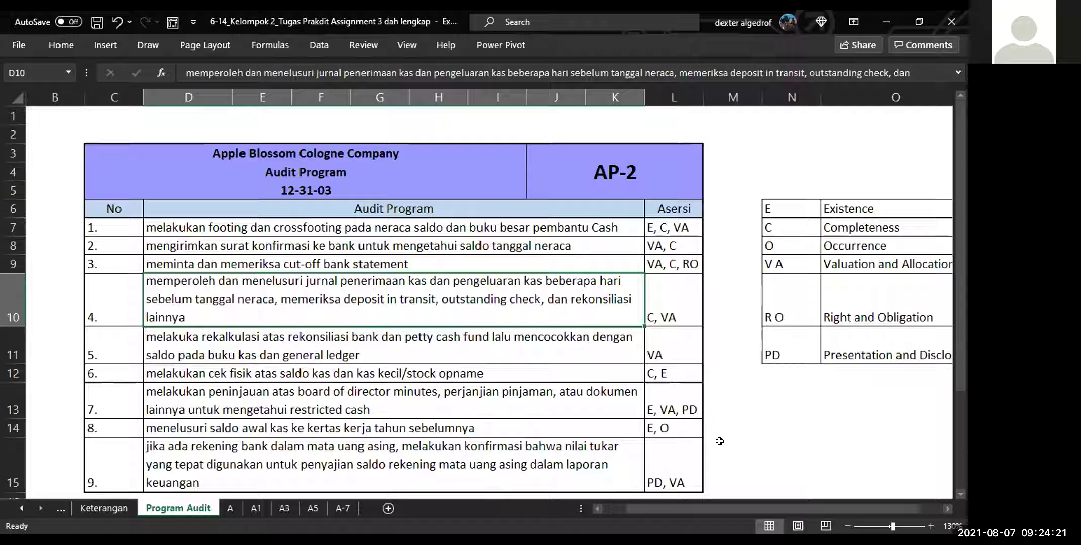
{"action": "key", "text": "Down"}
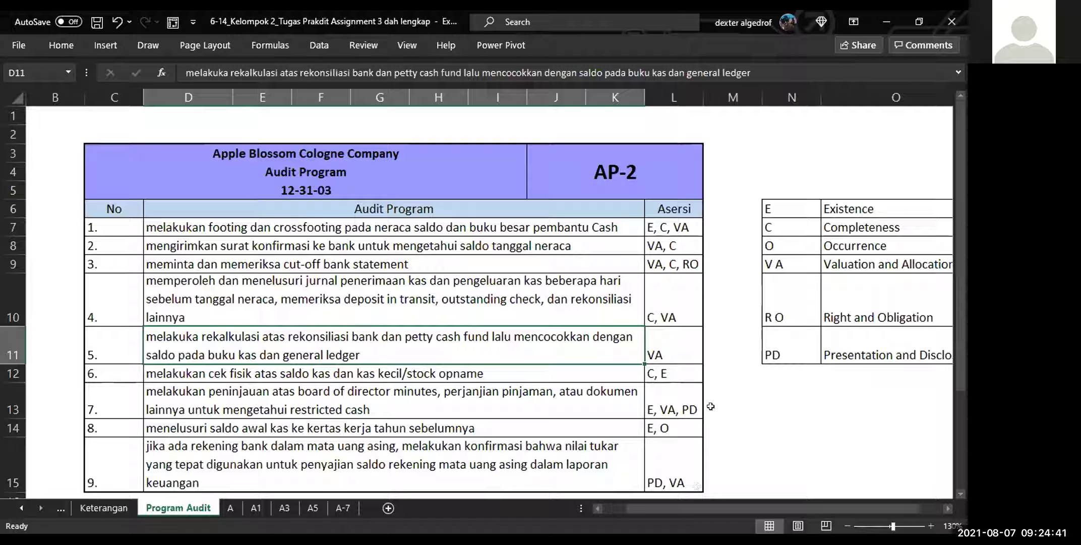
Step: Go through procedures 7, 8 and 9 of the cash audit program, covering restricted cash, opening balances and foreign currency accounts
{"action": "scroll", "coordinate": [710, 409], "scroll_direction": "down", "scroll_amount": 1}
{"action": "scroll", "coordinate": [710, 410], "scroll_direction": "down", "scroll_amount": 1}
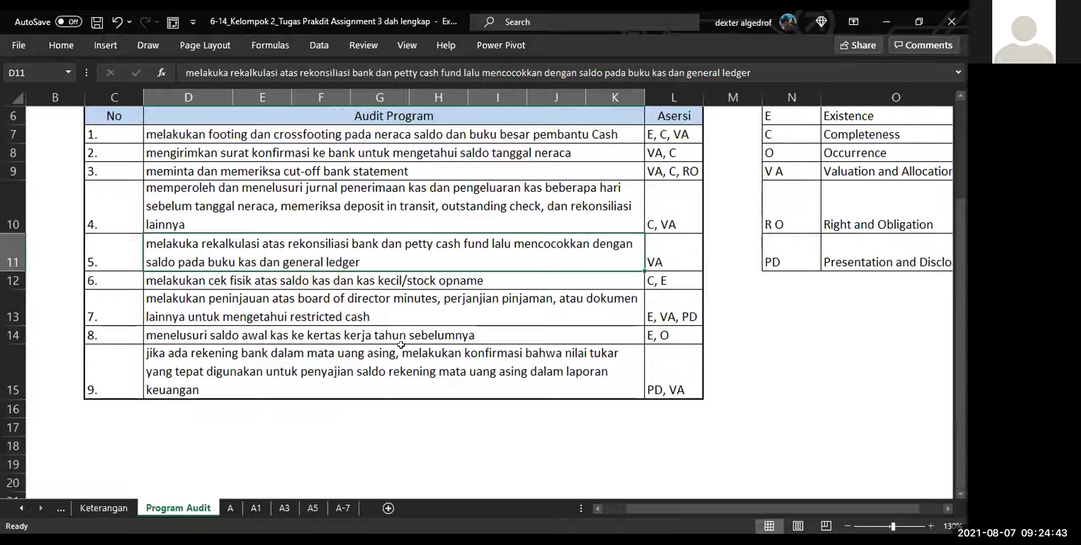
{"action": "left_click", "coordinate": [463, 299]}
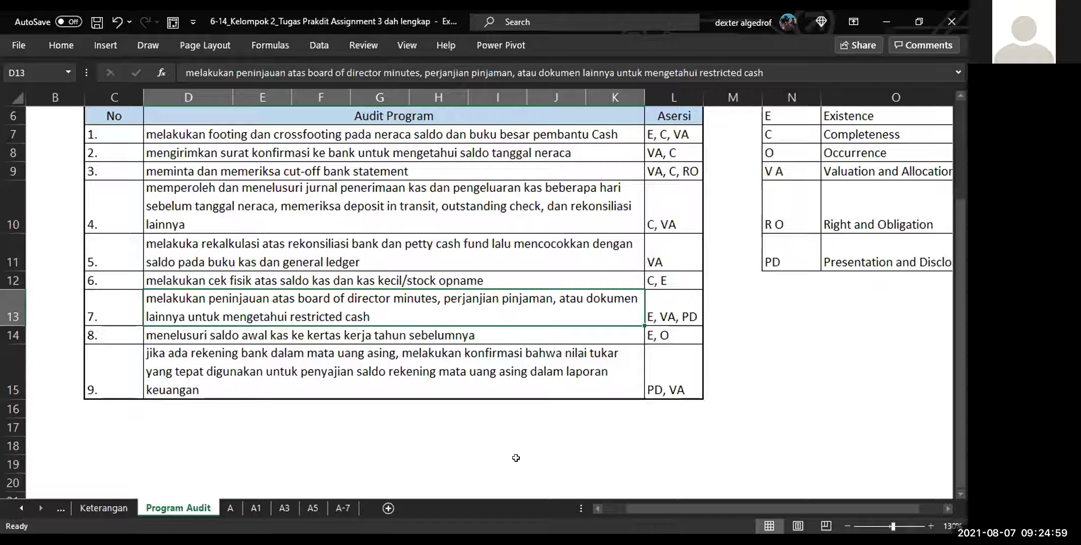
{"action": "key", "text": "Down"}
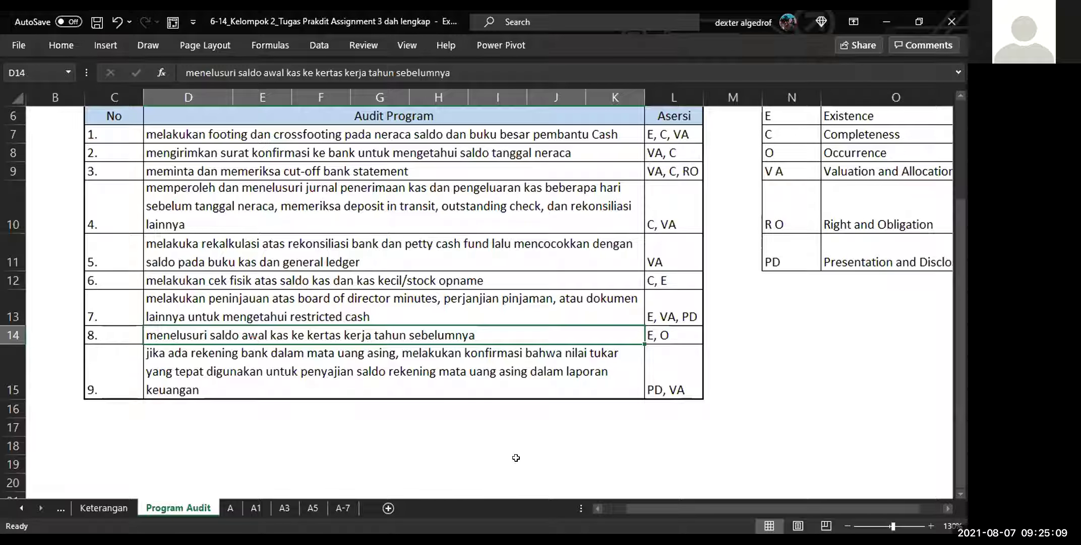
{"action": "left_click", "coordinate": [593, 392]}
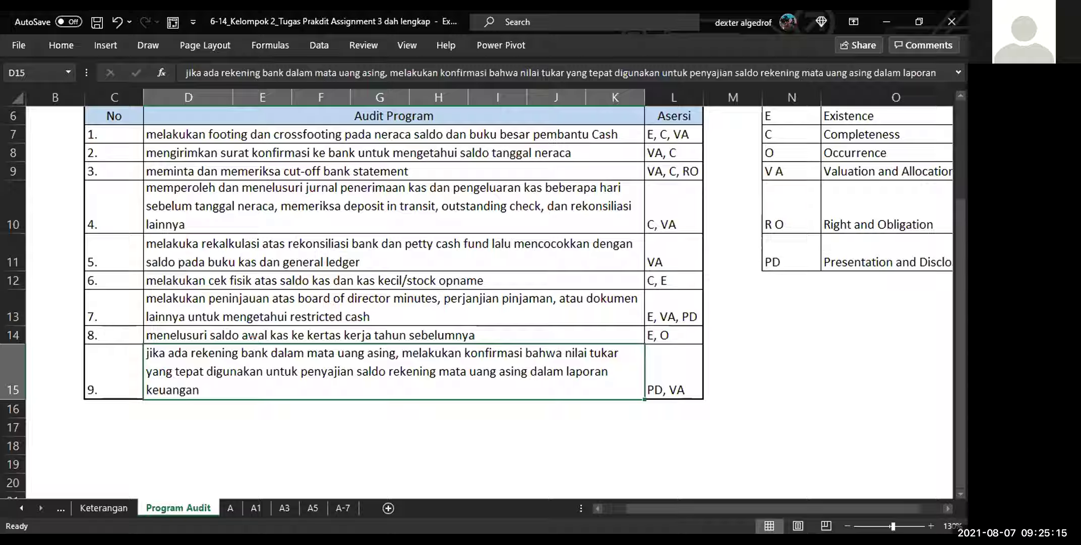
Step: Show the Schedule of Interbank Transfers on sheet A5 together with the two banks' cutoff statements
{"action": "left_click", "coordinate": [311, 507]}
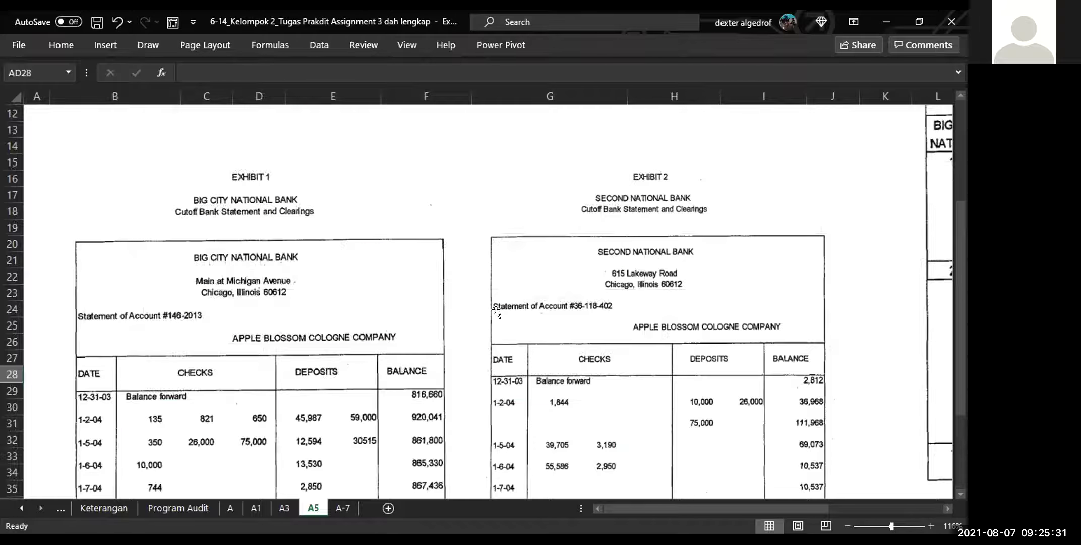
{"action": "left_click", "coordinate": [565, 164]}
{"action": "scroll", "coordinate": [565, 164], "scroll_direction": "up", "scroll_amount": 4}
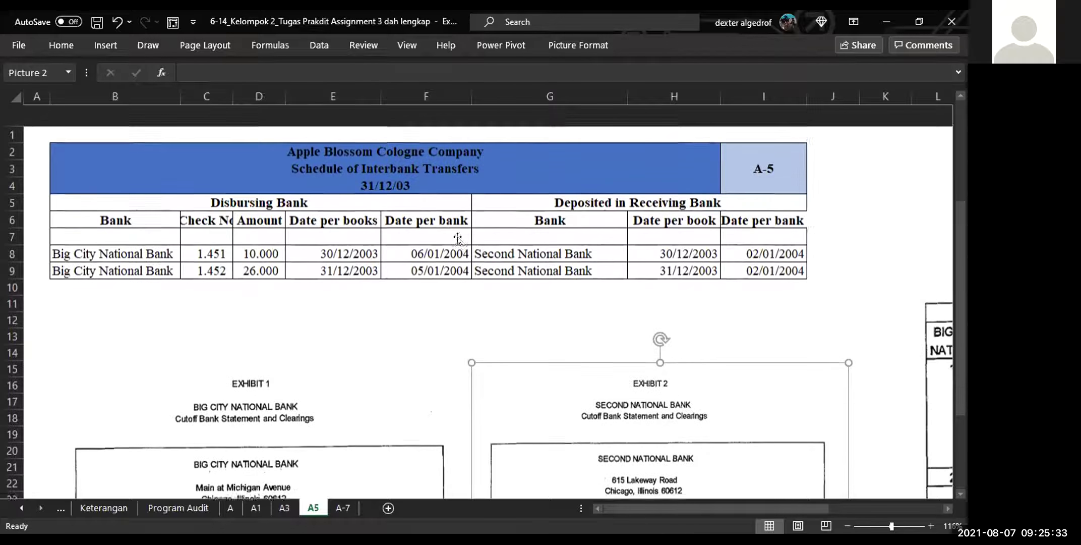
{"action": "left_click", "coordinate": [426, 281]}
{"action": "left_click", "coordinate": [313, 301]}
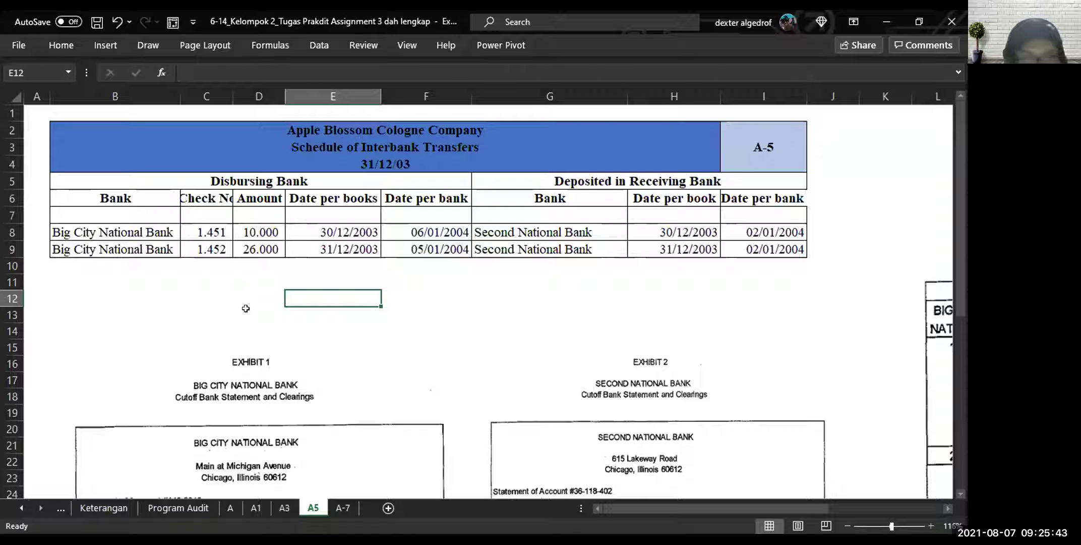
{"action": "scroll", "coordinate": [246, 309], "scroll_direction": "down", "scroll_amount": 1}
Step: Review the Second National Bank reconciliation on sheet A3 alongside its cash journal exhibits
{"action": "left_click", "coordinate": [284, 507]}
{"action": "left_click", "coordinate": [393, 252]}
{"action": "scroll", "coordinate": [316, 297], "scroll_direction": "up", "scroll_amount": 9}
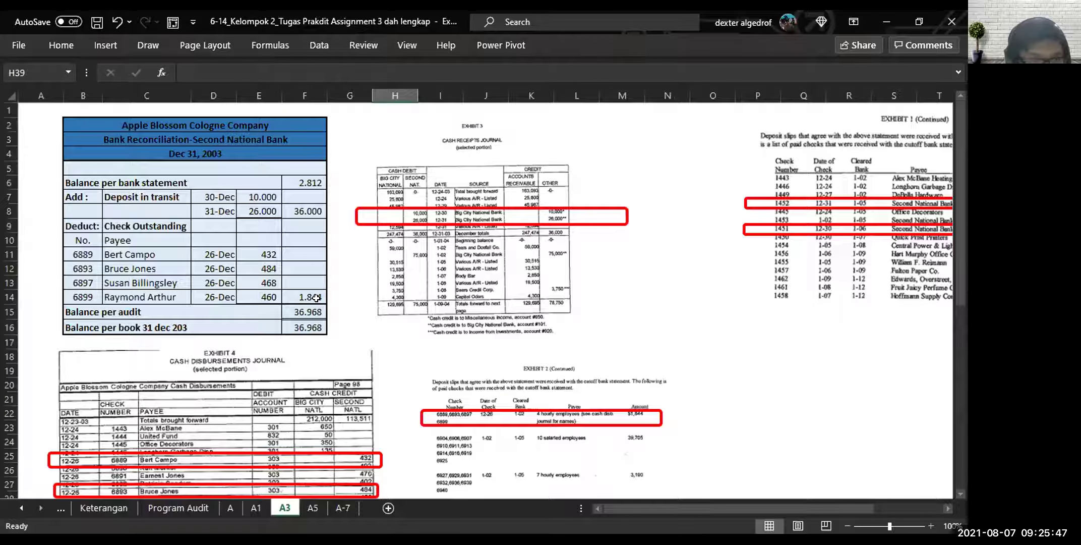
{"action": "scroll", "coordinate": [256, 398], "scroll_direction": "down", "scroll_amount": 2}
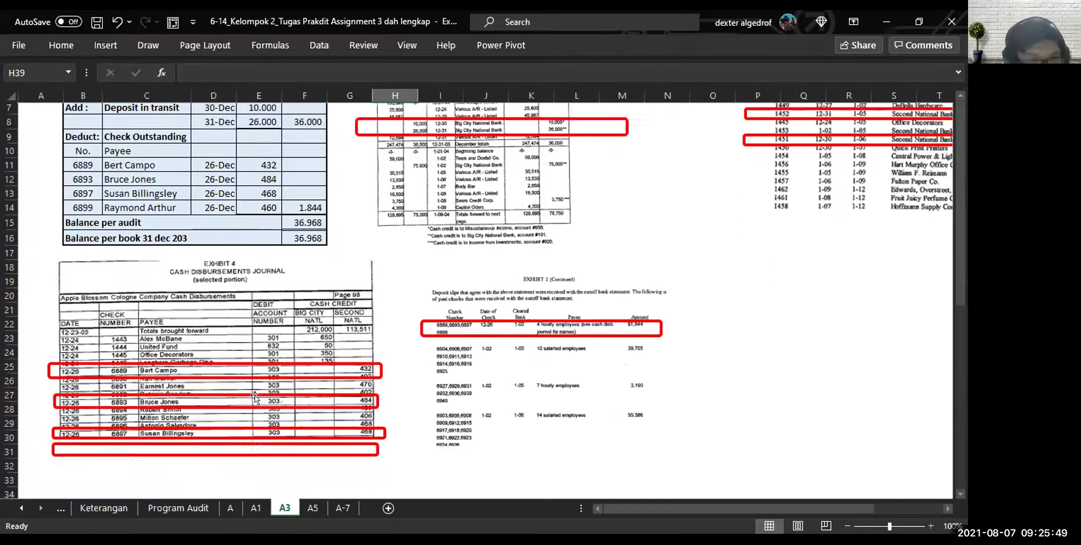
Step: Examine the outlined checks 6889, 6893, 6897 and 6899 in the enlarged cash disbursements journal on sheet A3
{"action": "scroll", "coordinate": [255, 398], "scroll_direction": "down", "scroll_amount": 3}
{"action": "scroll", "coordinate": [178, 305], "scroll_direction": "up", "scroll_amount": 2, "text": "ctrl"}
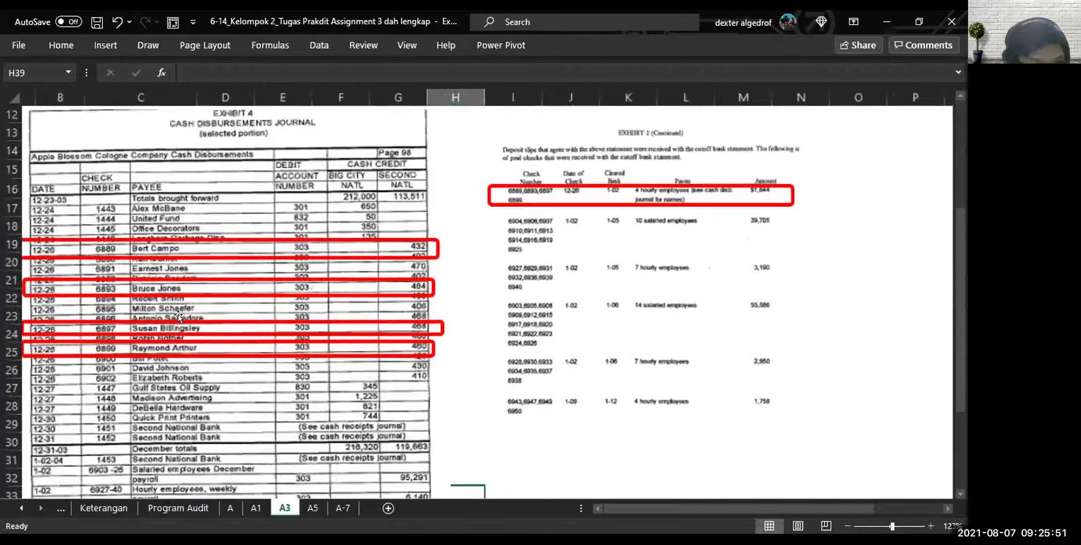
{"action": "scroll", "coordinate": [178, 315], "scroll_direction": "up", "scroll_amount": 1, "text": "ctrl"}
{"action": "scroll", "coordinate": [178, 317], "scroll_direction": "up", "scroll_amount": 3, "text": "ctrl"}
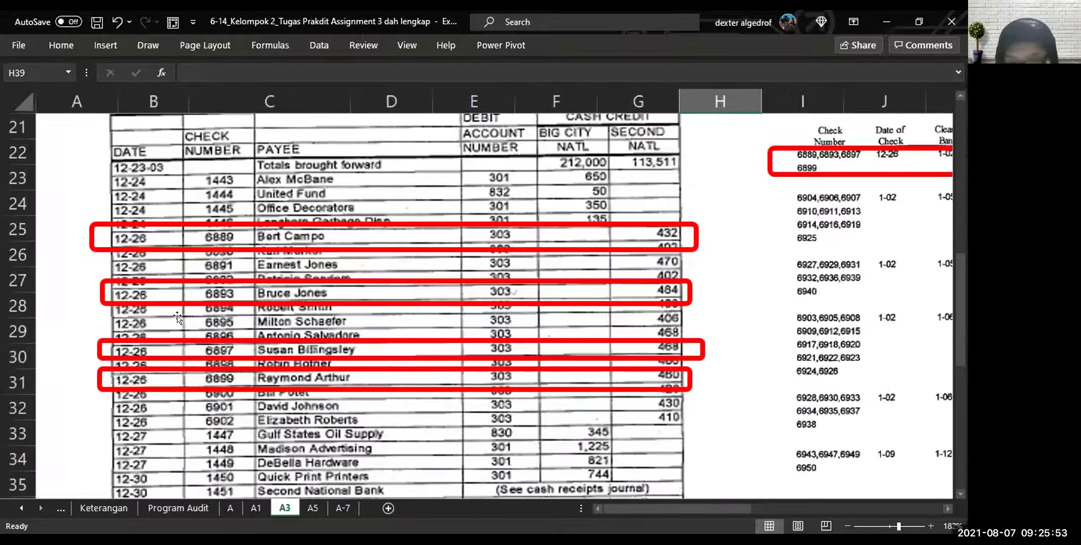
{"action": "scroll", "coordinate": [416, 362], "scroll_direction": "up", "scroll_amount": 1}
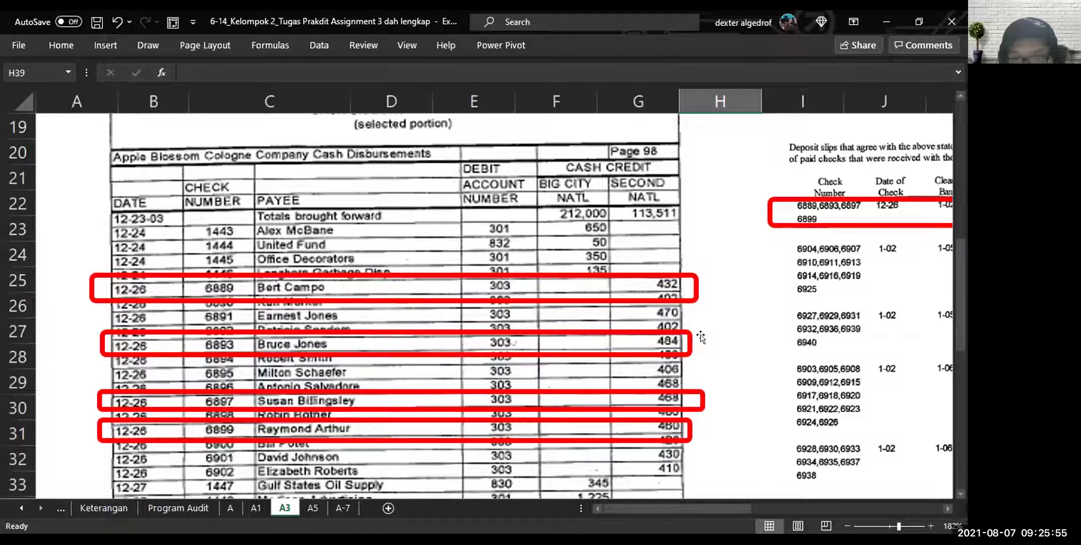
Step: Compare the outlined December 26 checks in the Exhibit 4 disbursements journal with the adjacent list of paid checks on sheet A3
{"action": "scroll", "coordinate": [723, 303], "scroll_direction": "up", "scroll_amount": 2}
{"action": "scroll", "coordinate": [721, 308], "scroll_direction": "right", "scroll_amount": 1}
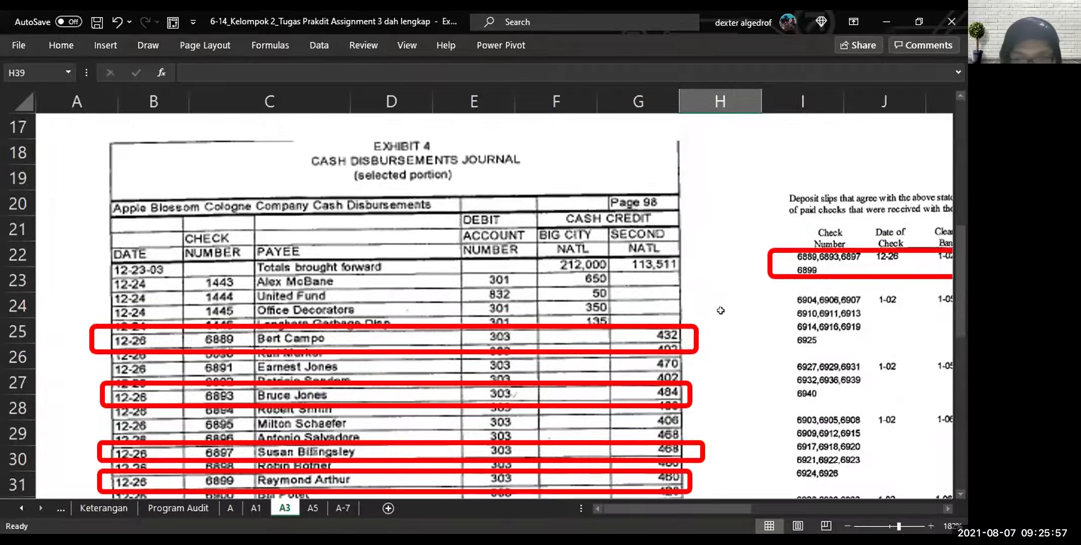
{"action": "scroll", "coordinate": [720, 311], "scroll_direction": "down", "scroll_amount": 1}
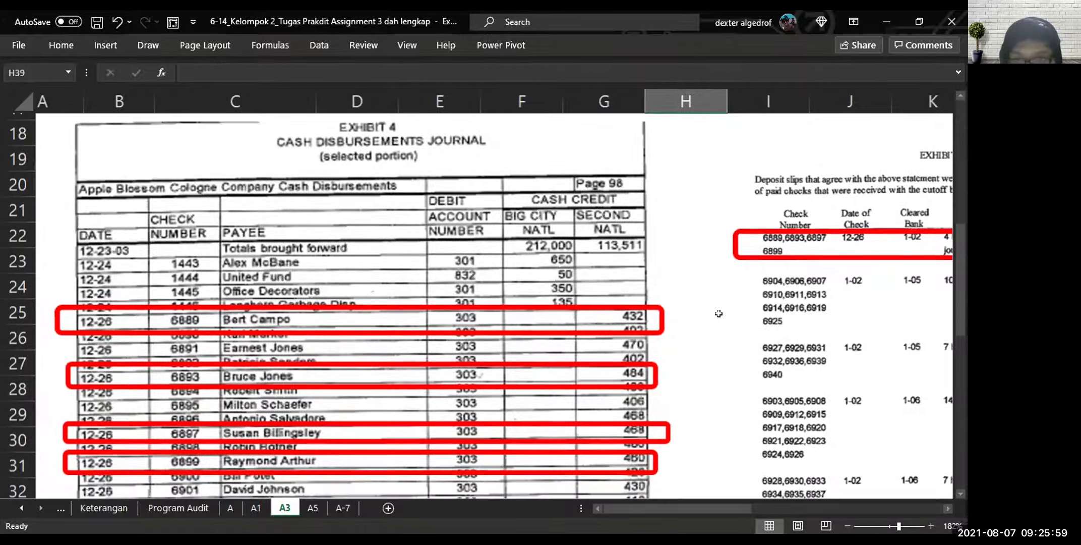
{"action": "scroll", "coordinate": [718, 313], "scroll_direction": "right", "scroll_amount": 1}
{"action": "scroll", "coordinate": [718, 314], "scroll_direction": "down", "scroll_amount": 1}
{"action": "scroll", "coordinate": [717, 314], "scroll_direction": "left", "scroll_amount": 1}
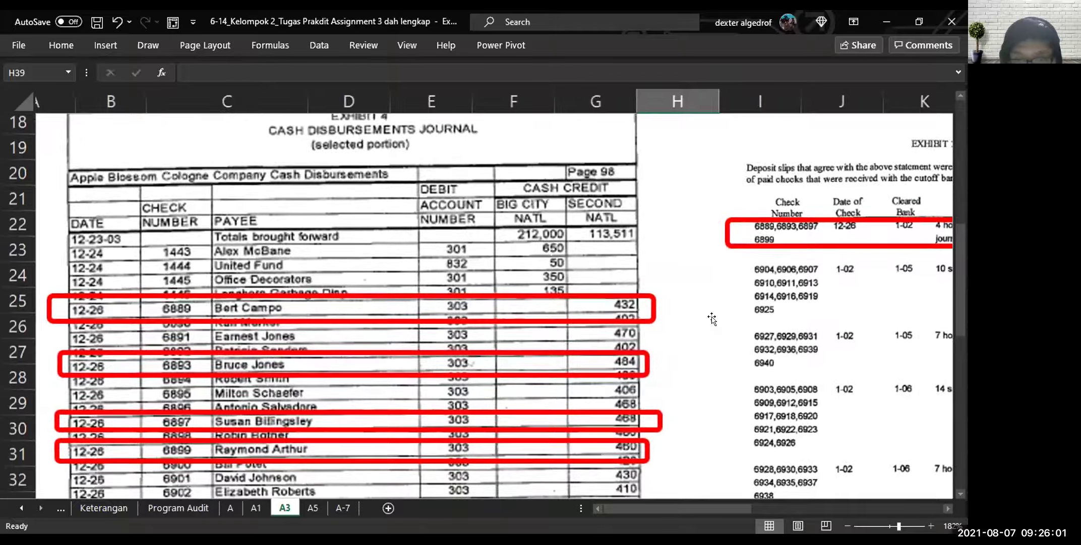
{"action": "scroll", "coordinate": [711, 318], "scroll_direction": "down", "scroll_amount": 3}
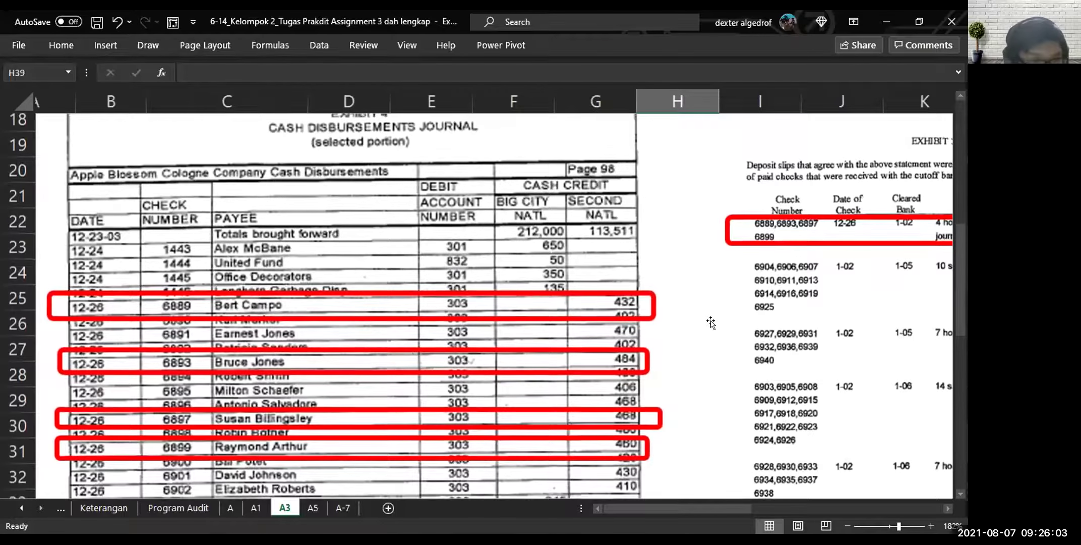
Step: Examine the late-December and January entries of the cash disbursements journal on sheet A3, down to the totals carried forward
{"action": "scroll", "coordinate": [702, 325], "scroll_direction": "right", "scroll_amount": 1}
{"action": "scroll", "coordinate": [702, 326], "scroll_direction": "down", "scroll_amount": 4}
{"action": "scroll", "coordinate": [702, 325], "scroll_direction": "left", "scroll_amount": 1}
{"action": "scroll", "coordinate": [693, 335], "scroll_direction": "down", "scroll_amount": 2}
{"action": "scroll", "coordinate": [691, 337], "scroll_direction": "up", "scroll_amount": 2}
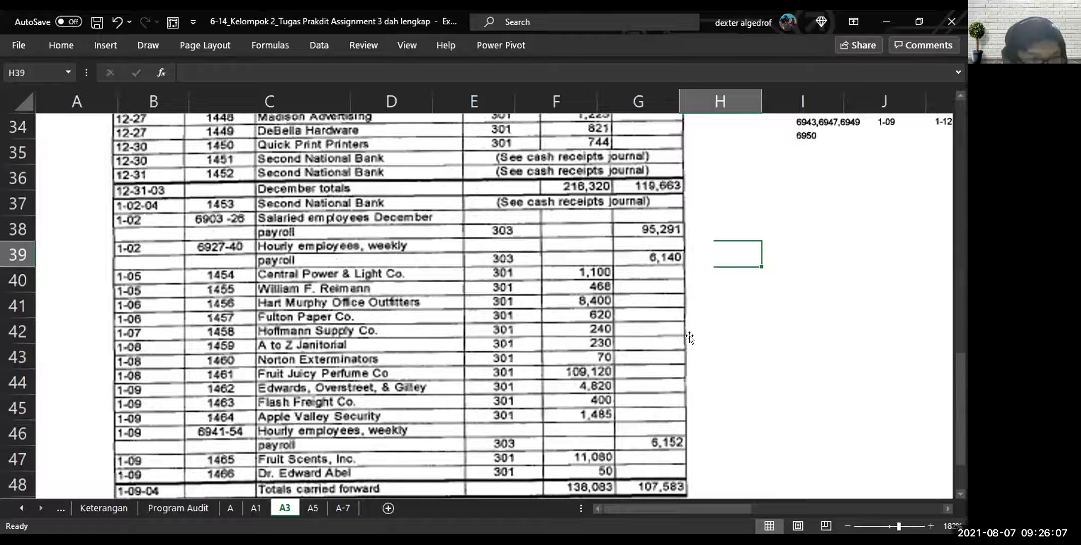
{"action": "scroll", "coordinate": [690, 338], "scroll_direction": "down", "scroll_amount": 1}
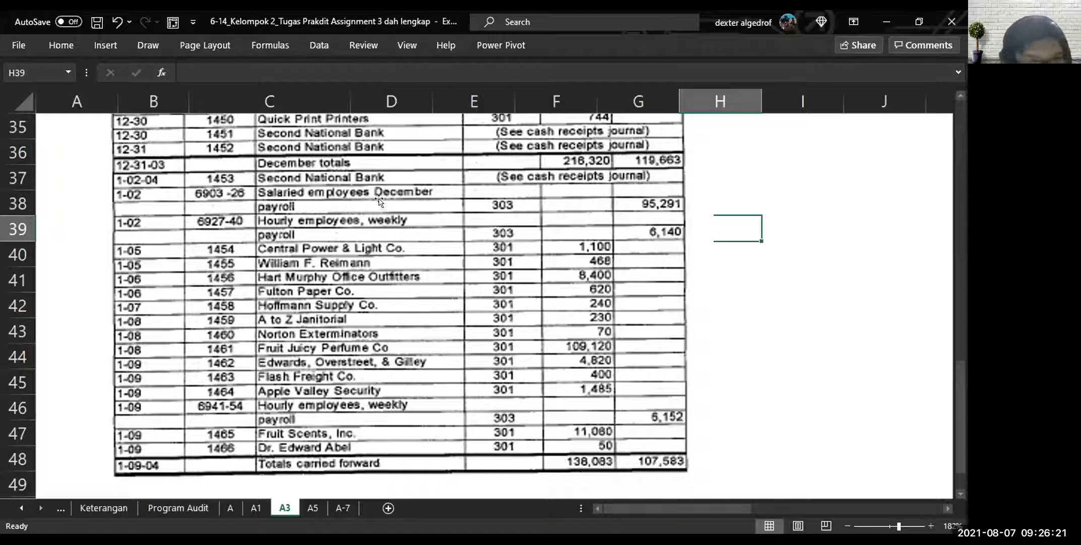
{"action": "scroll", "coordinate": [393, 225], "scroll_direction": "up", "scroll_amount": 2}
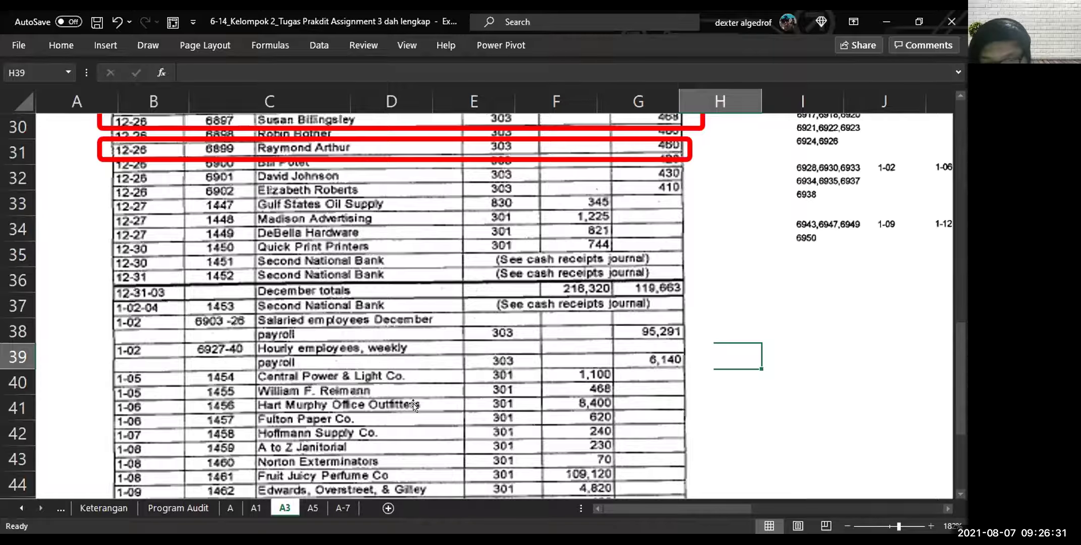
{"action": "scroll", "coordinate": [413, 404], "scroll_direction": "up", "scroll_amount": 2}
Step: Check the January 2 deposits in the Second National Bank cutoff statement on sheet A5
{"action": "left_click", "coordinate": [312, 508]}
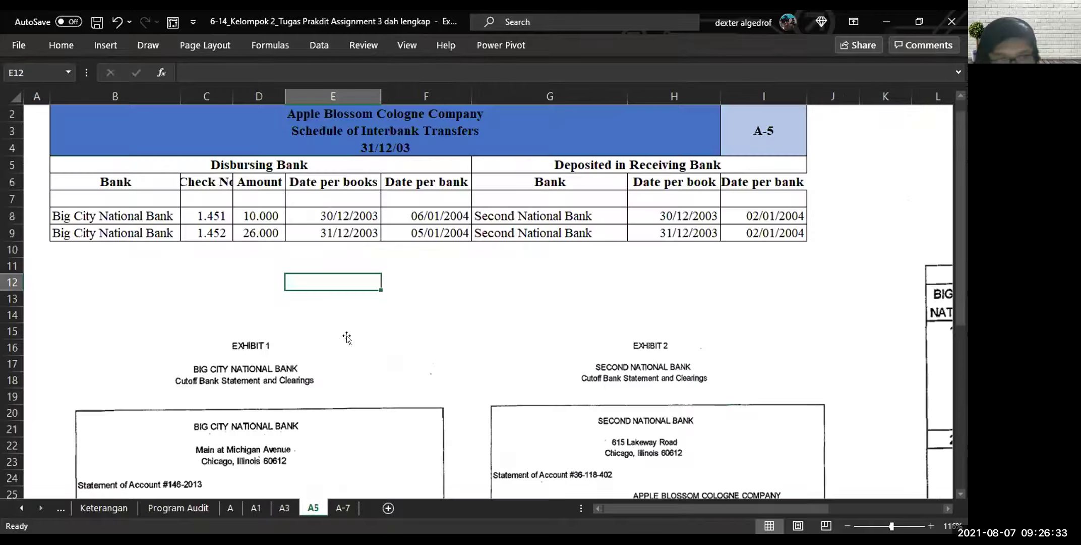
{"action": "scroll", "coordinate": [355, 335], "scroll_direction": "down", "scroll_amount": 1}
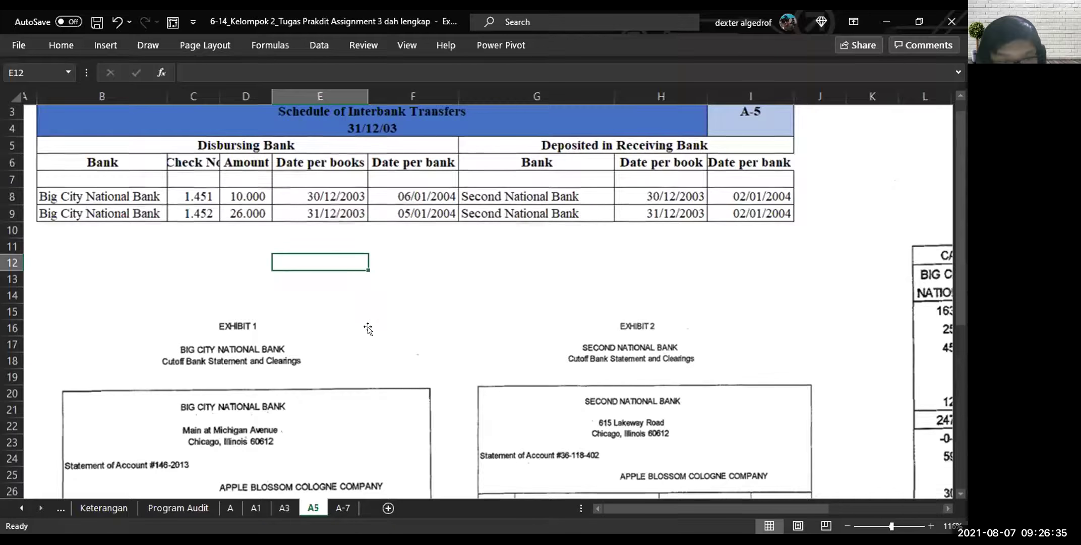
{"action": "scroll", "coordinate": [368, 328], "scroll_direction": "down", "scroll_amount": 1}
{"action": "scroll", "coordinate": [362, 341], "scroll_direction": "down", "scroll_amount": 3}
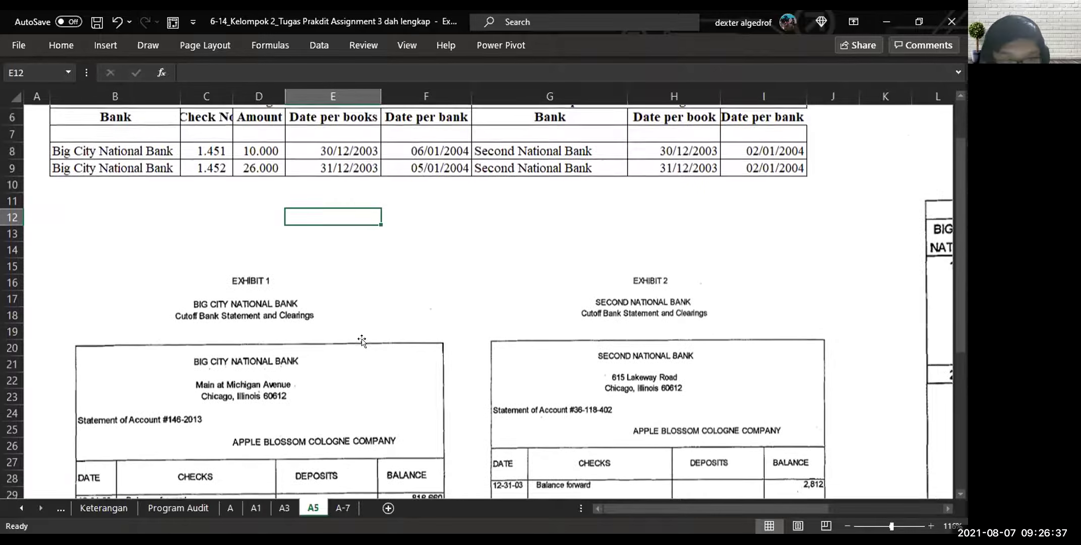
{"action": "scroll", "coordinate": [358, 351], "scroll_direction": "down", "scroll_amount": 3}
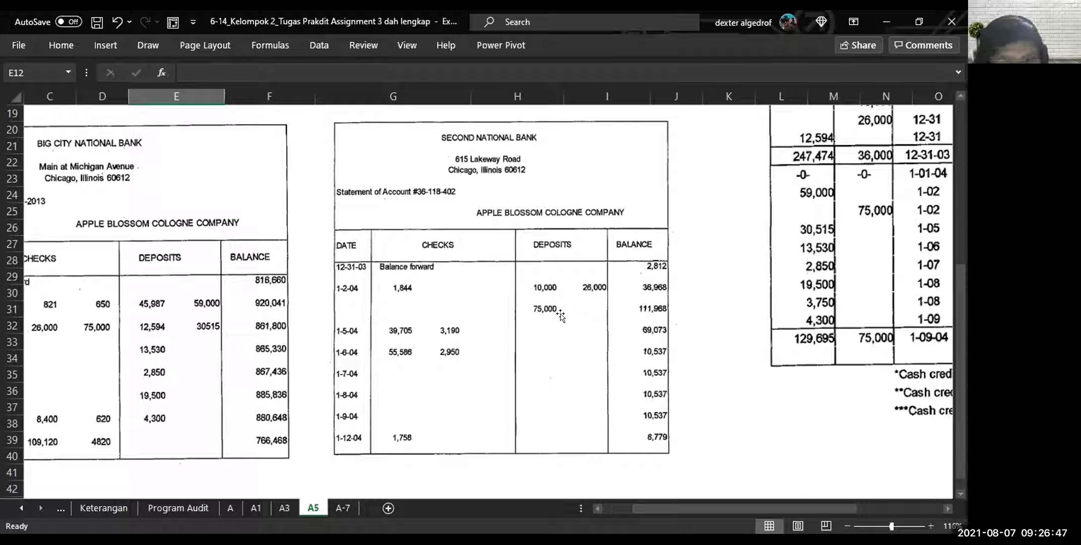
{"action": "scroll", "coordinate": [561, 316], "scroll_direction": "up", "scroll_amount": 1}
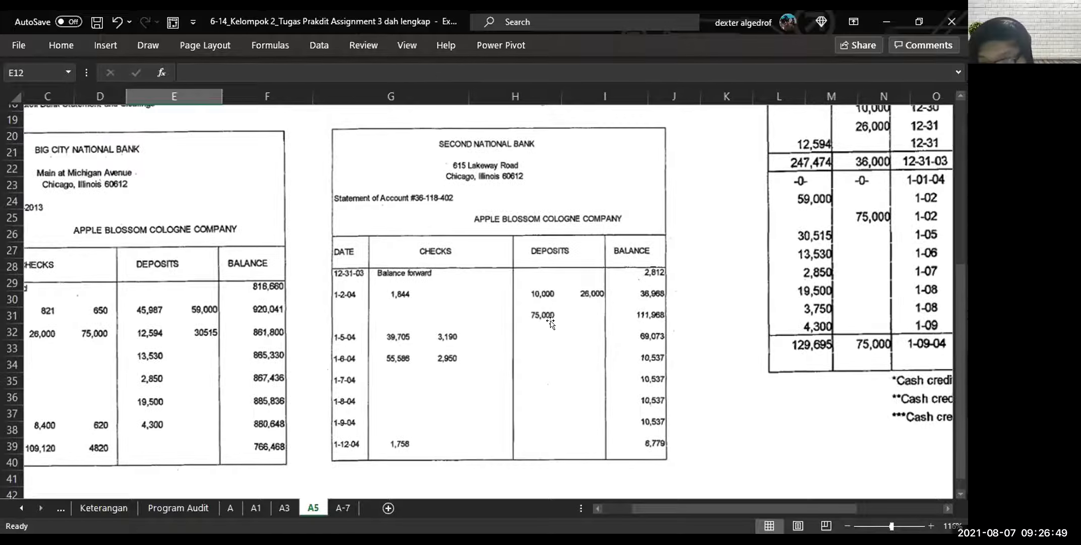
{"action": "scroll", "coordinate": [549, 327], "scroll_direction": "up", "scroll_amount": 2}
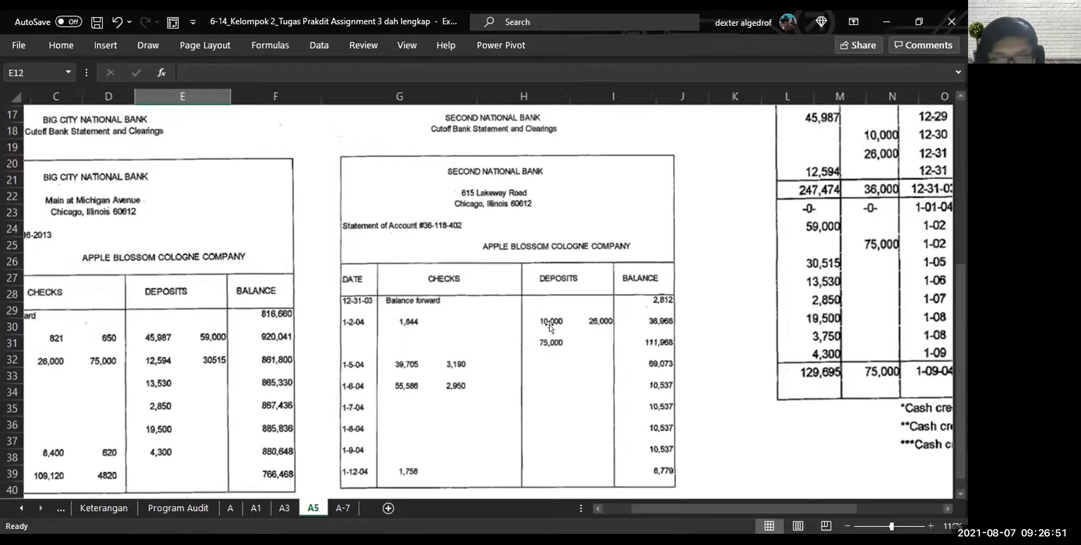
Step: Review the Exhibit 3 cash receipts journal on sheet A5, including the Big City National Bank transfers and the footnoted credits
{"action": "scroll", "coordinate": [545, 329], "scroll_direction": "right", "scroll_amount": 1}
{"action": "scroll", "coordinate": [545, 328], "scroll_direction": "up", "scroll_amount": 3}
{"action": "scroll", "coordinate": [544, 329], "scroll_direction": "right", "scroll_amount": 4}
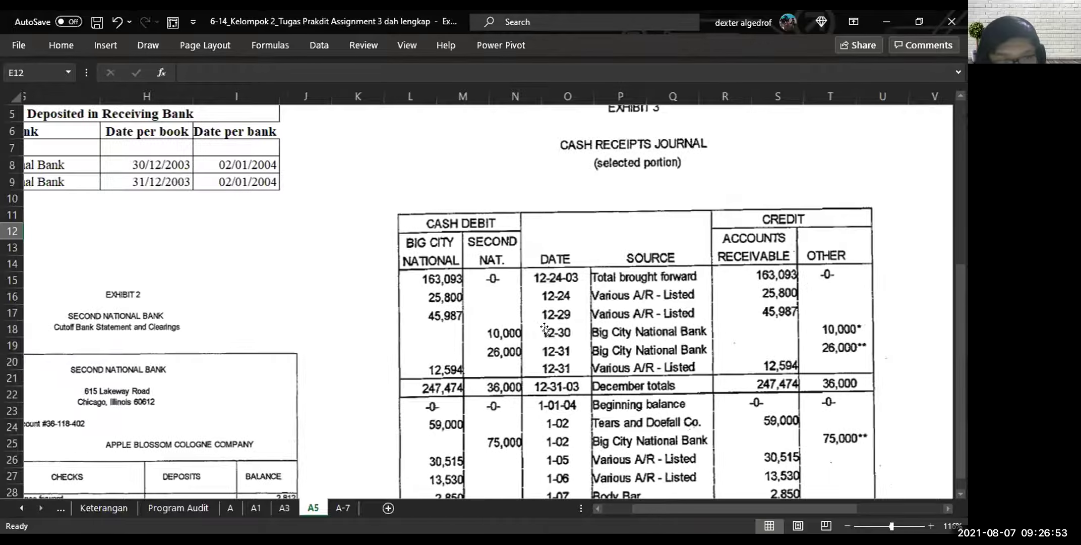
{"action": "scroll", "coordinate": [547, 333], "scroll_direction": "up", "scroll_amount": 1}
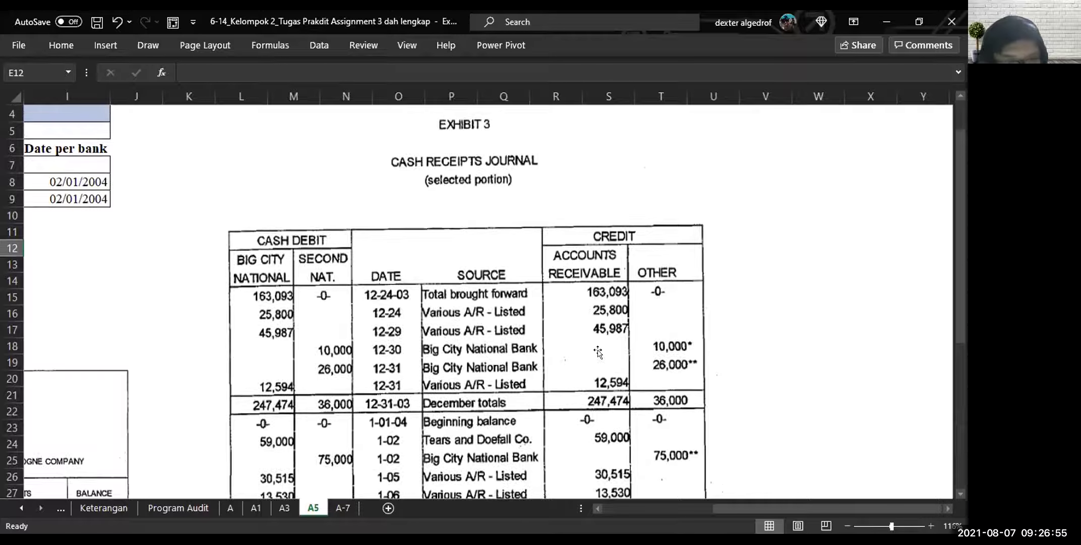
{"action": "scroll", "coordinate": [610, 357], "scroll_direction": "down", "scroll_amount": 1}
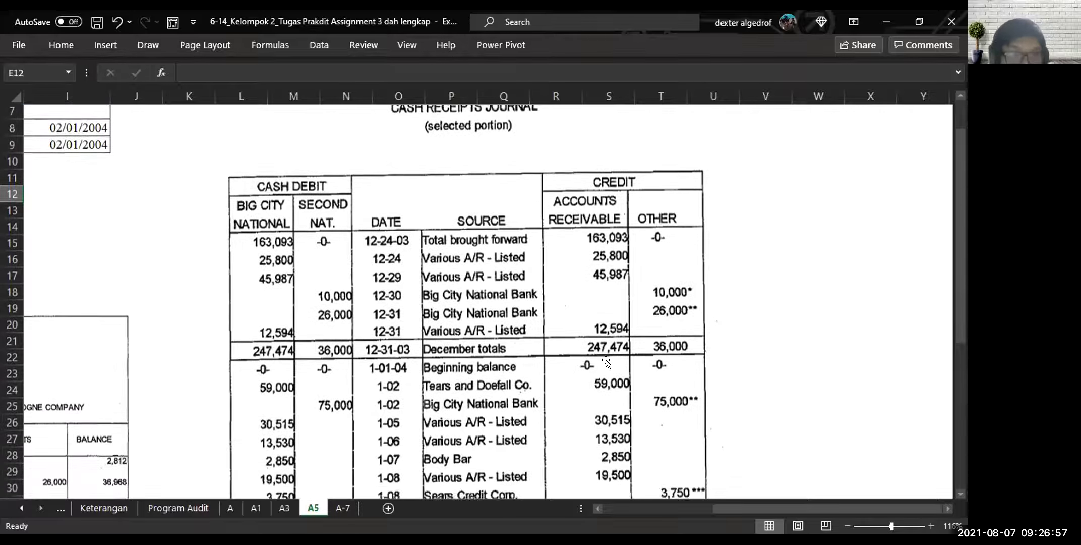
{"action": "scroll", "coordinate": [606, 361], "scroll_direction": "down", "scroll_amount": 1}
{"action": "scroll", "coordinate": [711, 303], "scroll_direction": "down", "scroll_amount": 1}
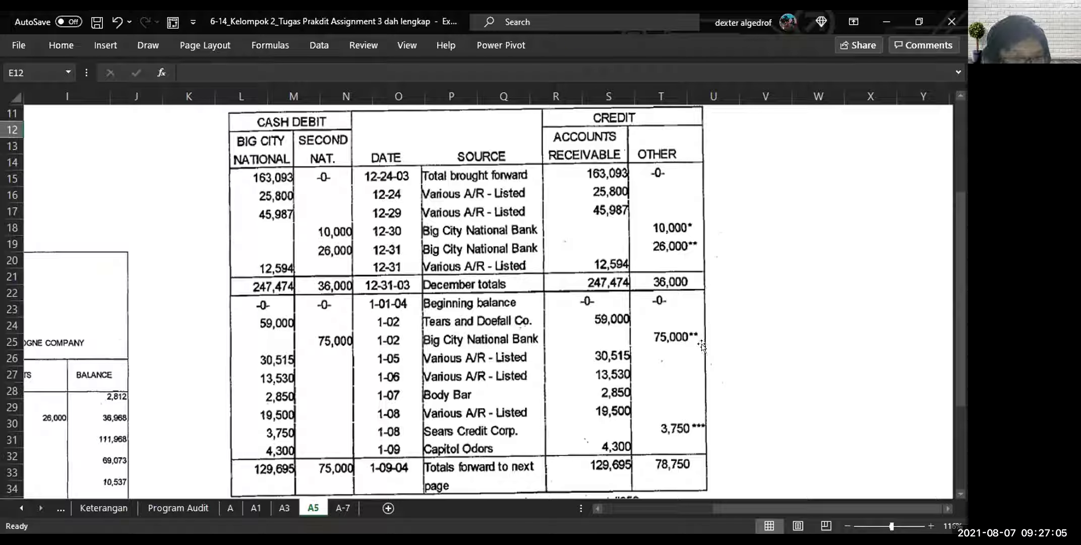
{"action": "scroll", "coordinate": [696, 350], "scroll_direction": "down", "scroll_amount": 2}
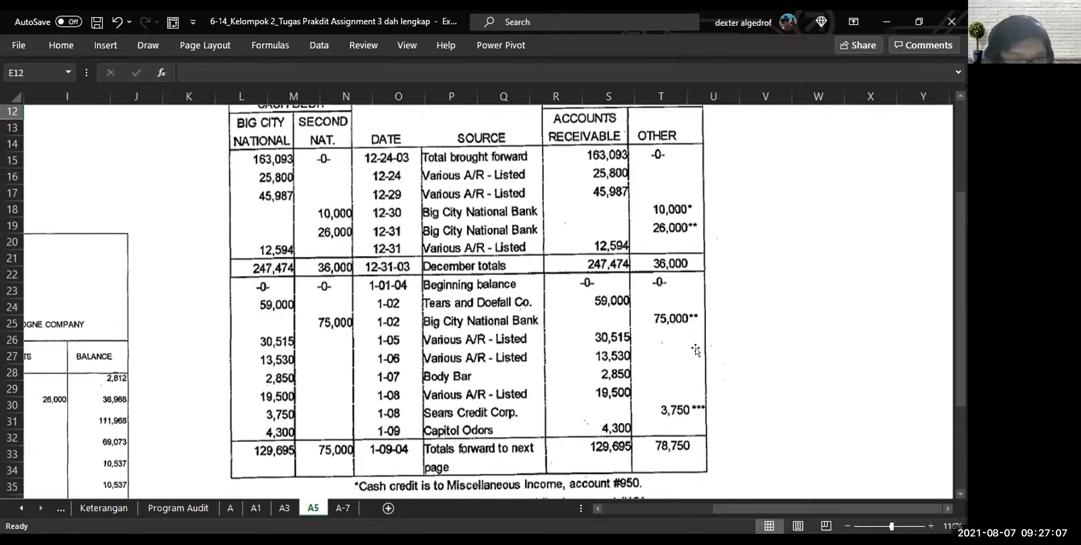
{"action": "scroll", "coordinate": [690, 353], "scroll_direction": "up", "scroll_amount": 1}
{"action": "scroll", "coordinate": [690, 353], "scroll_direction": "up", "scroll_amount": 1}
{"action": "scroll", "coordinate": [690, 353], "scroll_direction": "left", "scroll_amount": 1}
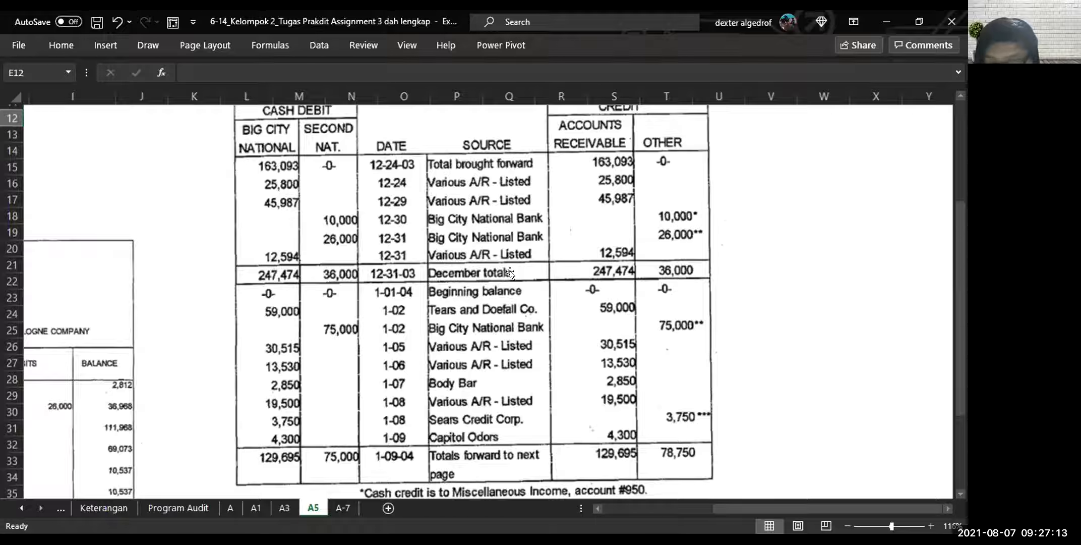
Step: Look at the book balance and audit adjustment in the Big City National reconciliation on sheet A1
{"action": "left_click", "coordinate": [285, 508]}
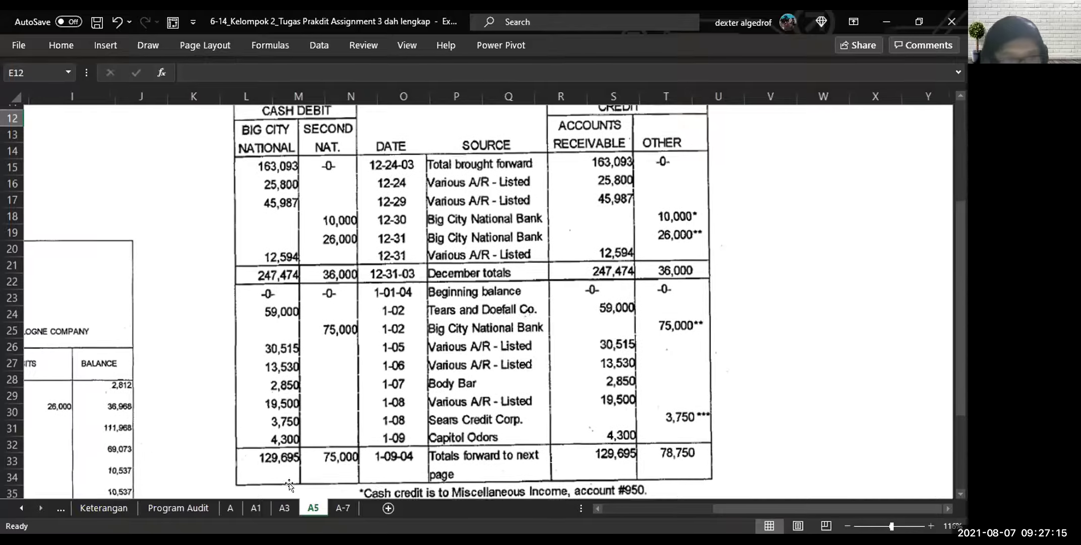
{"action": "left_click", "coordinate": [256, 508]}
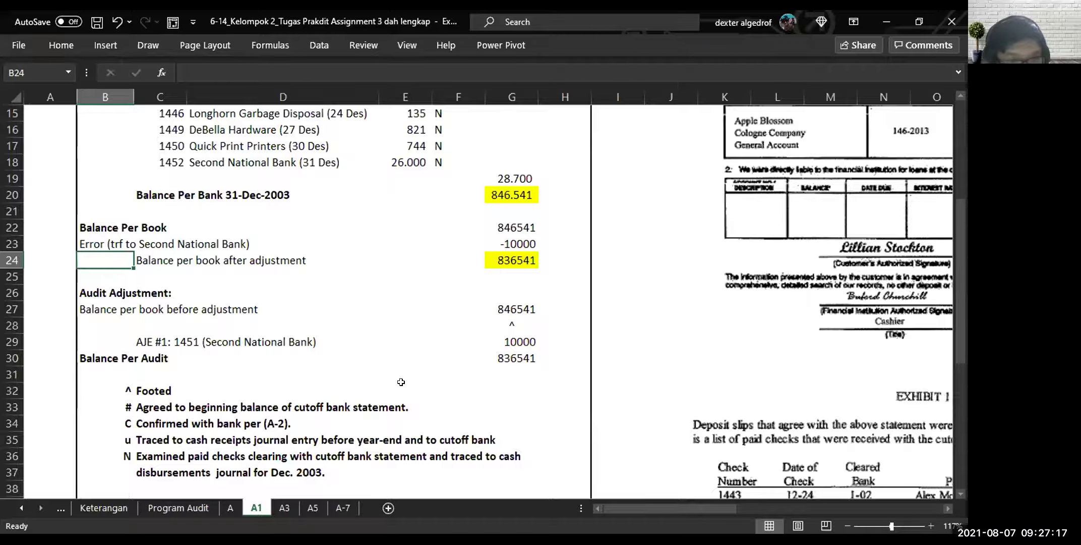
{"action": "scroll", "coordinate": [363, 454], "scroll_direction": "up", "scroll_amount": 1}
Step: Examine the checks and clearing dates in the Big City National cutoff statement on sheet A5, alongside the Second National Bank statement
{"action": "left_click", "coordinate": [312, 508]}
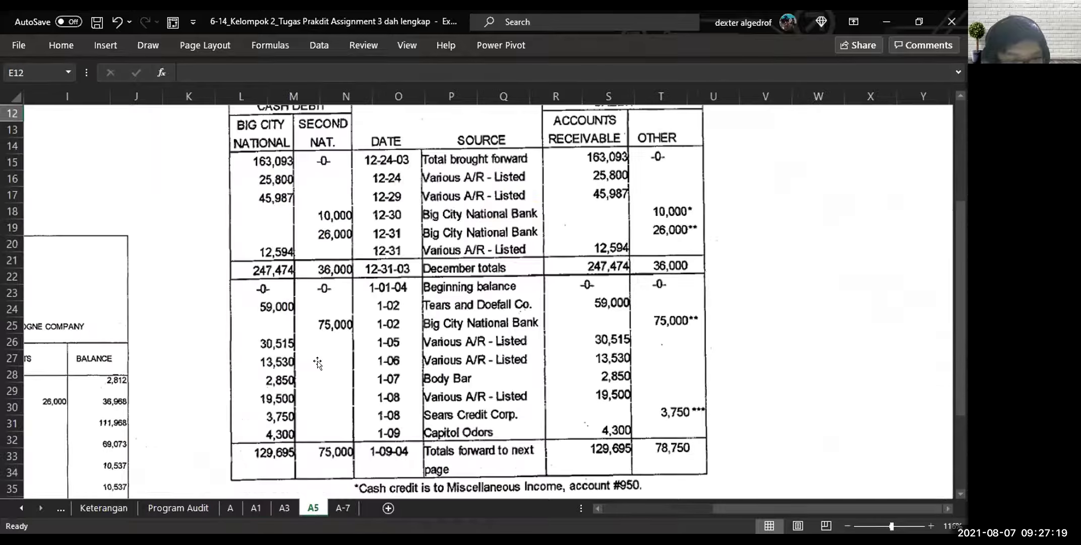
{"action": "scroll", "coordinate": [317, 362], "scroll_direction": "up", "scroll_amount": 4}
{"action": "scroll", "coordinate": [289, 317], "scroll_direction": "down", "scroll_amount": 2}
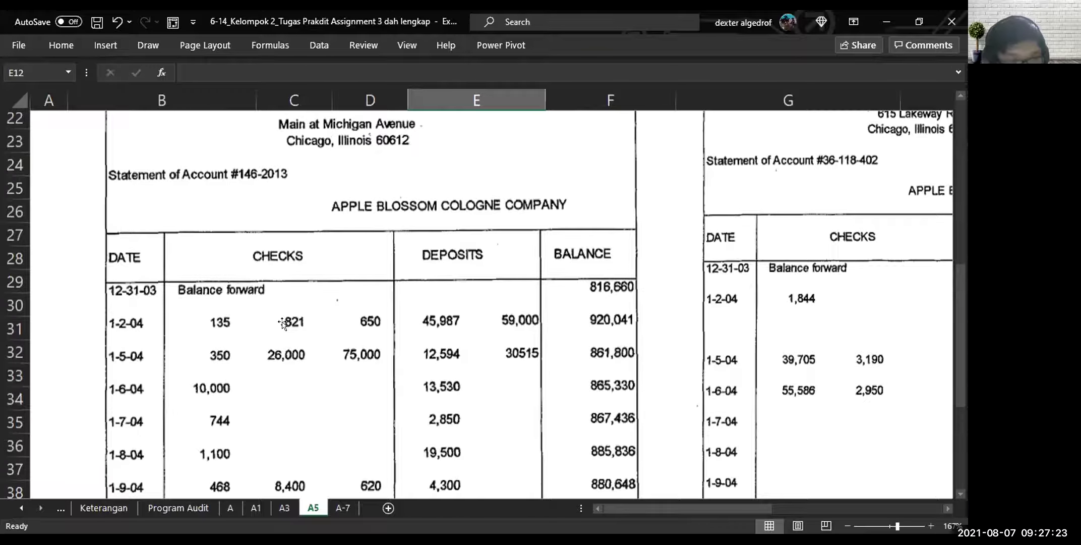
{"action": "scroll", "coordinate": [285, 333], "scroll_direction": "down", "scroll_amount": 2}
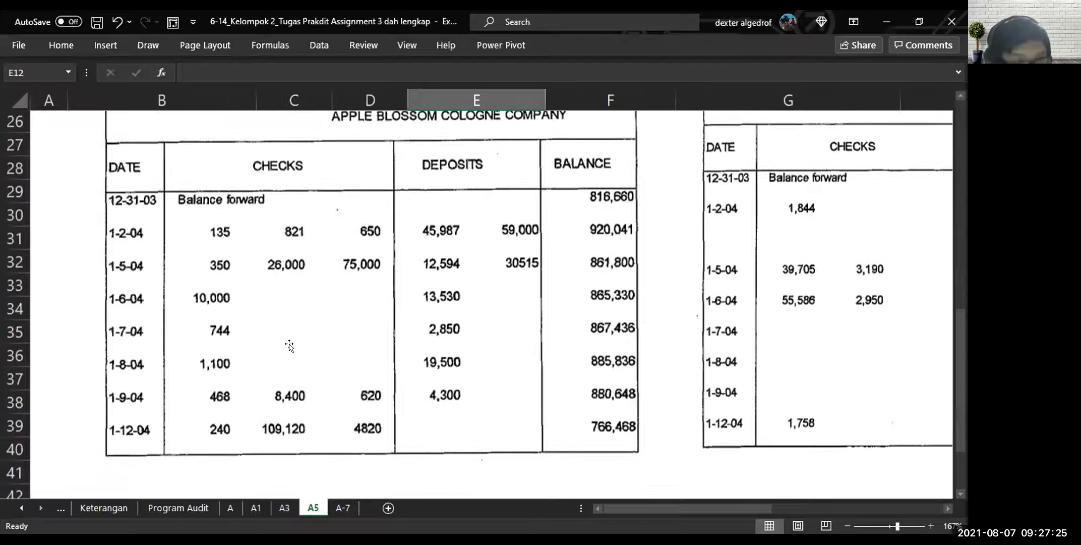
{"action": "scroll", "coordinate": [289, 346], "scroll_direction": "up", "scroll_amount": 1}
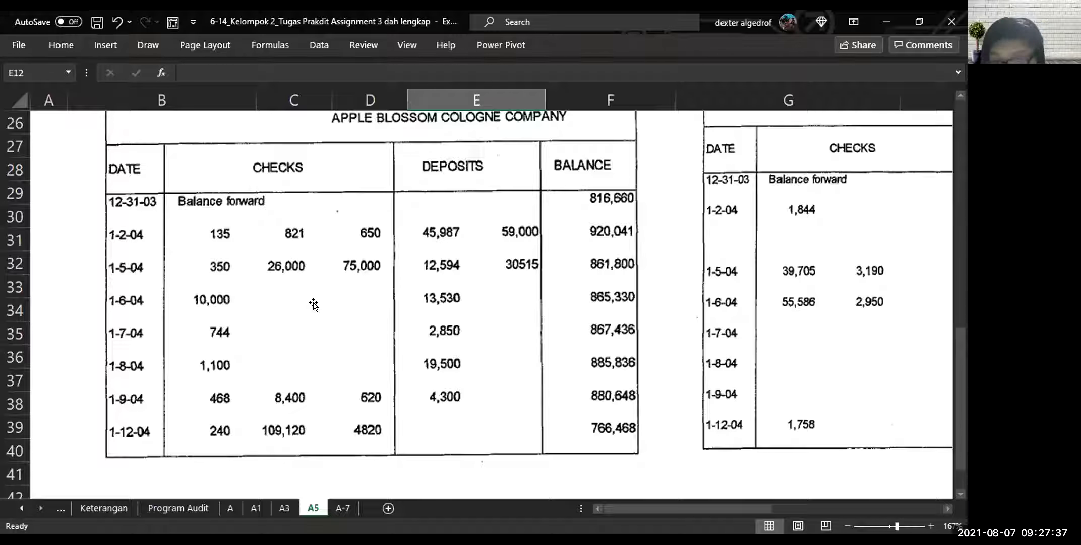
{"action": "scroll", "coordinate": [304, 315], "scroll_direction": "up", "scroll_amount": 2}
{"action": "scroll", "coordinate": [304, 315], "scroll_direction": "right", "scroll_amount": 1}
{"action": "scroll", "coordinate": [304, 315], "scroll_direction": "up", "scroll_amount": 1}
{"action": "scroll", "coordinate": [305, 315], "scroll_direction": "right", "scroll_amount": 2}
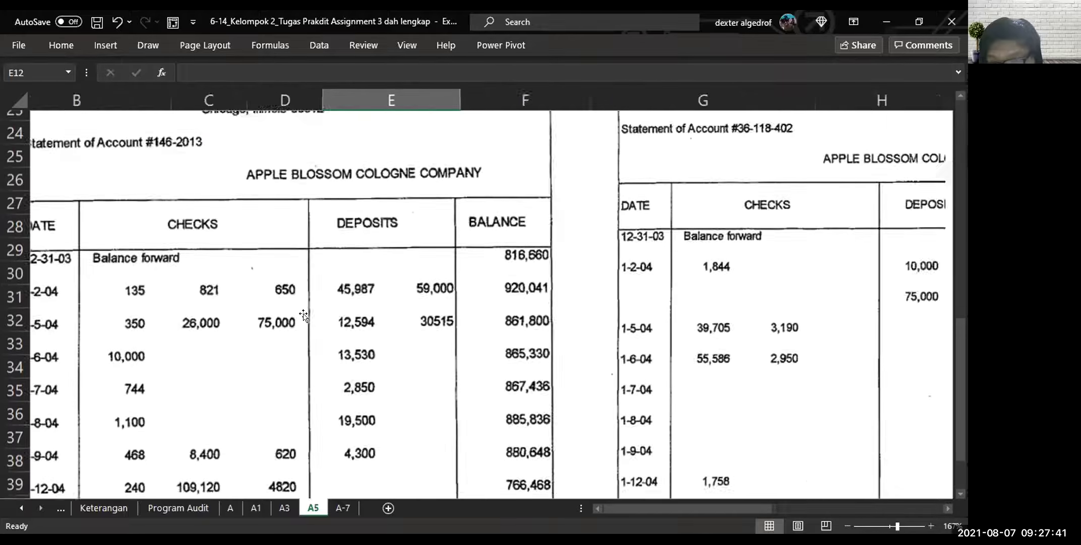
{"action": "scroll", "coordinate": [304, 316], "scroll_direction": "up", "scroll_amount": 5}
{"action": "scroll", "coordinate": [304, 315], "scroll_direction": "right", "scroll_amount": 3}
{"action": "scroll", "coordinate": [299, 374], "scroll_direction": "left", "scroll_amount": 1}
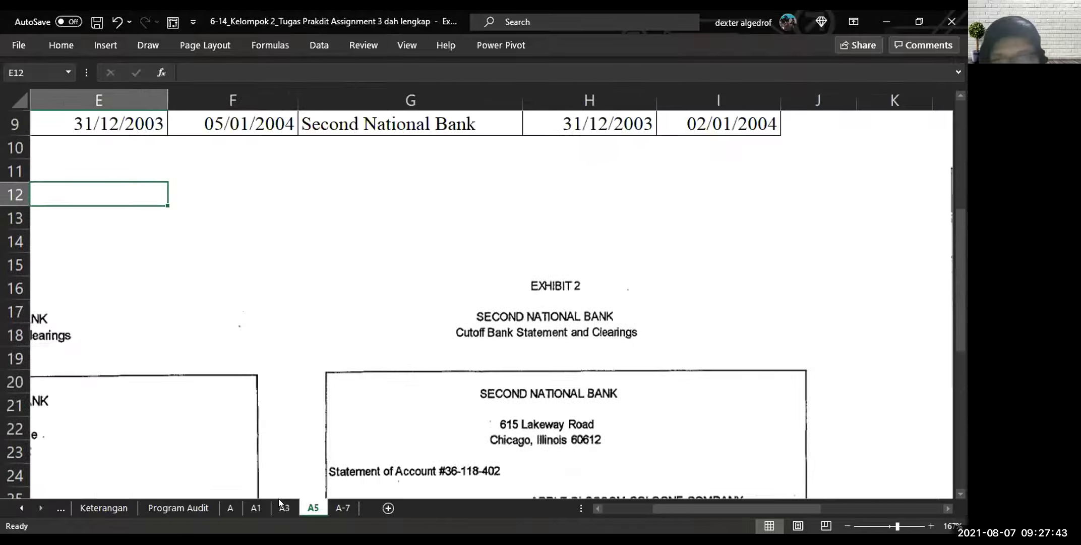
Step: Review the outlined checks 1451 and 1452 in the continued Exhibit 1 paid-check list on sheet A3
{"action": "left_click", "coordinate": [281, 506]}
{"action": "scroll", "coordinate": [346, 297], "scroll_direction": "up", "scroll_amount": 2}
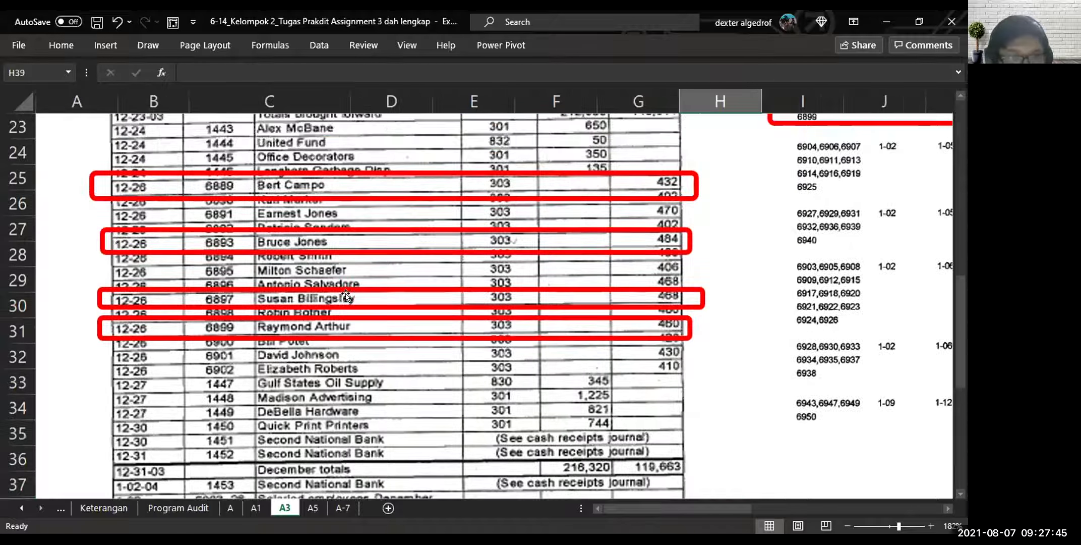
{"action": "scroll", "coordinate": [346, 296], "scroll_direction": "right", "scroll_amount": 4}
{"action": "scroll", "coordinate": [345, 296], "scroll_direction": "up", "scroll_amount": 7}
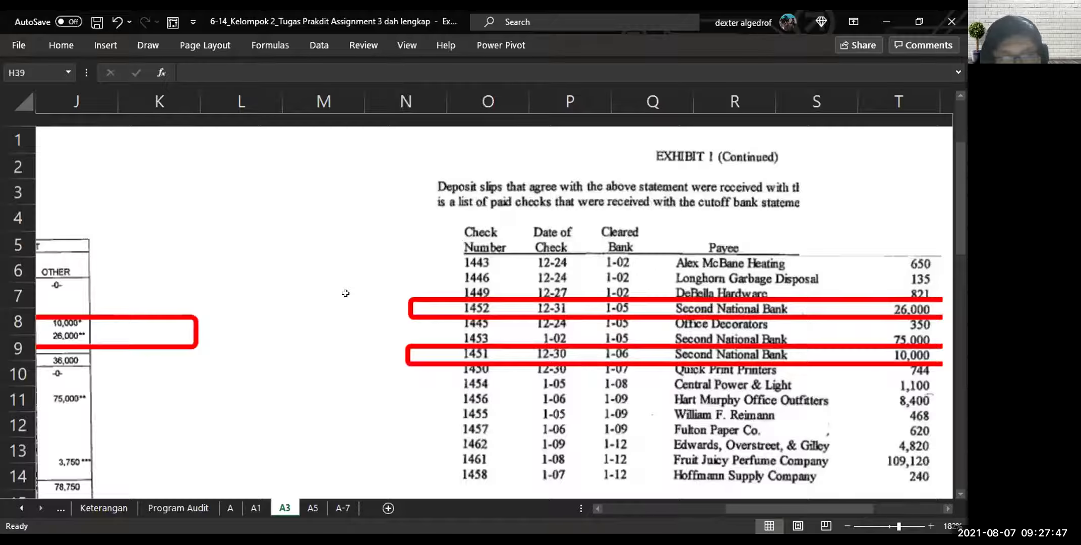
{"action": "scroll", "coordinate": [346, 296], "scroll_direction": "right", "scroll_amount": 3}
{"action": "scroll", "coordinate": [348, 300], "scroll_direction": "down", "scroll_amount": 1}
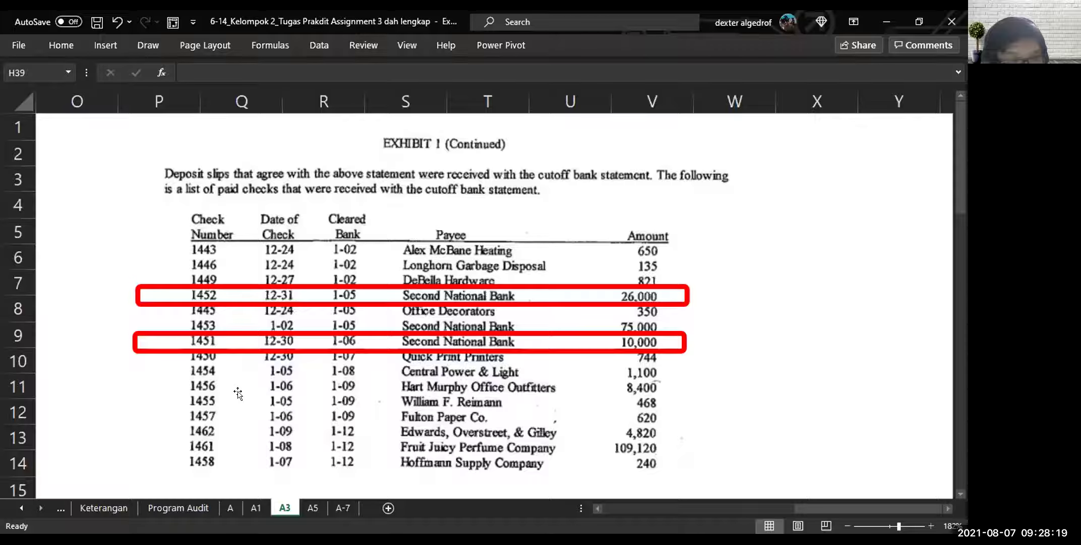
Step: Review the book and bank dates of checks 1451 and 1452 in the Schedule of Interbank Transfers on sheet A5
{"action": "left_click", "coordinate": [313, 507]}
{"action": "scroll", "coordinate": [258, 325], "scroll_direction": "left", "scroll_amount": 4}
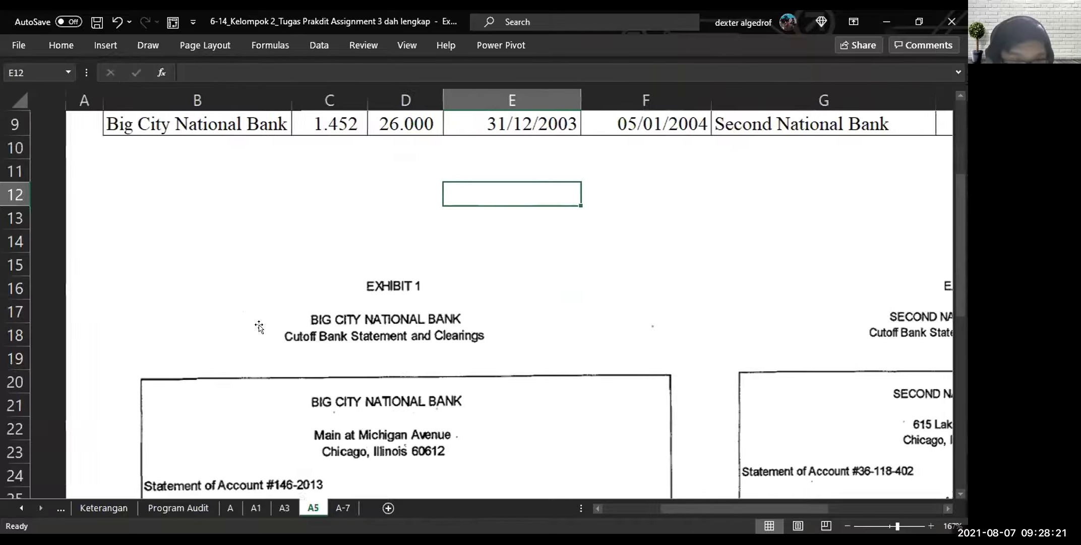
{"action": "scroll", "coordinate": [258, 326], "scroll_direction": "up", "scroll_amount": 3}
{"action": "scroll", "coordinate": [259, 325], "scroll_direction": "right", "scroll_amount": 2}
{"action": "scroll", "coordinate": [268, 343], "scroll_direction": "left", "scroll_amount": 1}
{"action": "scroll", "coordinate": [268, 343], "scroll_direction": "right", "scroll_amount": 2}
{"action": "scroll", "coordinate": [278, 361], "scroll_direction": "left", "scroll_amount": 1}
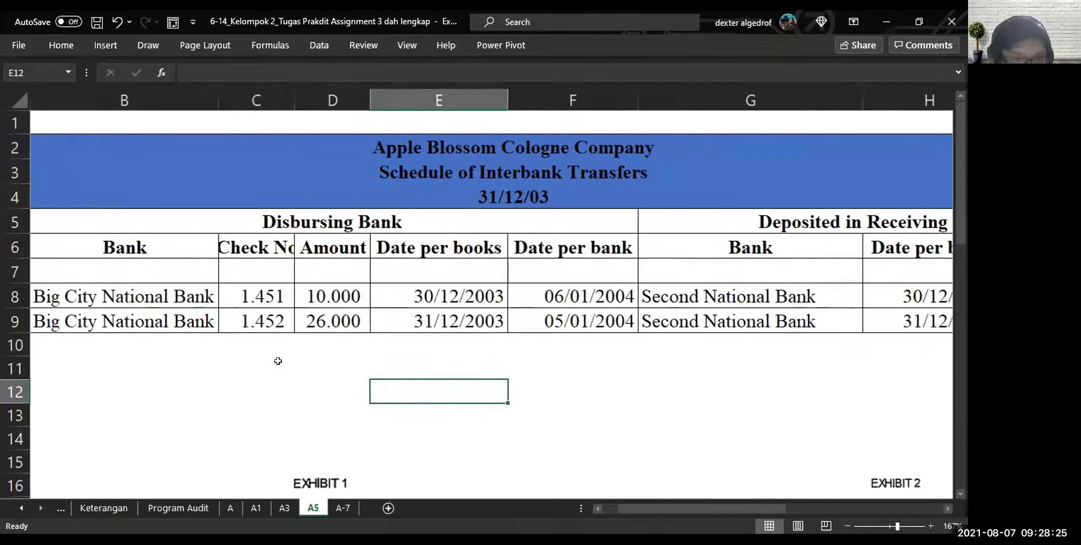
{"action": "scroll", "coordinate": [278, 360], "scroll_direction": "down", "scroll_amount": 2}
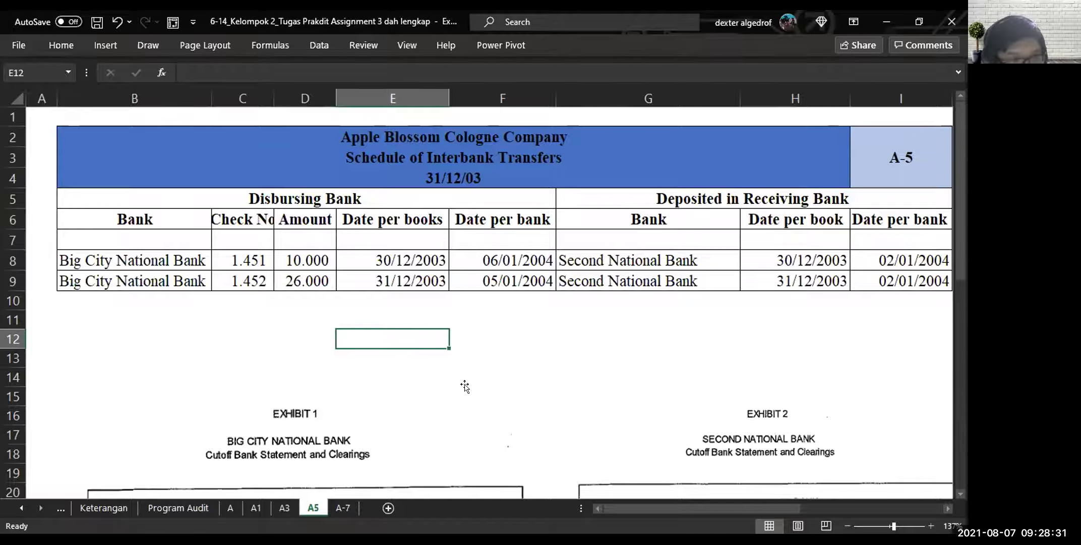
Step: Show the Big City National bank reconciliation on sheet A1 from its heading
{"action": "left_click", "coordinate": [257, 508]}
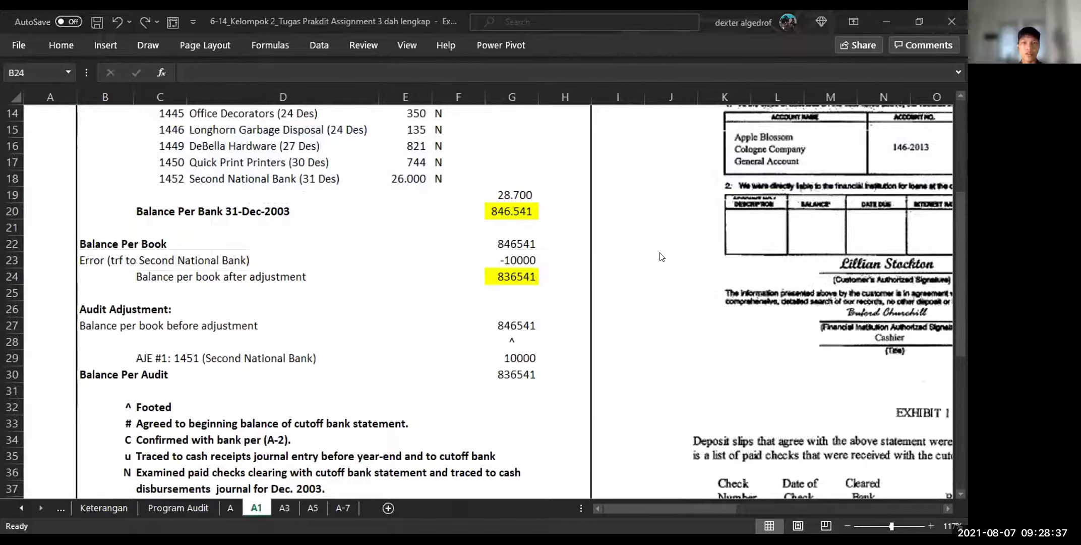
{"action": "scroll", "coordinate": [661, 257], "scroll_direction": "up", "scroll_amount": 5}
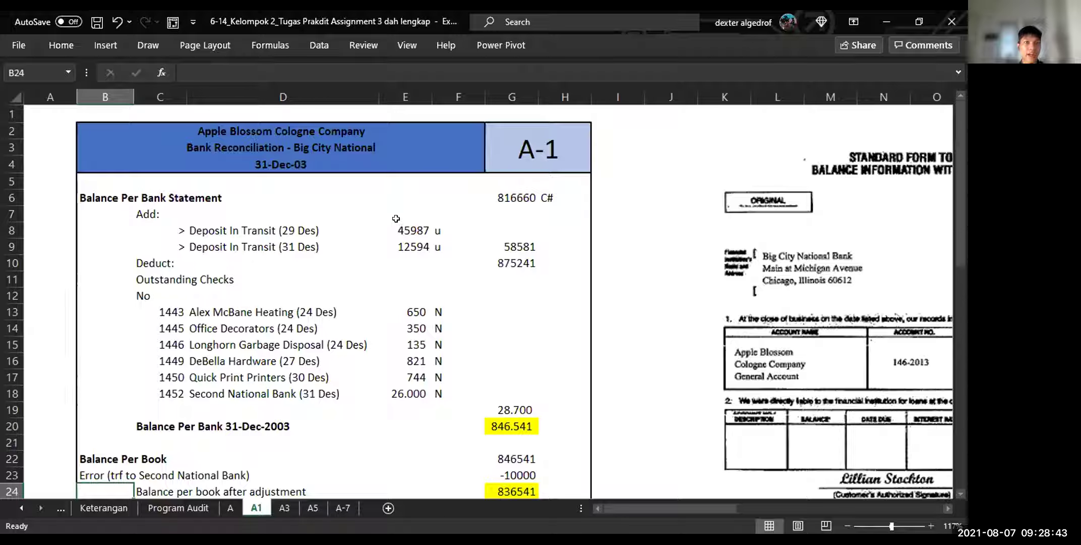
Step: Compare the balance per bank statement in G6 on sheet A1 with the balance on the Big City National Bank confirmation form
{"action": "left_click", "coordinate": [609, 244]}
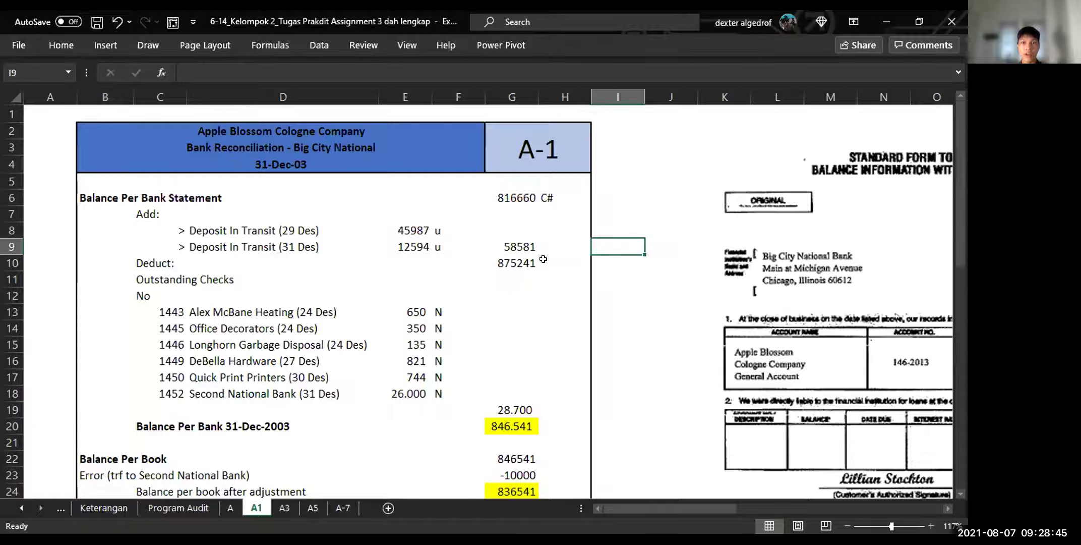
{"action": "scroll", "coordinate": [516, 258], "scroll_direction": "right", "scroll_amount": 2}
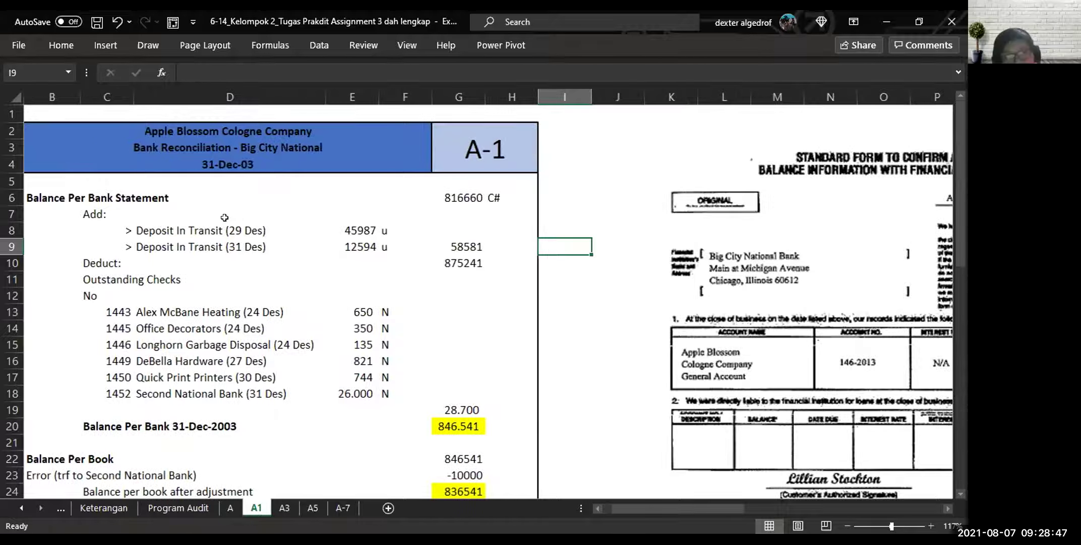
{"action": "scroll", "coordinate": [590, 255], "scroll_direction": "right", "scroll_amount": 6}
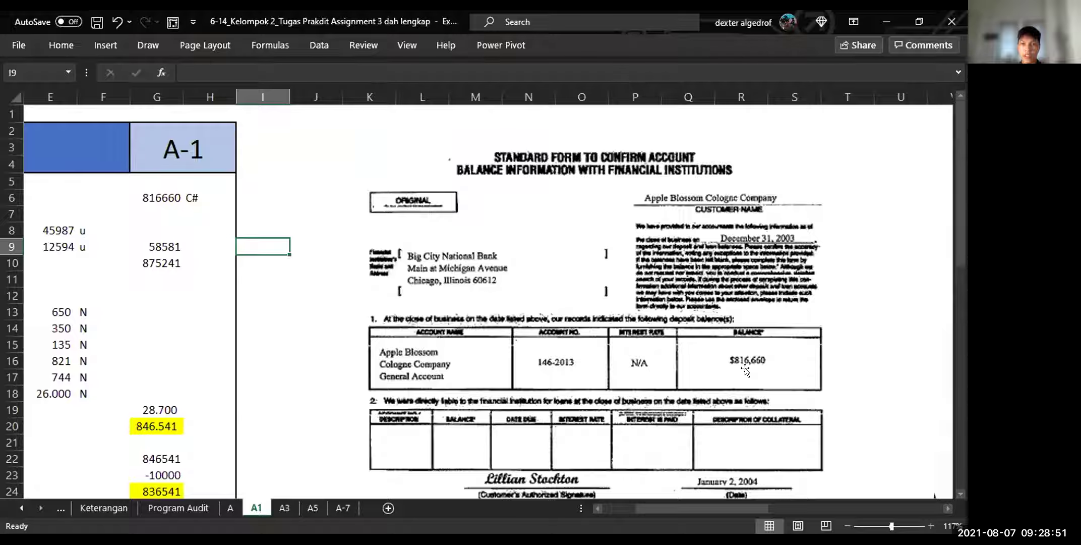
{"action": "left_click", "coordinate": [156, 202]}
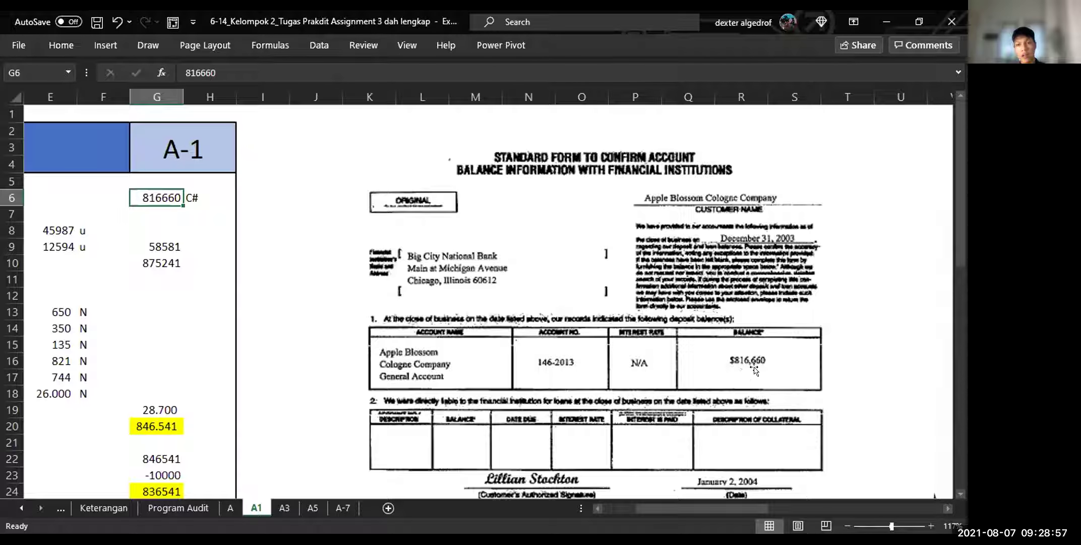
{"action": "left_click", "coordinate": [292, 280]}
{"action": "scroll", "coordinate": [293, 281], "scroll_direction": "left", "scroll_amount": 3}
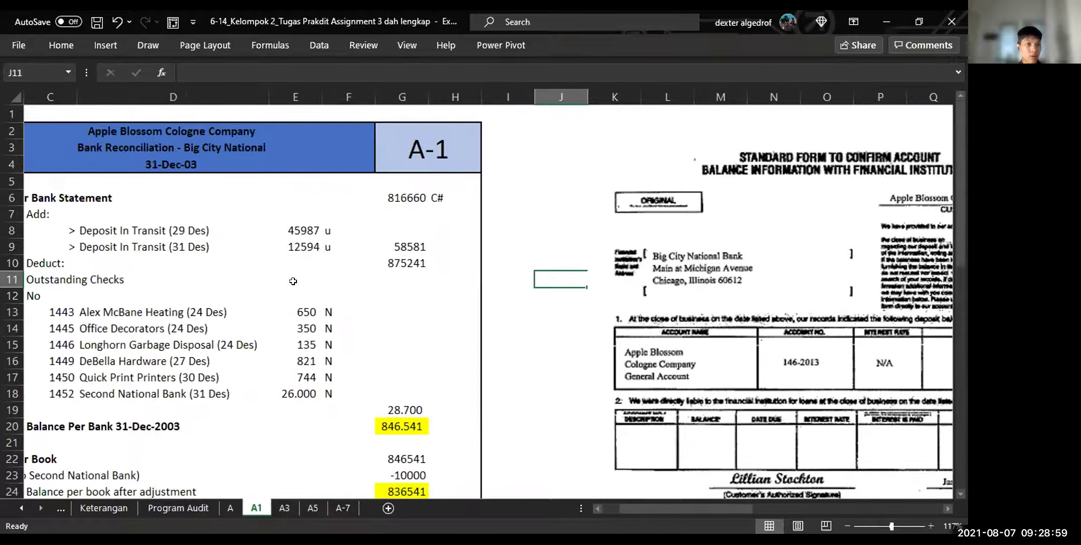
{"action": "scroll", "coordinate": [293, 281], "scroll_direction": "left", "scroll_amount": 3}
{"action": "scroll", "coordinate": [328, 283], "scroll_direction": "right", "scroll_amount": 5}
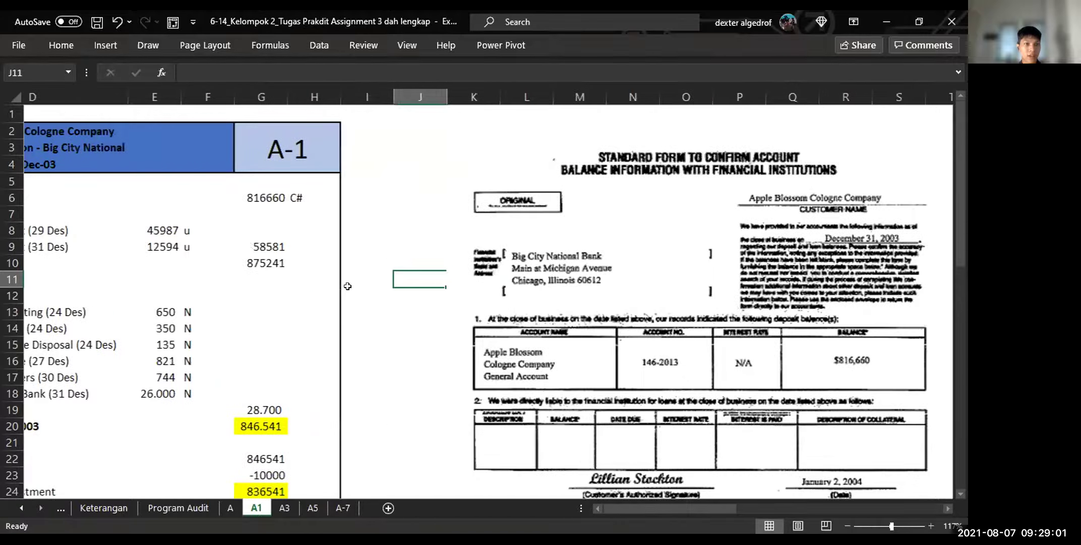
Step: Trace the 29 and 31 December deposits in transit to the Exhibit 3 cash receipts journal and the Exhibit 1 cutoff bank statement
{"action": "scroll", "coordinate": [347, 286], "scroll_direction": "right", "scroll_amount": 10}
{"action": "scroll", "coordinate": [348, 302], "scroll_direction": "down", "scroll_amount": 1}
{"action": "scroll", "coordinate": [348, 302], "scroll_direction": "right", "scroll_amount": 2}
{"action": "scroll", "coordinate": [348, 301], "scroll_direction": "down", "scroll_amount": 1}
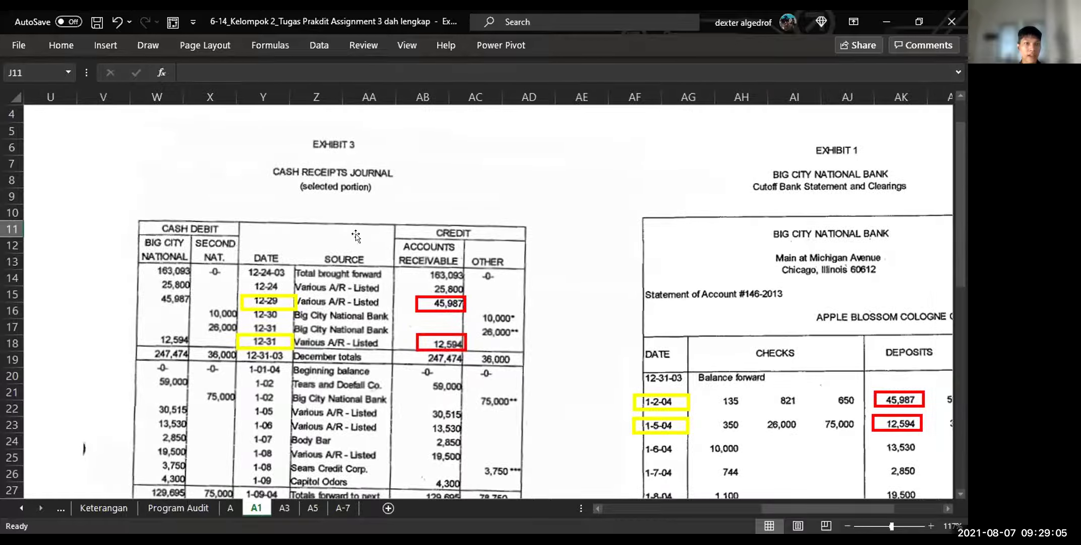
{"action": "scroll", "coordinate": [600, 247], "scroll_direction": "right", "scroll_amount": 4}
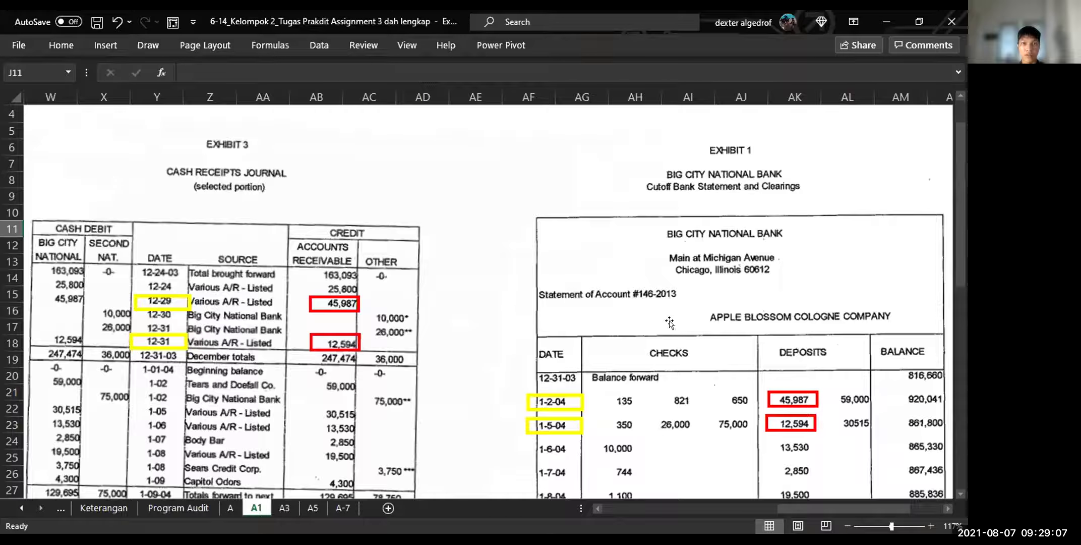
{"action": "scroll", "coordinate": [502, 345], "scroll_direction": "left", "scroll_amount": 2}
{"action": "scroll", "coordinate": [479, 353], "scroll_direction": "down", "scroll_amount": 2}
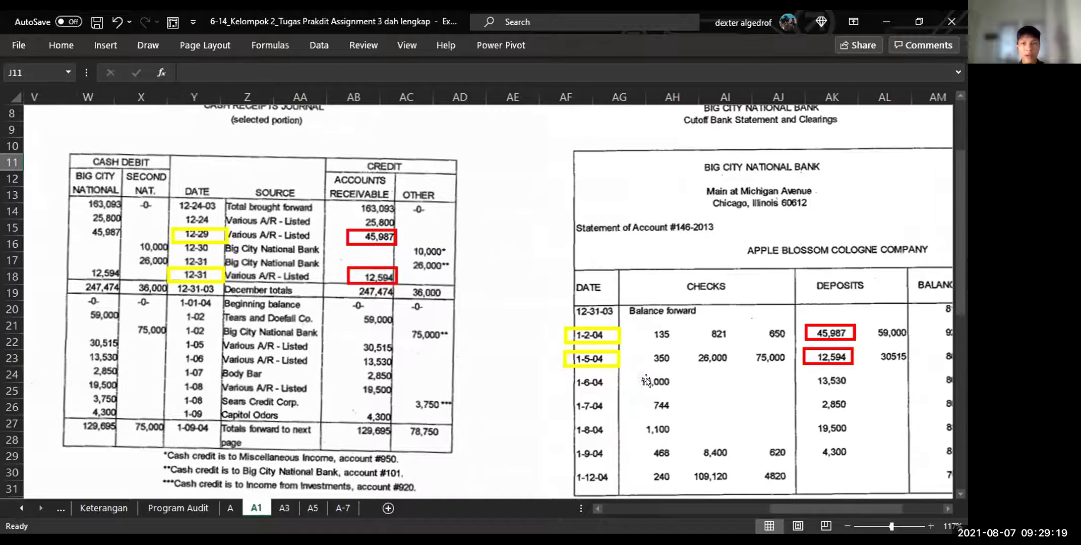
{"action": "scroll", "coordinate": [646, 383], "scroll_direction": "right", "scroll_amount": 2}
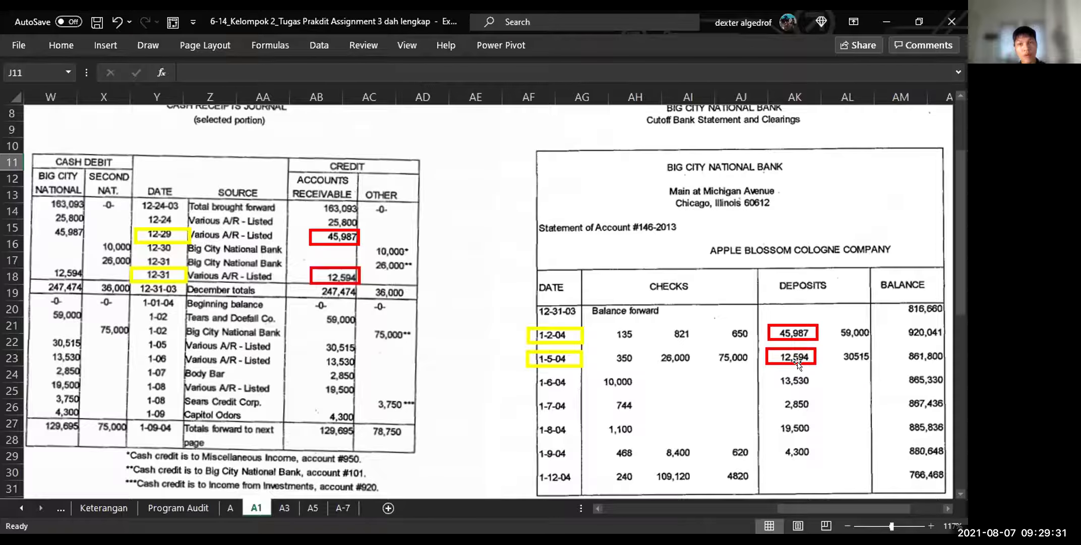
Step: Compare the outstanding checks in the sheet A1 reconciliation with the continued Exhibit 1 paid-check list
{"action": "scroll", "coordinate": [526, 295], "scroll_direction": "up", "scroll_amount": 2}
{"action": "scroll", "coordinate": [413, 291], "scroll_direction": "left", "scroll_amount": 6}
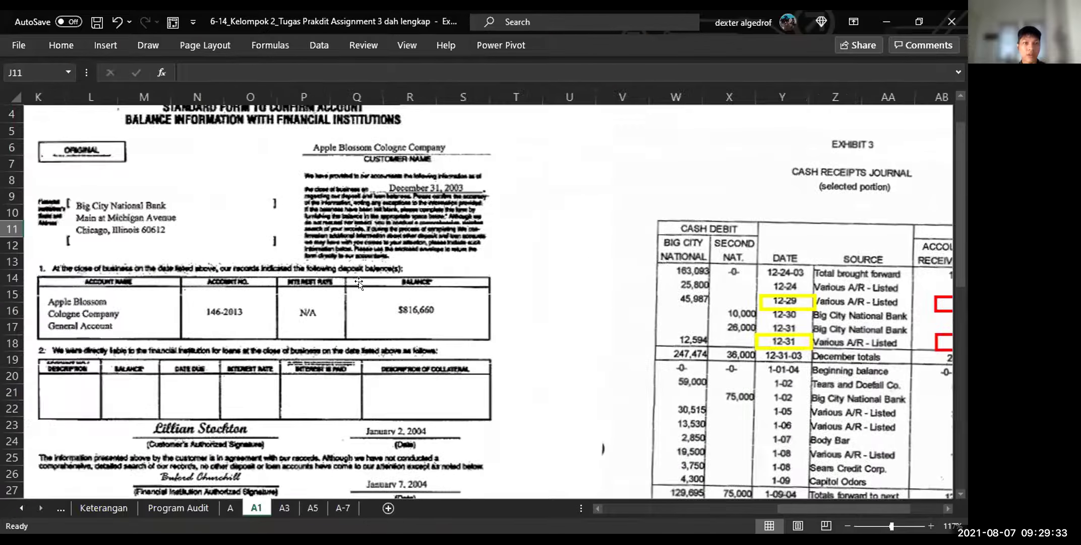
{"action": "left_click", "coordinate": [337, 229]}
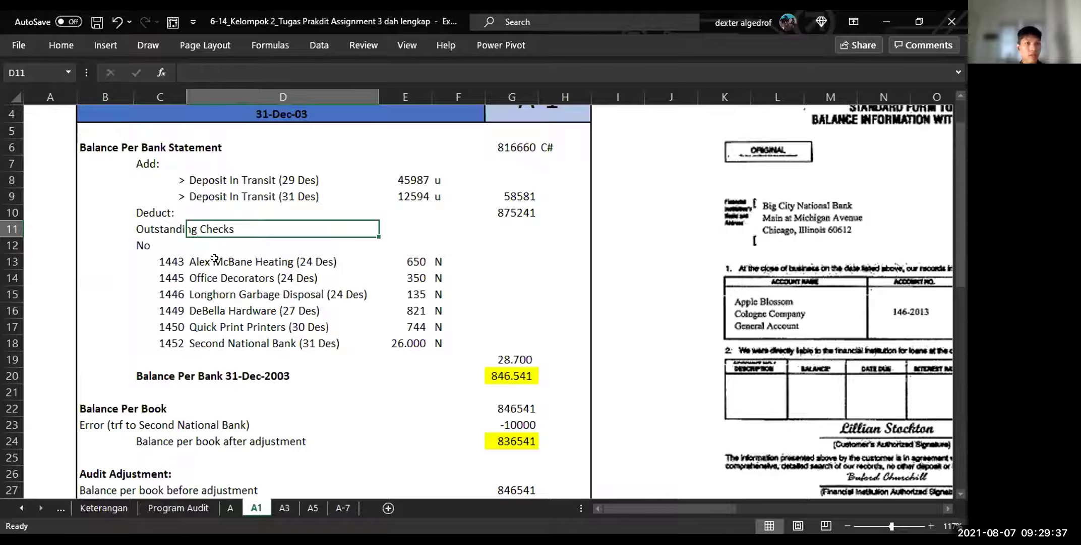
{"action": "scroll", "coordinate": [575, 339], "scroll_direction": "down", "scroll_amount": 6}
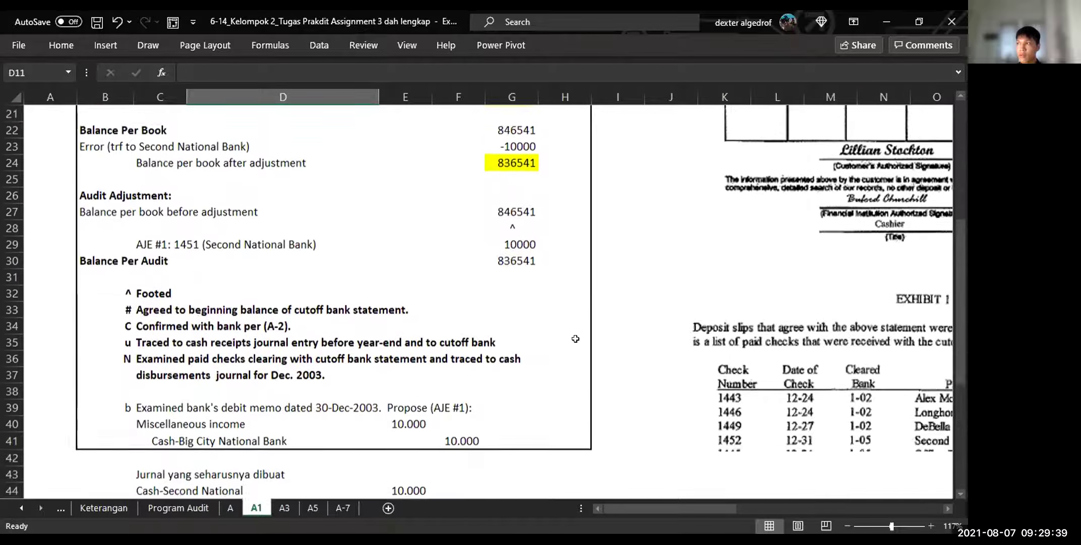
{"action": "scroll", "coordinate": [575, 338], "scroll_direction": "down", "scroll_amount": 2}
{"action": "scroll", "coordinate": [570, 343], "scroll_direction": "right", "scroll_amount": 4}
{"action": "scroll", "coordinate": [567, 348], "scroll_direction": "right", "scroll_amount": 1}
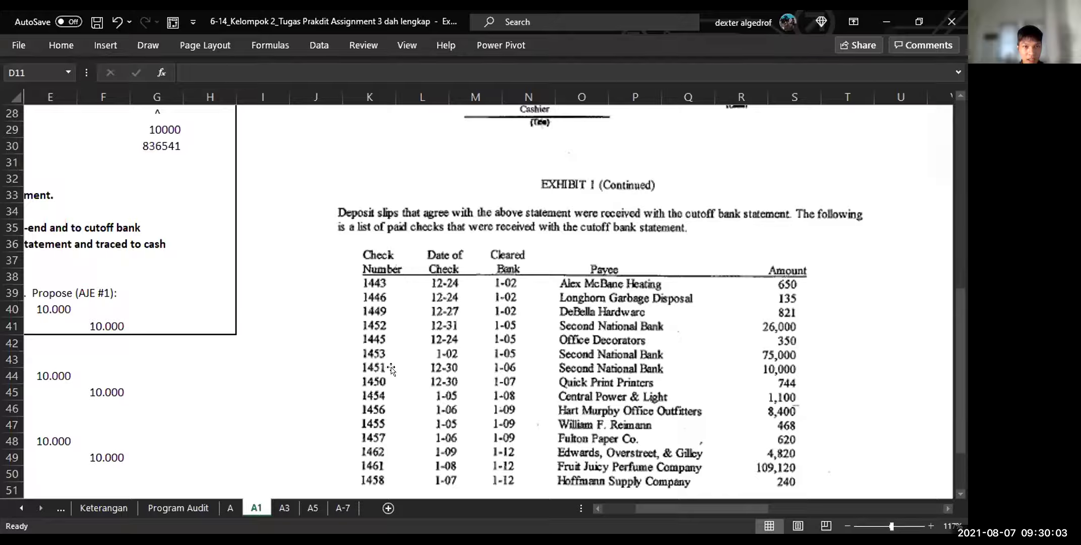
Step: Check the outstanding checks on sheet A1 for check 1451 and locate that check in the continued Exhibit 1 paid-check list
{"action": "scroll", "coordinate": [245, 267], "scroll_direction": "left", "scroll_amount": 4}
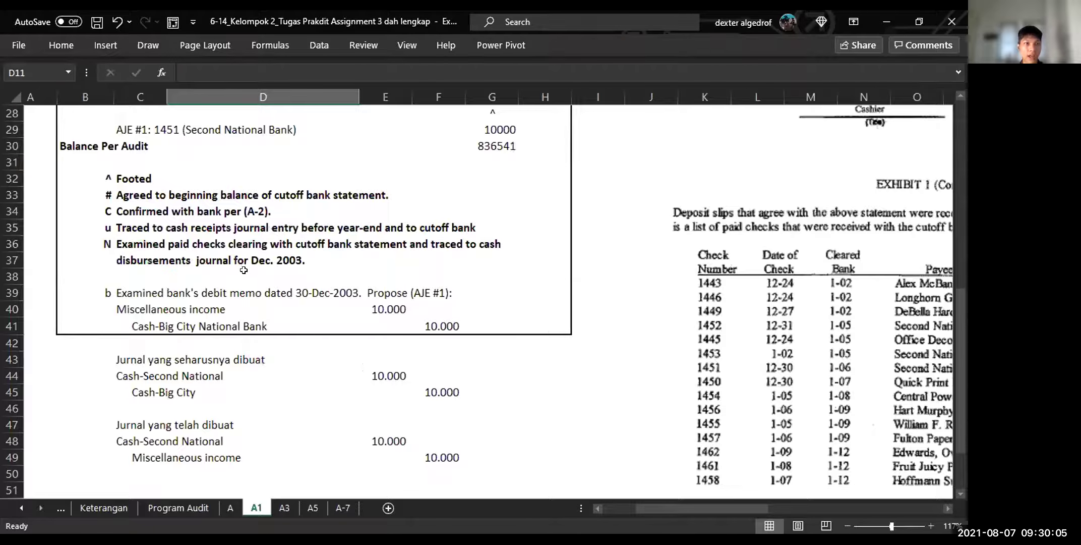
{"action": "scroll", "coordinate": [230, 266], "scroll_direction": "up", "scroll_amount": 5}
{"action": "scroll", "coordinate": [230, 266], "scroll_direction": "up", "scroll_amount": 1}
{"action": "left_click", "coordinate": [178, 272]}
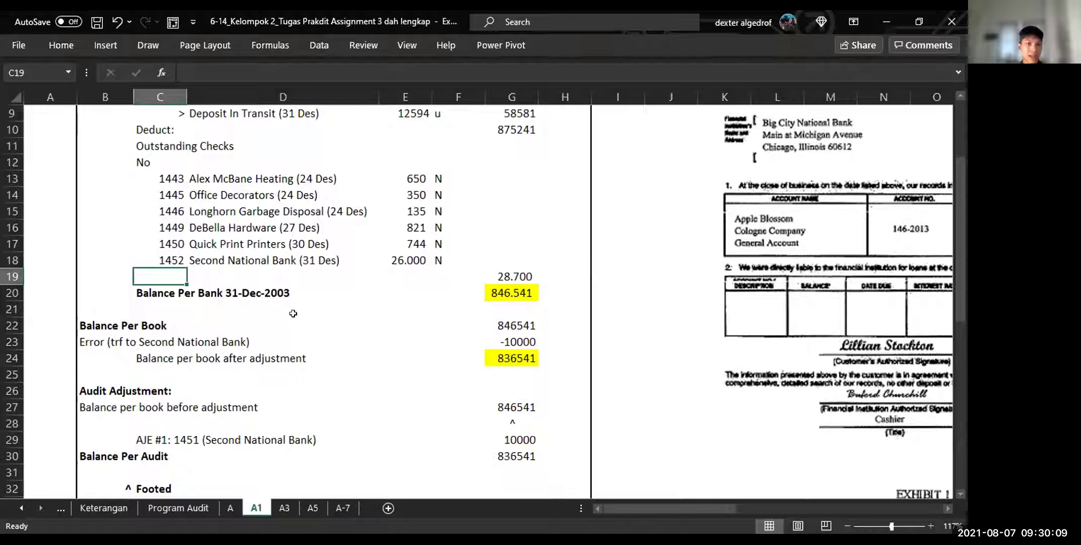
{"action": "scroll", "coordinate": [338, 324], "scroll_direction": "down", "scroll_amount": 2}
{"action": "scroll", "coordinate": [460, 370], "scroll_direction": "down", "scroll_amount": 5}
{"action": "scroll", "coordinate": [459, 370], "scroll_direction": "right", "scroll_amount": 5}
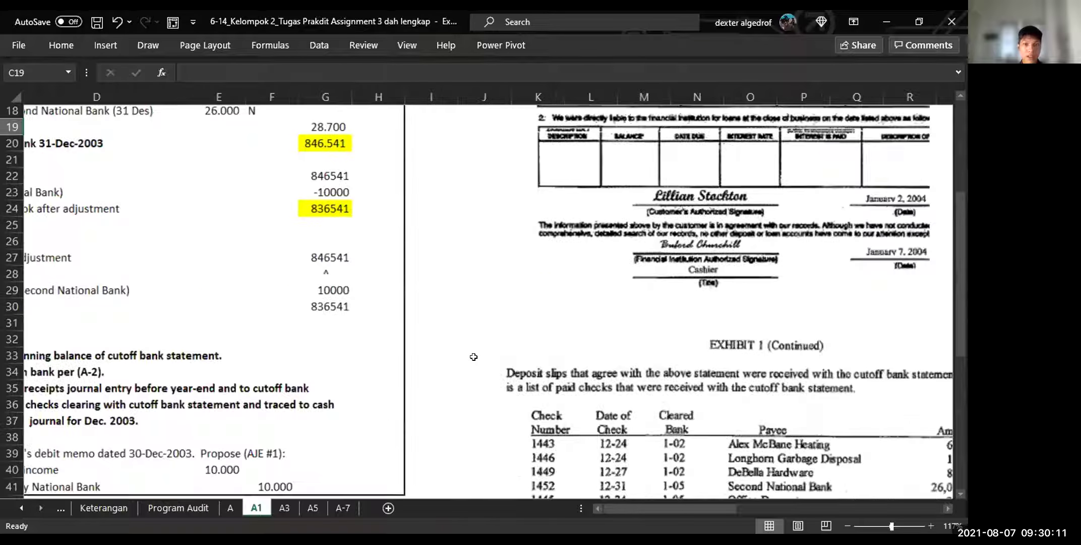
{"action": "scroll", "coordinate": [473, 357], "scroll_direction": "down", "scroll_amount": 2}
{"action": "scroll", "coordinate": [473, 358], "scroll_direction": "right", "scroll_amount": 2}
{"action": "scroll", "coordinate": [404, 353], "scroll_direction": "up", "scroll_amount": 2}
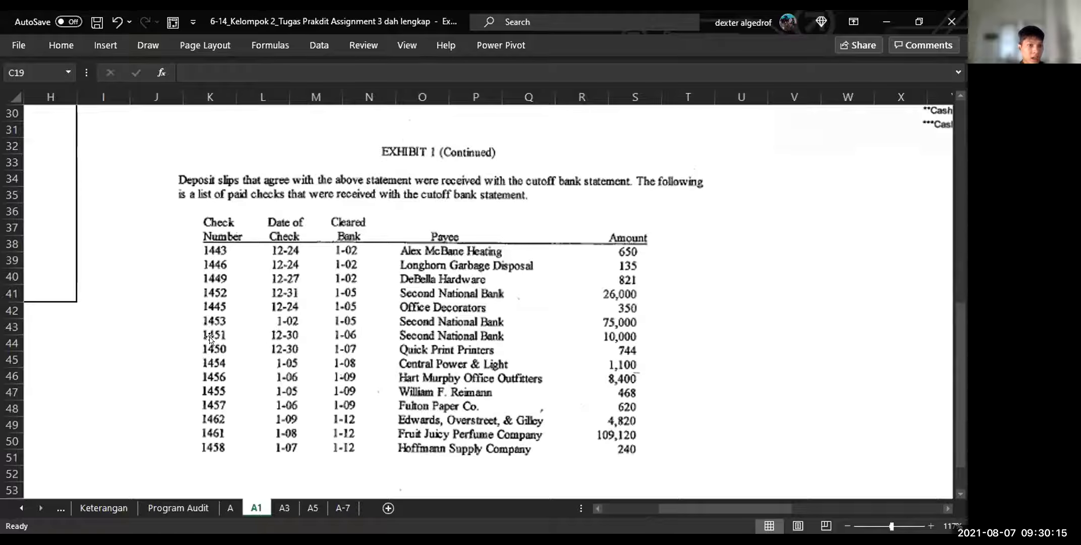
Step: Examine the 12-30 Big City National Bank transfer and its footnote in the Exhibit 3 cash receipts journal
{"action": "scroll", "coordinate": [716, 257], "scroll_direction": "up", "scroll_amount": 5}
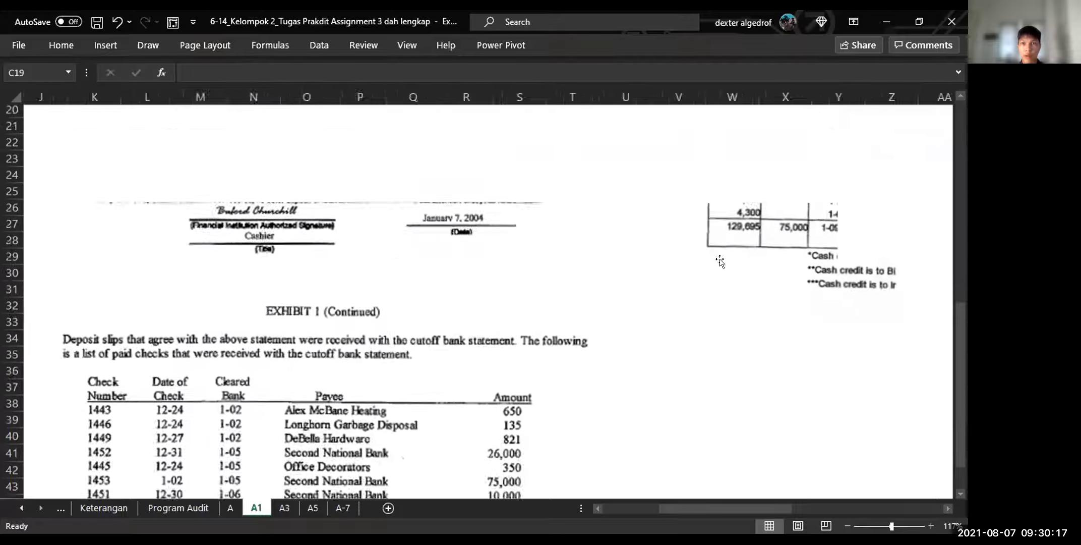
{"action": "scroll", "coordinate": [706, 264], "scroll_direction": "right", "scroll_amount": 3}
{"action": "scroll", "coordinate": [701, 267], "scroll_direction": "up", "scroll_amount": 2}
{"action": "scroll", "coordinate": [696, 268], "scroll_direction": "right", "scroll_amount": 6}
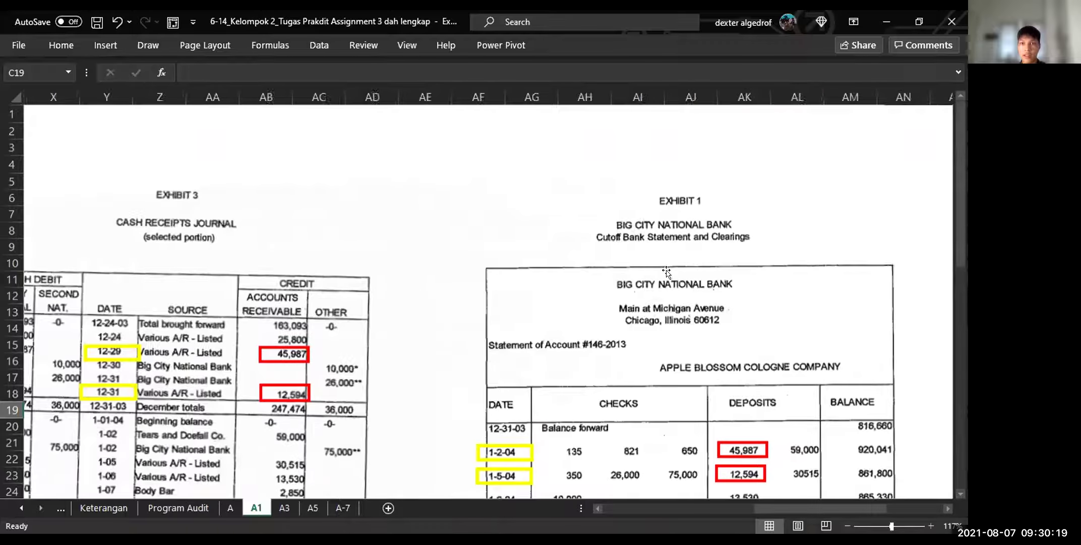
{"action": "scroll", "coordinate": [609, 300], "scroll_direction": "left", "scroll_amount": 4}
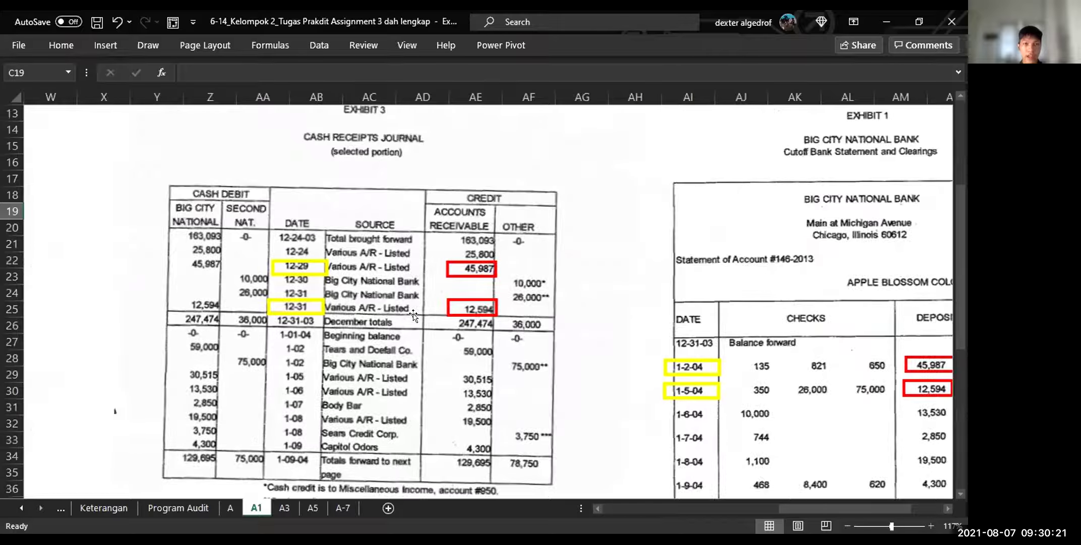
{"action": "scroll", "coordinate": [422, 348], "scroll_direction": "down", "scroll_amount": 1}
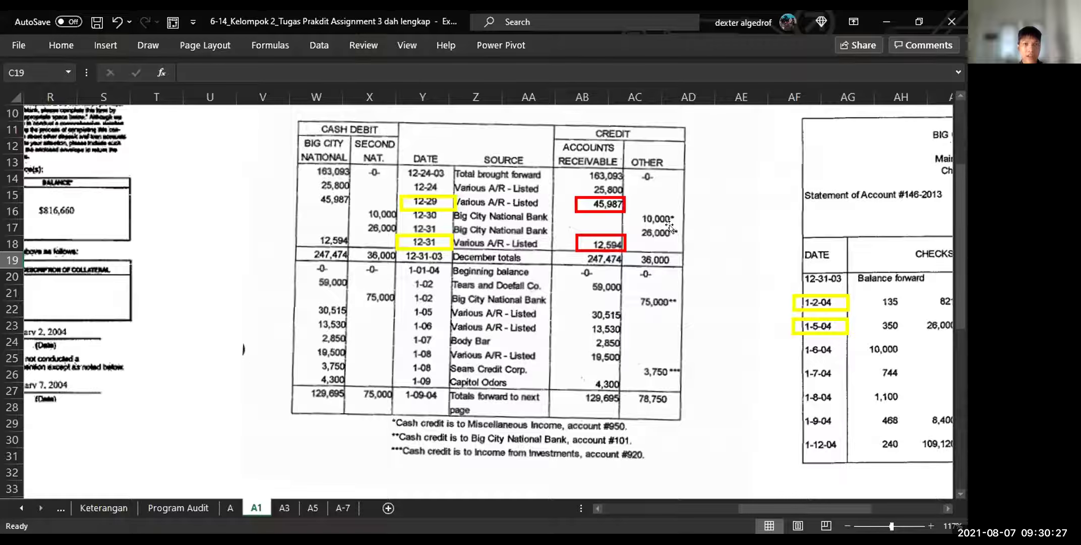
Step: Review the audit adjustment AJE #1 on sheet A1, along with the correct and recorded journal entries for the transfer
{"action": "scroll", "coordinate": [664, 266], "scroll_direction": "left", "scroll_amount": 6}
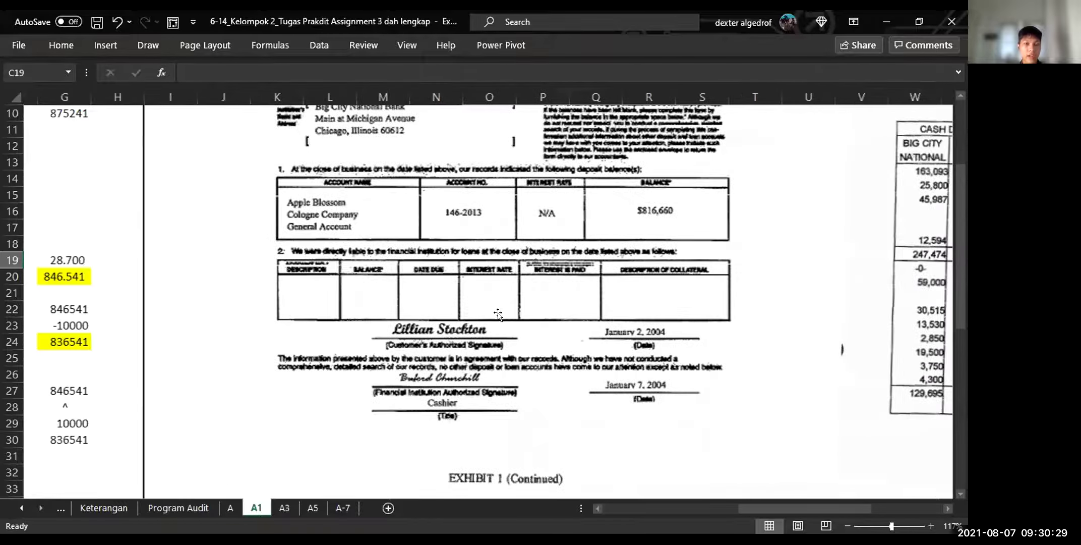
{"action": "scroll", "coordinate": [451, 319], "scroll_direction": "left", "scroll_amount": 5}
{"action": "scroll", "coordinate": [451, 319], "scroll_direction": "down", "scroll_amount": 2}
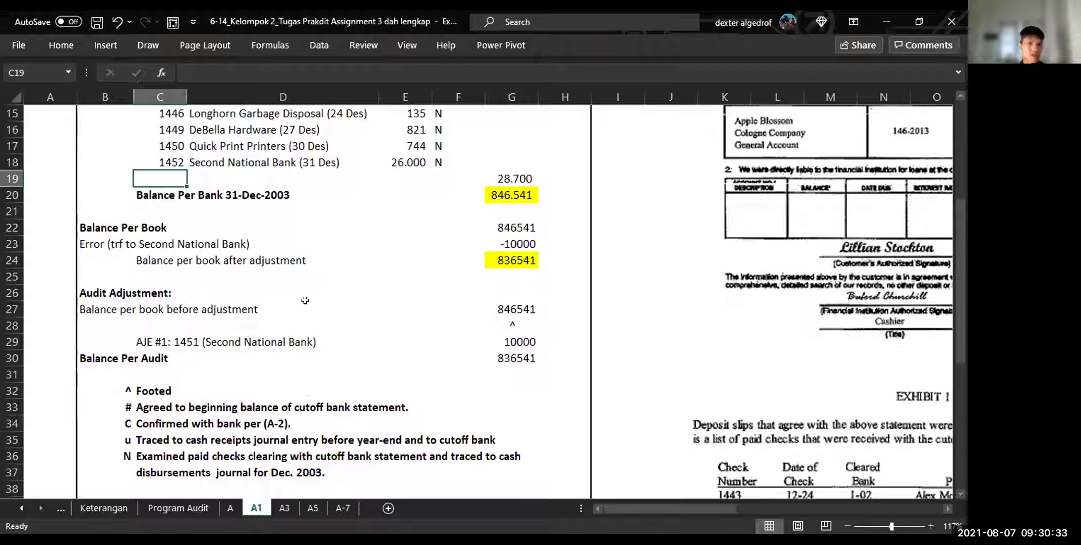
{"action": "scroll", "coordinate": [266, 321], "scroll_direction": "down", "scroll_amount": 2}
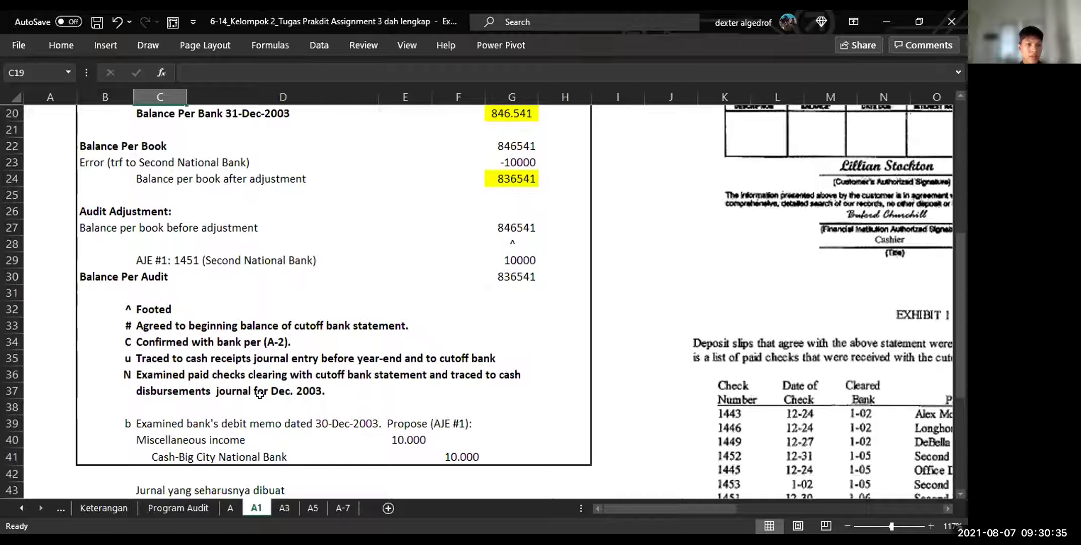
{"action": "scroll", "coordinate": [302, 384], "scroll_direction": "down", "scroll_amount": 2}
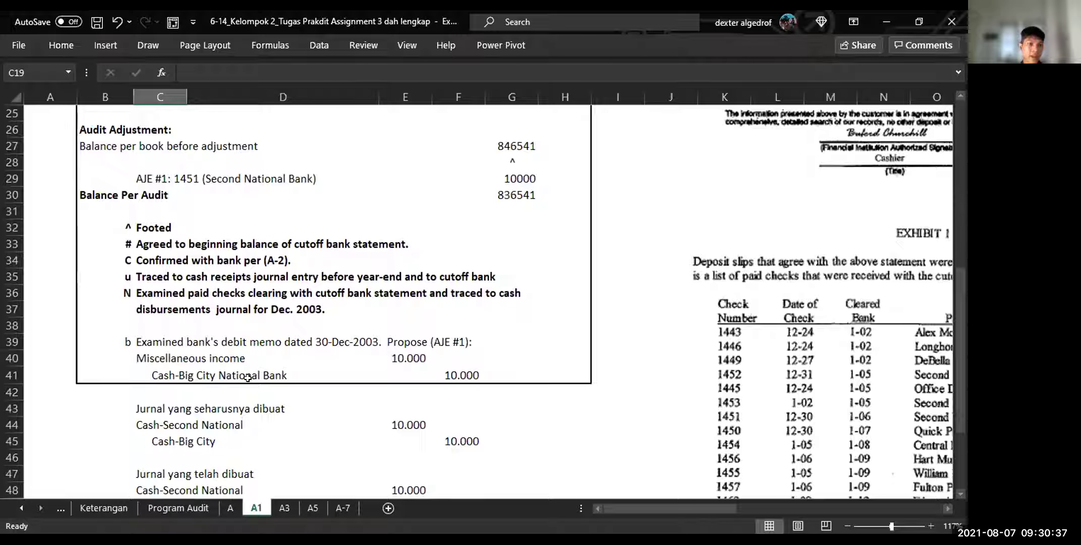
{"action": "scroll", "coordinate": [272, 376], "scroll_direction": "down", "scroll_amount": 2}
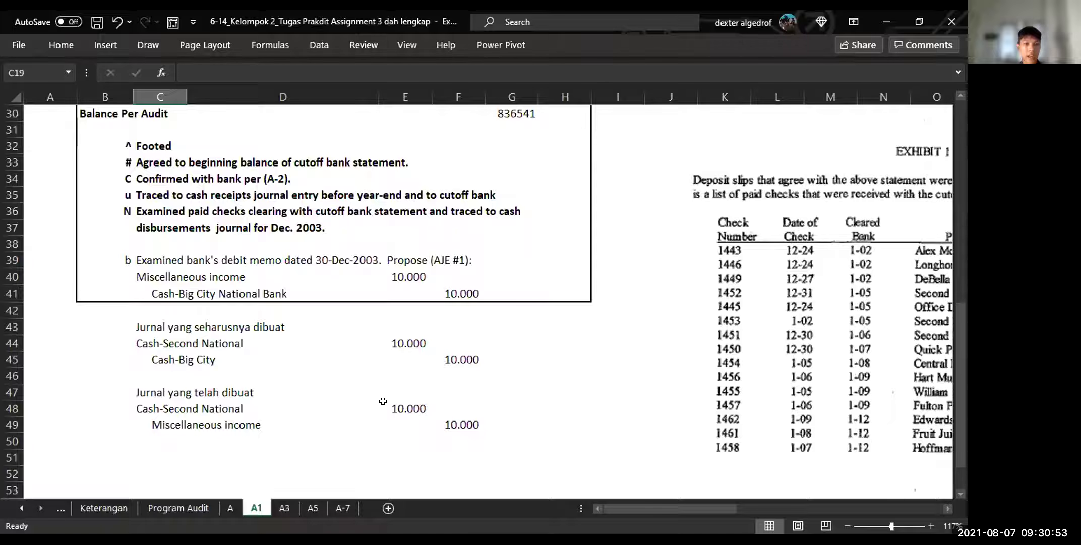
{"action": "scroll", "coordinate": [376, 375], "scroll_direction": "up", "scroll_amount": 3}
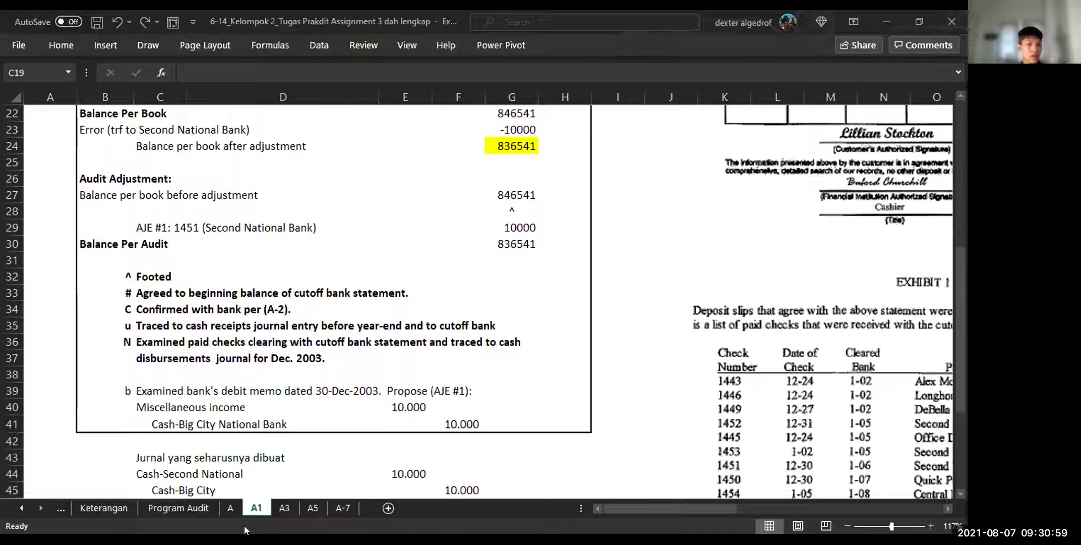
Step: Show the Second National Bank reconciliation on sheet A3 and select its balance per bank statement
{"action": "left_click", "coordinate": [284, 507]}
{"action": "left_click", "coordinate": [822, 353]}
{"action": "scroll", "coordinate": [781, 345], "scroll_direction": "up", "scroll_amount": 2}
{"action": "scroll", "coordinate": [605, 328], "scroll_direction": "left", "scroll_amount": 5}
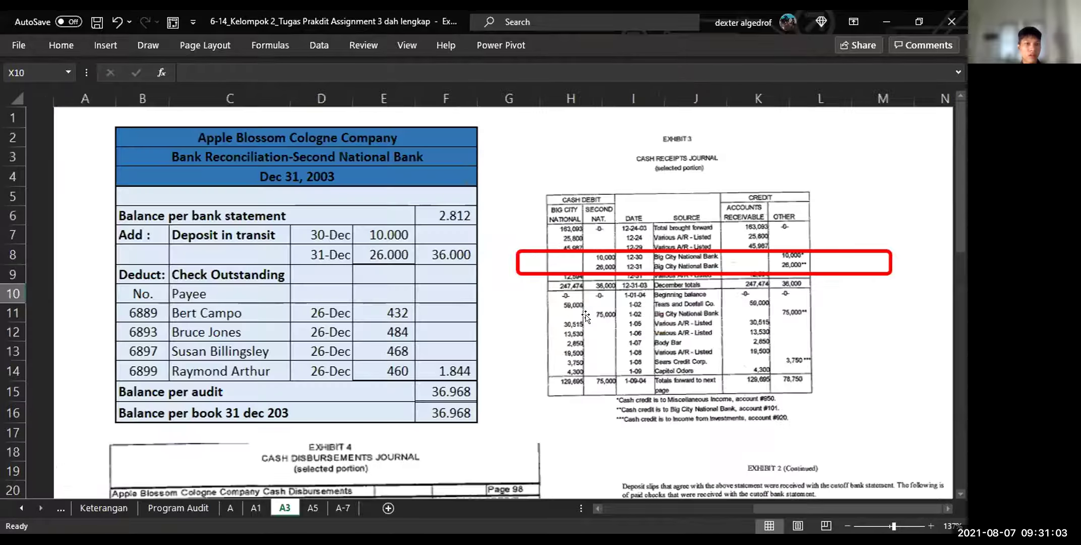
{"action": "scroll", "coordinate": [482, 308], "scroll_direction": "down", "scroll_amount": 1}
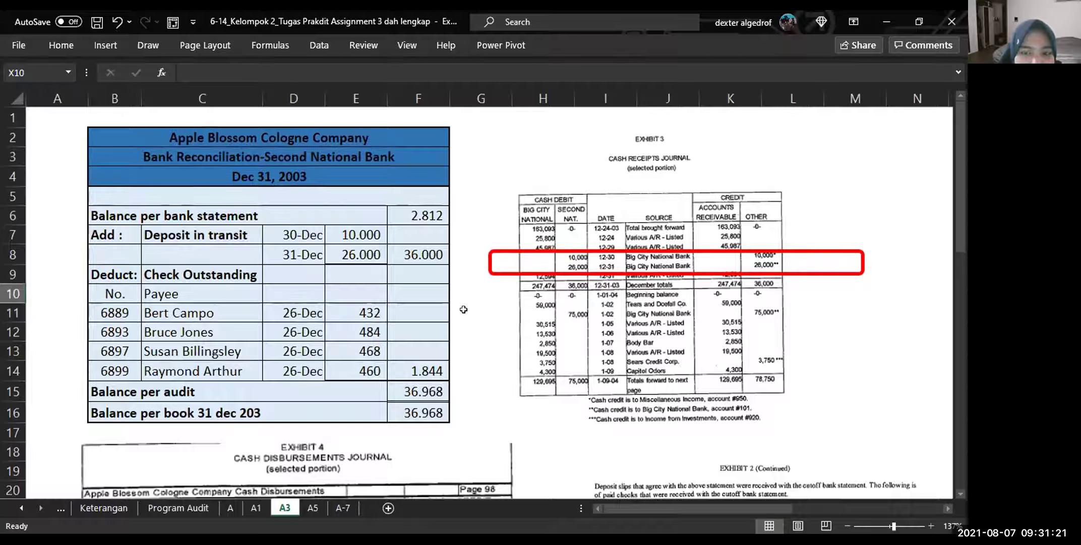
{"action": "left_click", "coordinate": [434, 212]}
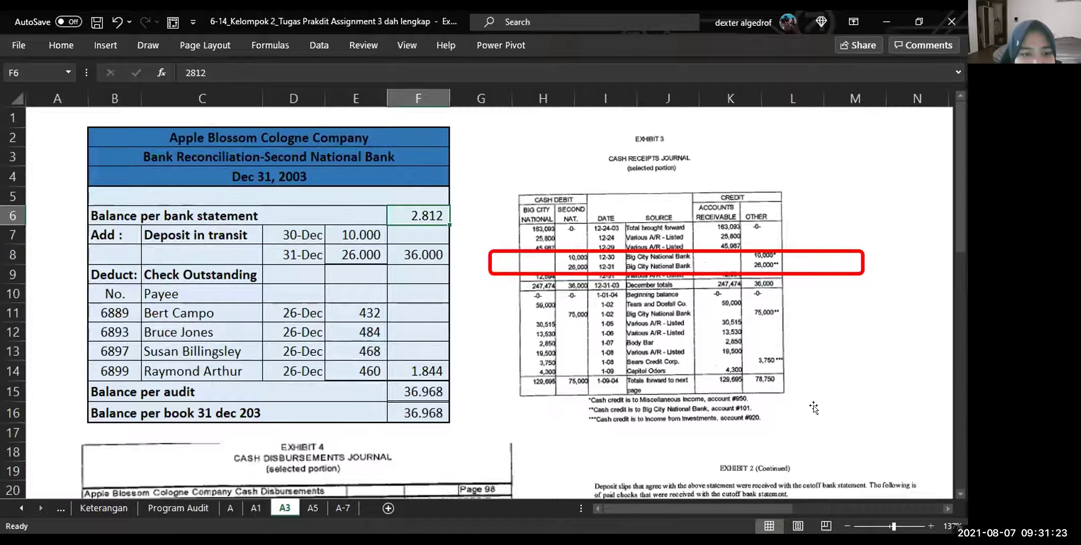
Step: Trace outstanding checks 6889, 6893, 6897 and 6899 to the Exhibit 4 cash disbursements journal and the continued Exhibit 2 paid-check list
{"action": "scroll", "coordinate": [802, 418], "scroll_direction": "down", "scroll_amount": 1}
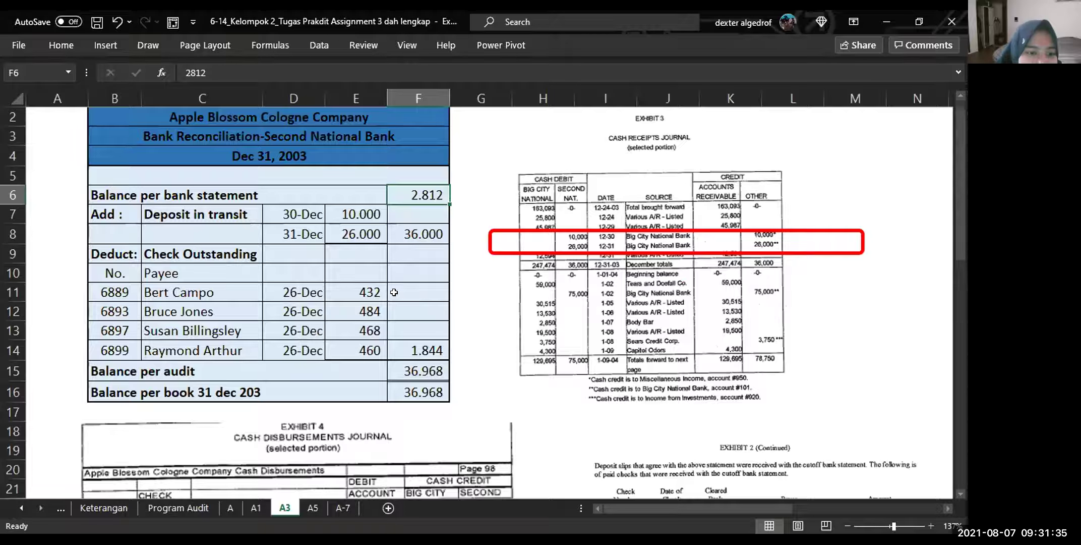
{"action": "scroll", "coordinate": [393, 292], "scroll_direction": "down", "scroll_amount": 2}
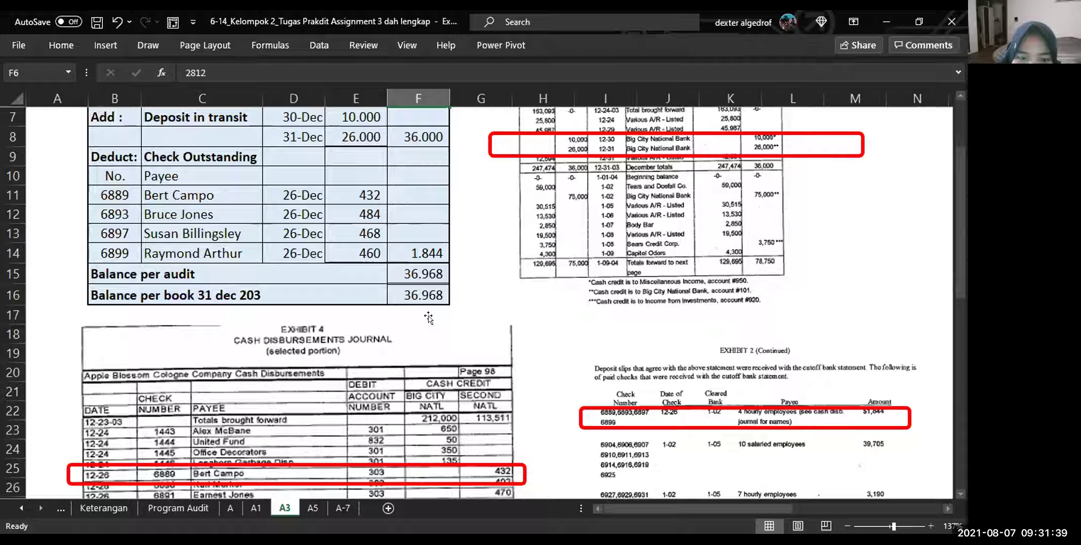
{"action": "scroll", "coordinate": [469, 323], "scroll_direction": "down", "scroll_amount": 1}
{"action": "scroll", "coordinate": [469, 323], "scroll_direction": "right", "scroll_amount": 1}
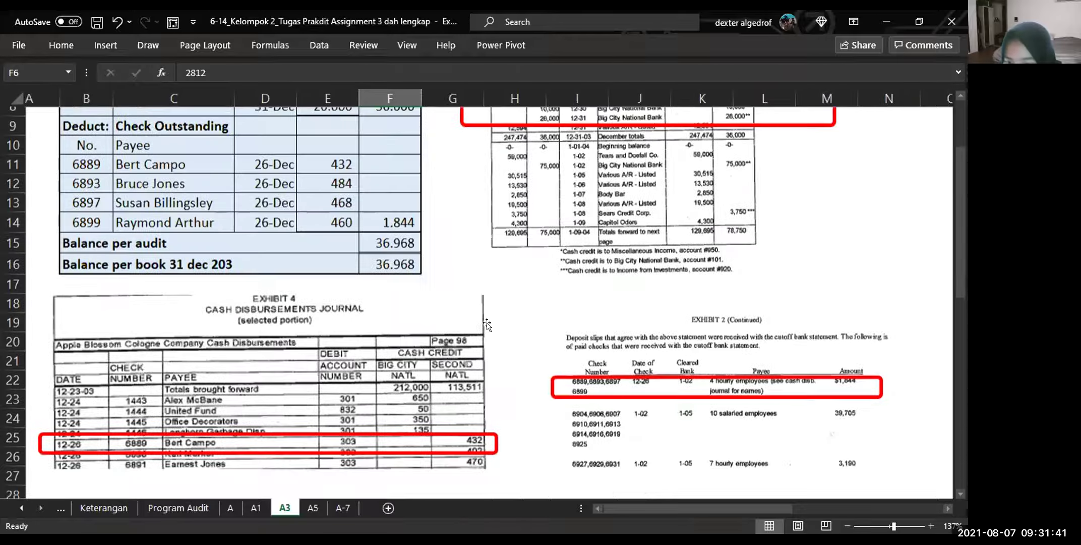
{"action": "scroll", "coordinate": [486, 327], "scroll_direction": "down", "scroll_amount": 3}
{"action": "scroll", "coordinate": [485, 327], "scroll_direction": "right", "scroll_amount": 4}
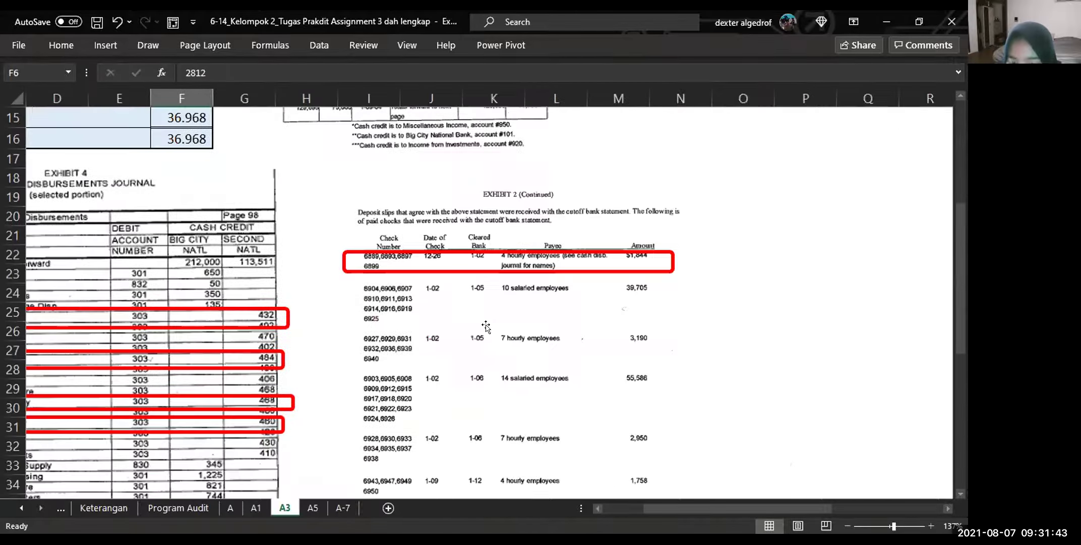
Step: Enlarge the red highlight box around checks 6889, 6893, 6897 and 6899 in Exhibit 2 (Continued) so it also encloses the column headings
{"action": "scroll", "coordinate": [486, 327], "scroll_direction": "left", "scroll_amount": 1}
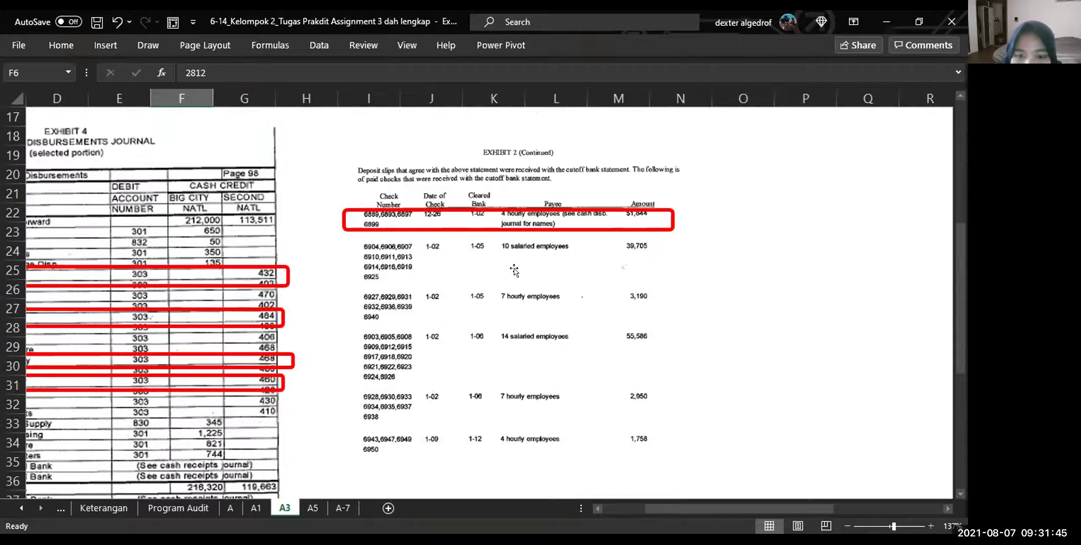
{"action": "scroll", "coordinate": [514, 271], "scroll_direction": "up", "scroll_amount": 3}
{"action": "scroll", "coordinate": [645, 245], "scroll_direction": "right", "scroll_amount": 1}
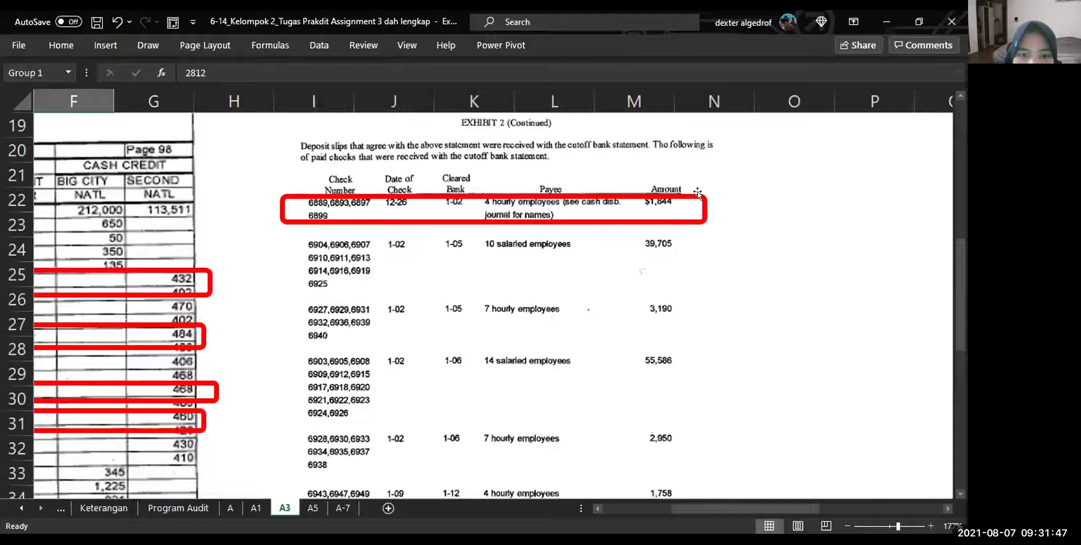
{"action": "left_click", "coordinate": [697, 193]}
{"action": "left_click", "coordinate": [586, 197]}
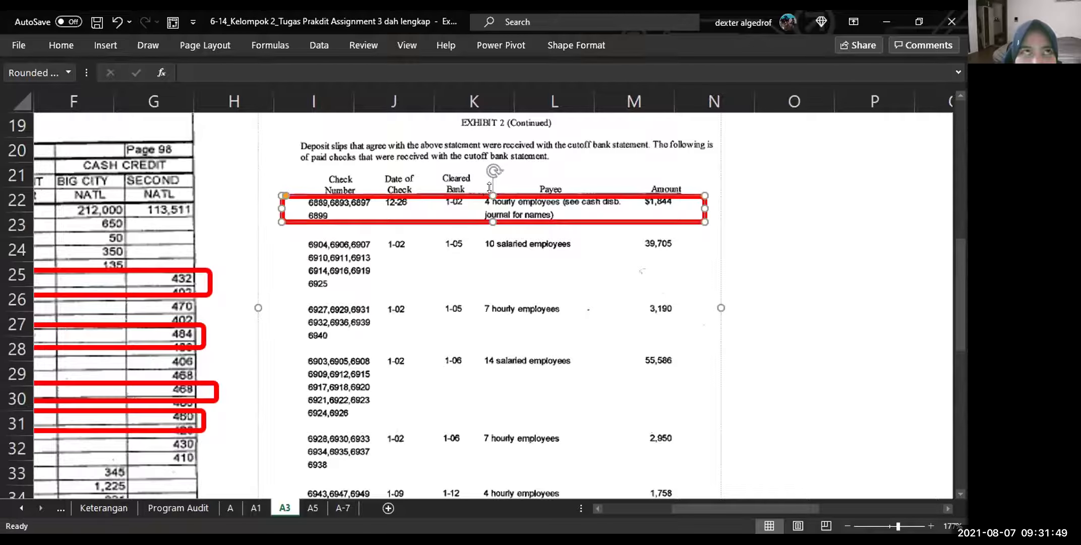
{"action": "left_click_drag", "start_coordinate": [490, 187], "coordinate": [490, 187]}
{"action": "left_click", "coordinate": [766, 224]}
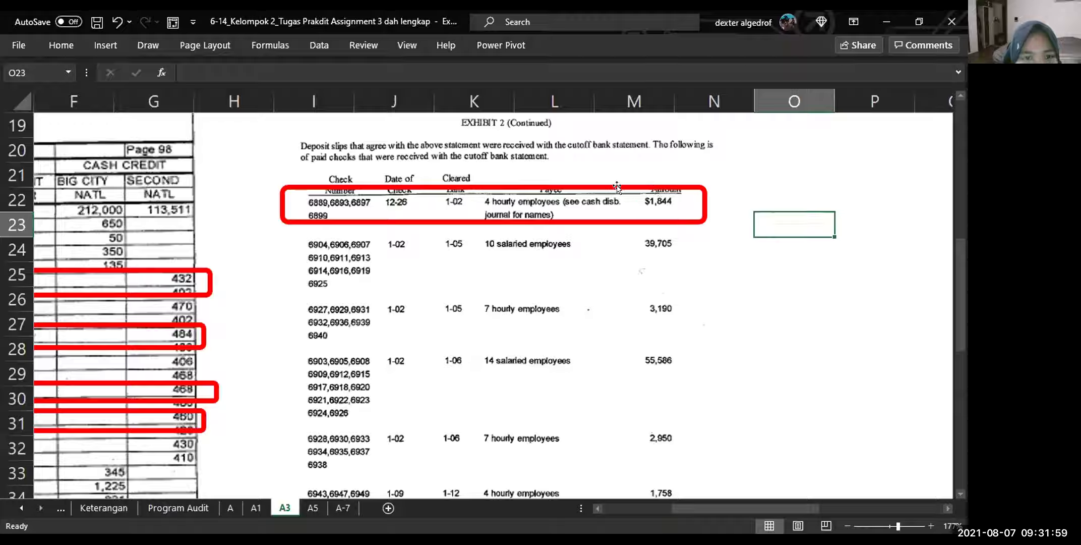
{"action": "left_click", "coordinate": [598, 182]}
{"action": "left_click_drag", "start_coordinate": [538, 179], "coordinate": [490, 158]}
{"action": "left_click", "coordinate": [514, 182]}
{"action": "left_click", "coordinate": [794, 224]}
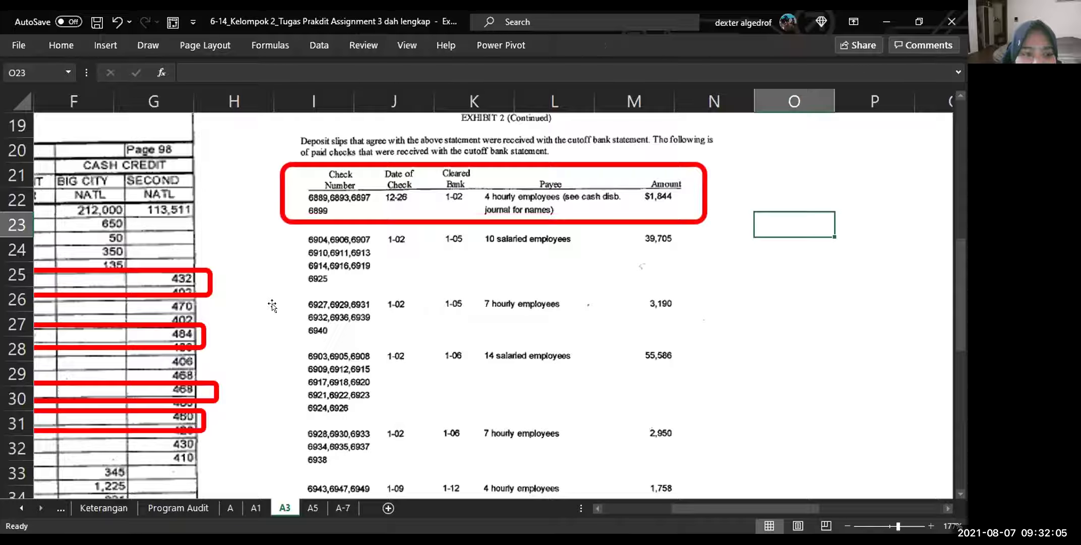
Step: Examine the four highlighted 12-26 check entries in the Second National column of the Exhibit 4 cash disbursements journal
{"action": "scroll", "coordinate": [284, 326], "scroll_direction": "up", "scroll_amount": 1}
{"action": "scroll", "coordinate": [284, 326], "scroll_direction": "left", "scroll_amount": 1}
{"action": "scroll", "coordinate": [284, 326], "scroll_direction": "up", "scroll_amount": 3}
{"action": "scroll", "coordinate": [284, 326], "scroll_direction": "left", "scroll_amount": 3}
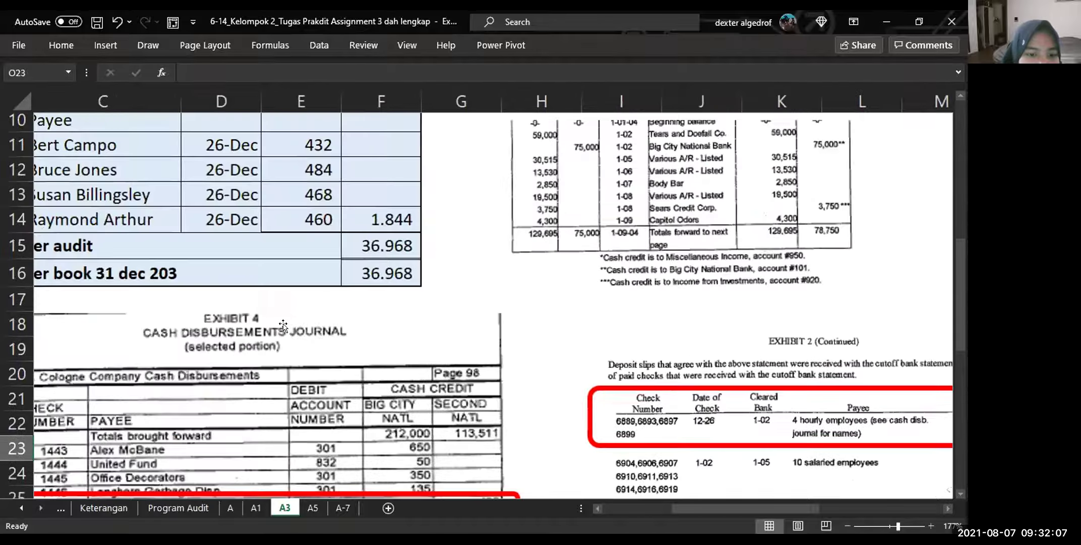
{"action": "scroll", "coordinate": [281, 326], "scroll_direction": "down", "scroll_amount": 1}
{"action": "scroll", "coordinate": [281, 327], "scroll_direction": "down", "scroll_amount": 2}
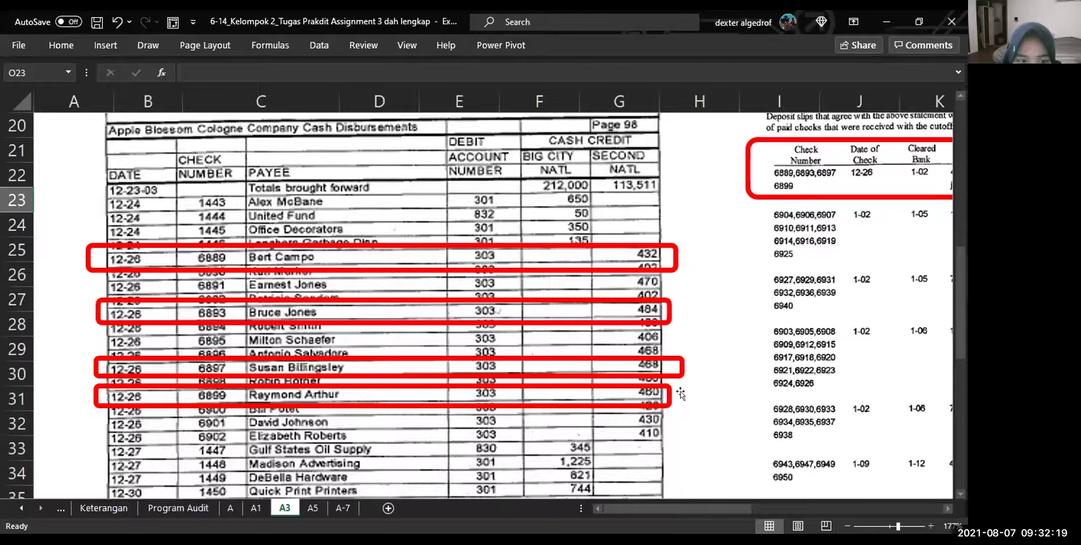
Step: Review the outstanding check total, balance per audit formula and balance per book in the Second National Bank reconciliation
{"action": "scroll", "coordinate": [675, 356], "scroll_direction": "up", "scroll_amount": 3}
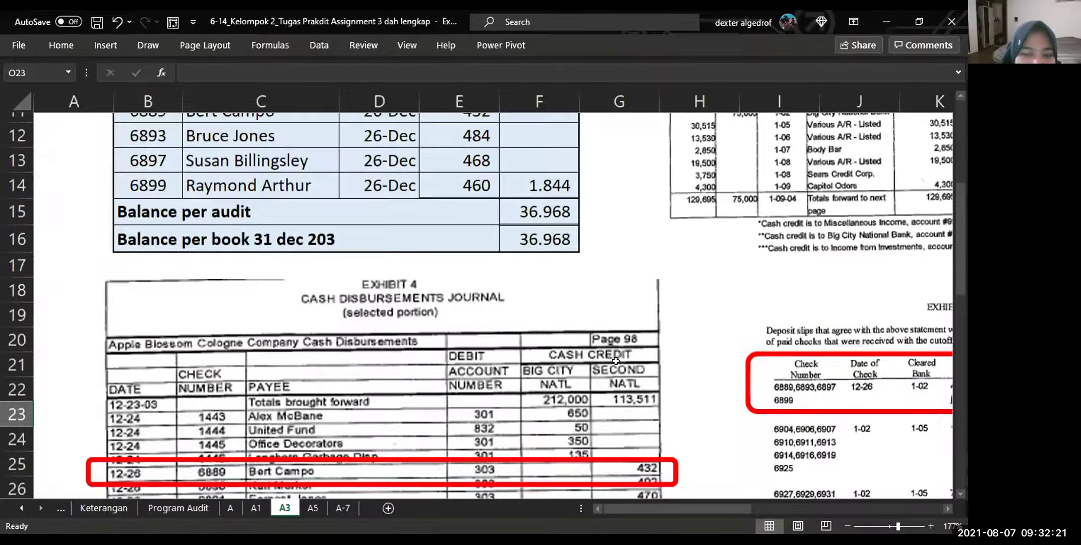
{"action": "scroll", "coordinate": [616, 360], "scroll_direction": "up", "scroll_amount": 4}
{"action": "scroll", "coordinate": [530, 317], "scroll_direction": "down", "scroll_amount": 2}
{"action": "left_click_drag", "start_coordinate": [453, 243], "coordinate": [472, 310]}
{"action": "left_click", "coordinate": [602, 333]}
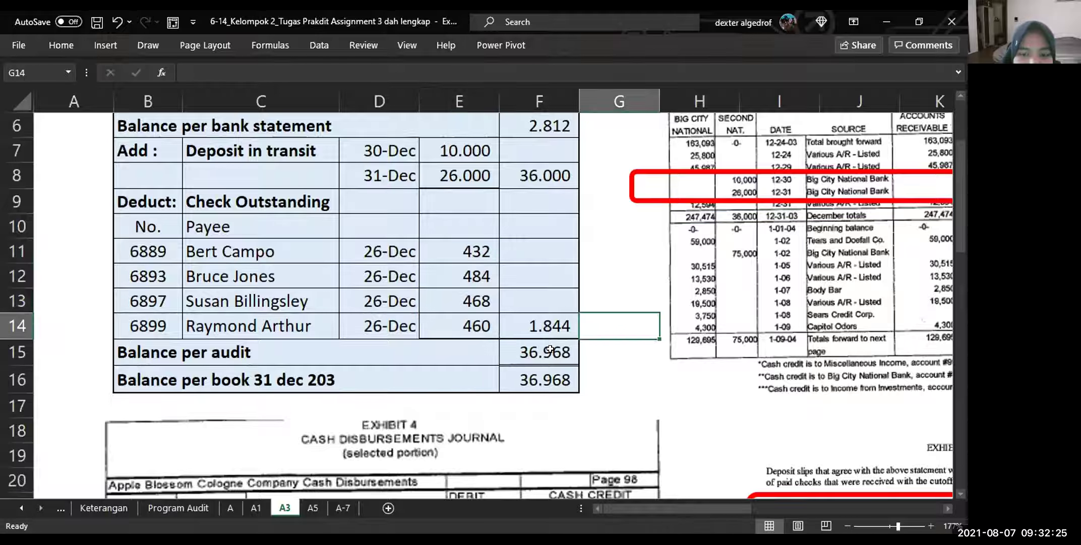
{"action": "left_click", "coordinate": [550, 349]}
{"action": "left_click", "coordinate": [572, 326]}
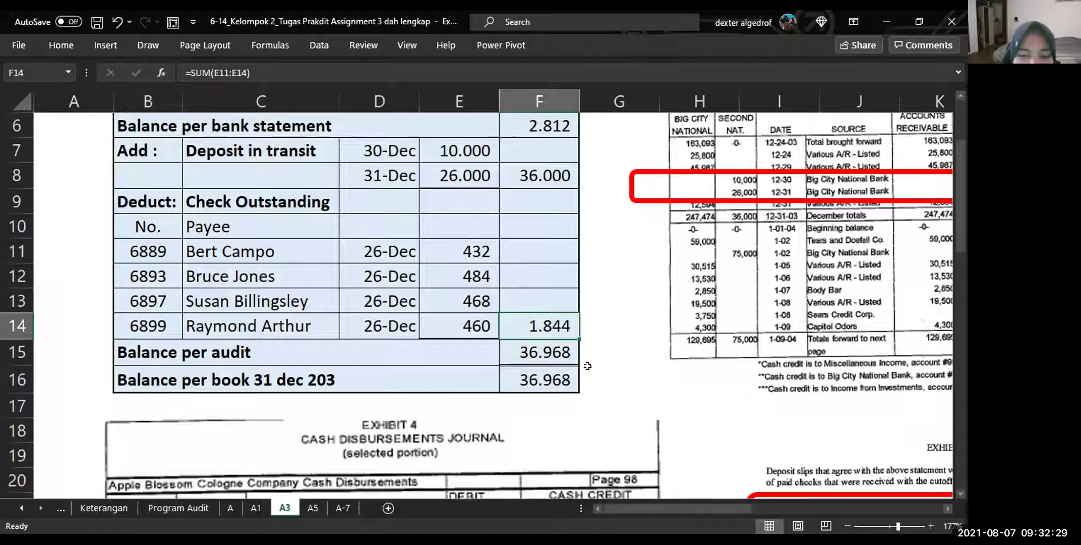
{"action": "left_click", "coordinate": [587, 366]}
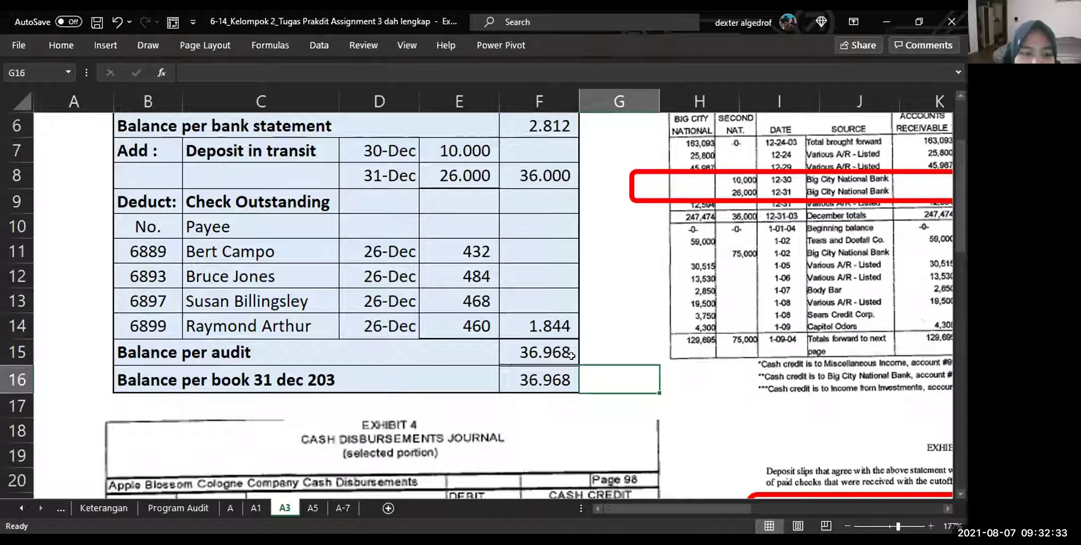
{"action": "left_click", "coordinate": [571, 355]}
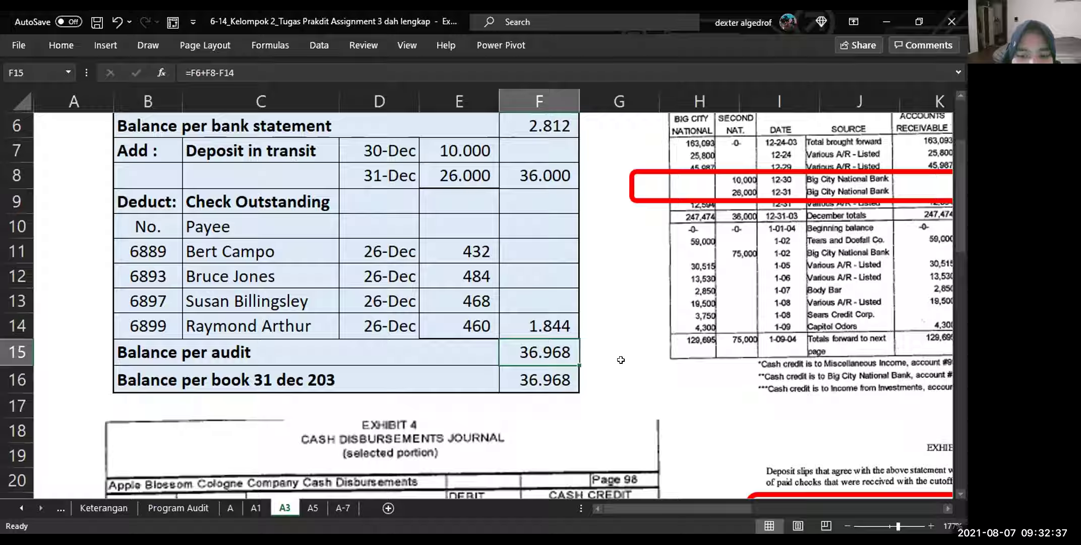
{"action": "left_click", "coordinate": [582, 378]}
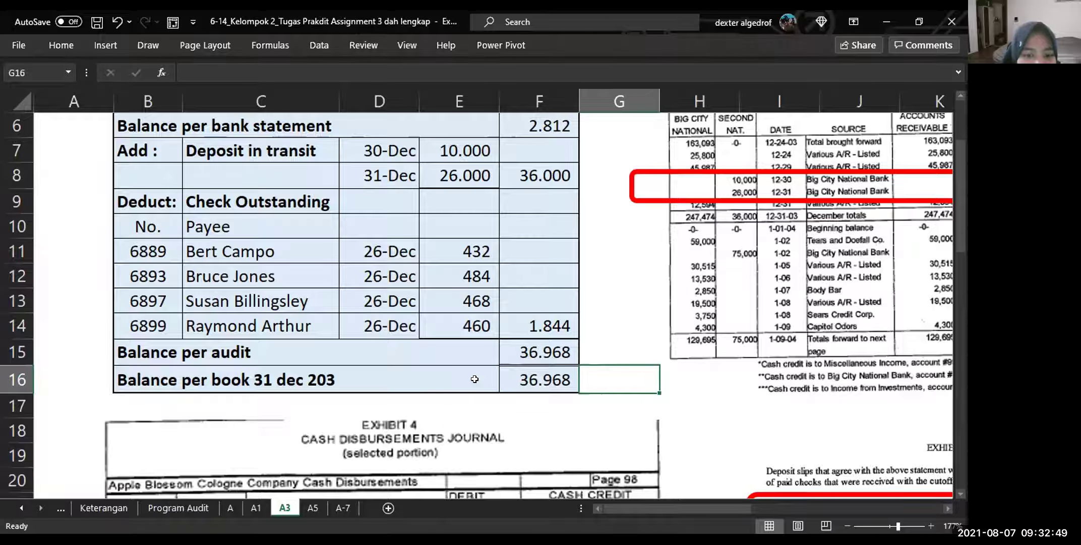
{"action": "scroll", "coordinate": [474, 379], "scroll_direction": "up", "scroll_amount": 2}
{"action": "scroll", "coordinate": [447, 414], "scroll_direction": "down", "scroll_amount": 2}
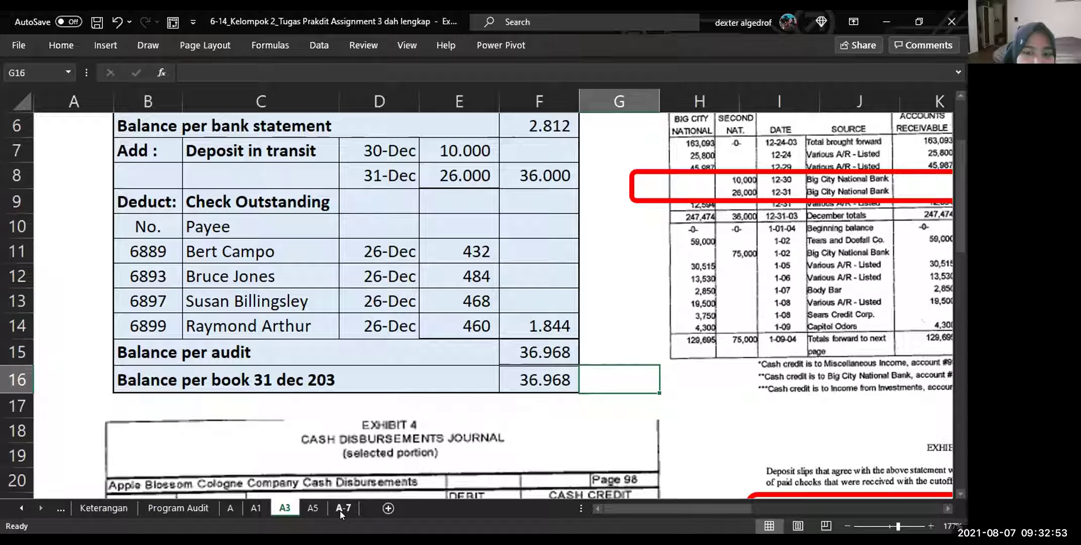
Step: Show the petty cash working paper on sheet A-7 beside the client's petty cash count
{"action": "left_click", "coordinate": [339, 508]}
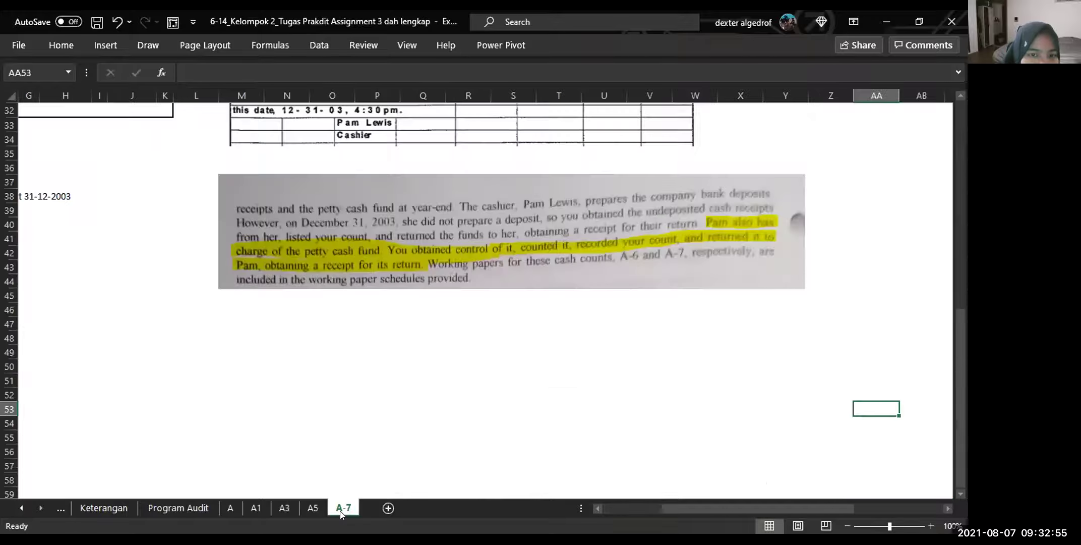
{"action": "left_click", "coordinate": [462, 378]}
{"action": "scroll", "coordinate": [400, 322], "scroll_direction": "up", "scroll_amount": 10}
{"action": "scroll", "coordinate": [400, 322], "scroll_direction": "left", "scroll_amount": 3}
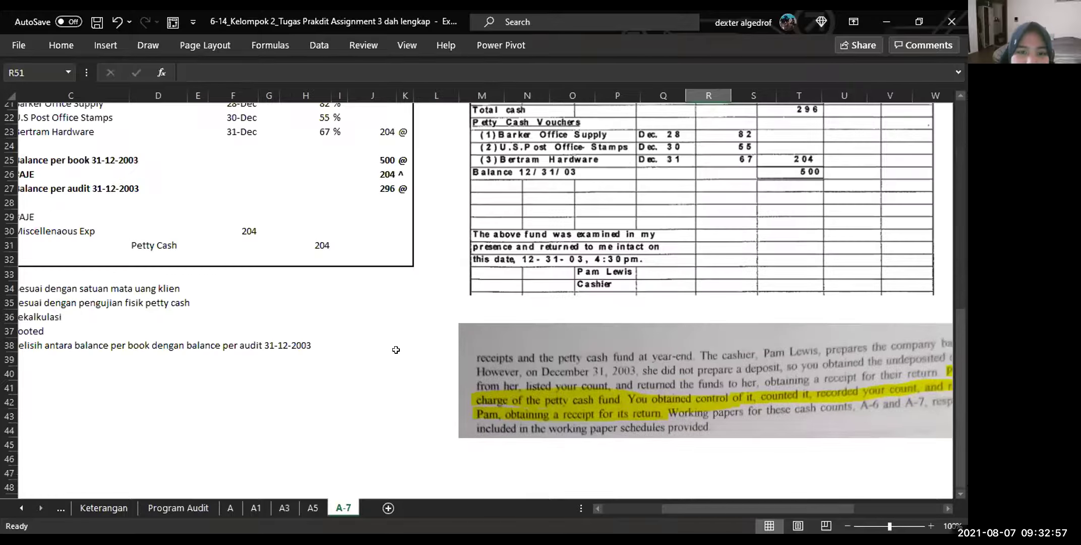
{"action": "scroll", "coordinate": [394, 353], "scroll_direction": "down", "scroll_amount": 1}
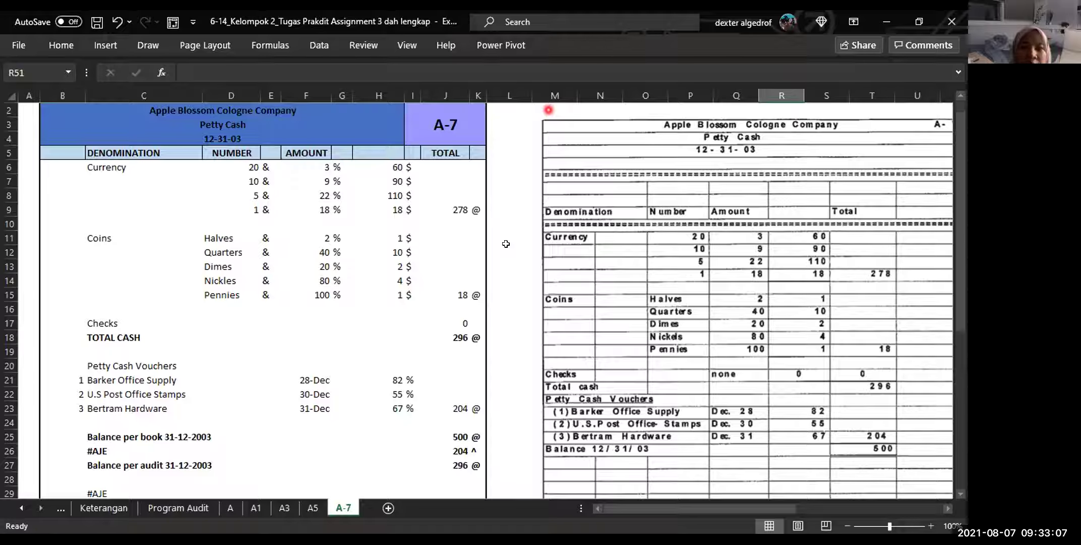
{"action": "scroll", "coordinate": [506, 243], "scroll_direction": "up", "scroll_amount": 1}
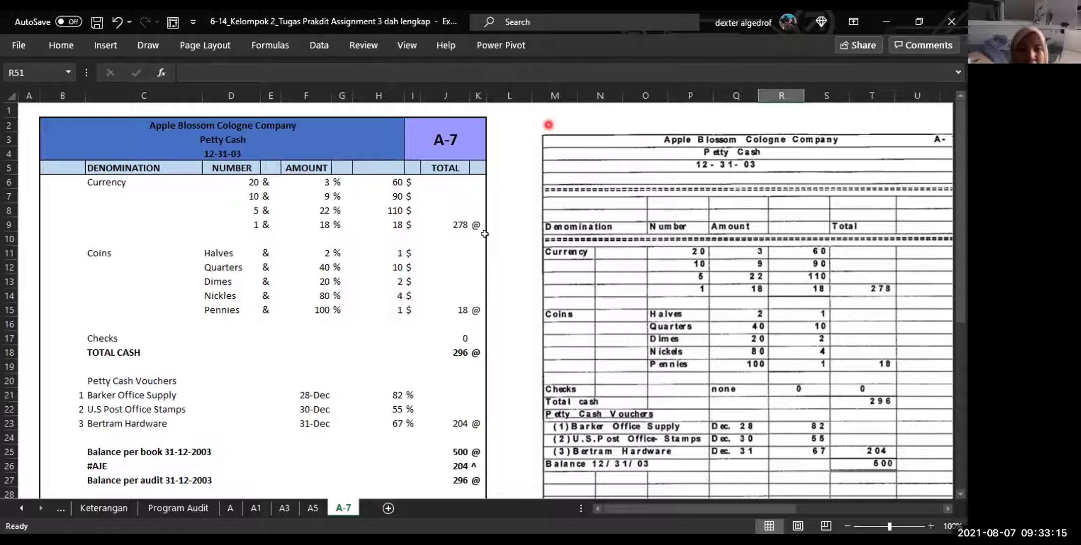
Step: Examine the currency denominations, amounts and currency total in the petty cash count
{"action": "scroll", "coordinate": [258, 218], "scroll_direction": "up", "scroll_amount": 2, "text": "ctrl"}
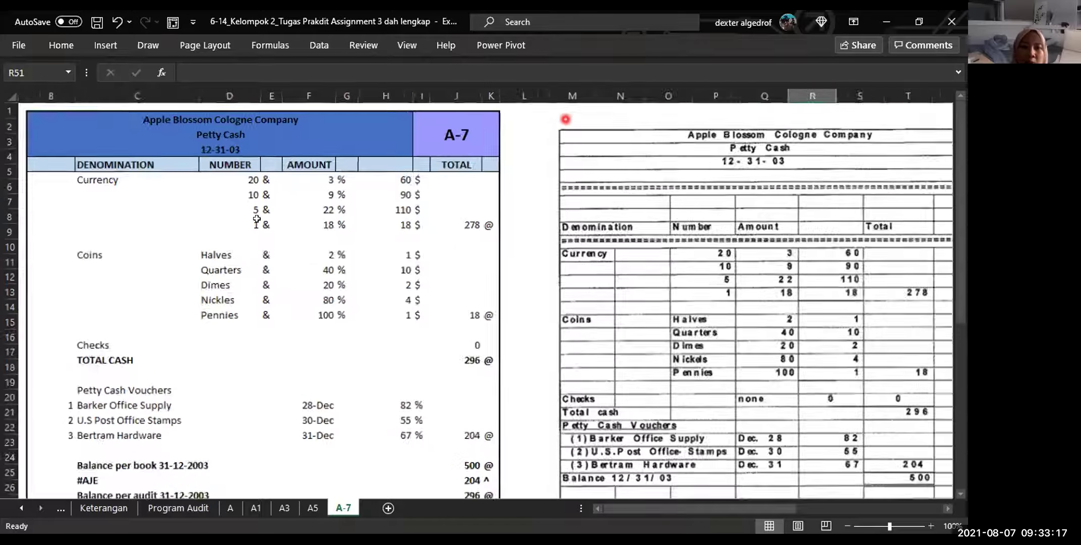
{"action": "scroll", "coordinate": [258, 218], "scroll_direction": "up", "scroll_amount": 1, "text": "ctrl"}
{"action": "scroll", "coordinate": [257, 218], "scroll_direction": "up", "scroll_amount": 1}
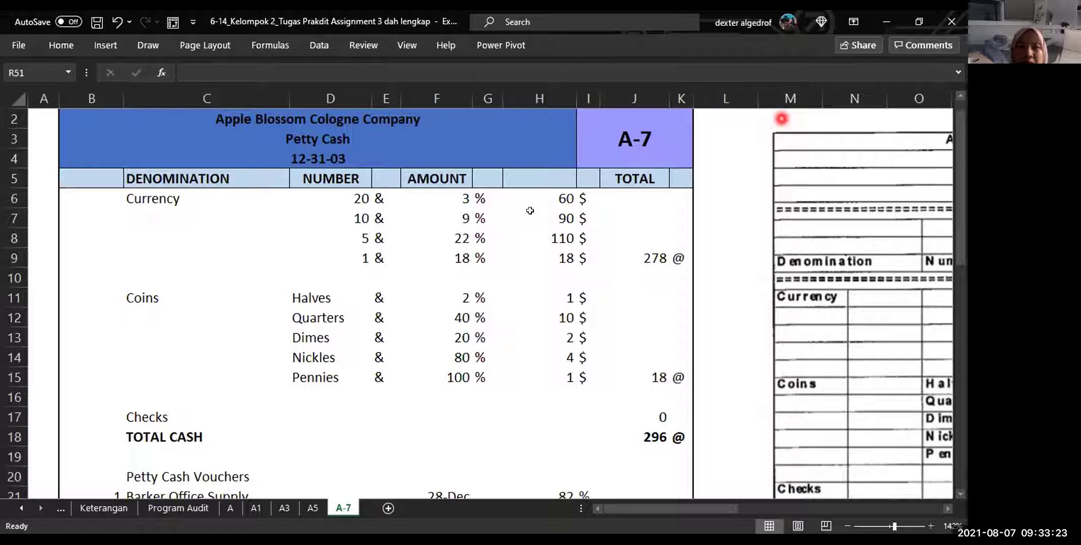
{"action": "left_click", "coordinate": [550, 200]}
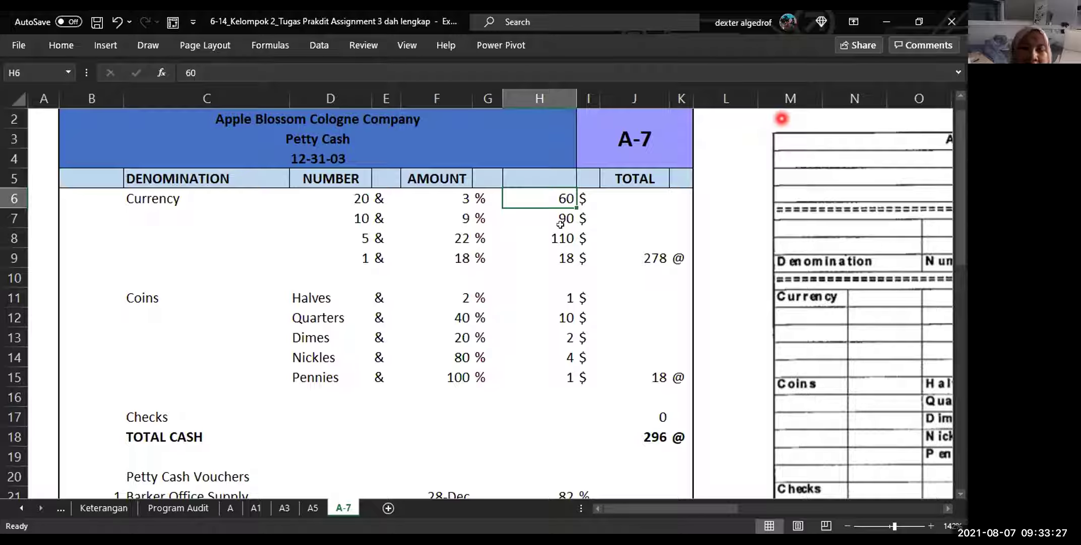
{"action": "left_click", "coordinate": [610, 218]}
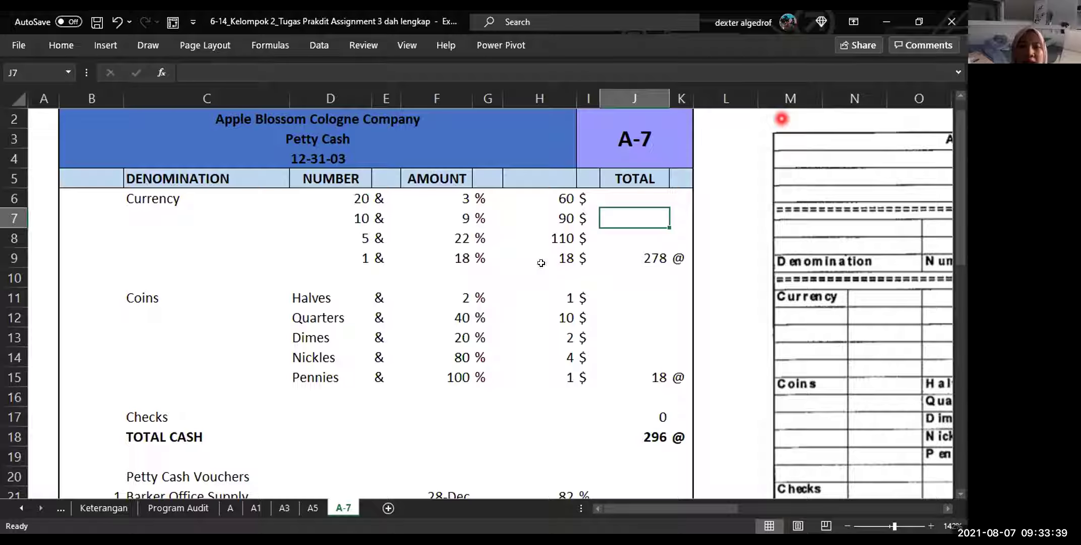
{"action": "left_click", "coordinate": [627, 273]}
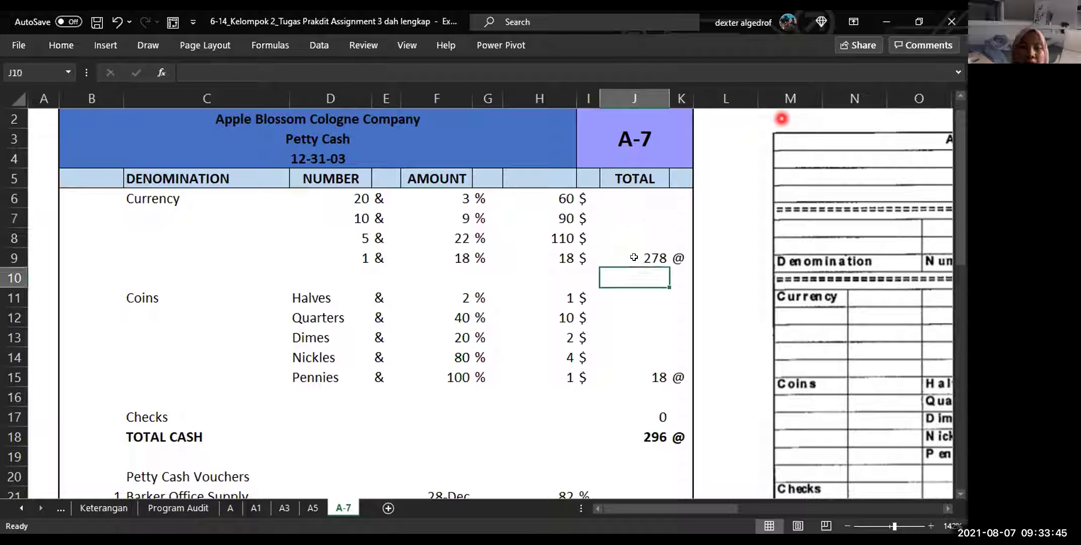
{"action": "left_click", "coordinate": [634, 257]}
{"action": "left_click", "coordinate": [730, 270]}
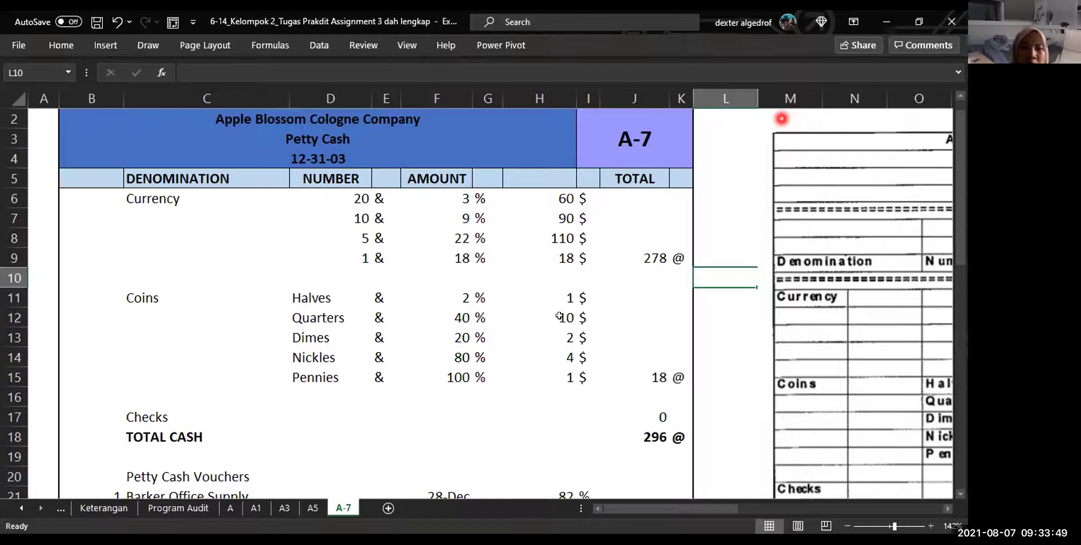
Step: Review the coin denominations and their total, the checks line and total cash in the petty cash count
{"action": "scroll", "coordinate": [560, 312], "scroll_direction": "down", "scroll_amount": 2}
{"action": "scroll", "coordinate": [561, 308], "scroll_direction": "up", "scroll_amount": 2}
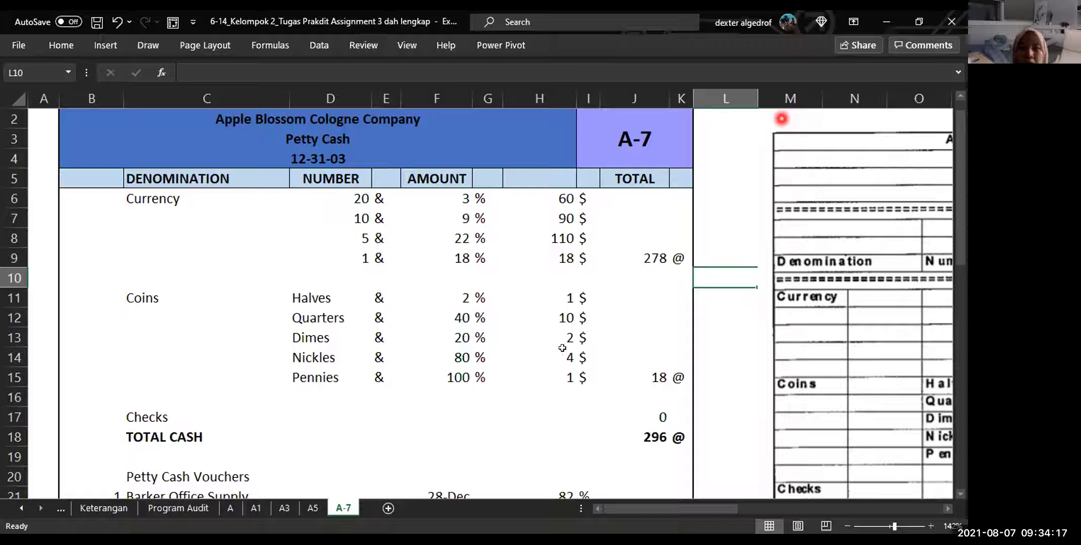
{"action": "left_click", "coordinate": [551, 399]}
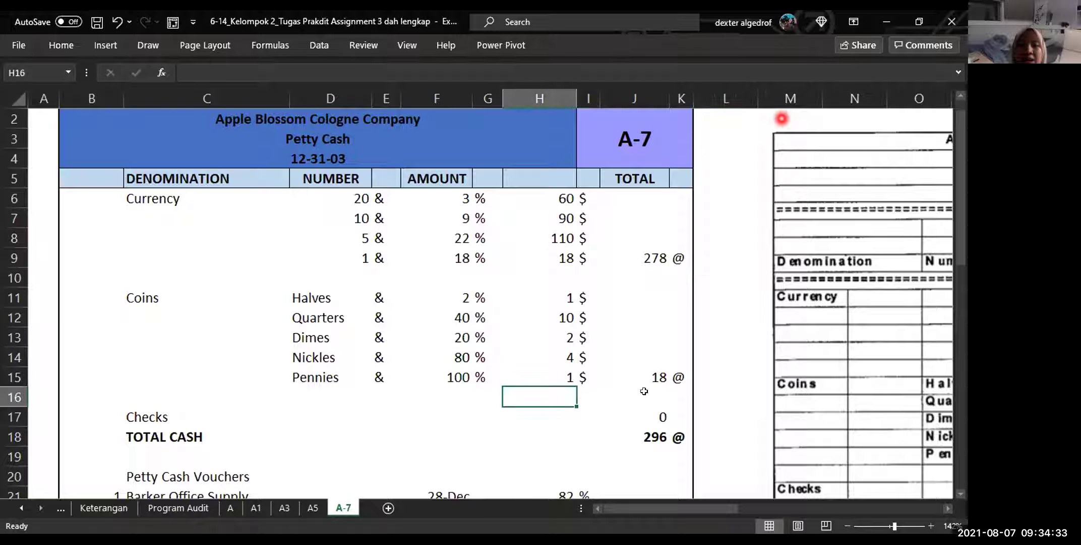
{"action": "left_click", "coordinate": [664, 392]}
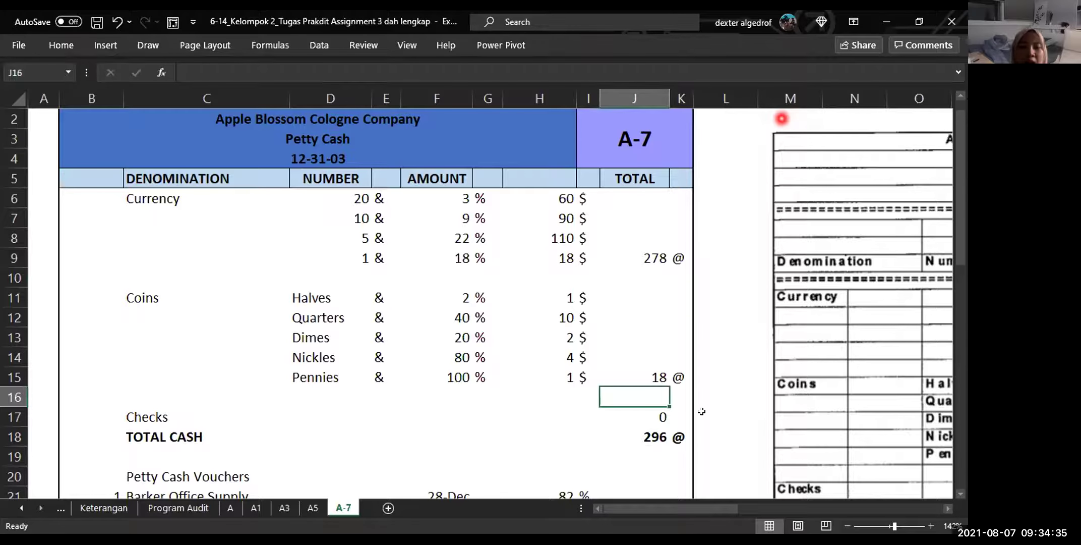
{"action": "scroll", "coordinate": [700, 414], "scroll_direction": "down", "scroll_amount": 2}
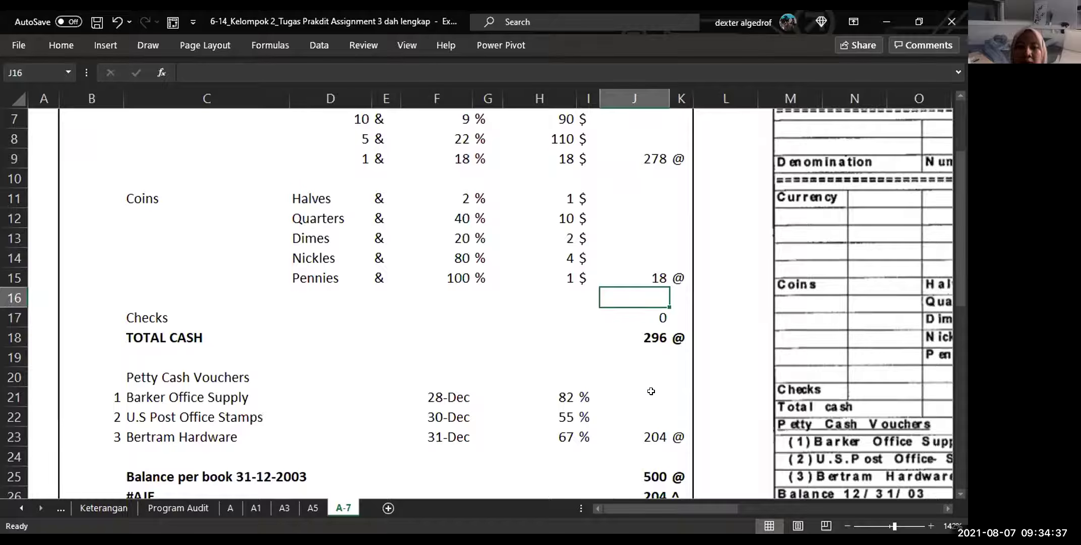
{"action": "scroll", "coordinate": [655, 391], "scroll_direction": "up", "scroll_amount": 2}
{"action": "left_click", "coordinate": [650, 438]}
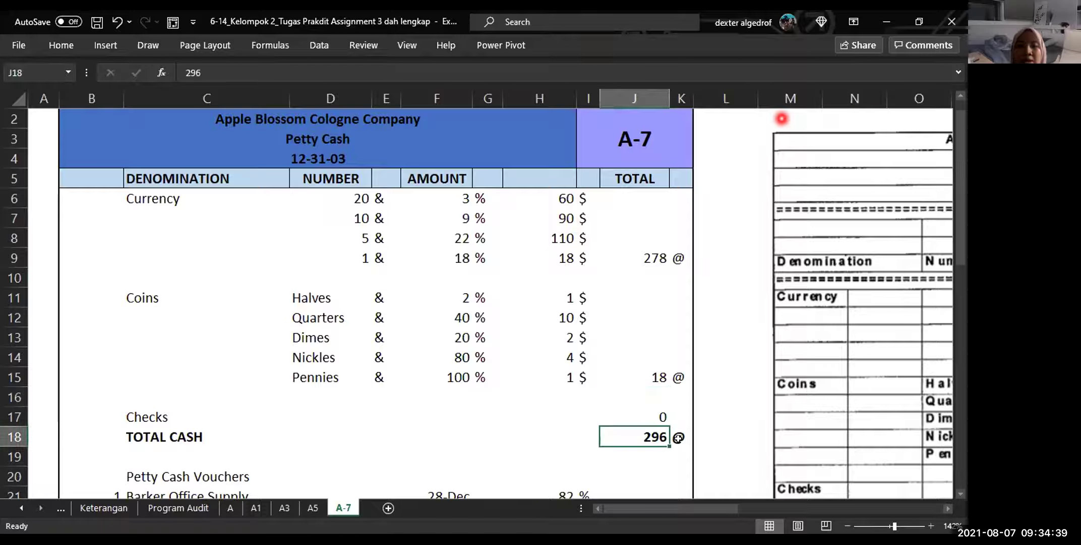
Step: Review the petty cash vouchers, the balances per book and per audit, and the adjusting entry for miscellaneous expense
{"action": "scroll", "coordinate": [685, 428], "scroll_direction": "down", "scroll_amount": 2}
{"action": "scroll", "coordinate": [685, 425], "scroll_direction": "down", "scroll_amount": 2}
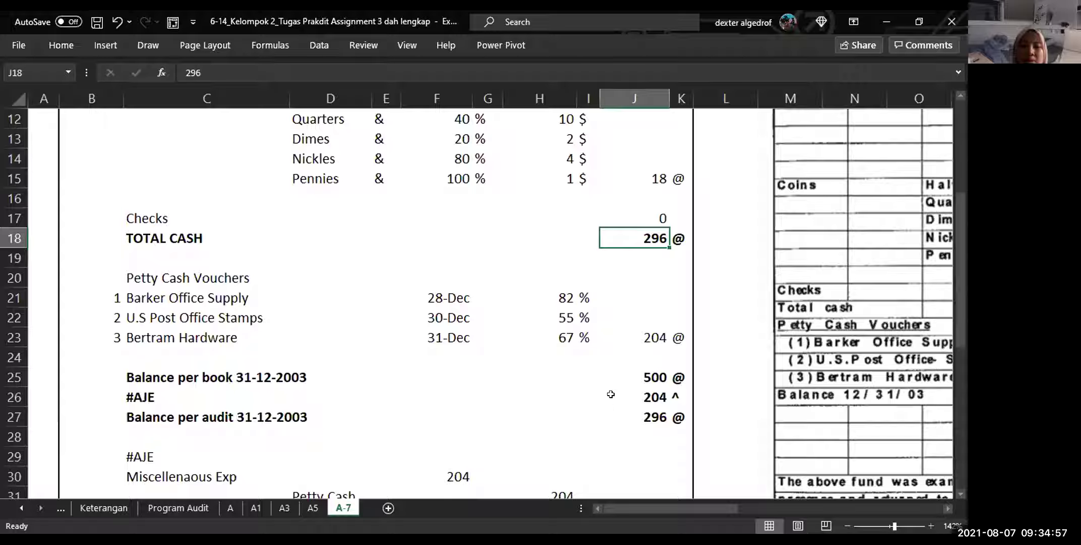
{"action": "scroll", "coordinate": [605, 410], "scroll_direction": "down", "scroll_amount": 2}
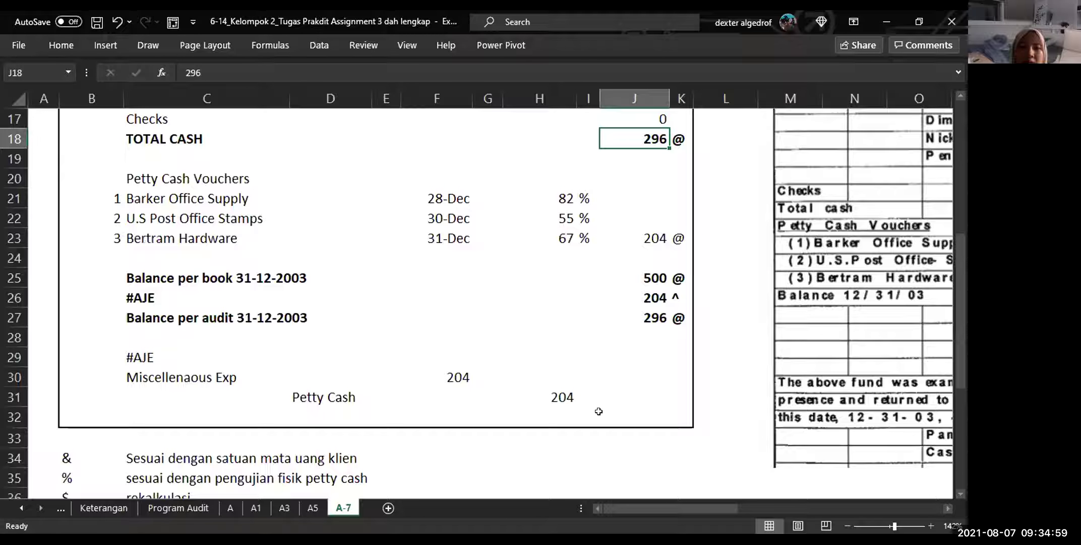
Step: Review the cash lead schedule with its two adjusting entries on sheet A and revisit the bank reconciliations on sheets A1 and A3
{"action": "left_click", "coordinate": [230, 507]}
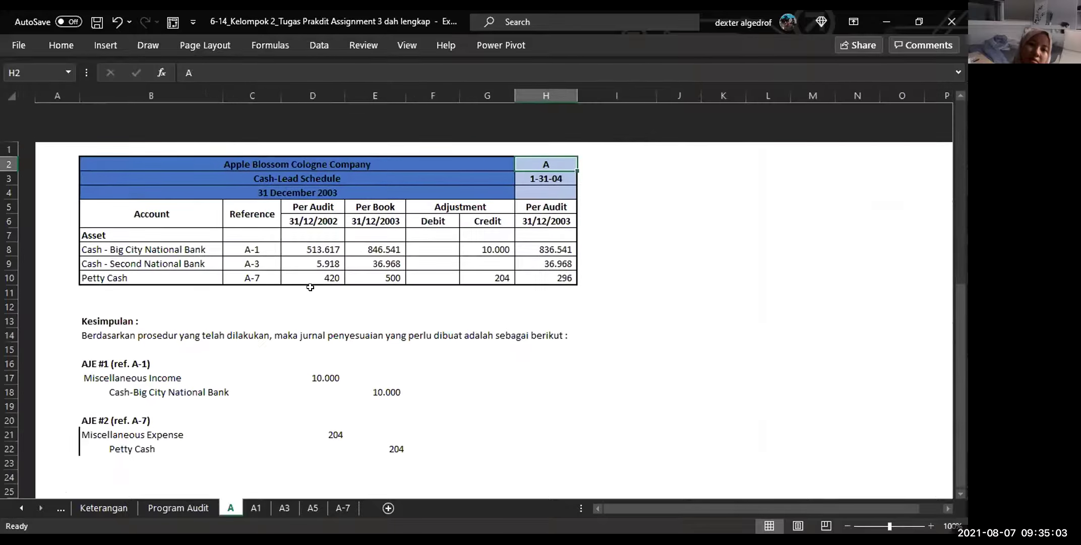
{"action": "scroll", "coordinate": [300, 298], "scroll_direction": "up", "scroll_amount": 2, "text": "ctrl"}
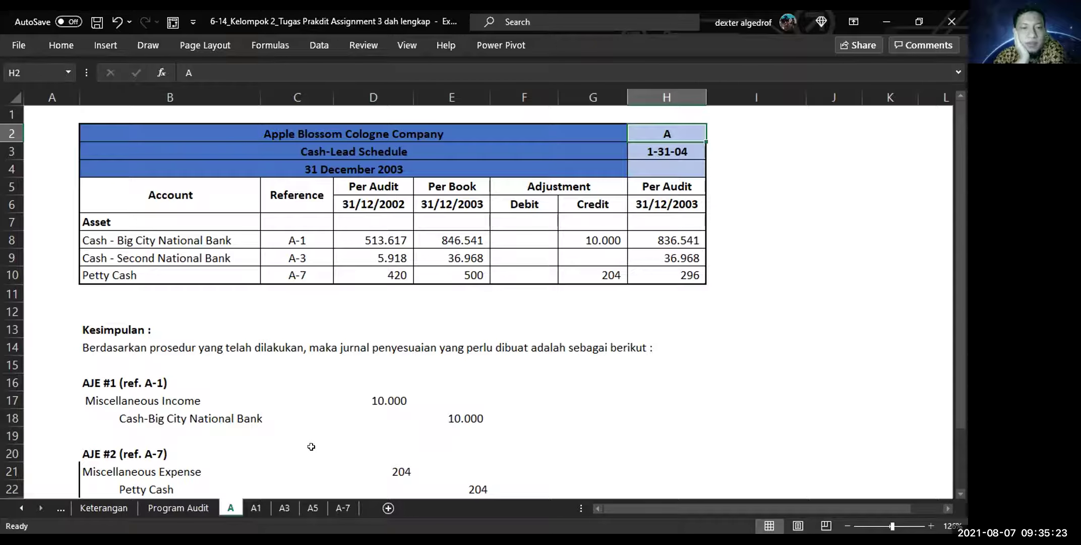
{"action": "left_click", "coordinate": [255, 508]}
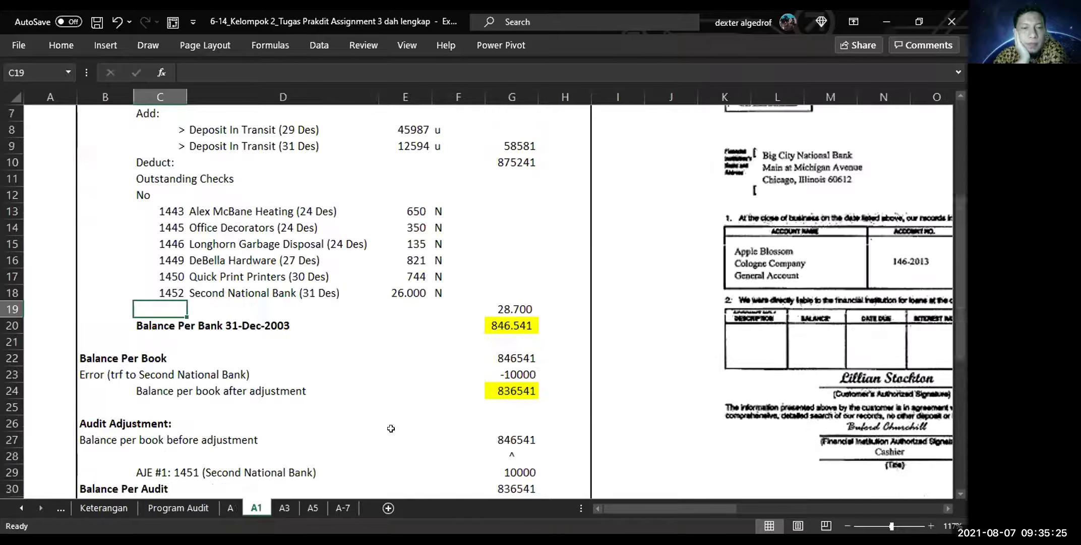
{"action": "left_click", "coordinate": [285, 508]}
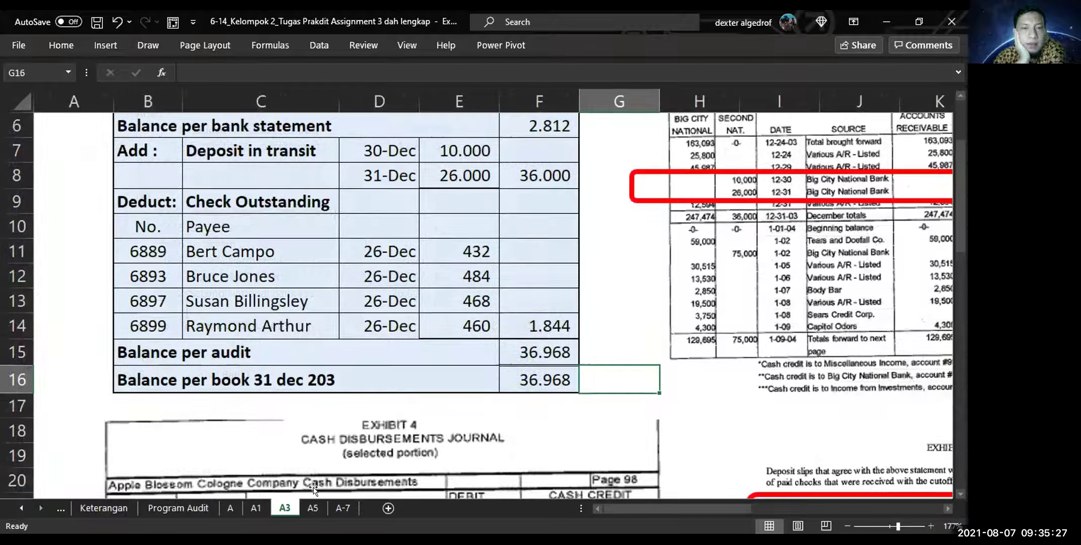
Step: Revisit the interbank transfer schedule on sheet A5 and the petty cash count with its vouchers on sheet A-7
{"action": "left_click", "coordinate": [312, 508]}
{"action": "scroll", "coordinate": [408, 457], "scroll_direction": "right", "scroll_amount": 3}
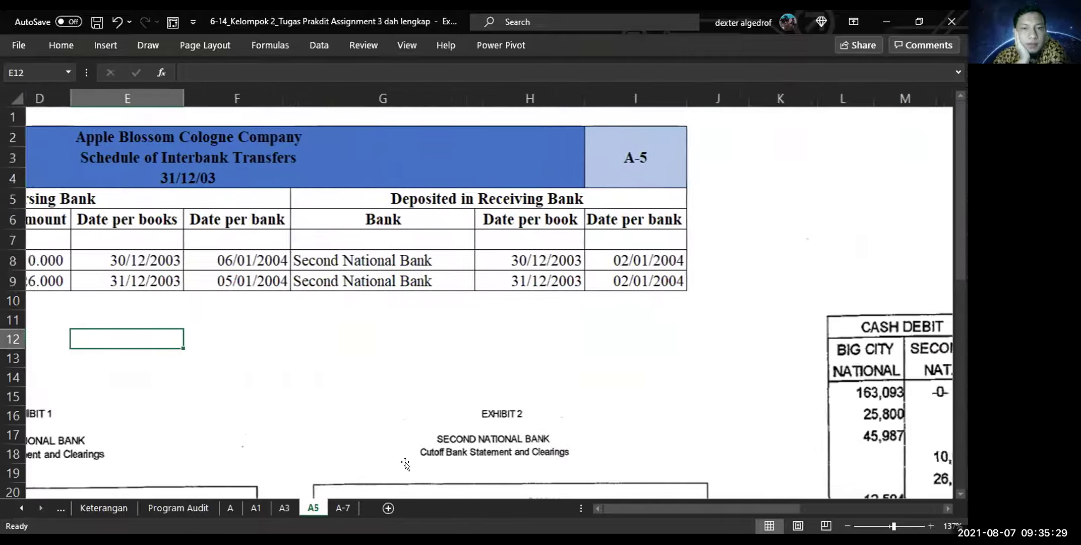
{"action": "left_click", "coordinate": [342, 508]}
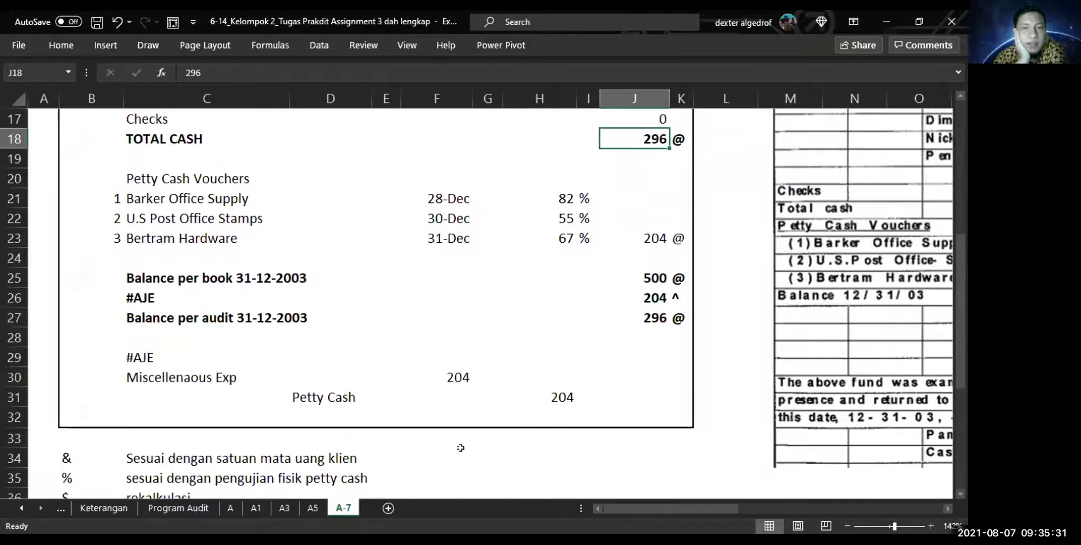
{"action": "scroll", "coordinate": [459, 448], "scroll_direction": "up", "scroll_amount": 4}
{"action": "scroll", "coordinate": [458, 449], "scroll_direction": "up", "scroll_amount": 2}
{"action": "scroll", "coordinate": [456, 452], "scroll_direction": "left", "scroll_amount": 2}
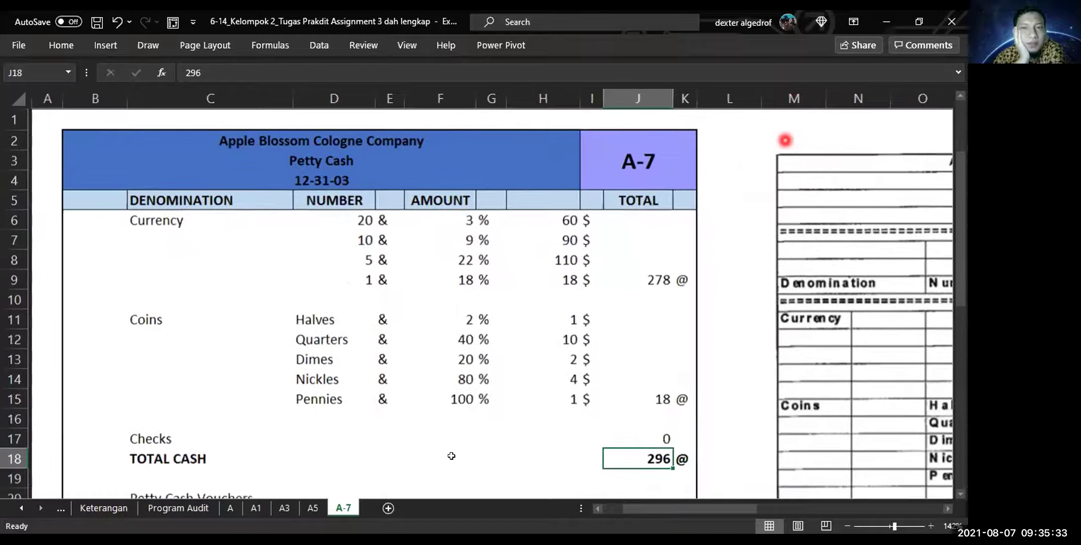
{"action": "scroll", "coordinate": [451, 455], "scroll_direction": "down", "scroll_amount": 1}
{"action": "scroll", "coordinate": [451, 456], "scroll_direction": "left", "scroll_amount": 1}
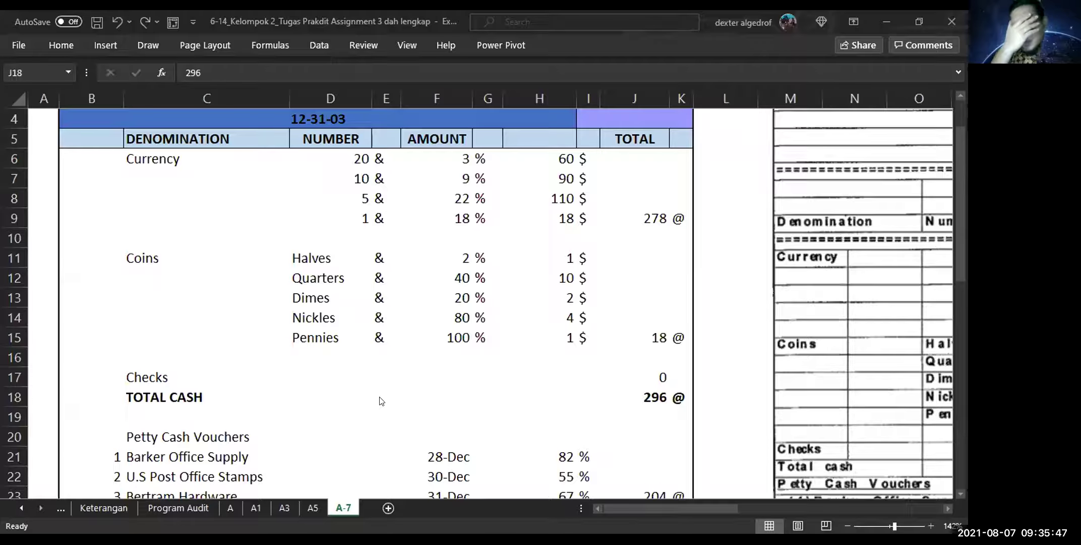
Step: Examine the Exhibit 3 cash receipts journal on sheet A5, from the December entries down to the January totals and footnotes
{"action": "left_click", "coordinate": [313, 507]}
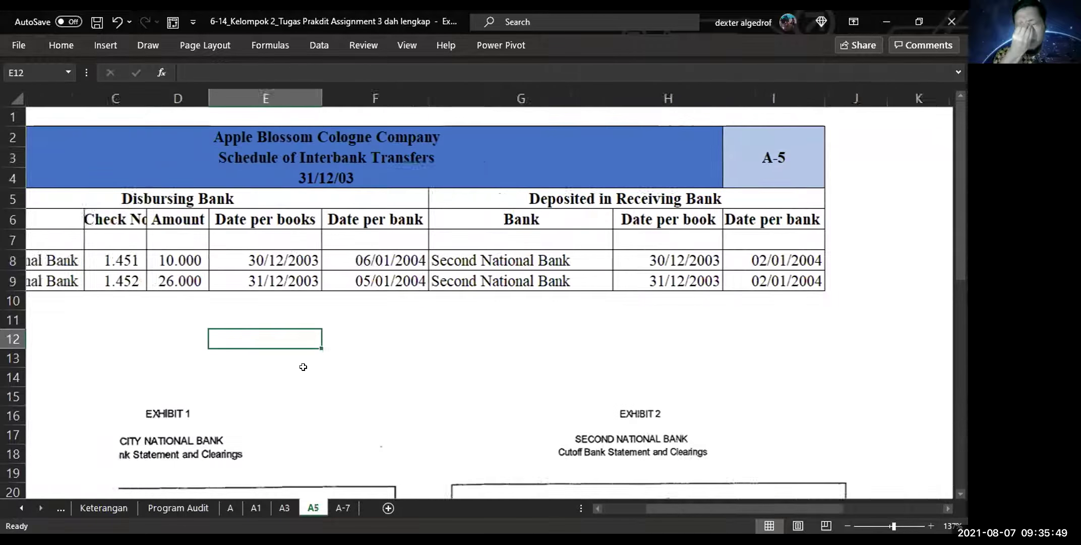
{"action": "scroll", "coordinate": [303, 367], "scroll_direction": "left", "scroll_amount": 2}
{"action": "scroll", "coordinate": [303, 367], "scroll_direction": "down", "scroll_amount": 1}
{"action": "scroll", "coordinate": [303, 367], "scroll_direction": "right", "scroll_amount": 6}
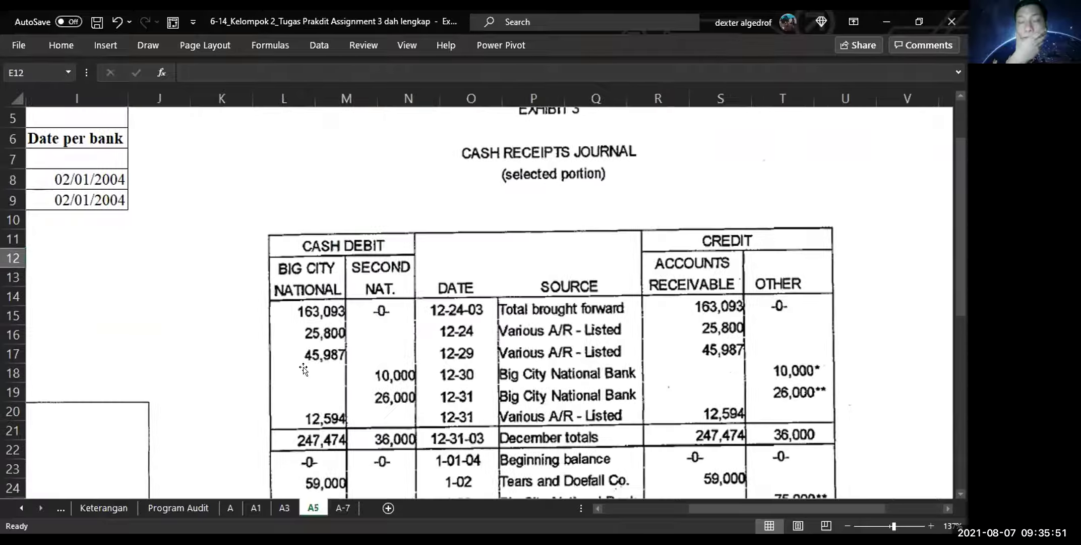
{"action": "scroll", "coordinate": [303, 368], "scroll_direction": "down", "scroll_amount": 3}
{"action": "scroll", "coordinate": [303, 368], "scroll_direction": "right", "scroll_amount": 1}
{"action": "scroll", "coordinate": [303, 369], "scroll_direction": "down", "scroll_amount": 2}
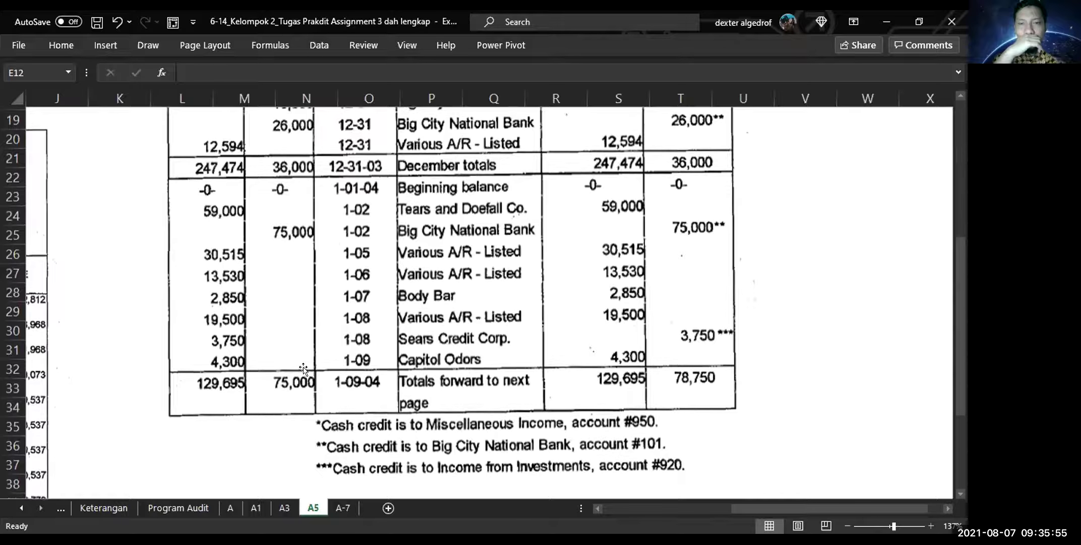
{"action": "scroll", "coordinate": [303, 368], "scroll_direction": "down", "scroll_amount": 1}
{"action": "scroll", "coordinate": [303, 369], "scroll_direction": "down", "scroll_amount": 1}
{"action": "scroll", "coordinate": [303, 370], "scroll_direction": "left", "scroll_amount": 1}
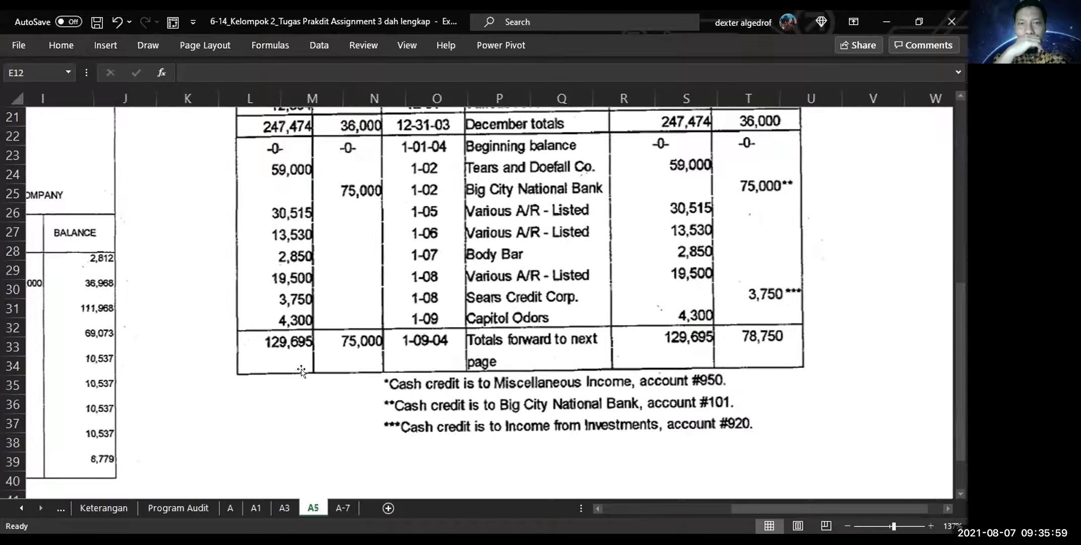
{"action": "scroll", "coordinate": [301, 371], "scroll_direction": "left", "scroll_amount": 1}
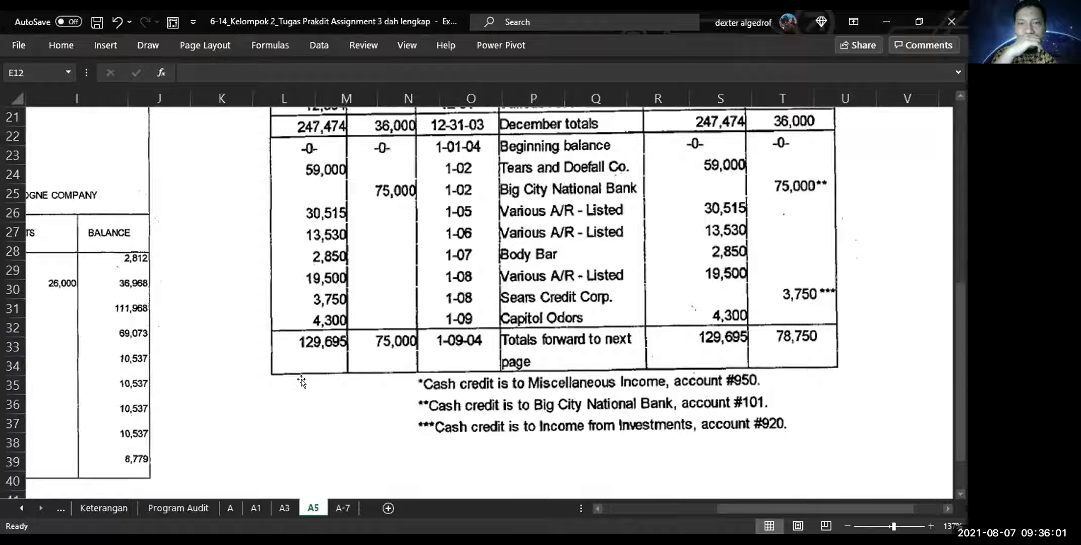
Step: Compare the Big City and Second National cutoff bank statements with the December transfers in the cash receipts journal on sheet A5
{"action": "scroll", "coordinate": [301, 370], "scroll_direction": "left", "scroll_amount": 5}
{"action": "scroll", "coordinate": [299, 384], "scroll_direction": "left", "scroll_amount": 3}
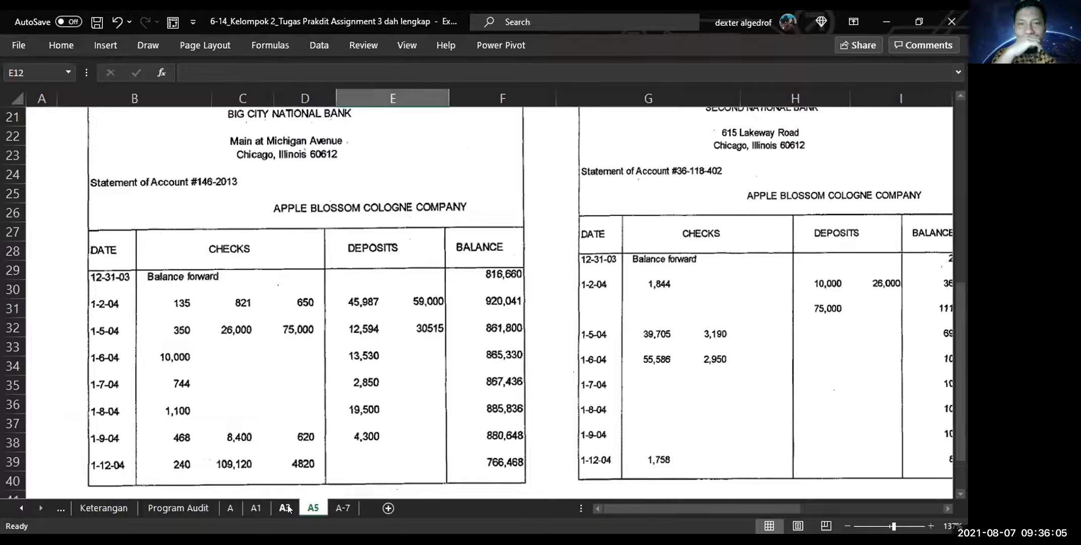
{"action": "scroll", "coordinate": [539, 402], "scroll_direction": "right", "scroll_amount": 4}
{"action": "scroll", "coordinate": [539, 402], "scroll_direction": "up", "scroll_amount": 3}
{"action": "scroll", "coordinate": [538, 404], "scroll_direction": "right", "scroll_amount": 6}
{"action": "scroll", "coordinate": [538, 404], "scroll_direction": "up", "scroll_amount": 5}
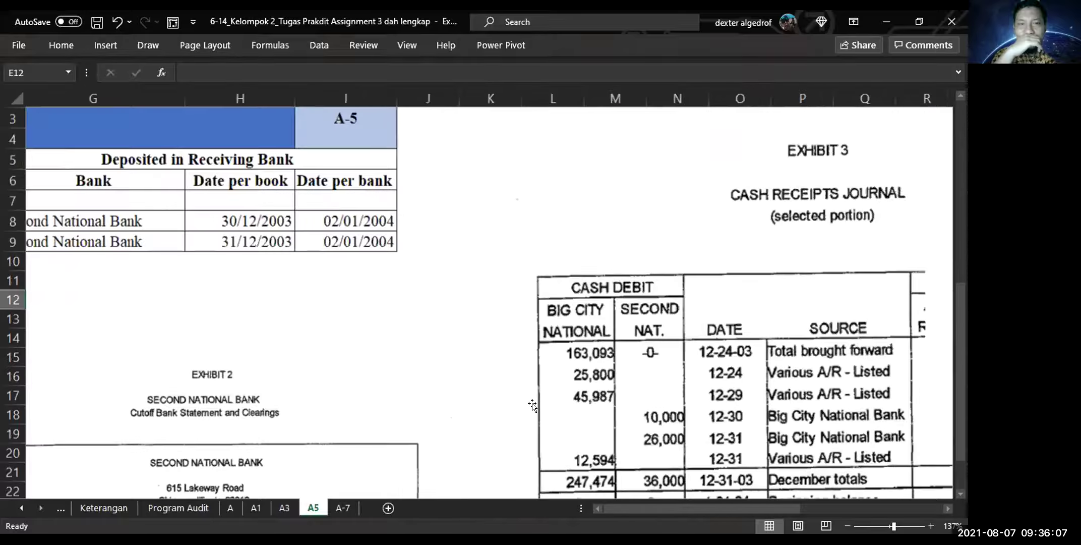
{"action": "scroll", "coordinate": [535, 404], "scroll_direction": "down", "scroll_amount": 4}
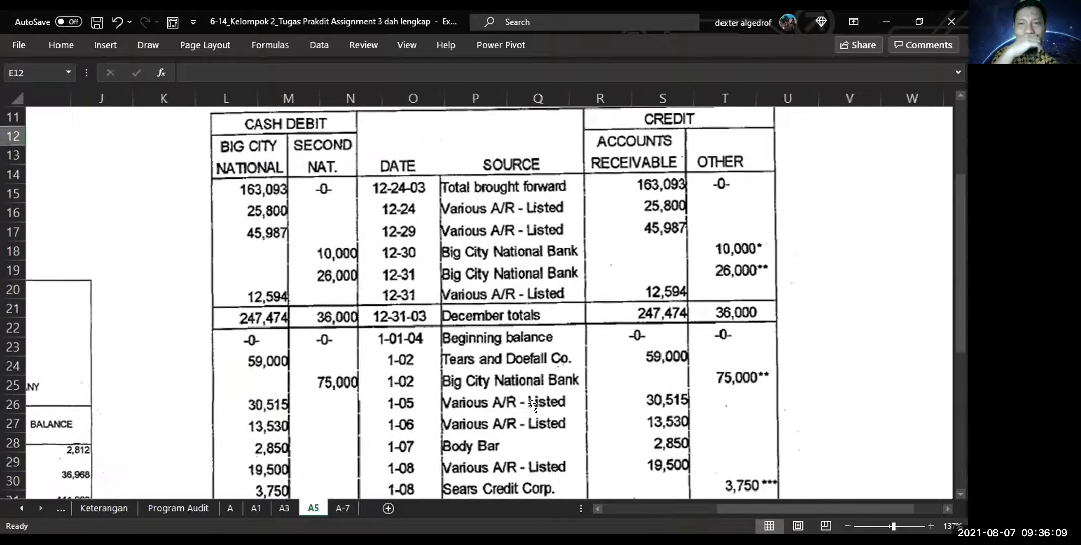
{"action": "scroll", "coordinate": [532, 404], "scroll_direction": "down", "scroll_amount": 1}
{"action": "scroll", "coordinate": [532, 403], "scroll_direction": "left", "scroll_amount": 1}
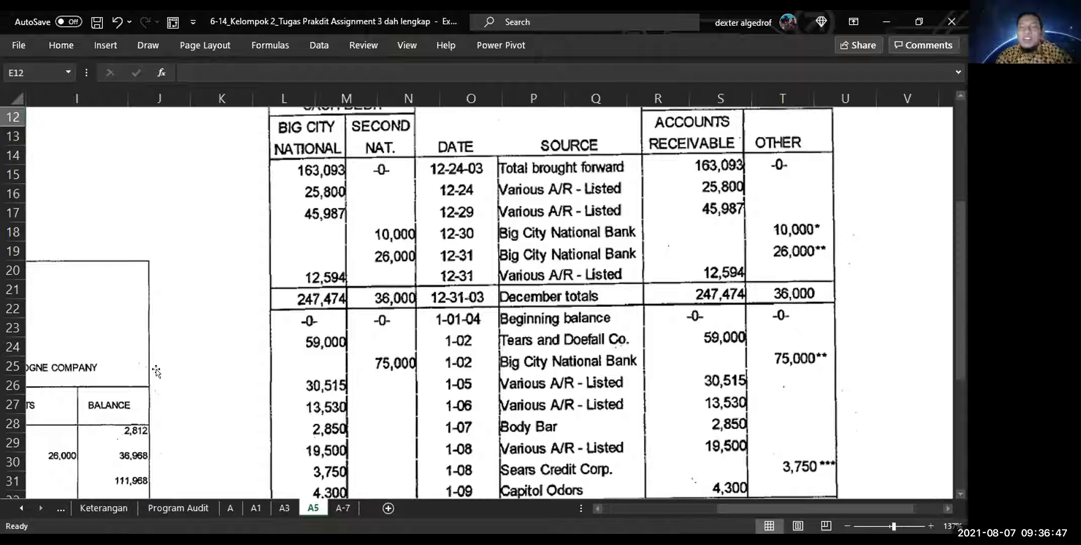
Step: Recheck the January receipts and account footnotes in the journal, and return to the two cutoff bank statements
{"action": "left_click", "coordinate": [212, 374]}
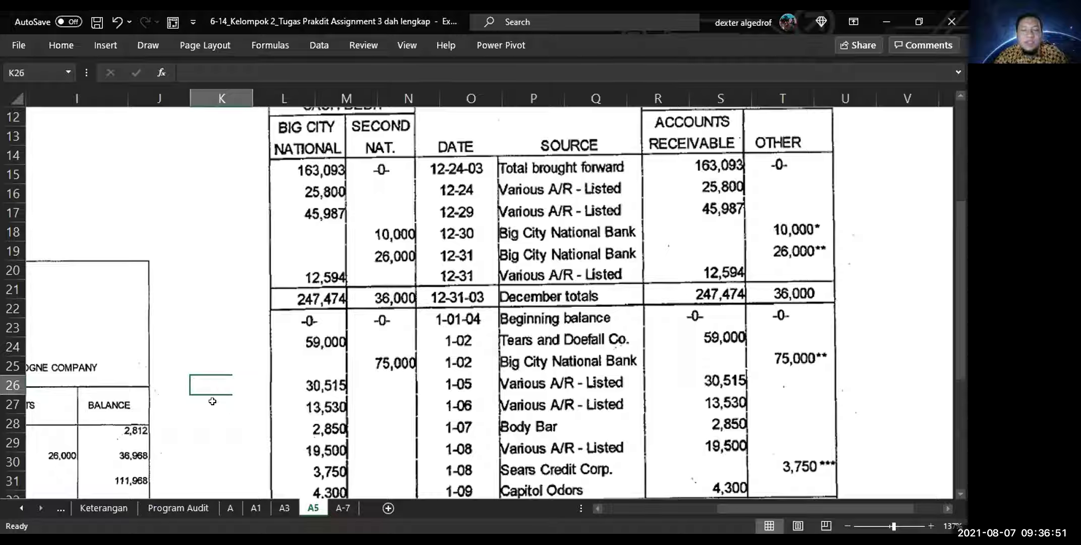
{"action": "scroll", "coordinate": [479, 385], "scroll_direction": "down", "scroll_amount": 2}
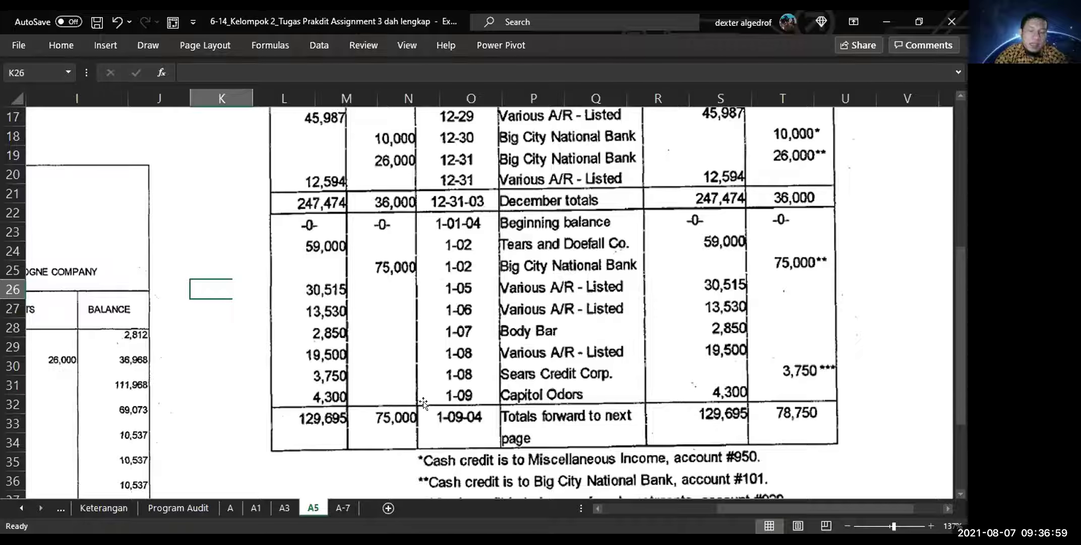
{"action": "scroll", "coordinate": [347, 398], "scroll_direction": "down", "scroll_amount": 2}
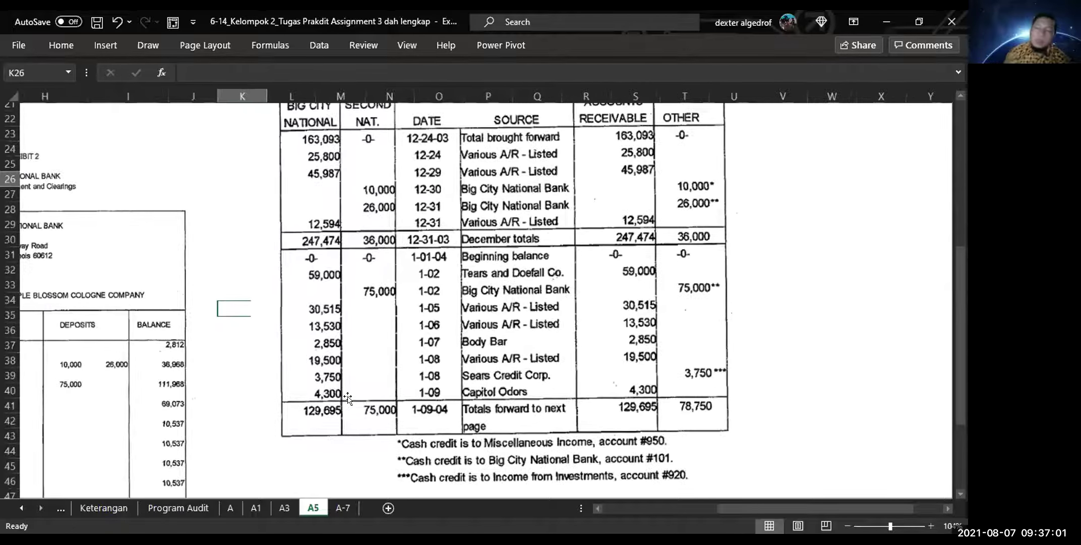
{"action": "scroll", "coordinate": [348, 399], "scroll_direction": "left", "scroll_amount": 5}
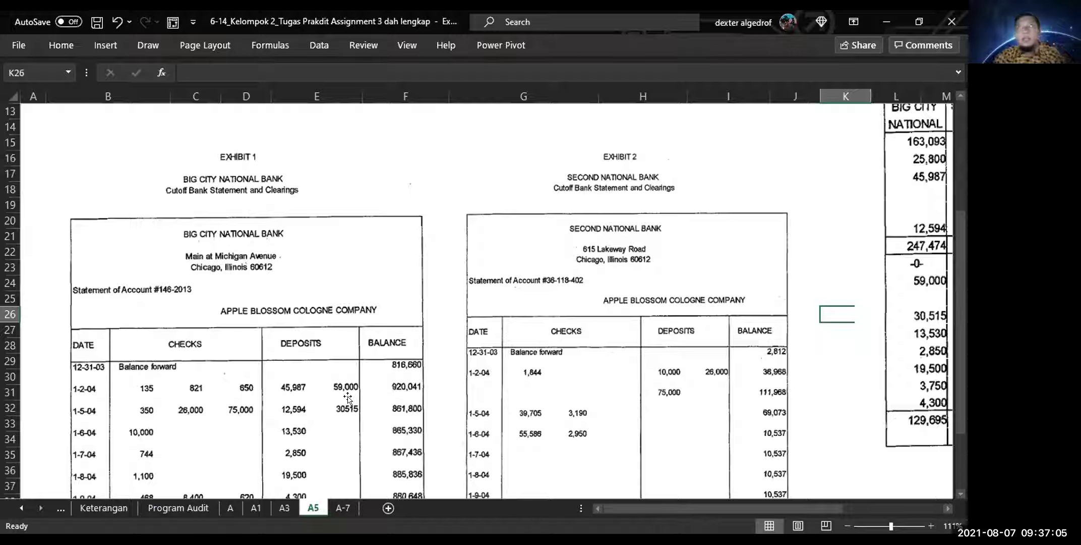
Step: Review the highlighted 12-29 and 12-31 receipts in the cash receipts journal on sheet A1
{"action": "left_click", "coordinate": [256, 510]}
{"action": "scroll", "coordinate": [622, 382], "scroll_direction": "right", "scroll_amount": 4}
{"action": "scroll", "coordinate": [621, 382], "scroll_direction": "right", "scroll_amount": 6}
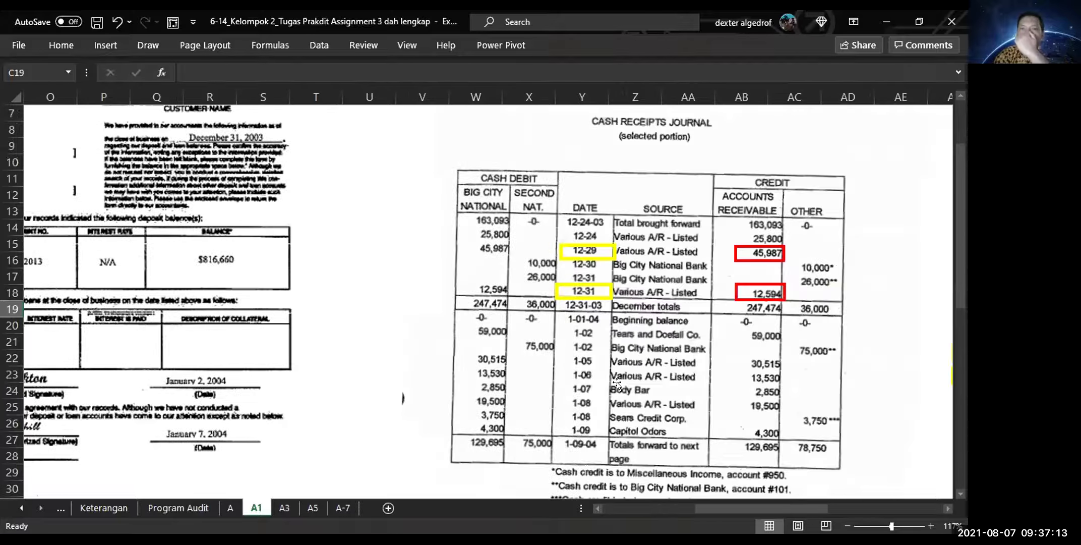
{"action": "scroll", "coordinate": [600, 384], "scroll_direction": "down", "scroll_amount": 2}
{"action": "scroll", "coordinate": [600, 383], "scroll_direction": "right", "scroll_amount": 1}
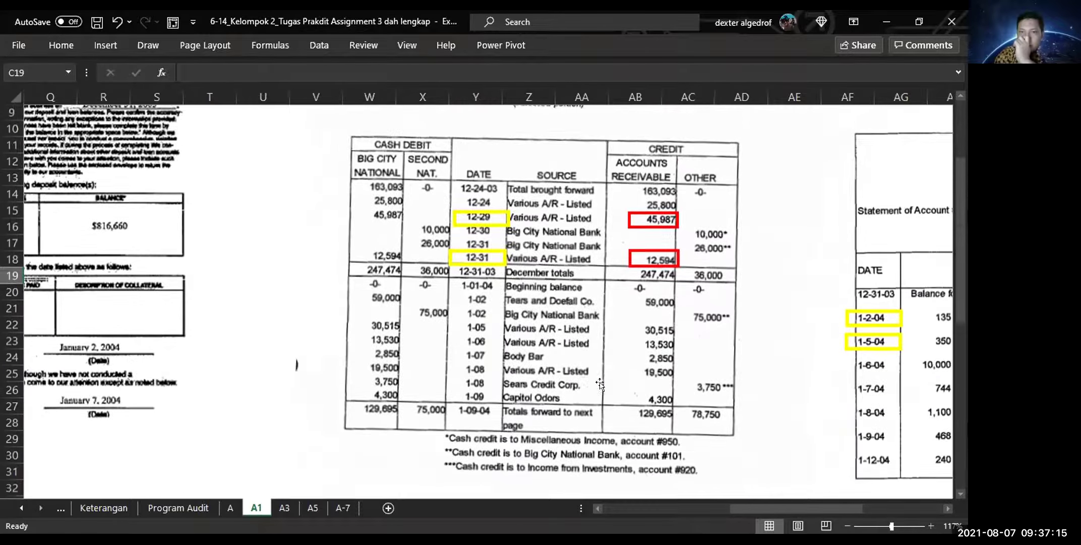
{"action": "scroll", "coordinate": [600, 383], "scroll_direction": "right", "scroll_amount": 3}
Step: Examine the list of paid checks received with the cutoff bank statement on sheet A1, enlarged for reading
{"action": "scroll", "coordinate": [600, 383], "scroll_direction": "left", "scroll_amount": 8}
{"action": "scroll", "coordinate": [600, 383], "scroll_direction": "down", "scroll_amount": 4}
{"action": "scroll", "coordinate": [600, 384], "scroll_direction": "down", "scroll_amount": 3}
{"action": "scroll", "coordinate": [600, 384], "scroll_direction": "right", "scroll_amount": 1}
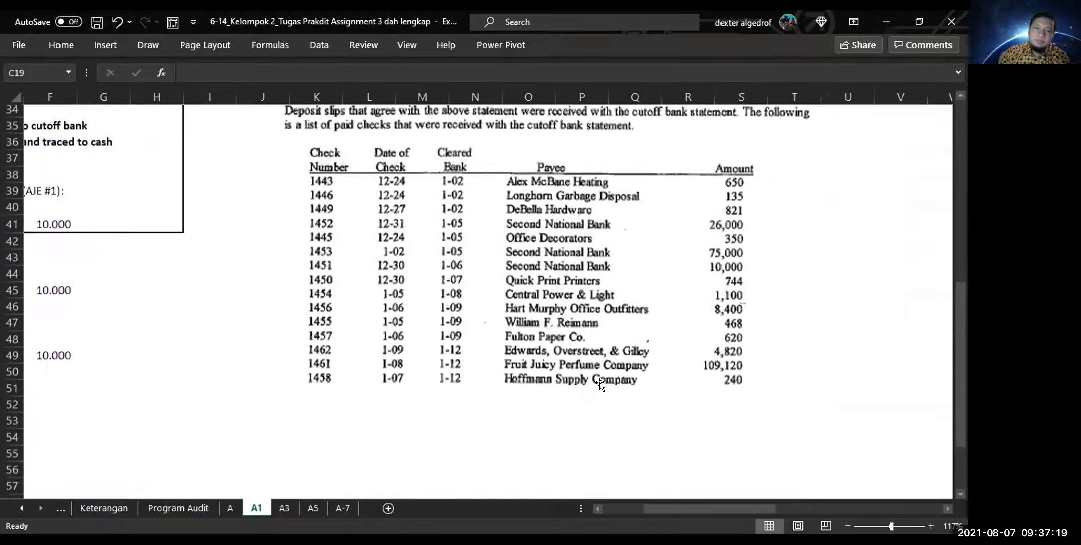
{"action": "scroll", "coordinate": [608, 402], "scroll_direction": "up", "scroll_amount": 3}
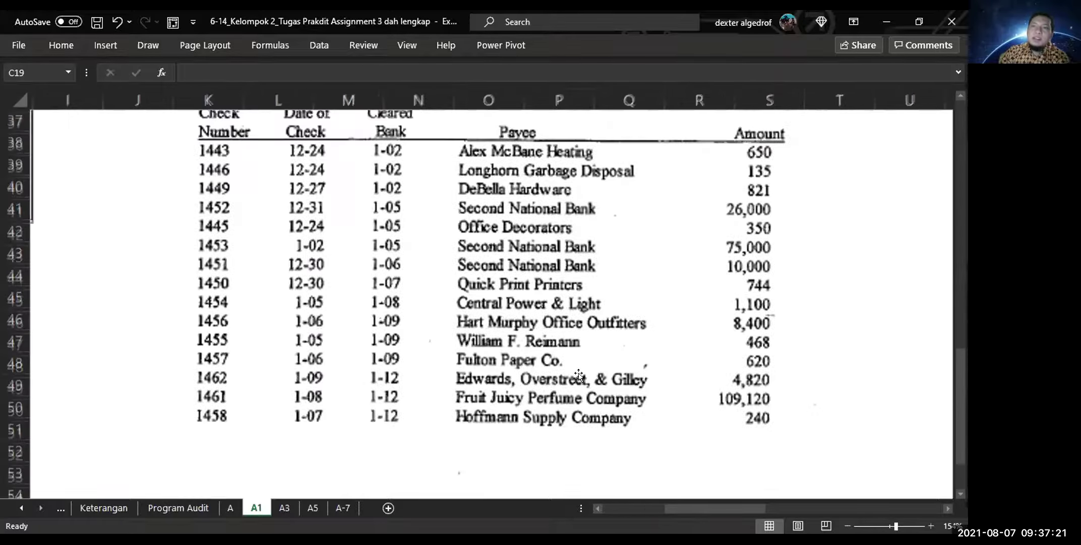
{"action": "scroll", "coordinate": [559, 381], "scroll_direction": "up", "scroll_amount": 1}
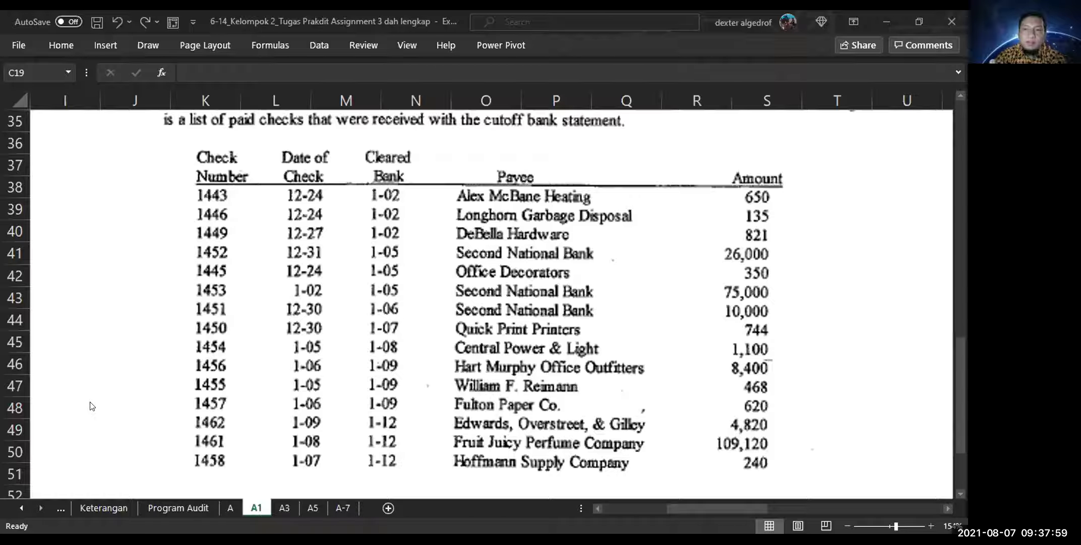
Step: Review the cash lead schedule on sheet A together with its conclusion and adjusting entries AJE #1 and AJE #2
{"action": "left_click", "coordinate": [231, 508]}
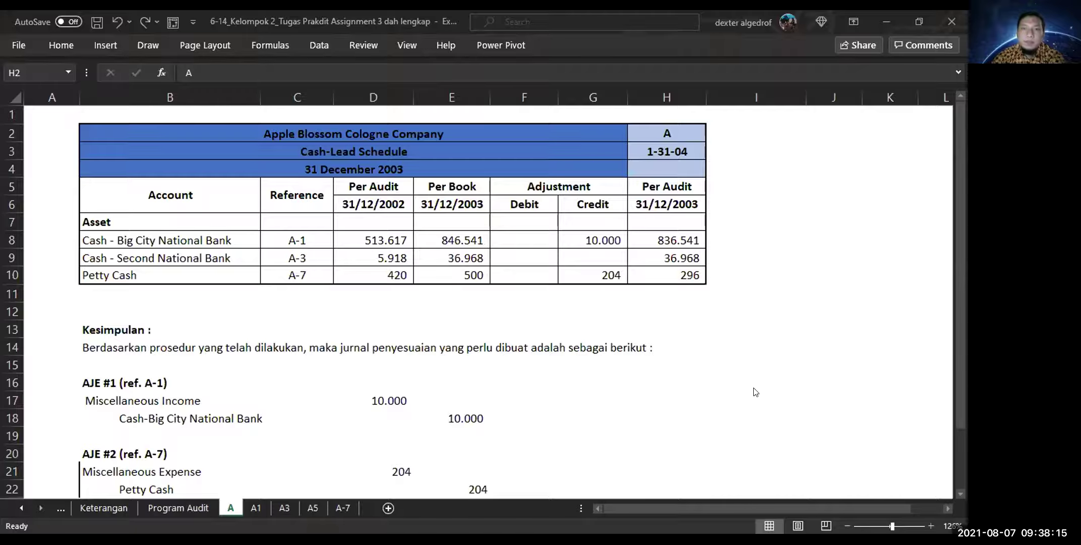
{"action": "scroll", "coordinate": [670, 415], "scroll_direction": "down", "scroll_amount": 2}
{"action": "scroll", "coordinate": [673, 413], "scroll_direction": "up", "scroll_amount": 2}
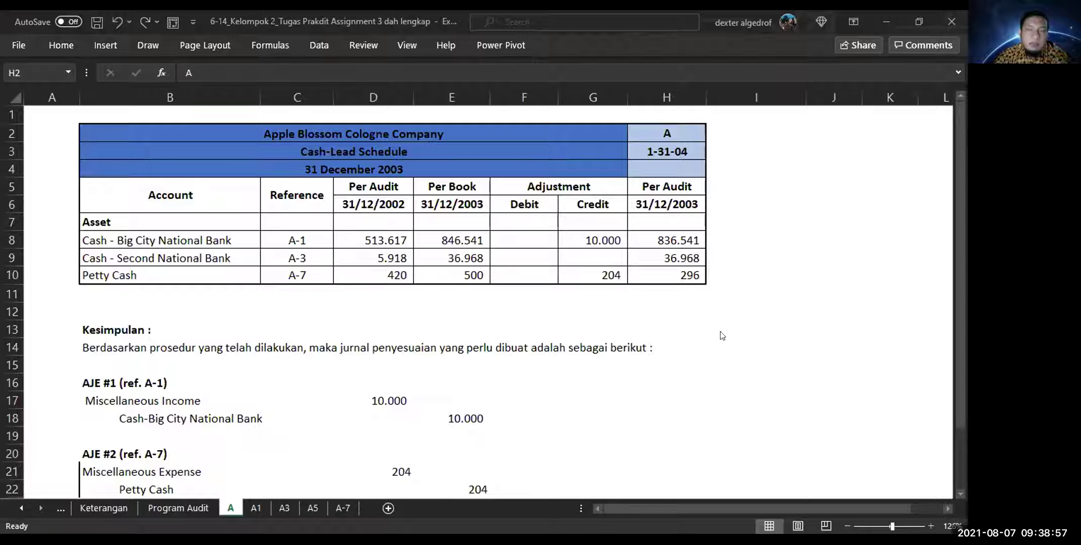
{"action": "key", "text": "alt+Tab"}
{"action": "left_click", "coordinate": [697, 361]}
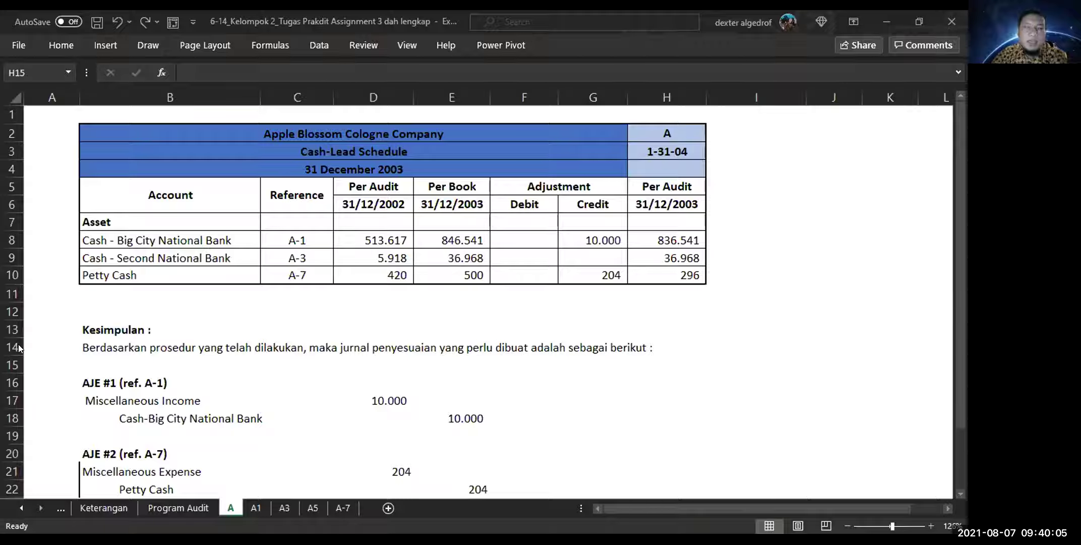
{"action": "scroll", "coordinate": [614, 378], "scroll_direction": "down", "scroll_amount": 4}
{"action": "scroll", "coordinate": [526, 391], "scroll_direction": "up", "scroll_amount": 3}
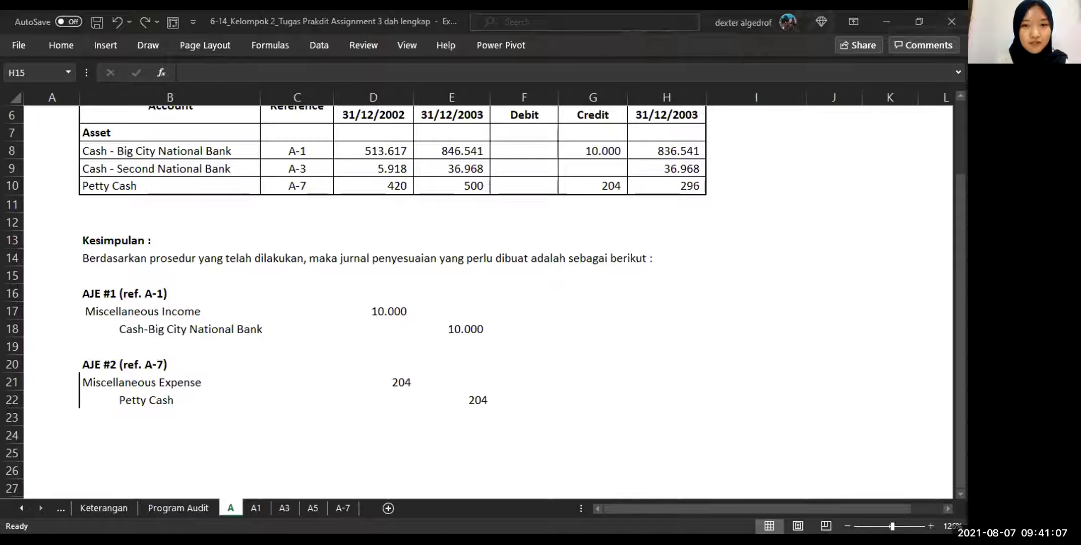
{"action": "scroll", "coordinate": [672, 353], "scroll_direction": "up", "scroll_amount": 2}
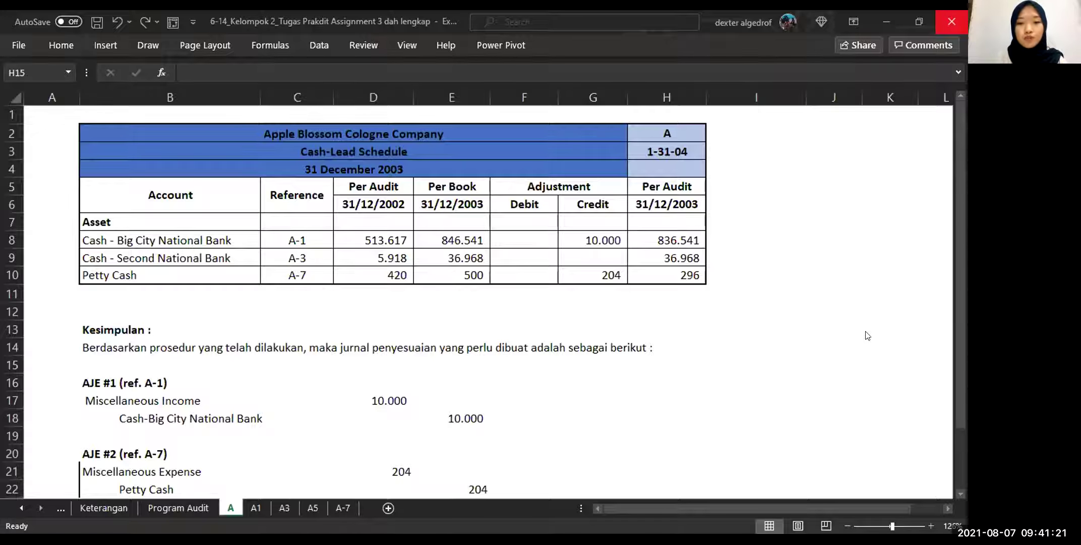
Step: Check the Big City audited balance and the credit adjustments in the lead schedule against the adjusting entries under Kesimpulan
{"action": "left_click", "coordinate": [960, 264]}
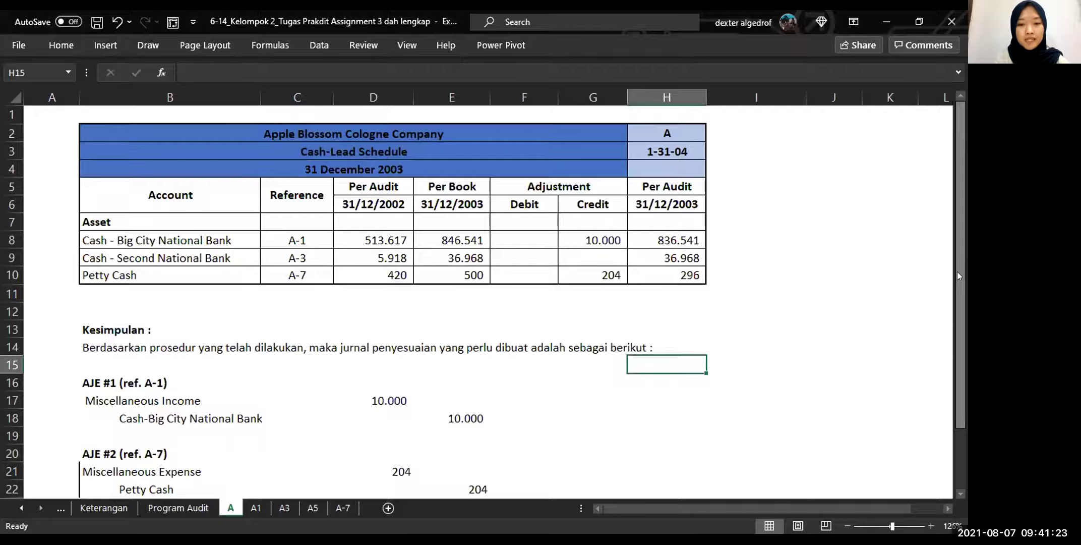
{"action": "left_click_drag", "start_coordinate": [957, 271], "coordinate": [955, 282]}
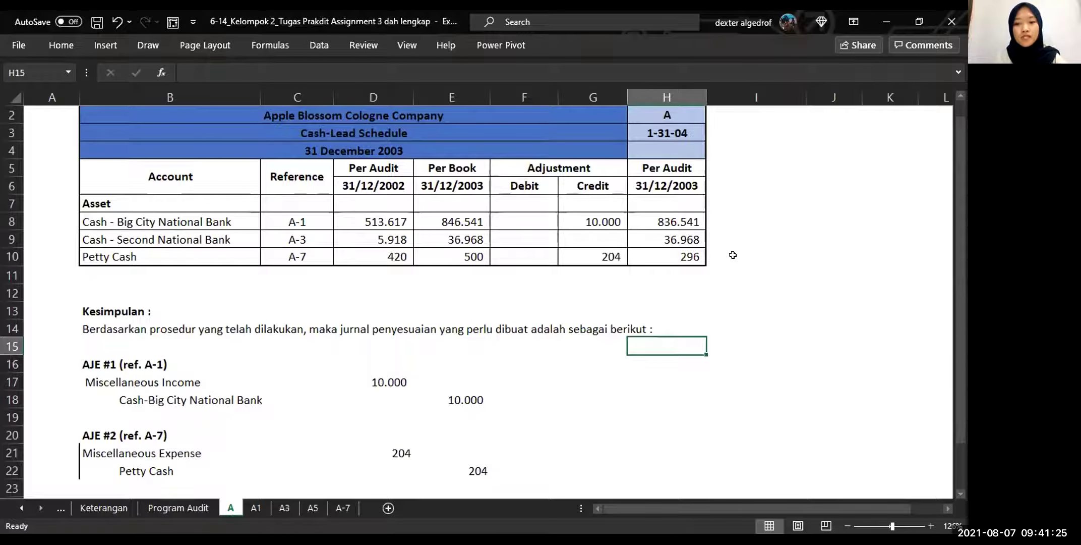
{"action": "left_click", "coordinate": [674, 226]}
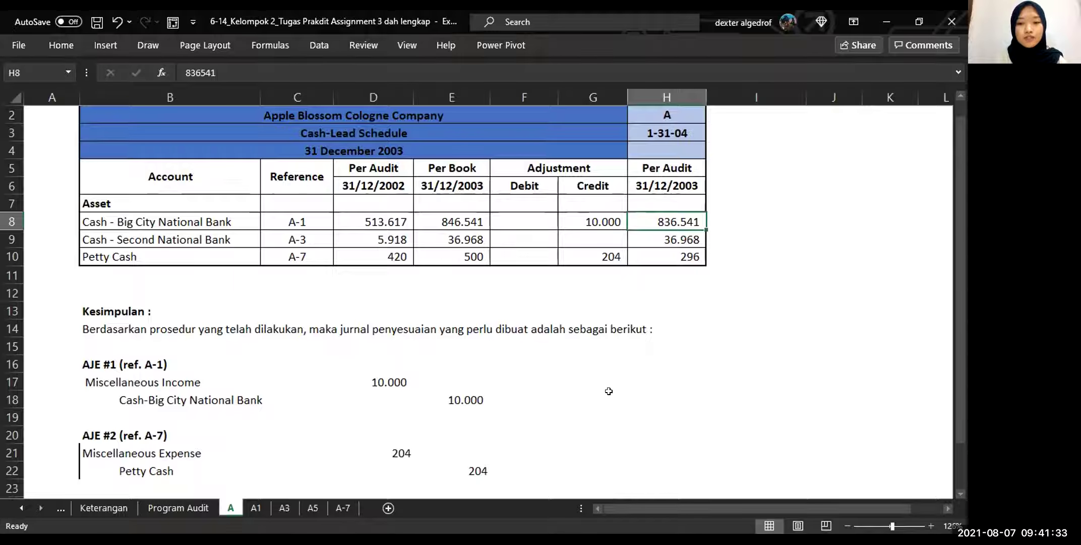
{"action": "left_click", "coordinate": [583, 236]}
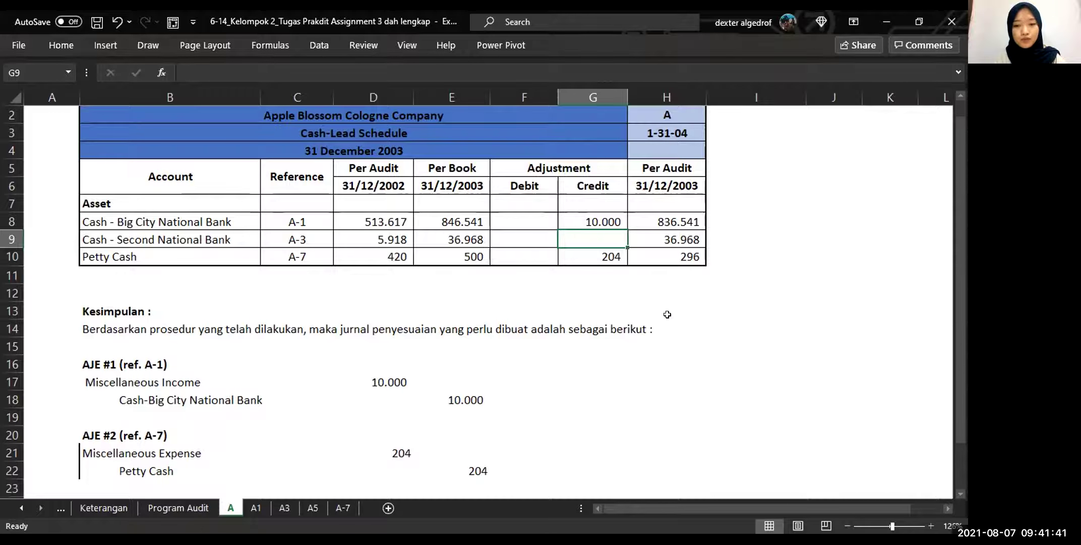
{"action": "scroll", "coordinate": [667, 314], "scroll_direction": "down", "scroll_amount": 2}
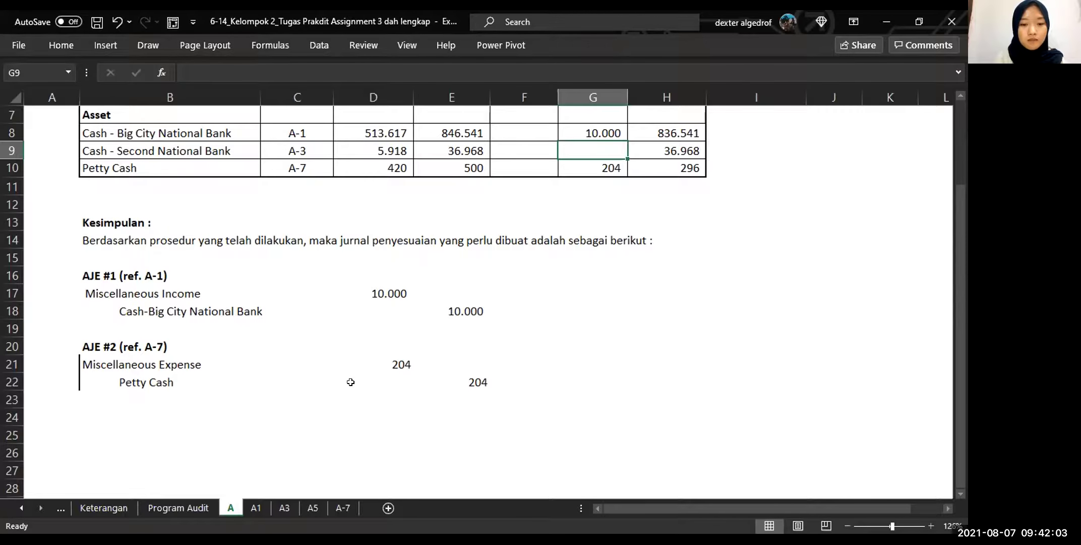
{"action": "scroll", "coordinate": [353, 382], "scroll_direction": "up", "scroll_amount": 1}
{"action": "scroll", "coordinate": [349, 382], "scroll_direction": "up", "scroll_amount": 1}
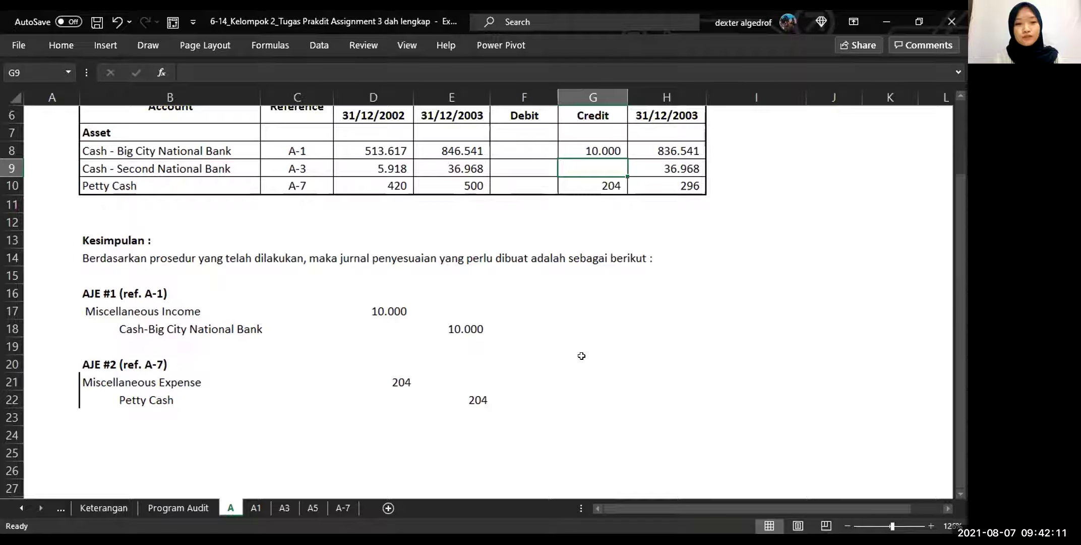
{"action": "left_click", "coordinate": [229, 268]}
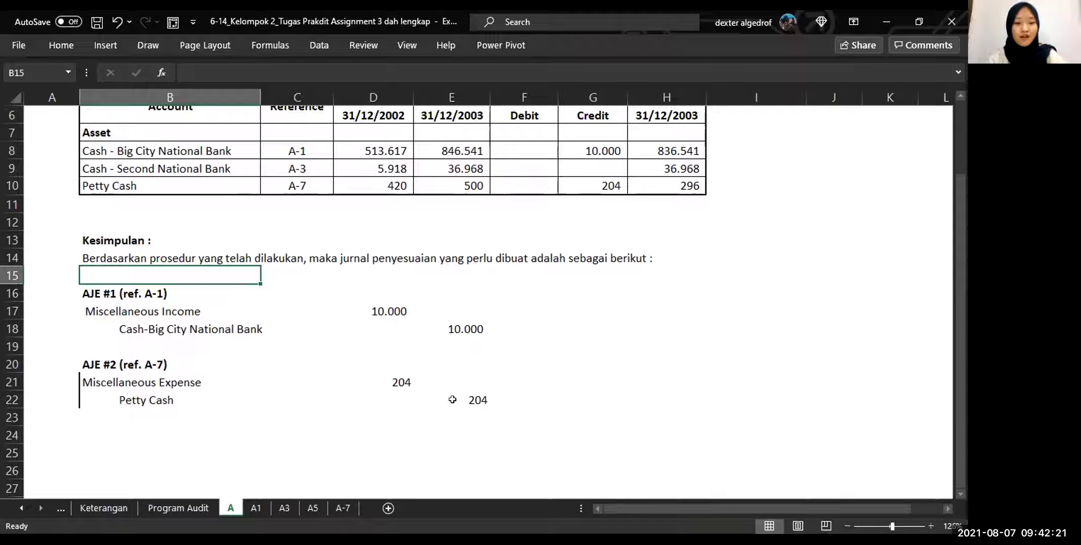
{"action": "scroll", "coordinate": [461, 360], "scroll_direction": "up", "scroll_amount": 2}
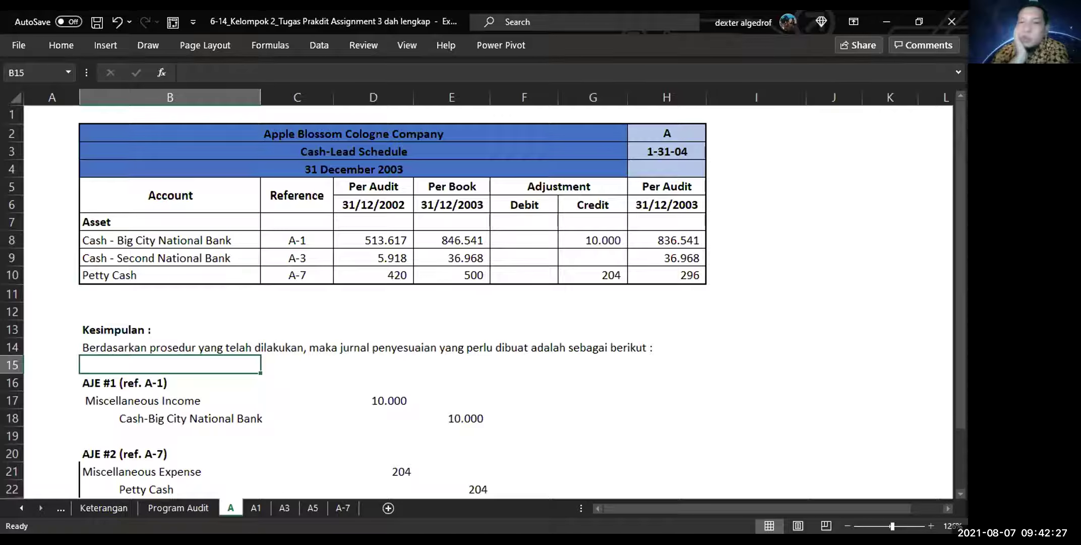
Step: Bring the Big City National Bank reconciliation on sheet A1 into view beside its supporting exhibits
{"action": "key", "text": "alt+Tab"}
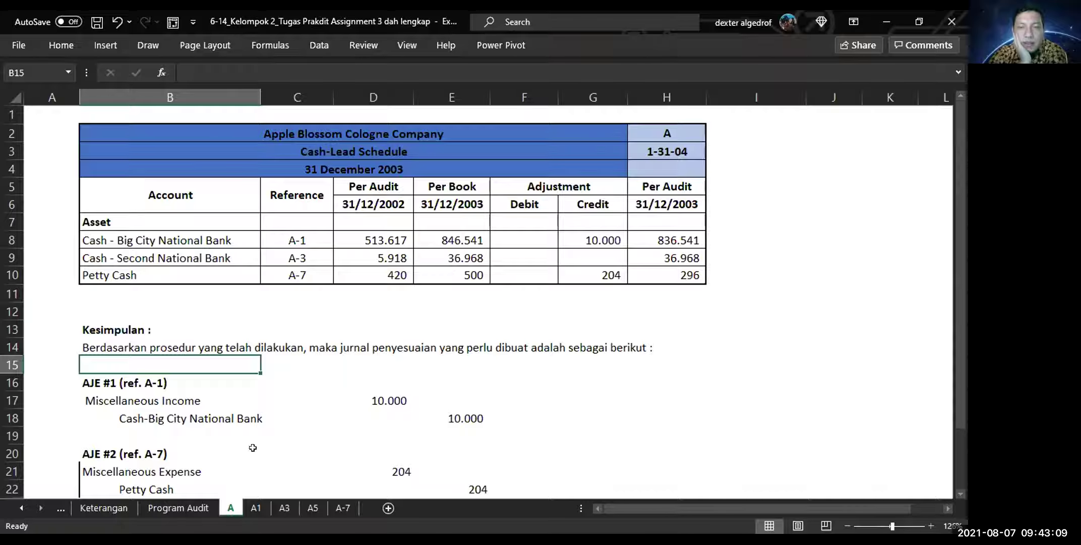
{"action": "left_click", "coordinate": [256, 507]}
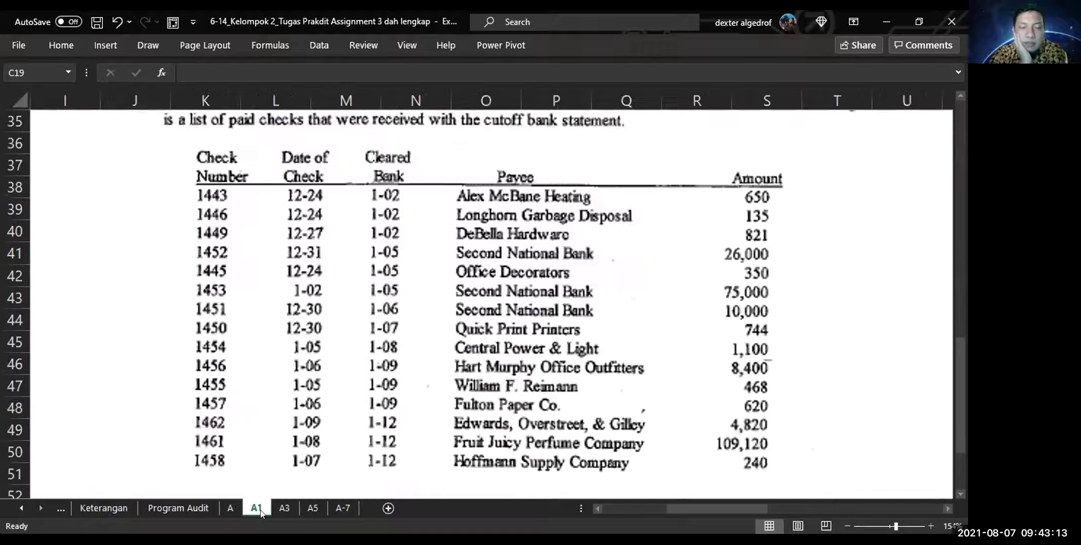
{"action": "scroll", "coordinate": [212, 294], "scroll_direction": "down", "scroll_amount": 8, "text": "ctrl"}
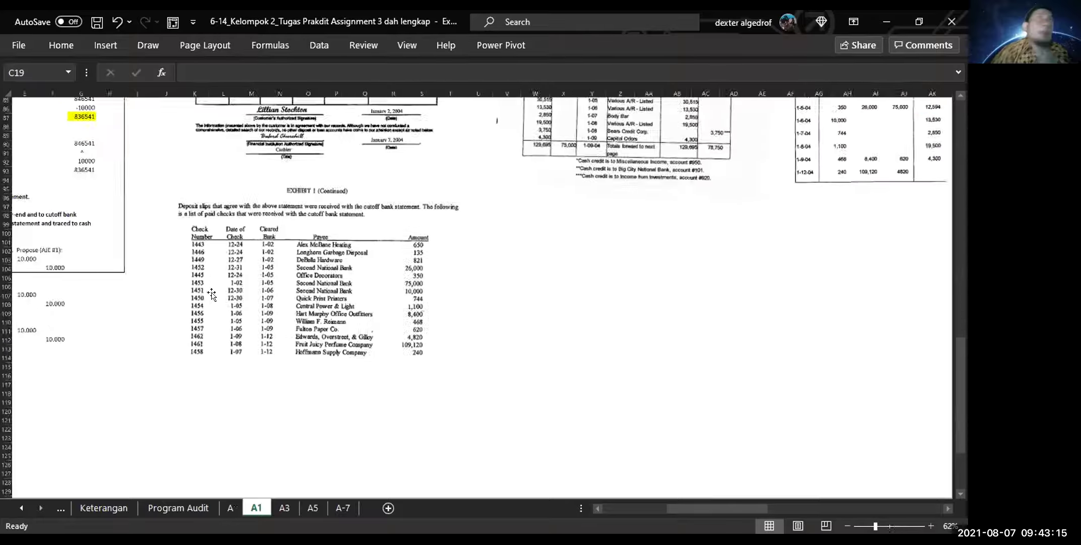
{"action": "scroll", "coordinate": [211, 294], "scroll_direction": "up", "scroll_amount": 3, "text": "ctrl"}
{"action": "scroll", "coordinate": [211, 294], "scroll_direction": "down", "scroll_amount": 1, "text": "ctrl"}
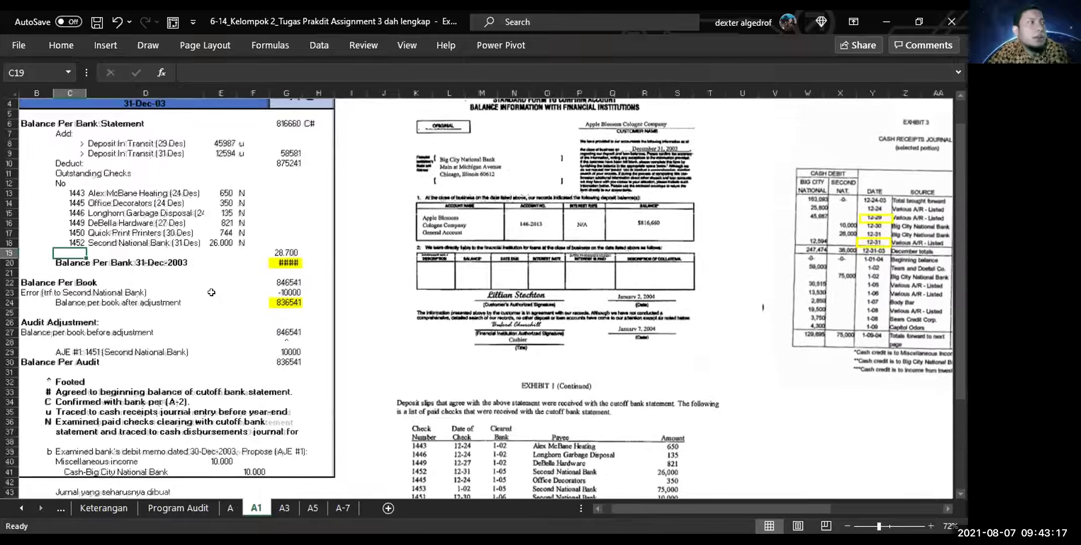